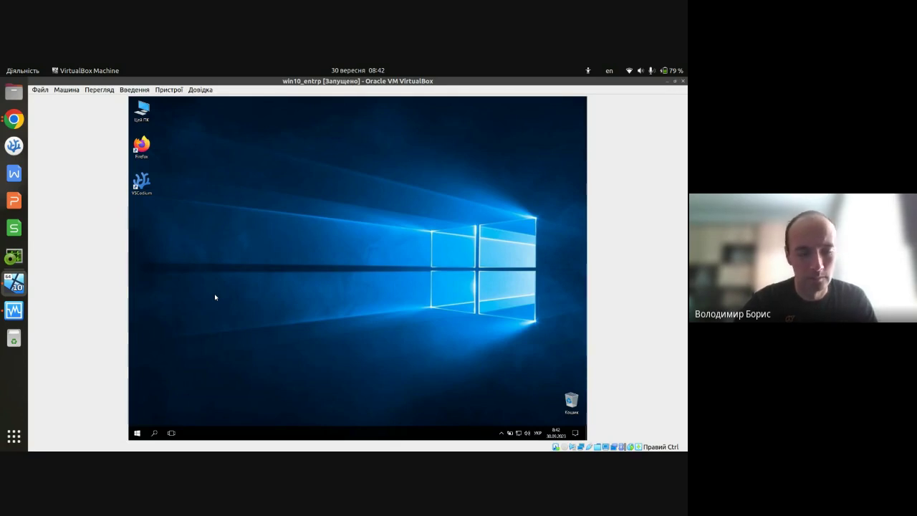
Switch the win10_entrp virtual machine to fullscreen with Host+F and accept the VirtualBox notice.
key(Control_R+f)
key(Return)
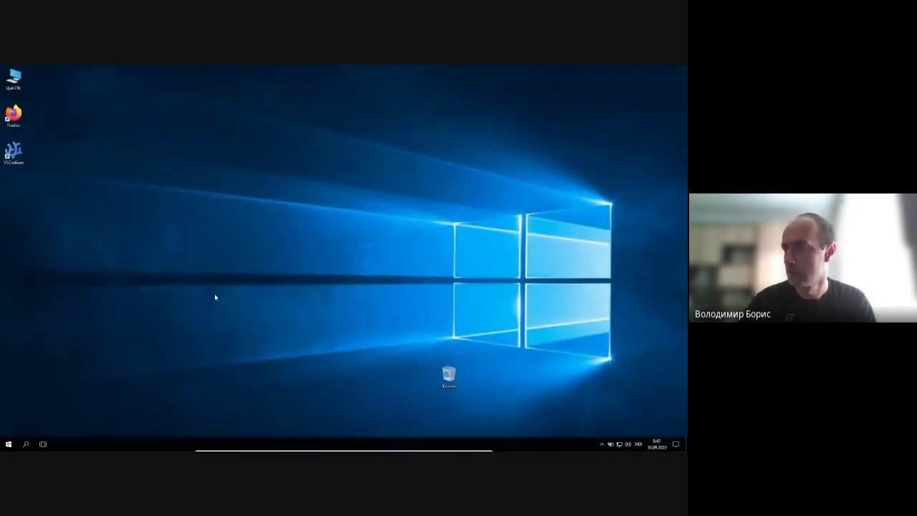
Open the advanced display settings, try the 1280×960 resolution, then revert it.
right_click(255, 201)
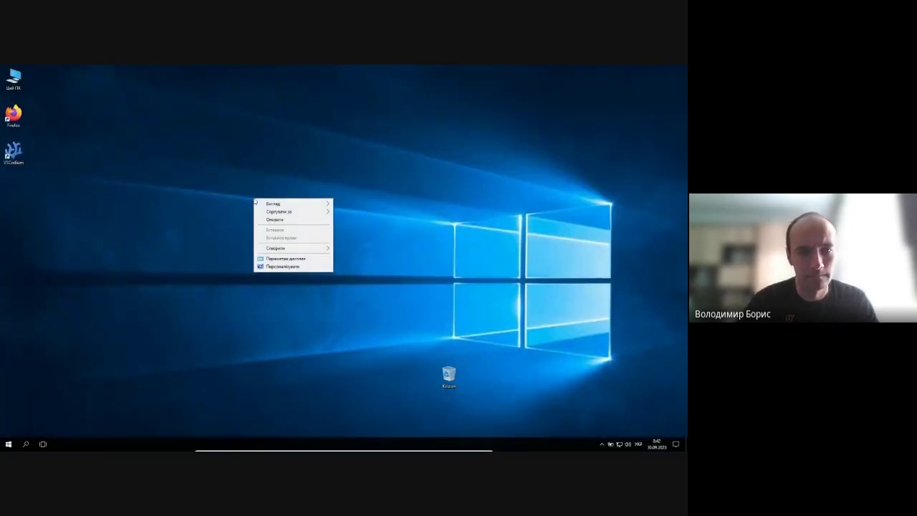
click(286, 258)
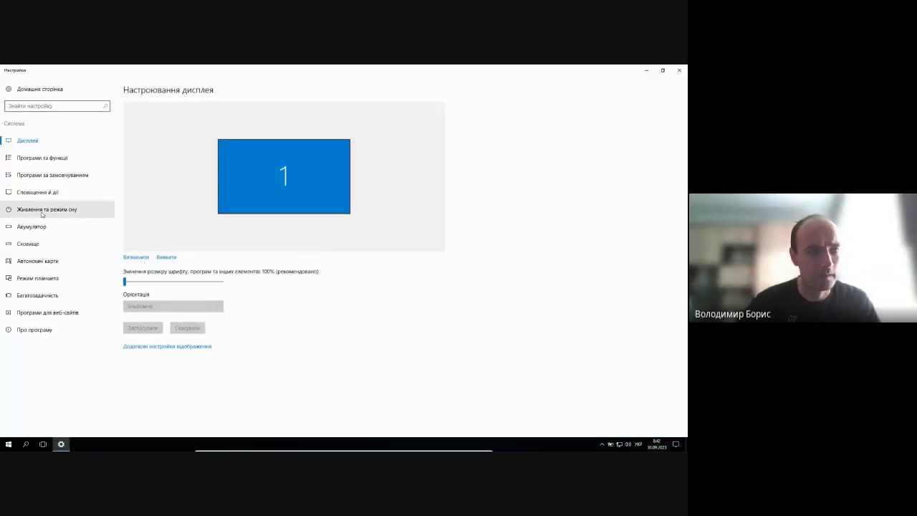
click(163, 348)
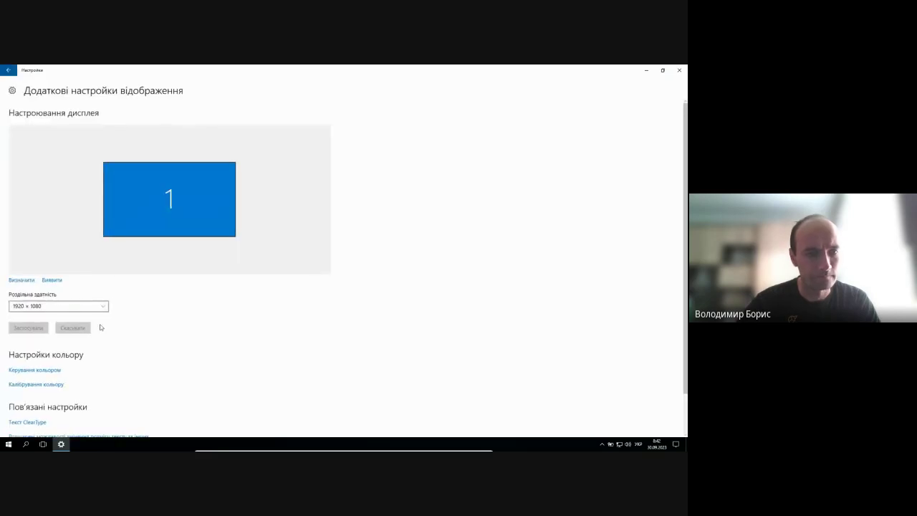
click(43, 306)
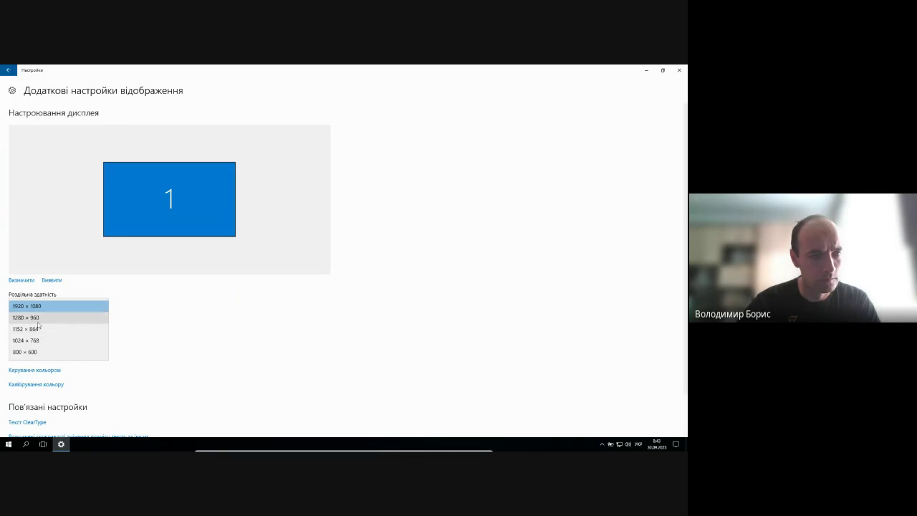
click(35, 319)
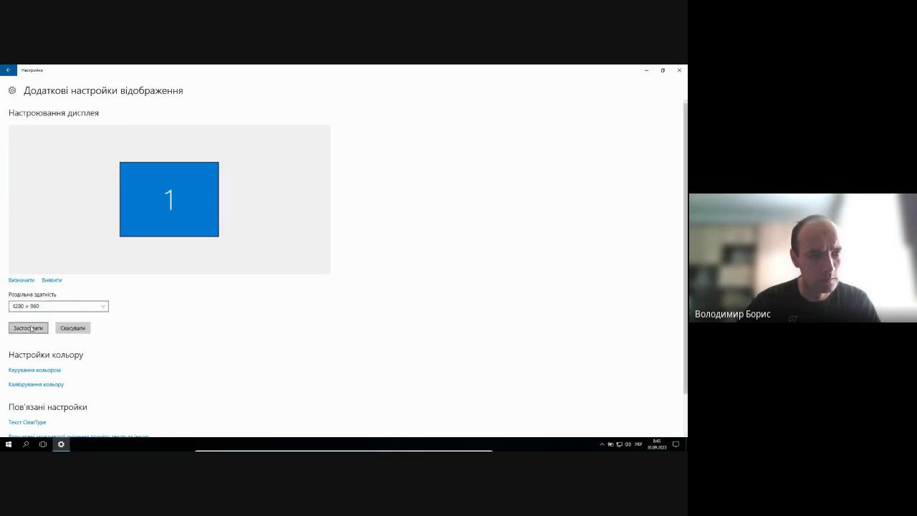
click(32, 328)
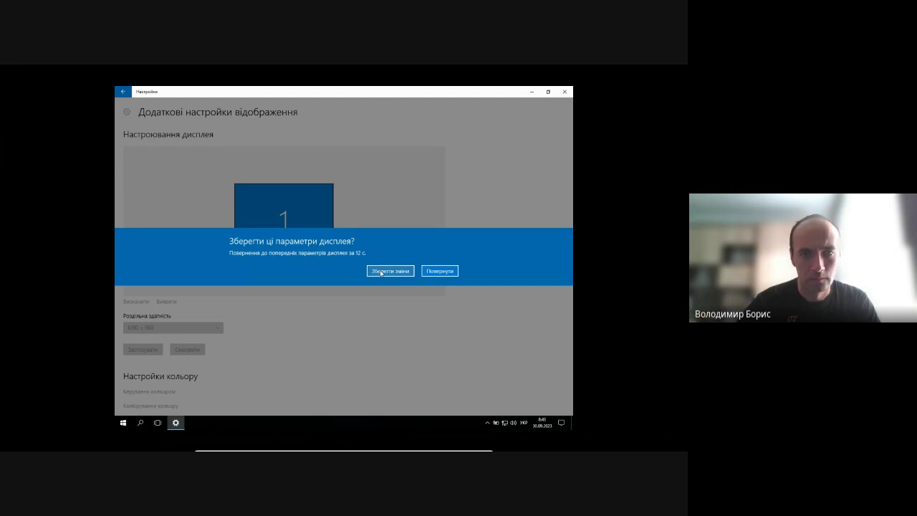
click(440, 270)
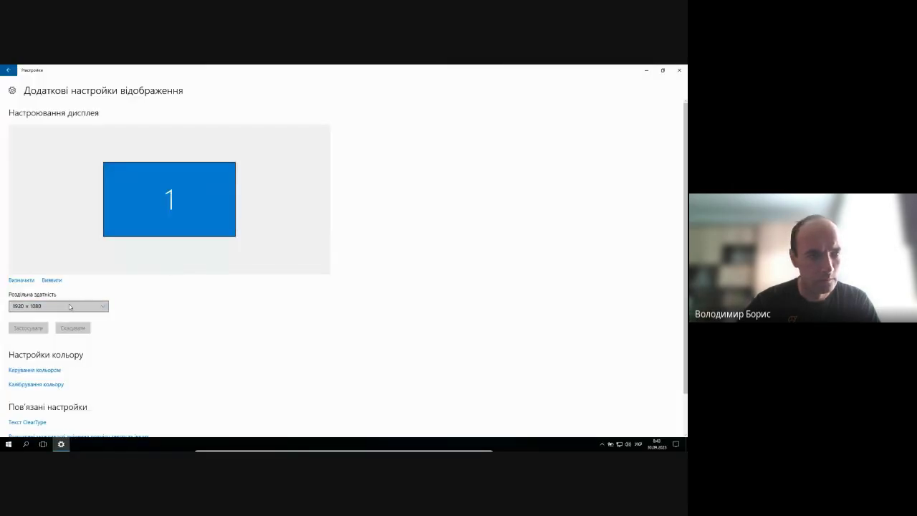
Try the 1152×864 resolution, revert to the original 1920×1080, then close Settings.
click(50, 306)
click(40, 331)
click(41, 328)
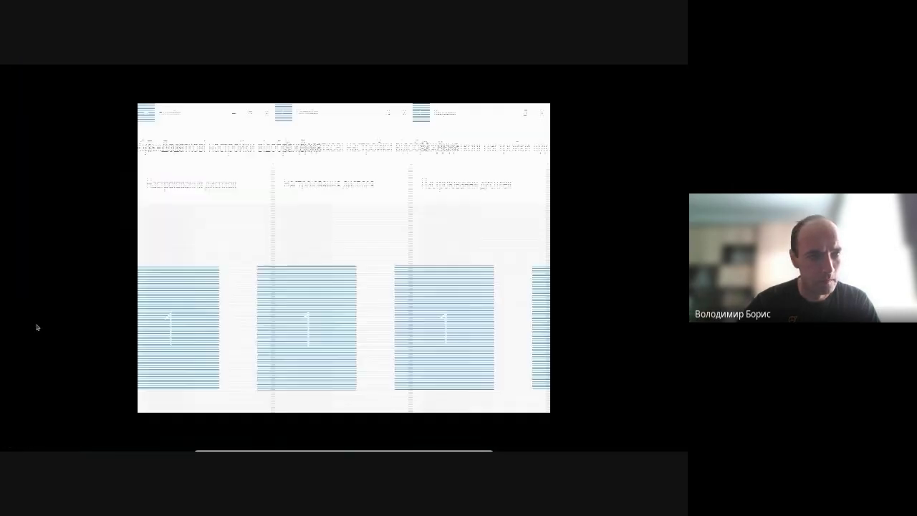
click(435, 274)
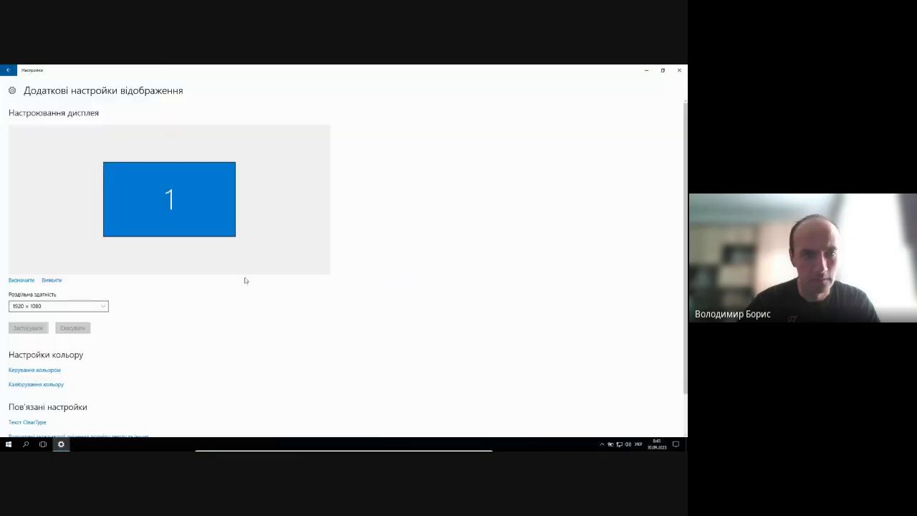
scroll(54, 380, down, 1)
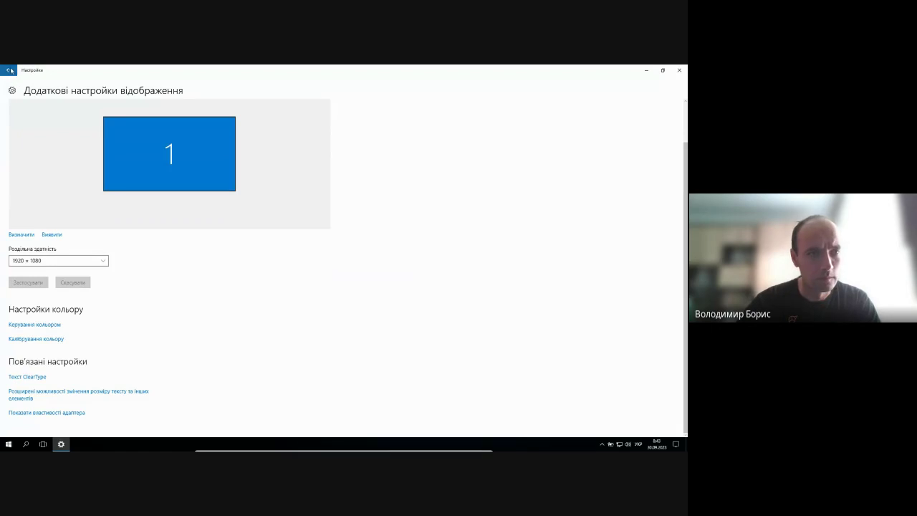
click(8, 70)
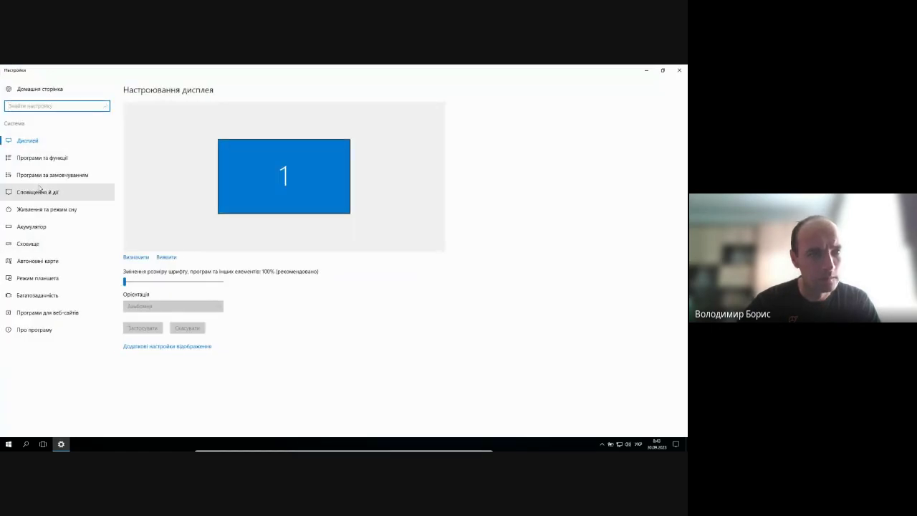
click(34, 159)
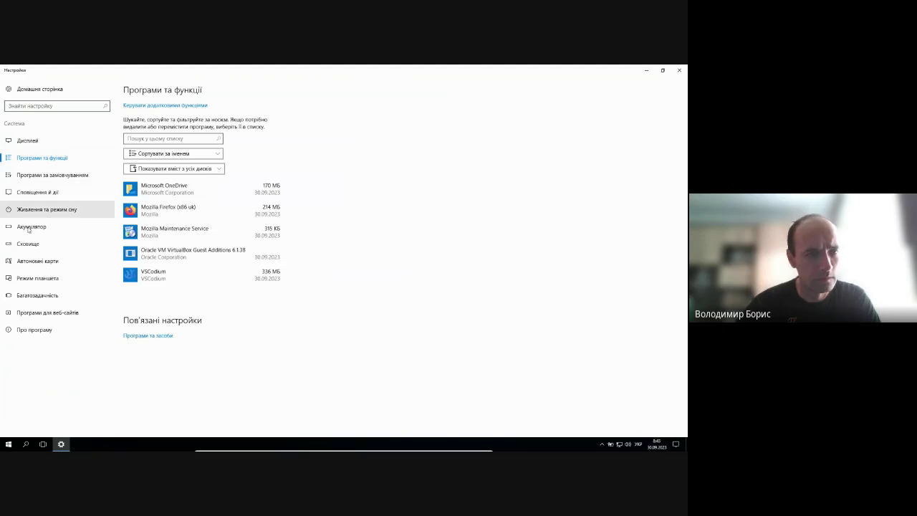
click(679, 70)
Reopen Display settings, raise scaling from 100% to 125%, and close Settings.
right_click(251, 174)
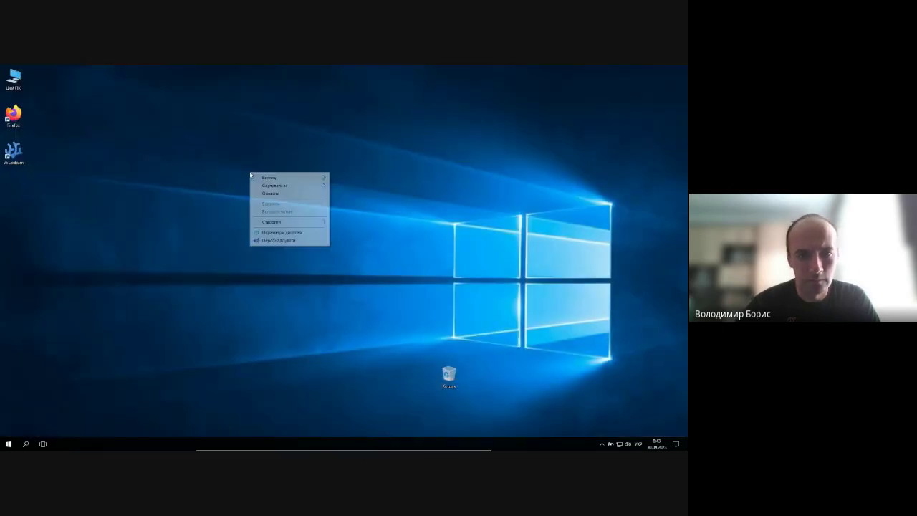
click(290, 233)
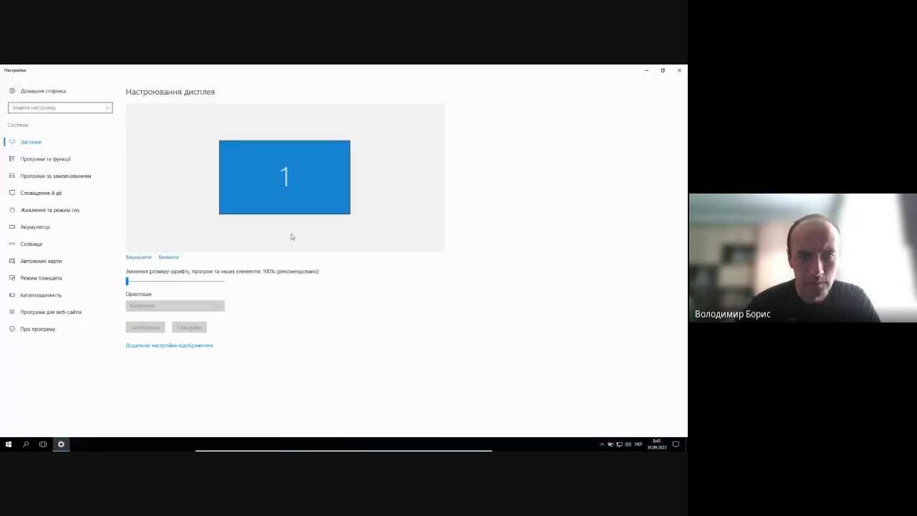
click(136, 284)
drag(136, 284, 154, 284)
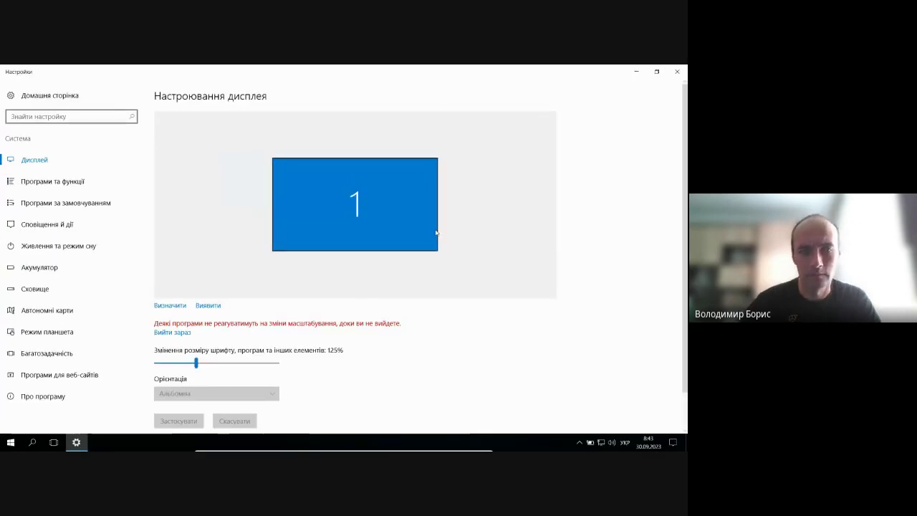
click(676, 72)
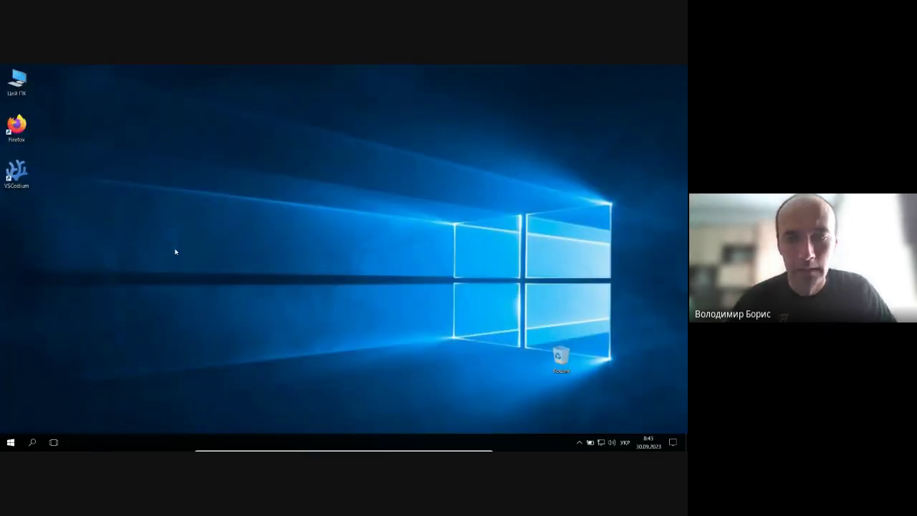
Drag the Recycle Bin icon toward the right edge of the desktop.
drag(560, 358, 659, 397)
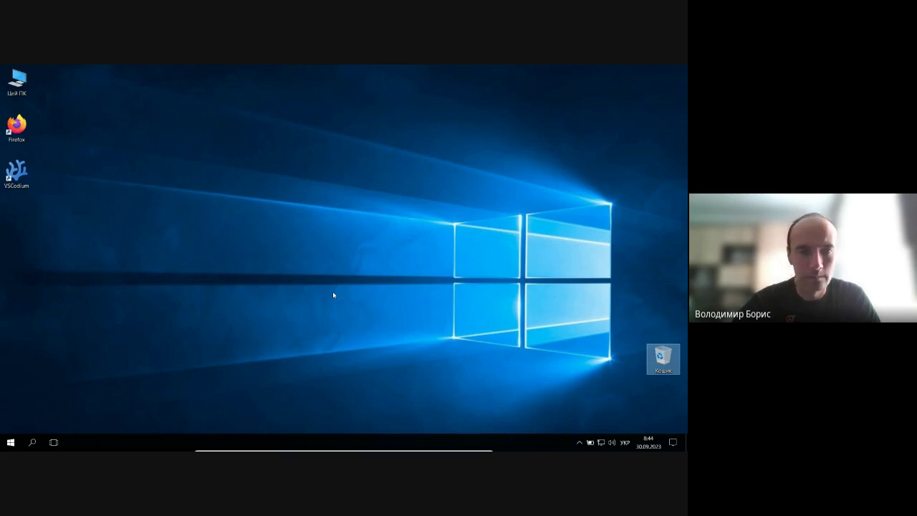
Launch Firefox, search Google for 'пше ісь' (git scm), and open the Git SCM result.
double_click(18, 132)
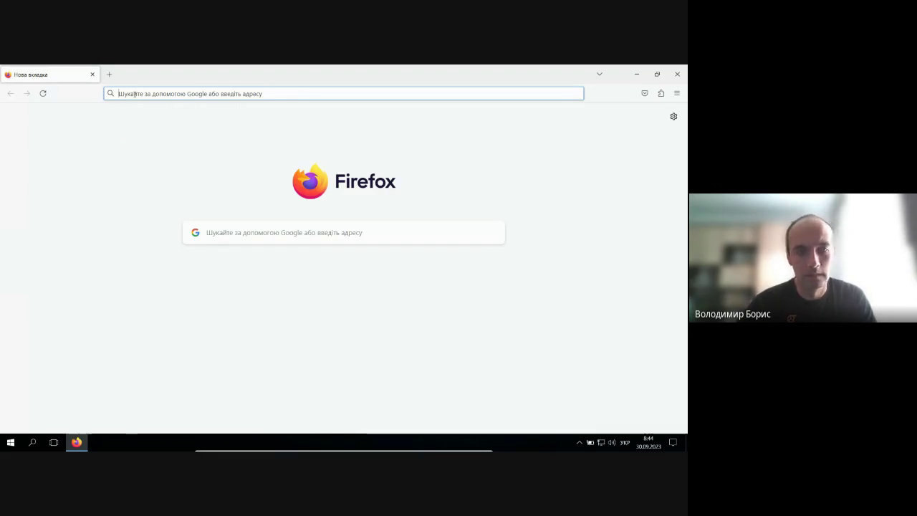
text(пше)
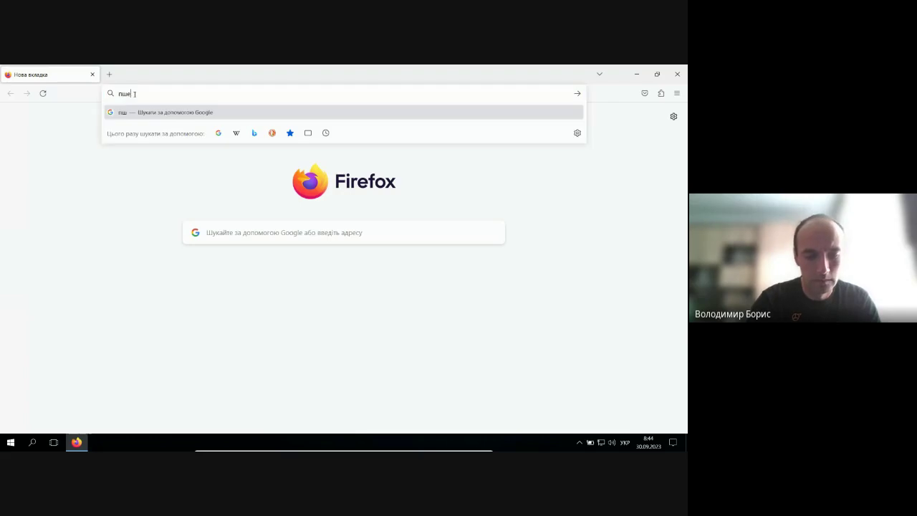
text( іс)
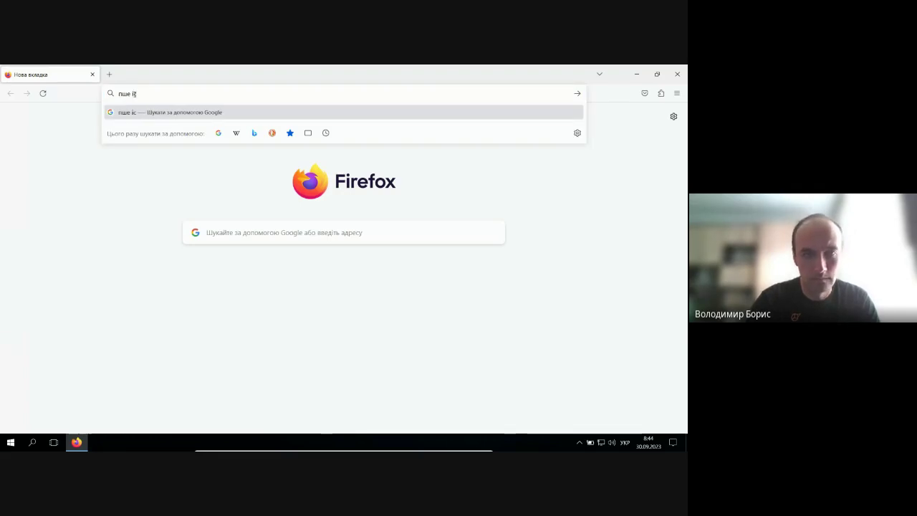
text(ь)
key(Return)
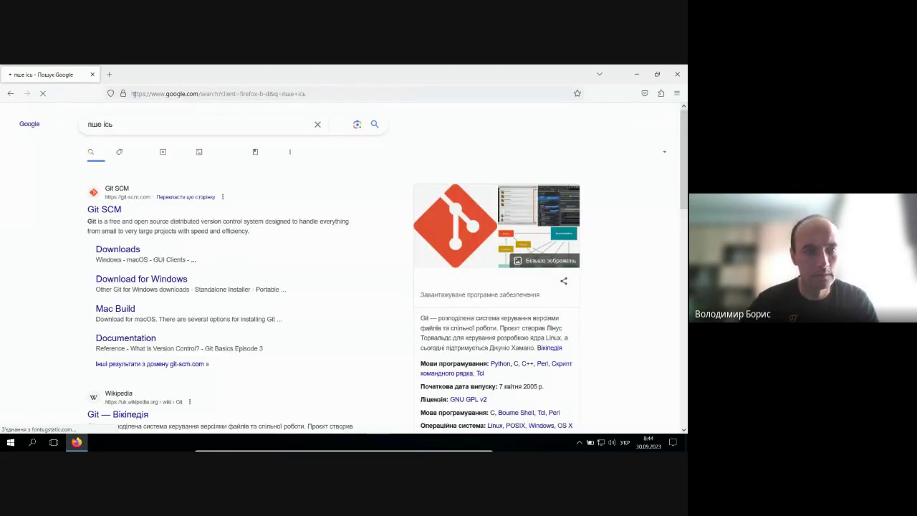
click(117, 209)
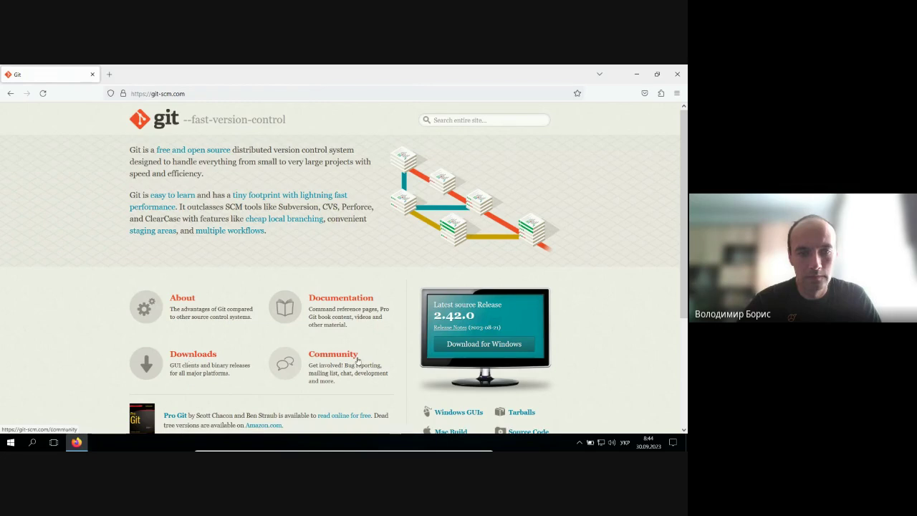
Download the 64-bit Git for Windows installer Git-2.42.0.2-64-bit.exe via Downloads › Windows.
scroll(444, 314, down, 2)
scroll(444, 314, down, 1)
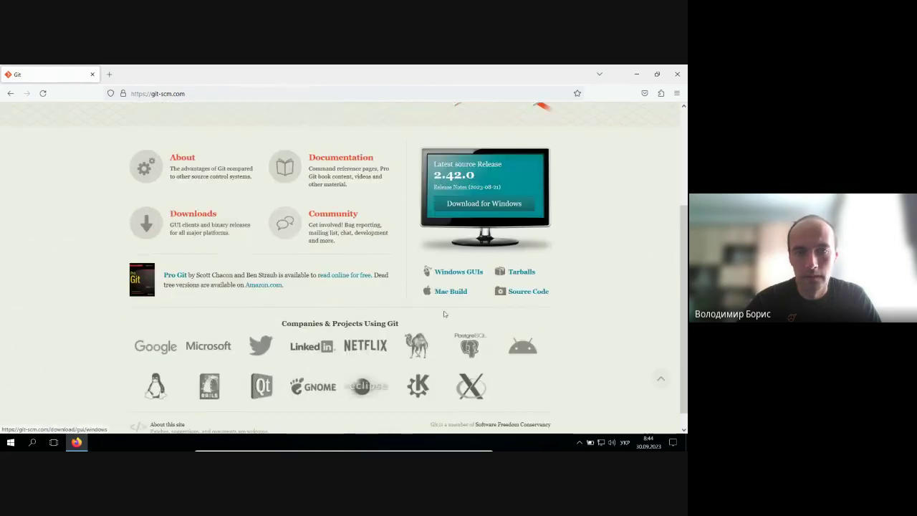
click(208, 214)
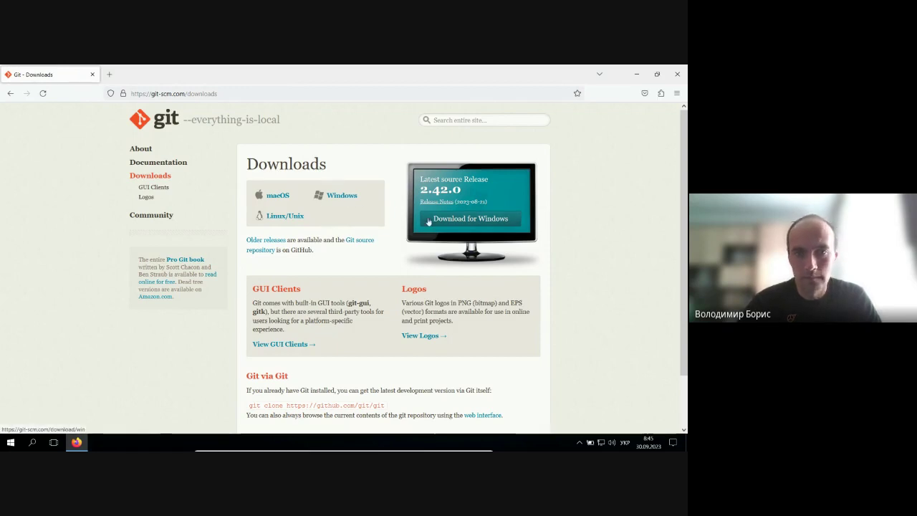
click(469, 220)
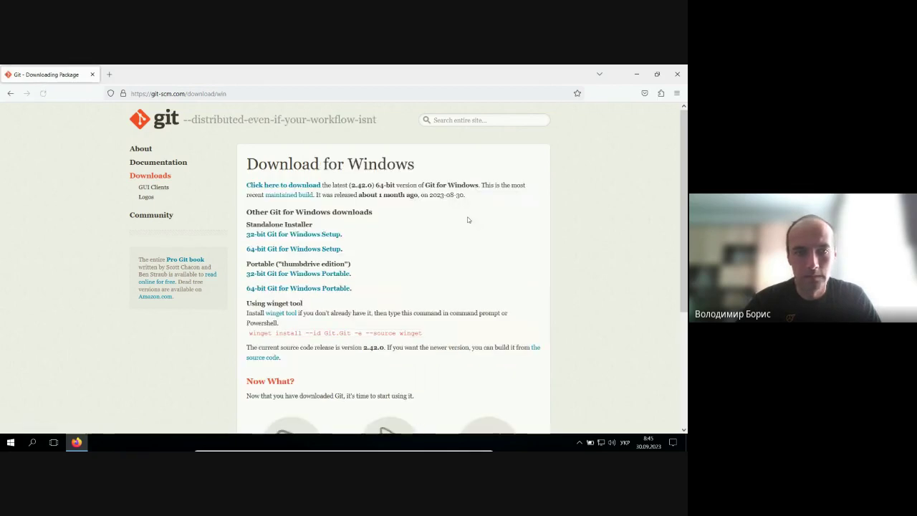
click(291, 249)
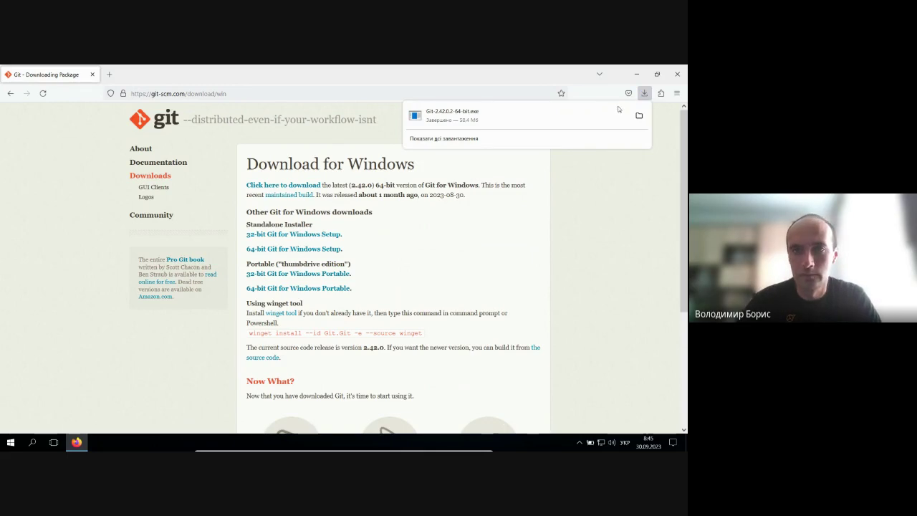
Run the Git installer, accept license and default folders, and enable the desktop icon component.
click(460, 119)
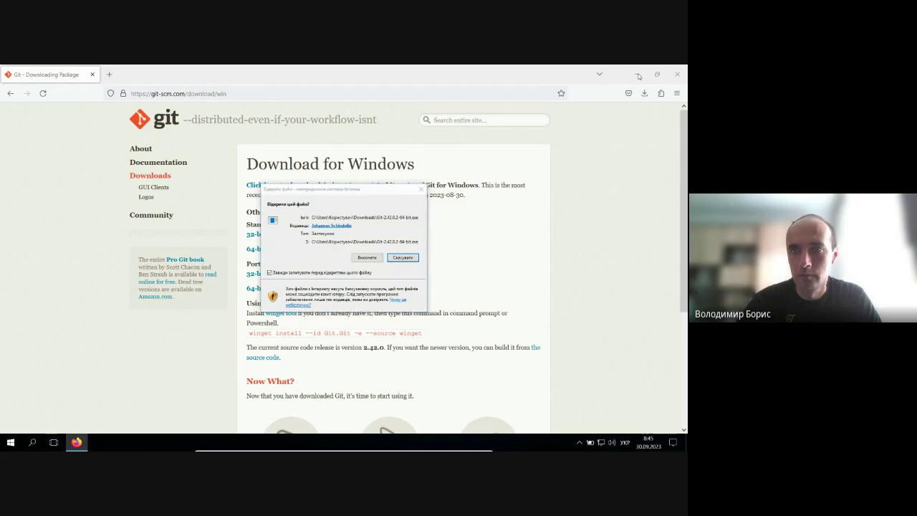
key(Left)
key(Return)
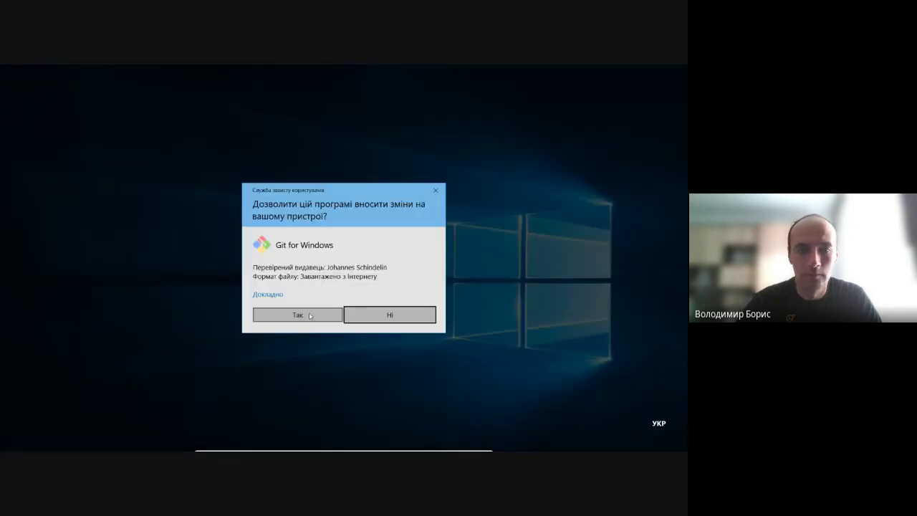
click(310, 316)
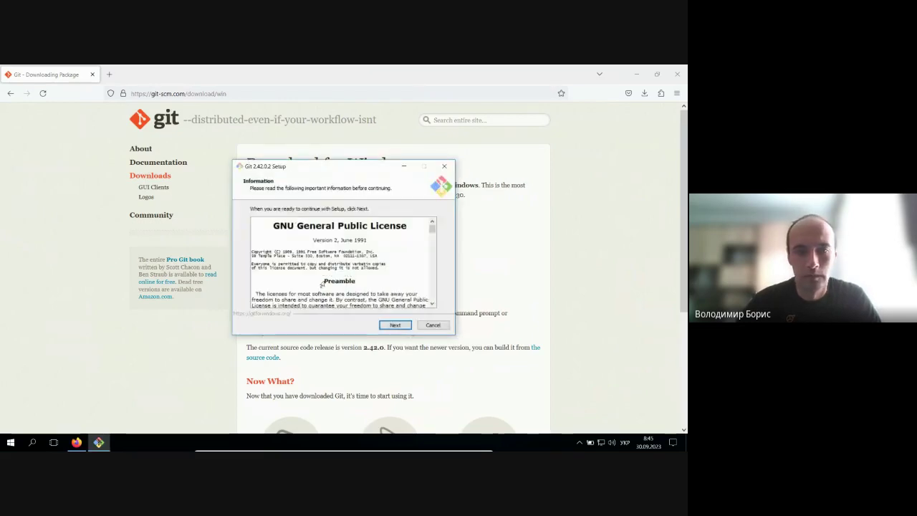
click(395, 326)
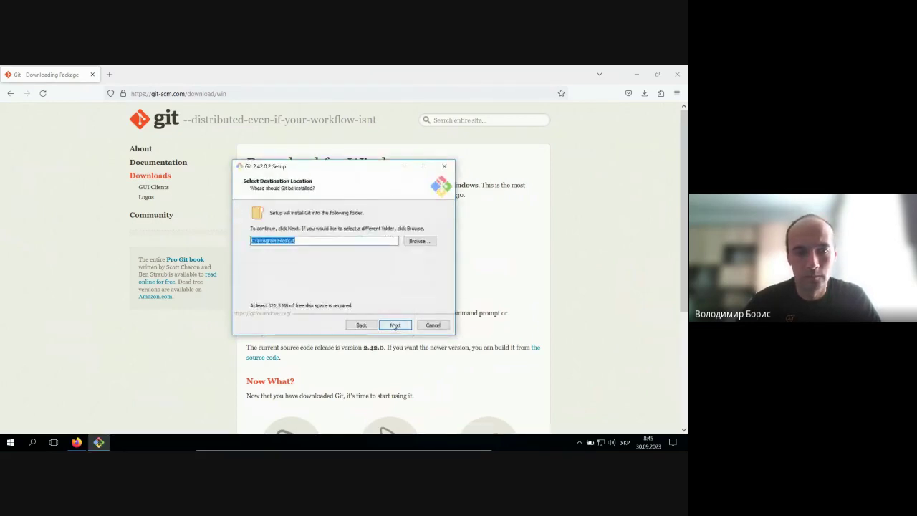
click(394, 326)
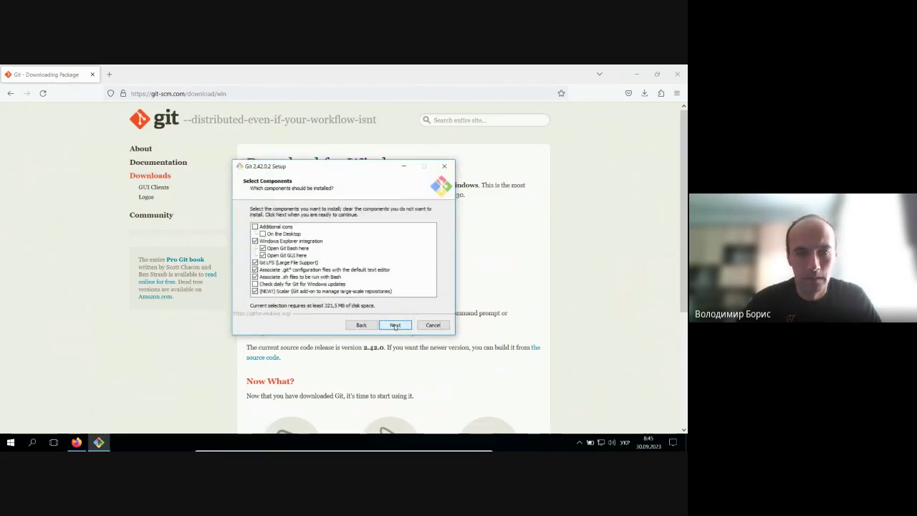
click(263, 234)
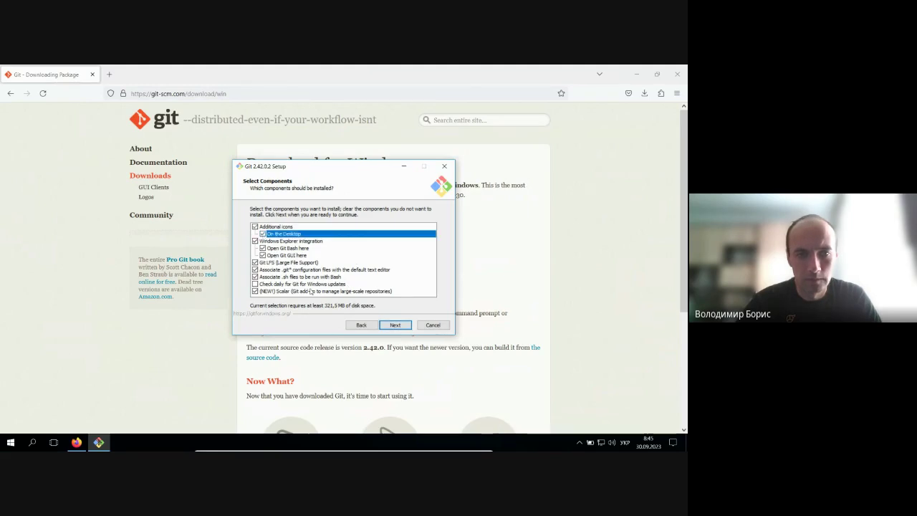
click(395, 325)
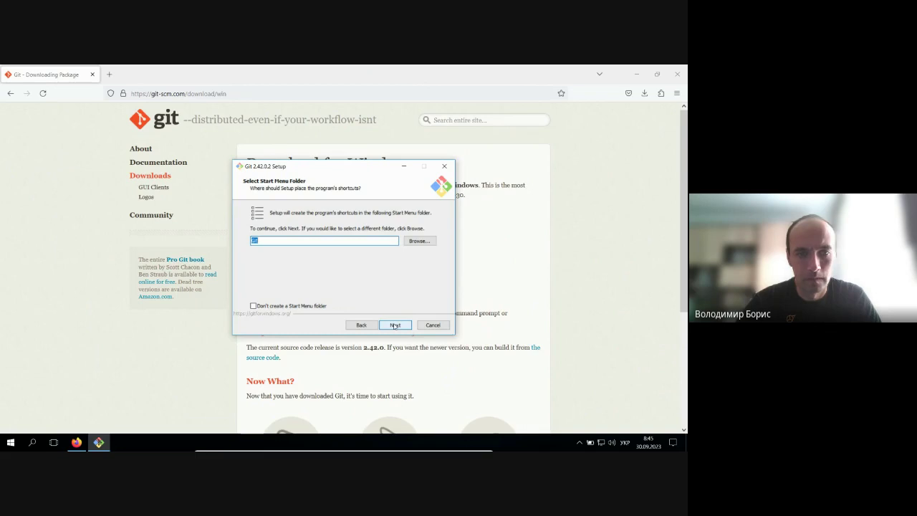
click(395, 325)
Keep Vim as Git's default editor and choose to override the default branch name.
click(323, 214)
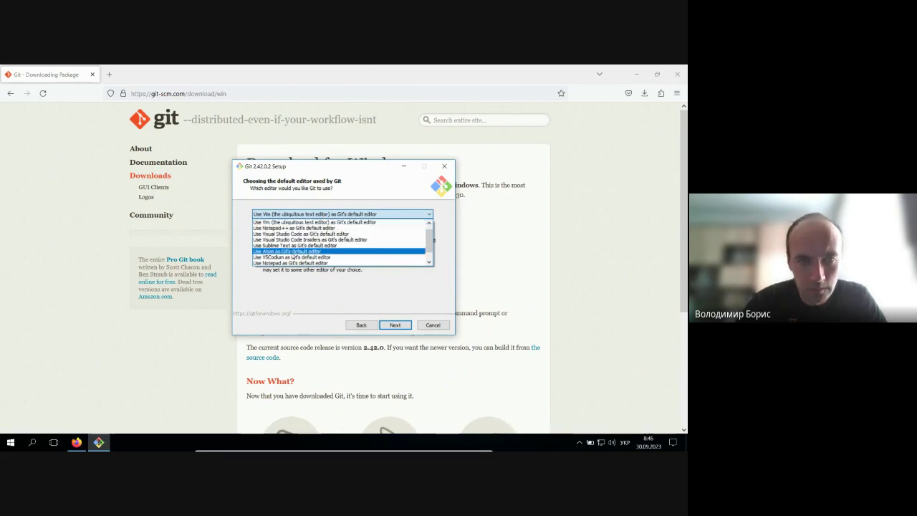
click(287, 257)
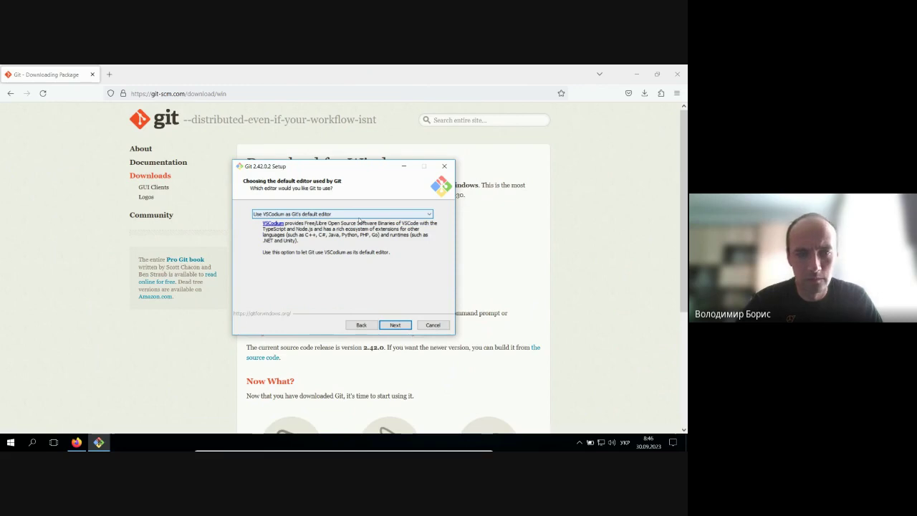
click(294, 213)
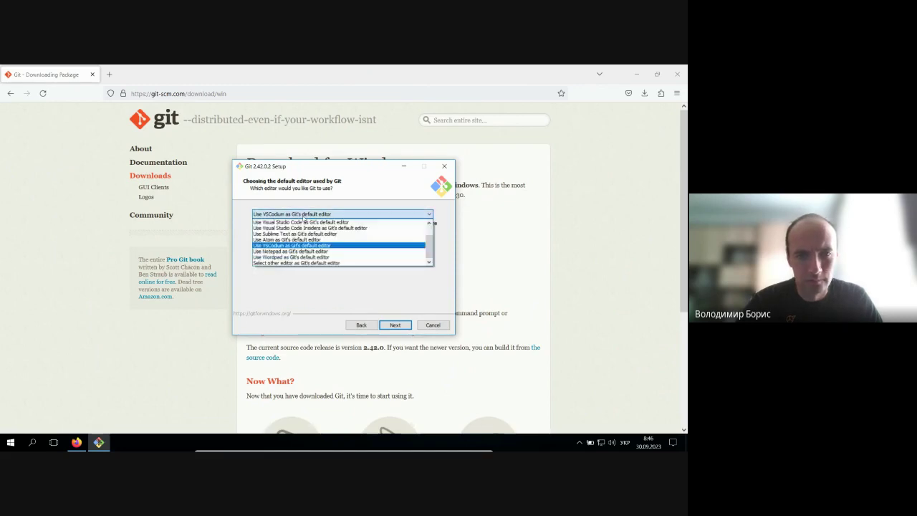
scroll(287, 228, up, 2)
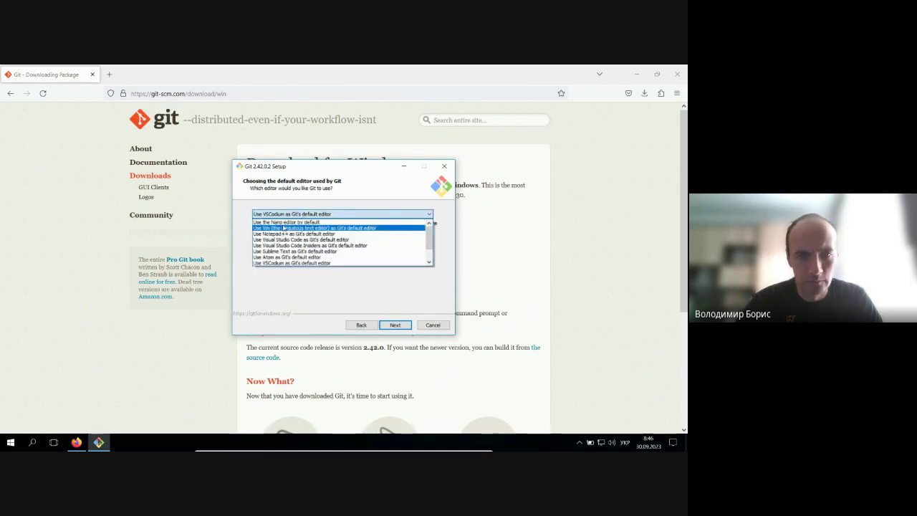
click(287, 227)
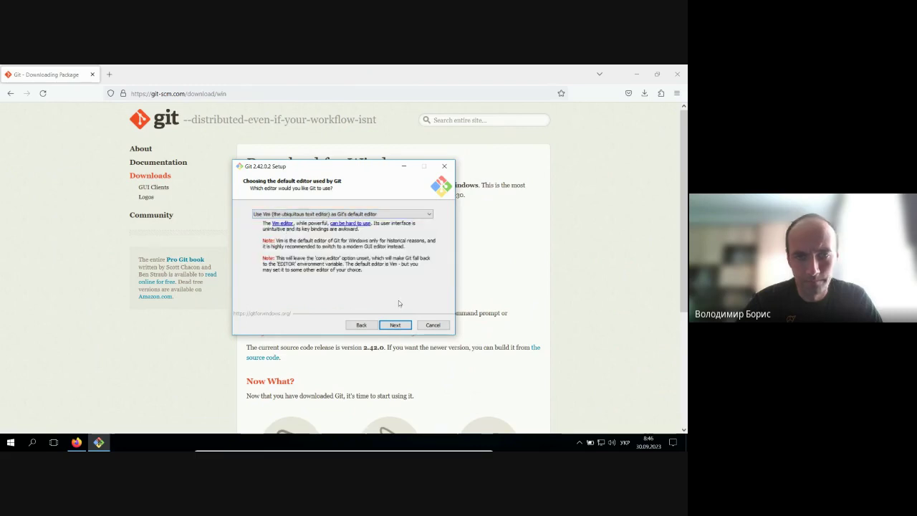
click(396, 325)
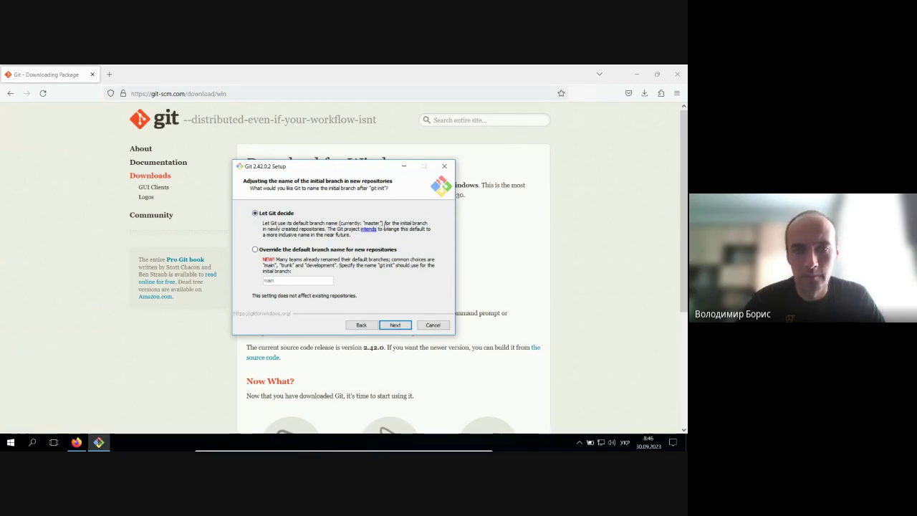
click(255, 249)
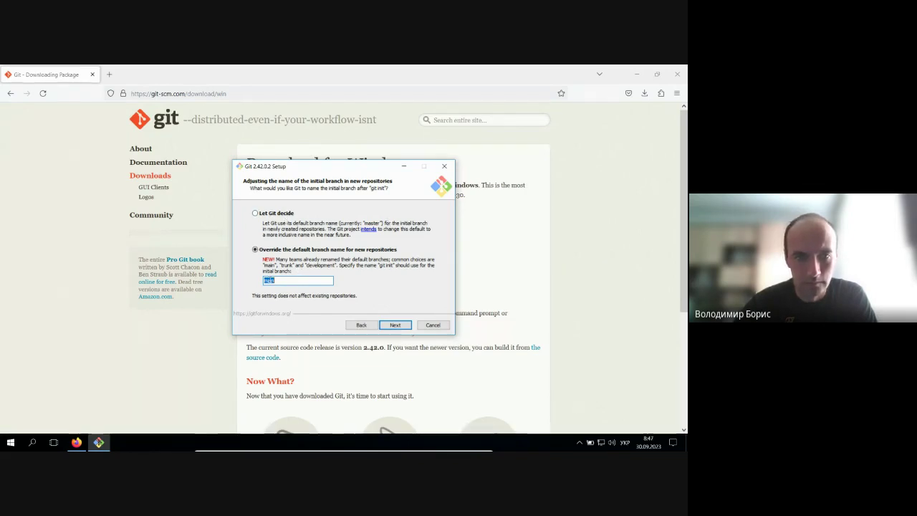
Confirm 'main' as the initial branch name and continue to the PATH step.
click(275, 280)
double_click(283, 282)
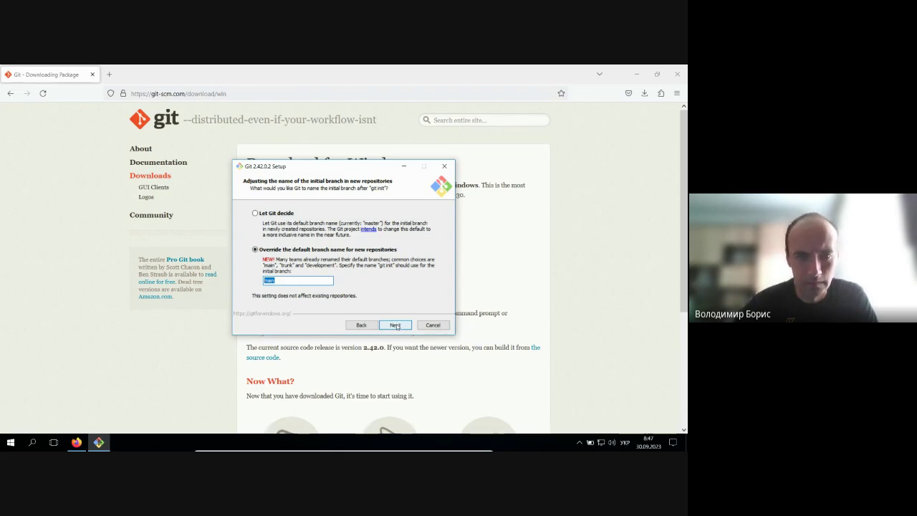
click(395, 326)
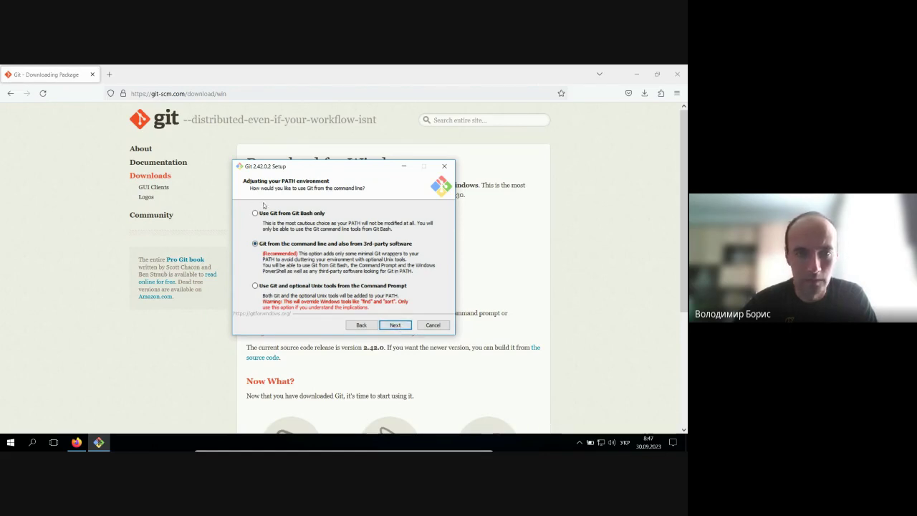
Accept command-line plus 3rd-party PATH, the OpenSSL backend, and Windows-style line endings.
click(273, 244)
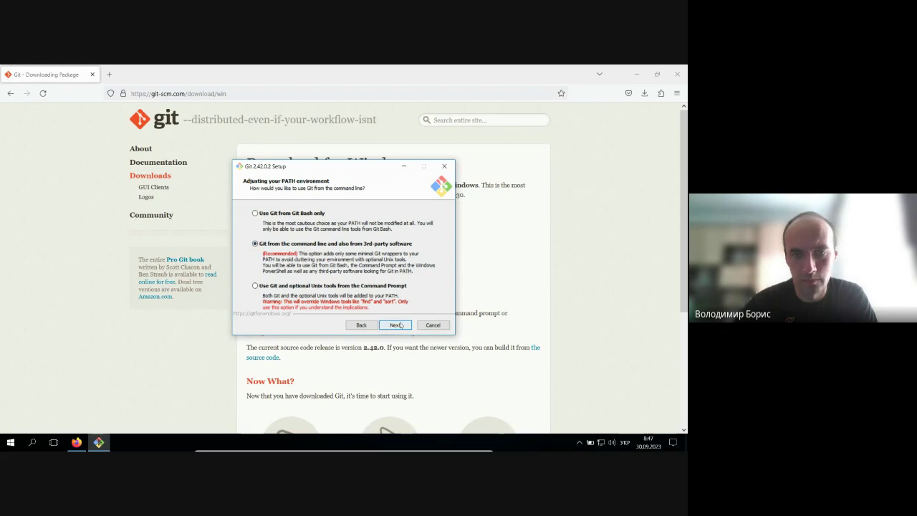
click(397, 326)
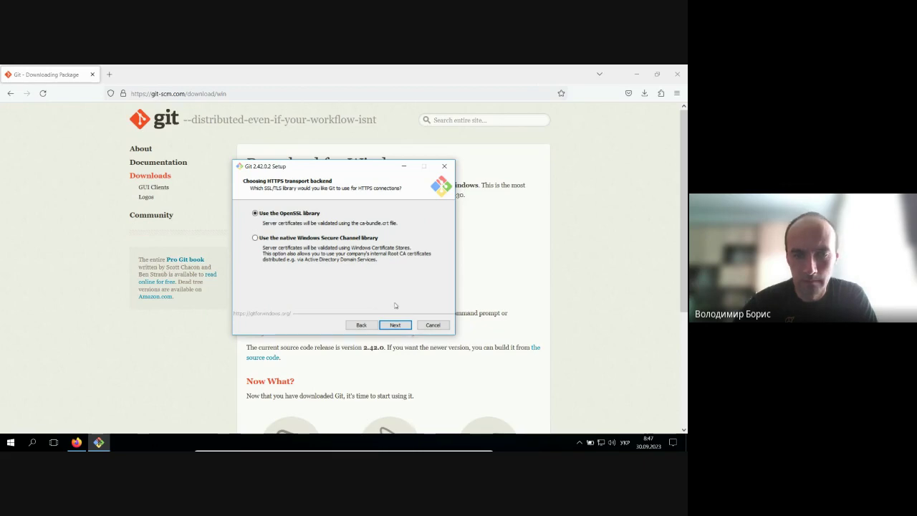
click(394, 326)
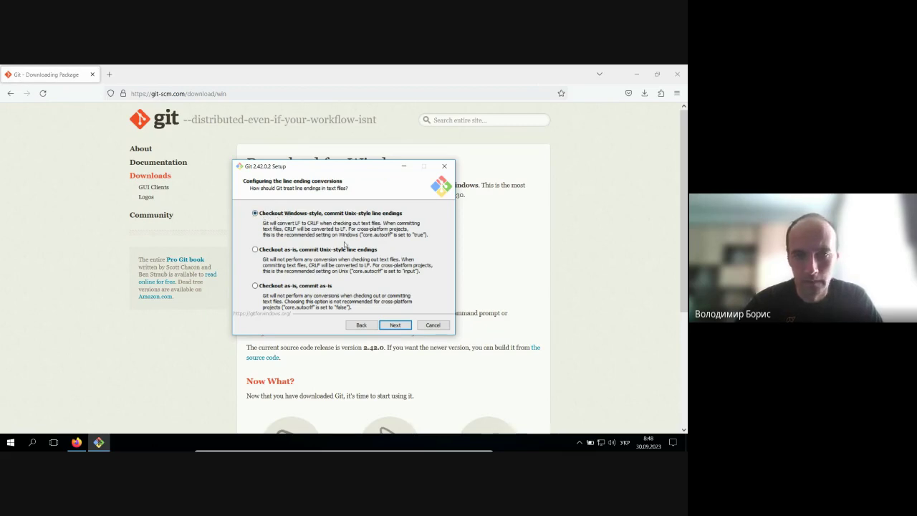
click(396, 328)
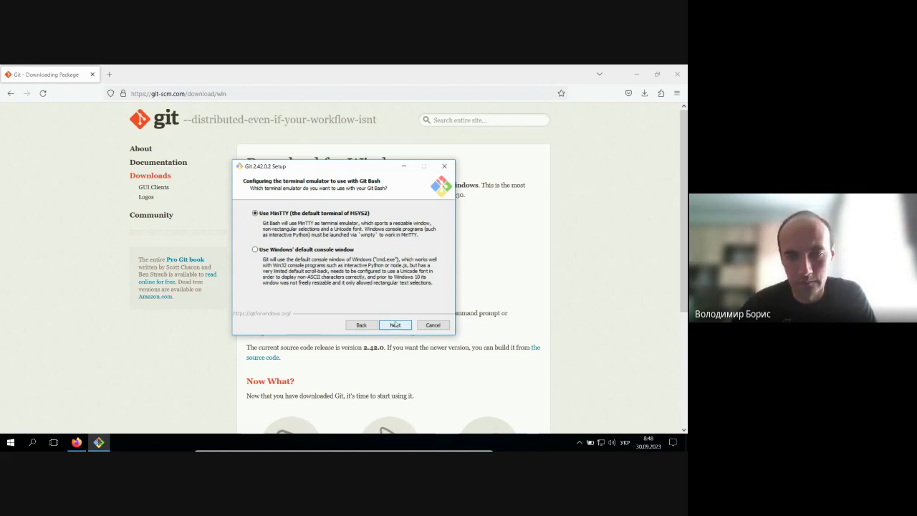
Accept MinTTY, default git pull, credential helper and file caching options, then install Git.
click(403, 325)
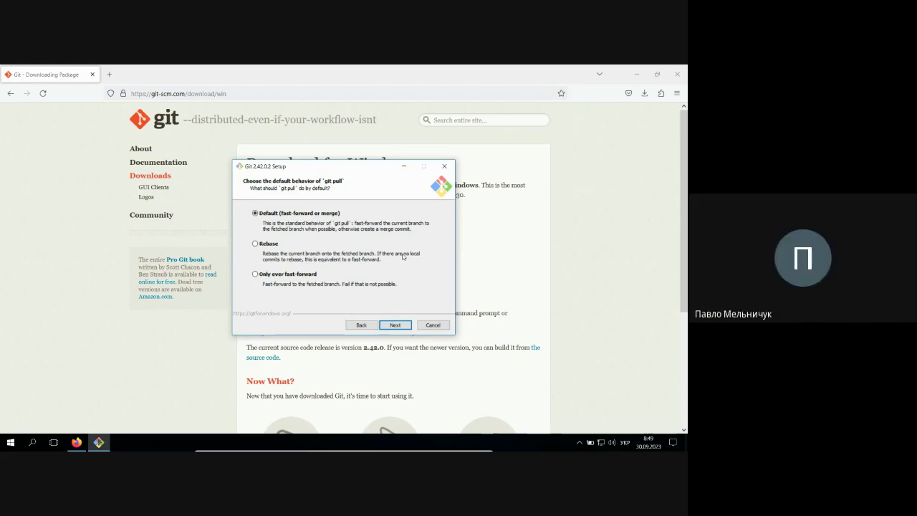
click(396, 325)
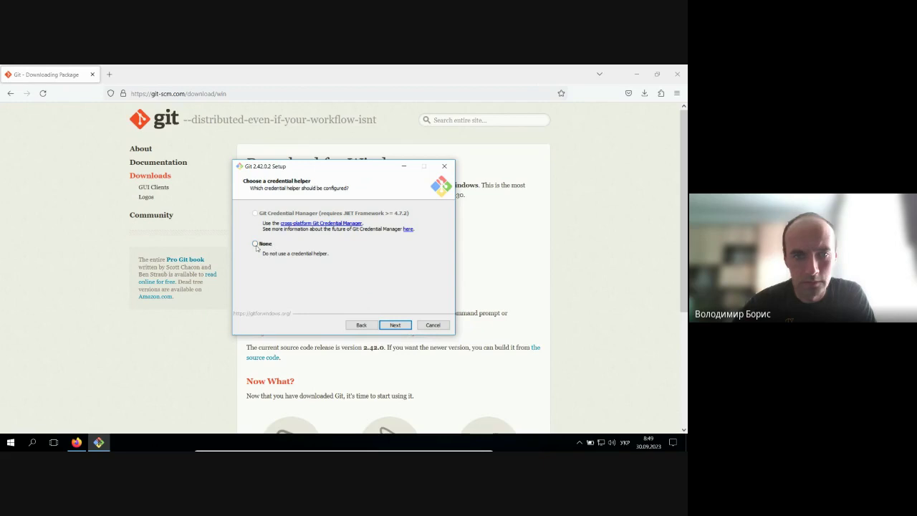
click(398, 326)
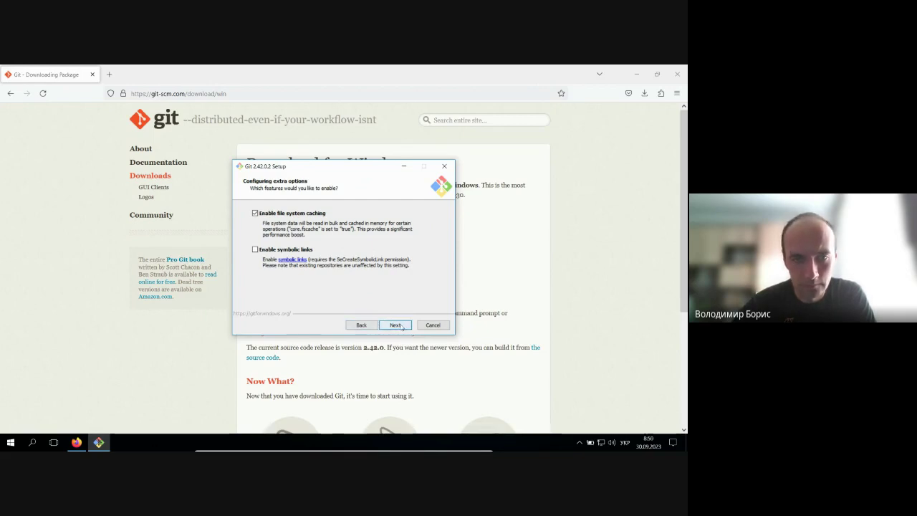
click(402, 327)
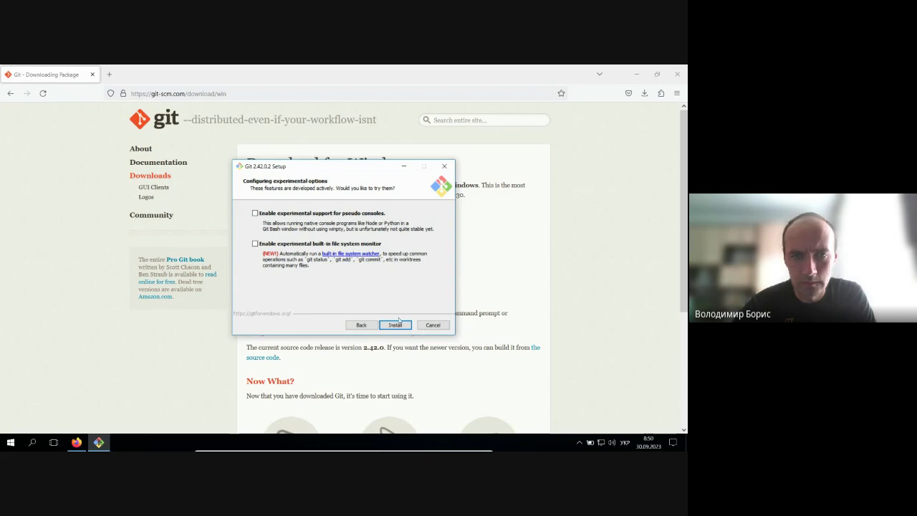
click(396, 325)
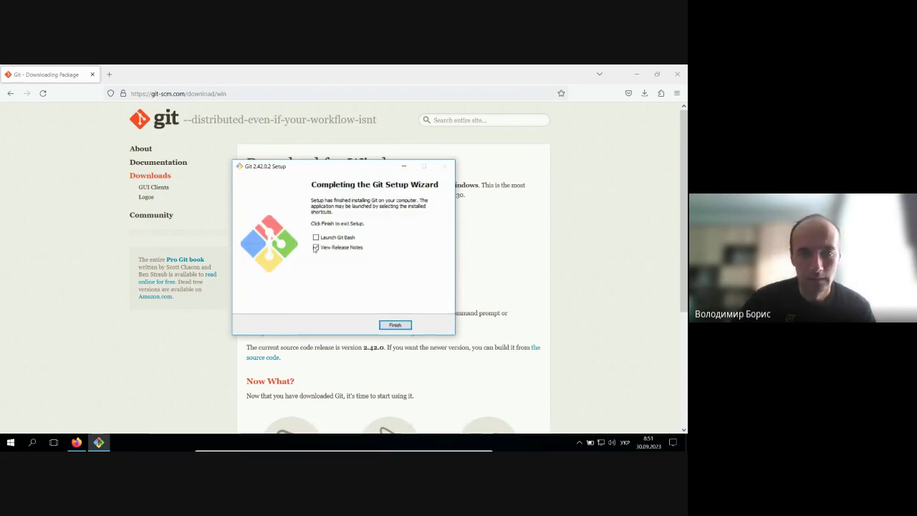
Finish the Git setup without viewing release notes, then open a new Firefox tab.
click(315, 247)
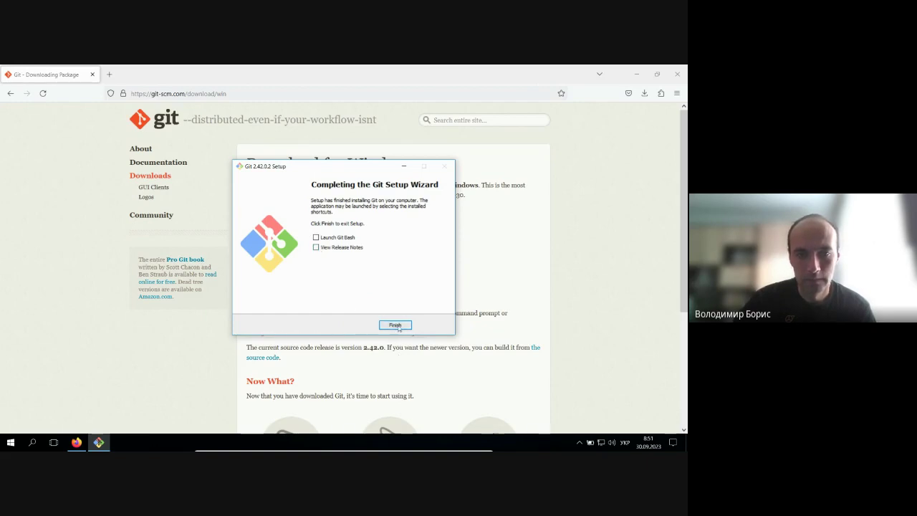
click(396, 326)
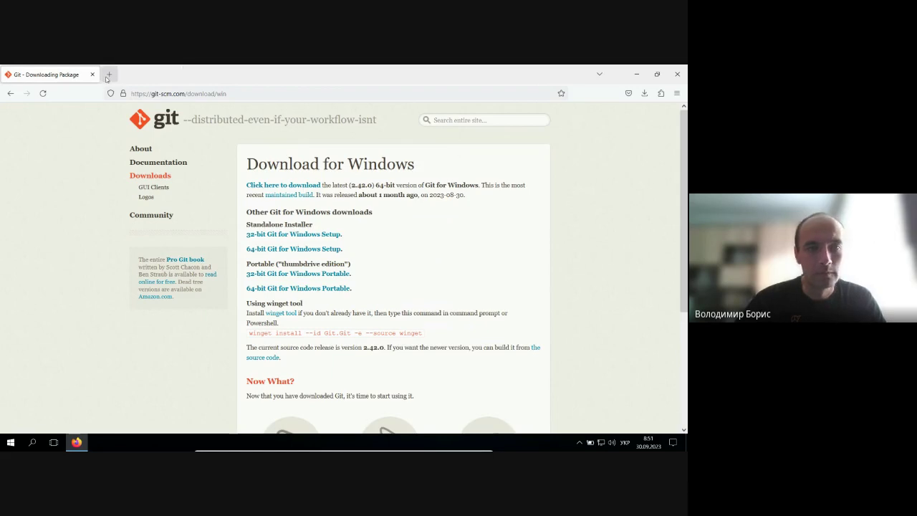
click(109, 74)
Close the Git download tab and load github.com in the Firefox address bar.
click(93, 74)
click(141, 94)
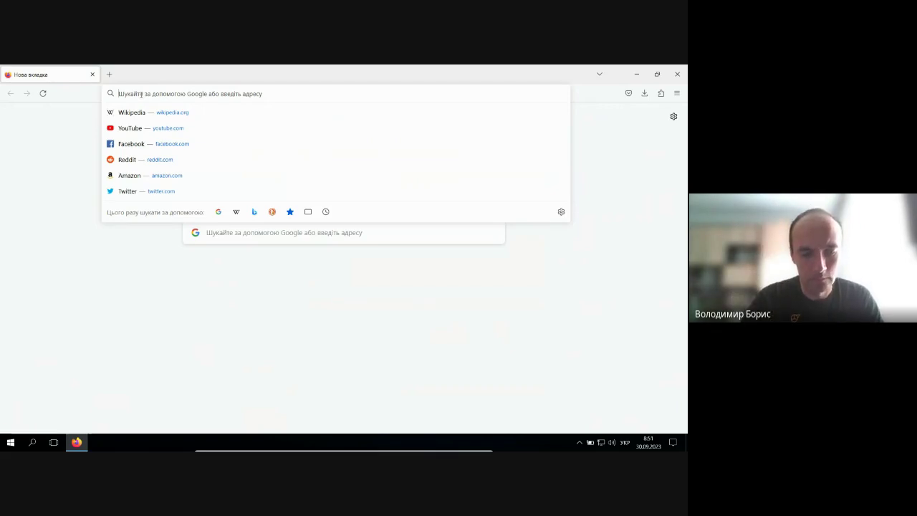
text(пшерг)
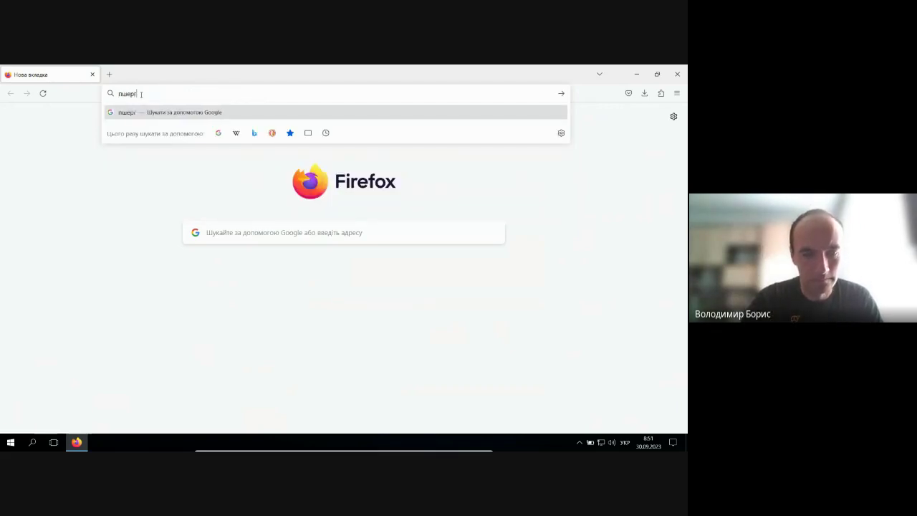
key(BackSpace)
key(BackSpace)
key(BackSpace)
key(BackSpace)
key(BackSpace)
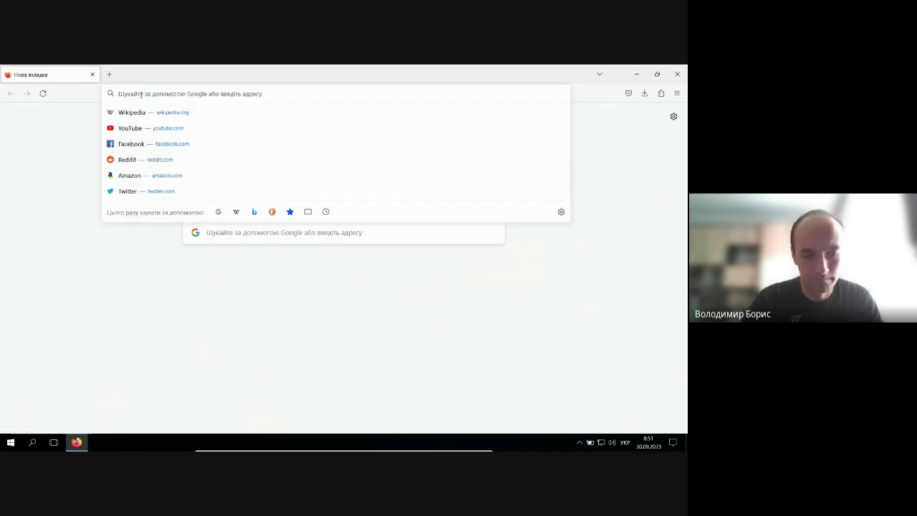
text(пшерги)
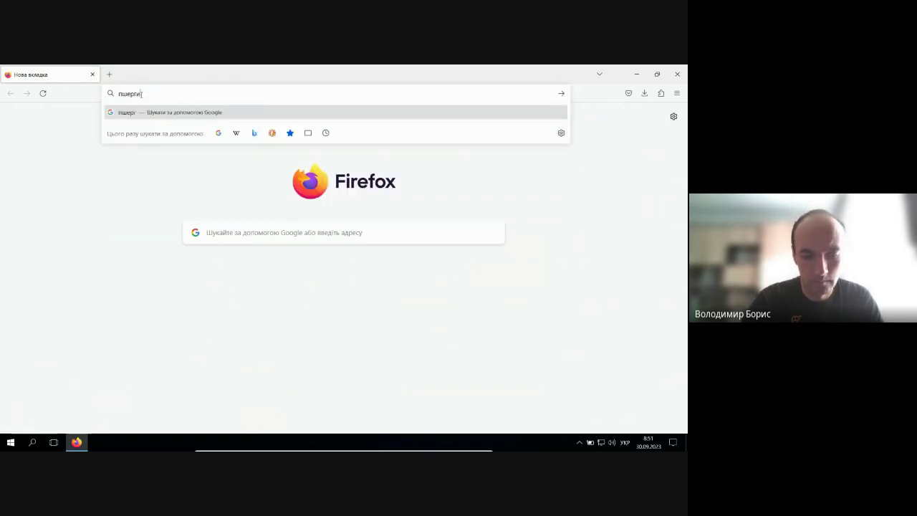
text(юсщ)
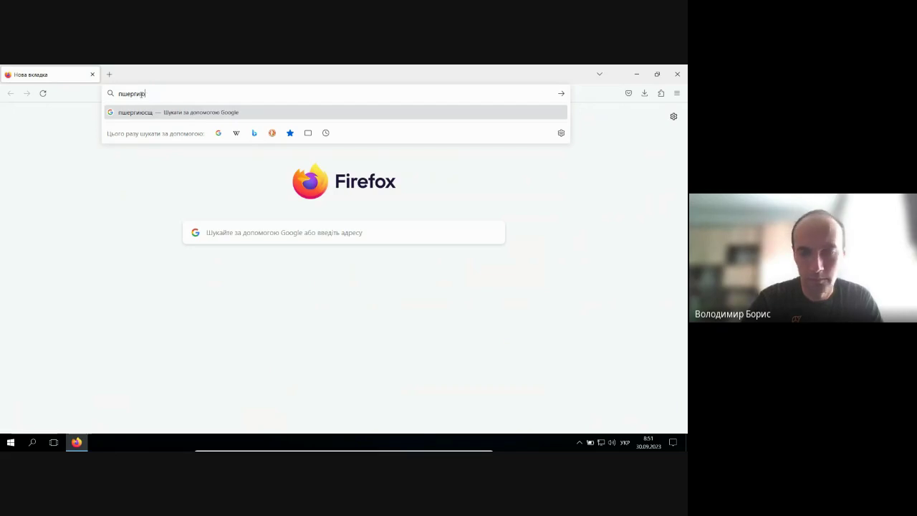
key(BackSpace)
key(BackSpace)
key(BackSpace)
key(BackSpace)
key(BackSpace)
key(BackSpace)
key(BackSpace)
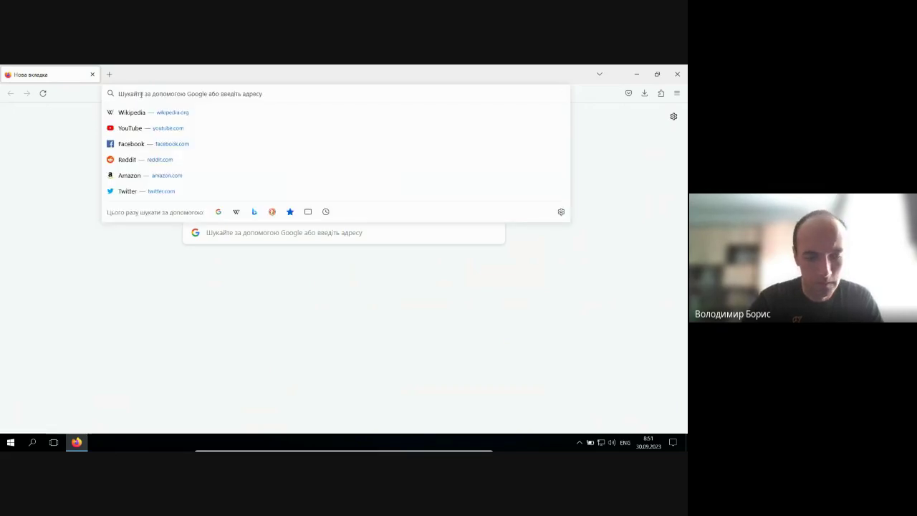
text(github)
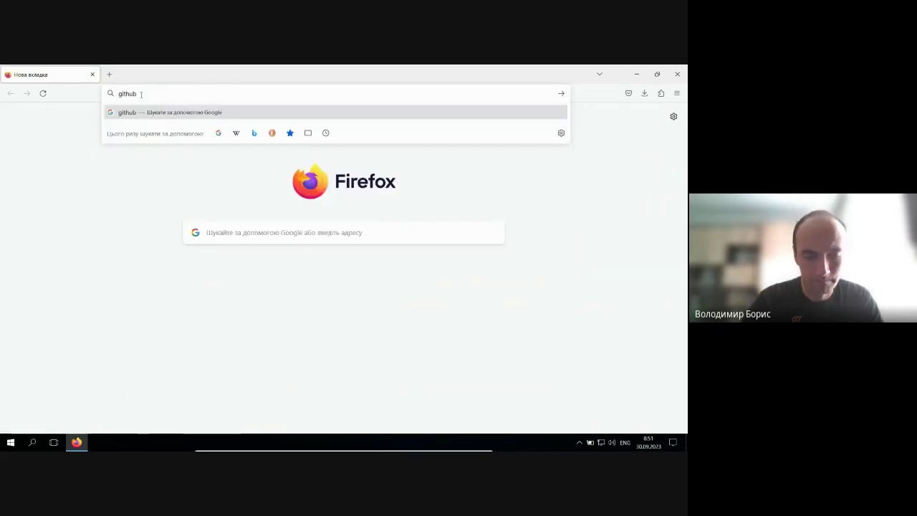
text(.com)
key(Return)
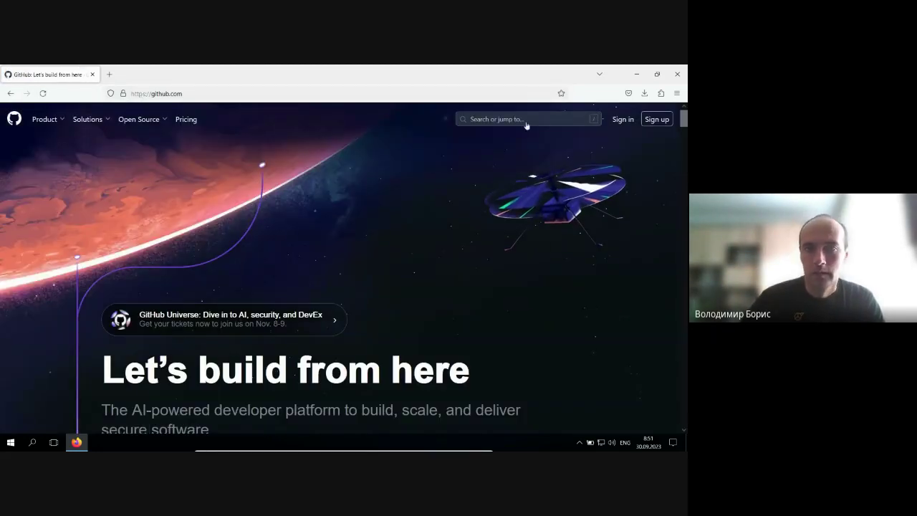
Sign in to GitHub with the account username and the pasted account password.
click(622, 119)
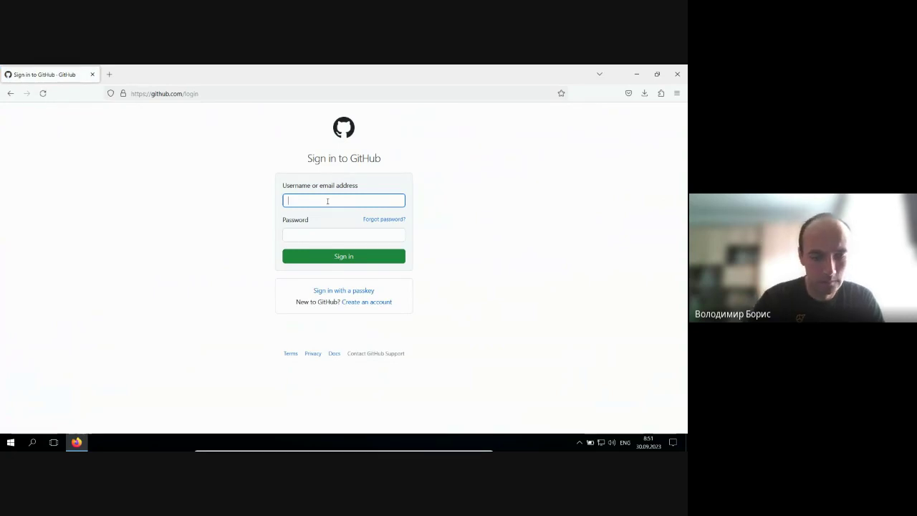
text(shin4)
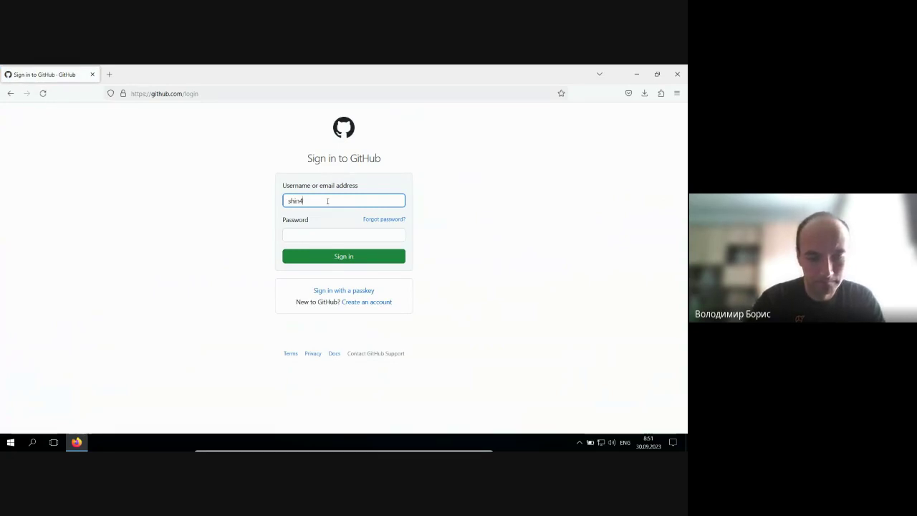
text(mati)
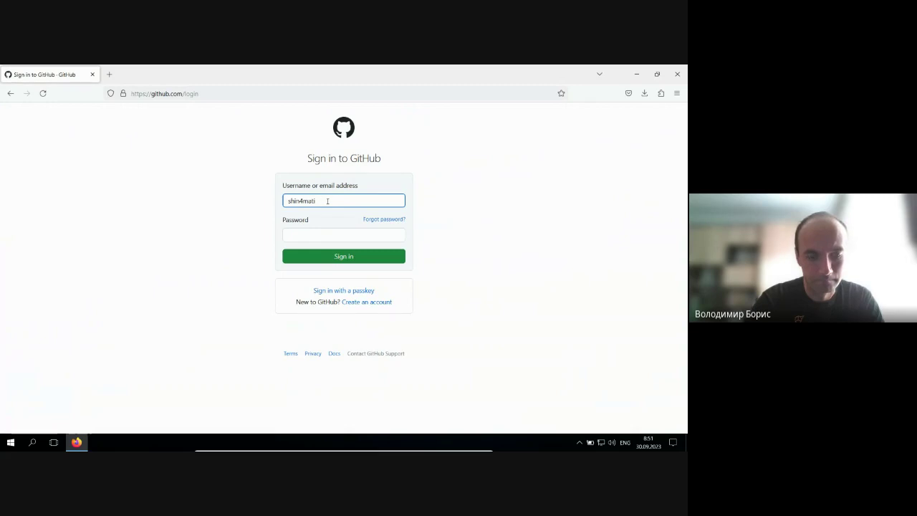
text(k)
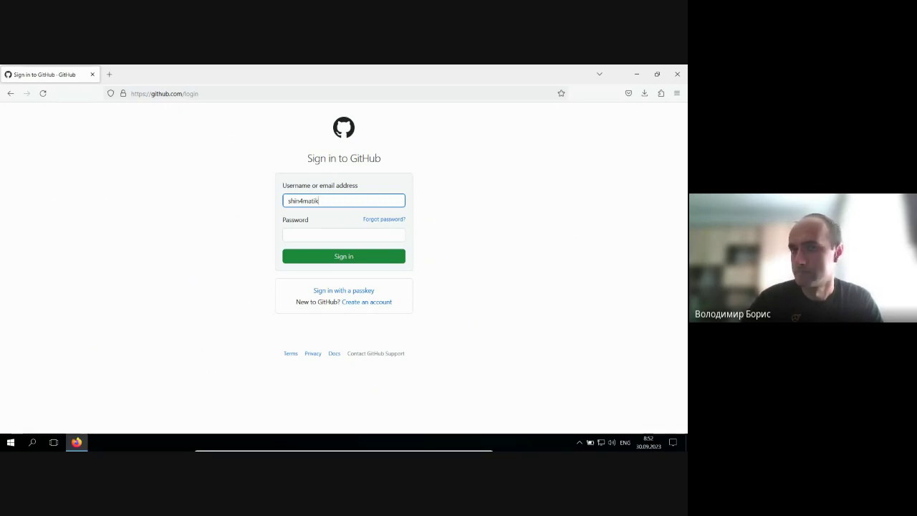
click(327, 236)
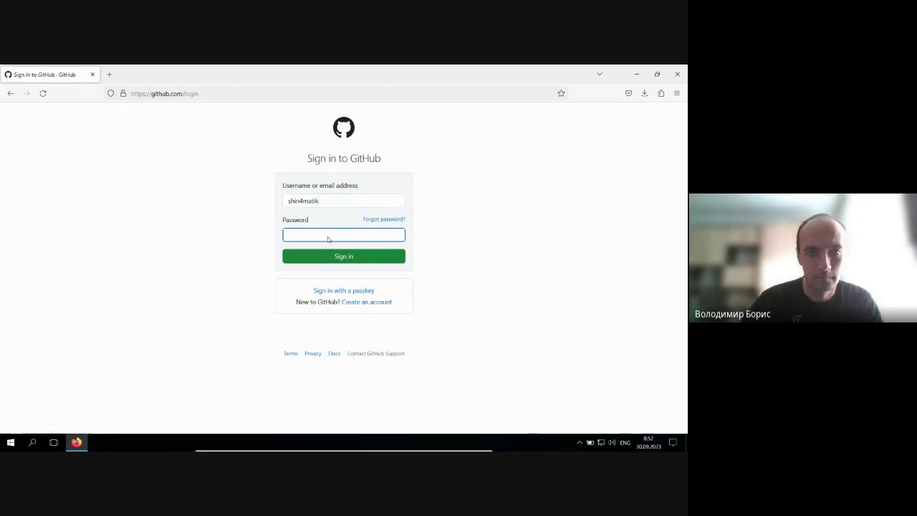
right_click(329, 237)
click(355, 335)
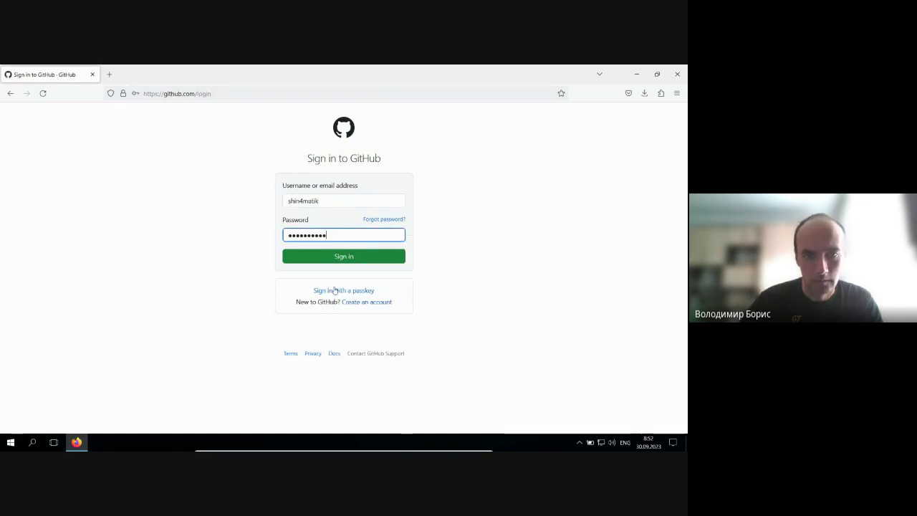
click(342, 257)
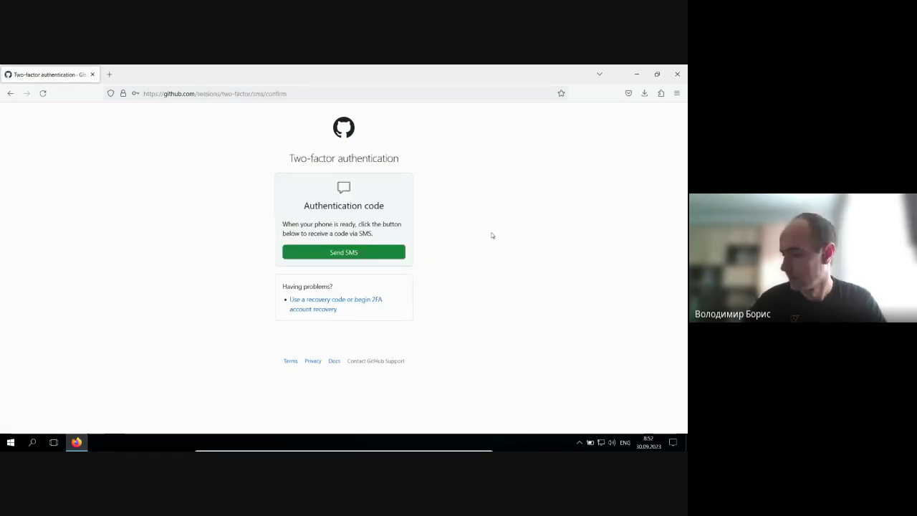
Request the two-factor code by SMS and enter the received verification code.
click(357, 255)
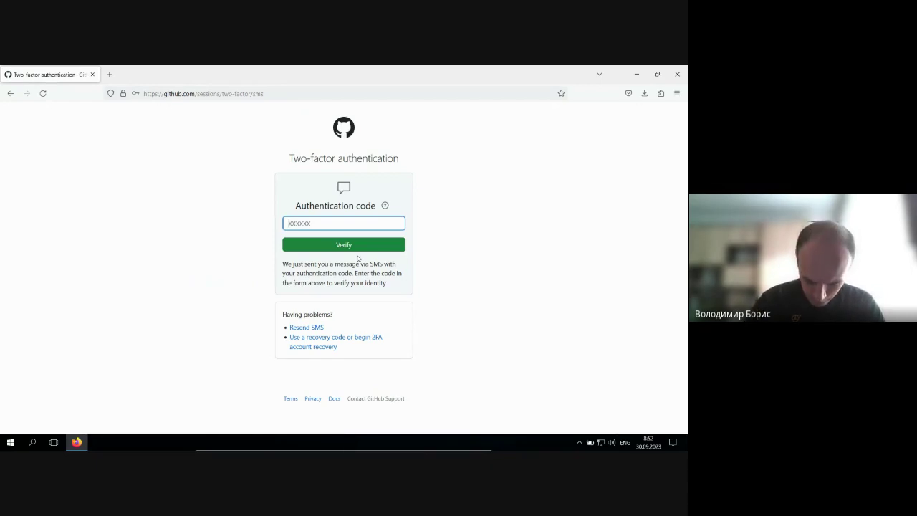
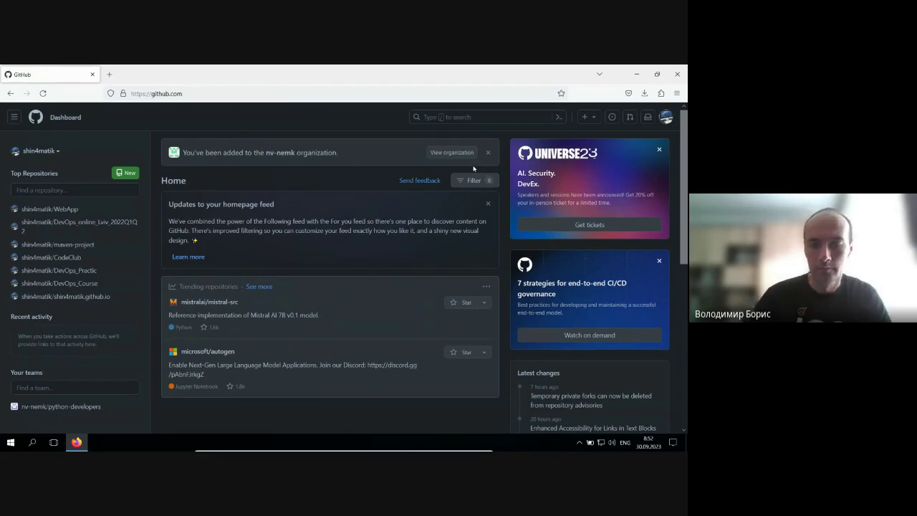
Zoom GitHub to 120%, then open the CodeClub repository from the profile.
key(ctrl+plus)
key(ctrl+plus)
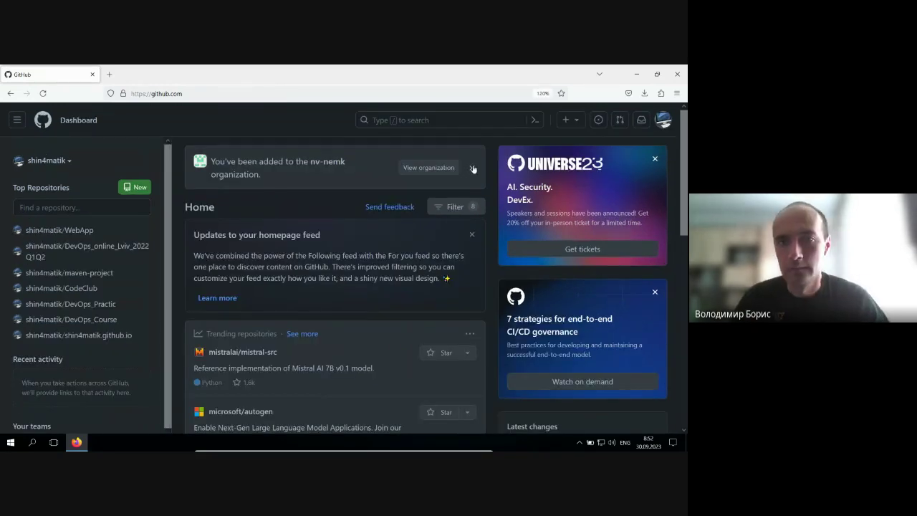
click(208, 94)
click(665, 123)
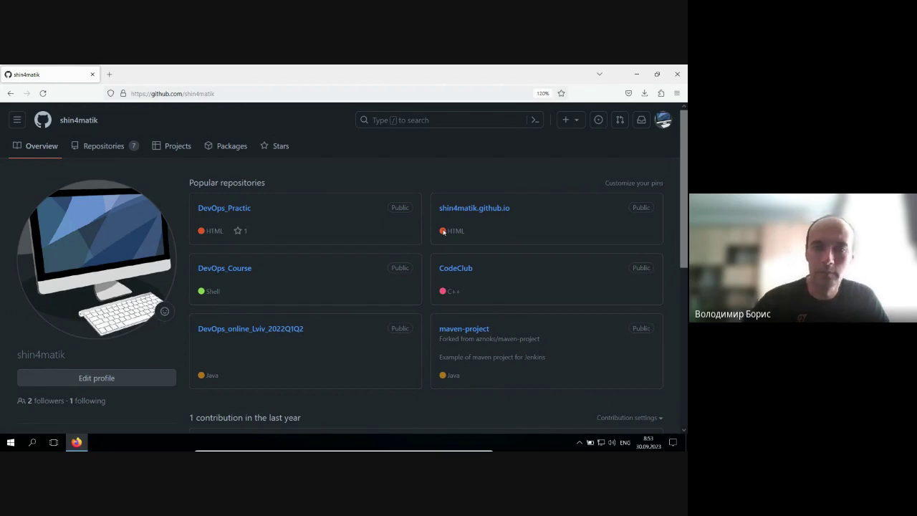
click(453, 267)
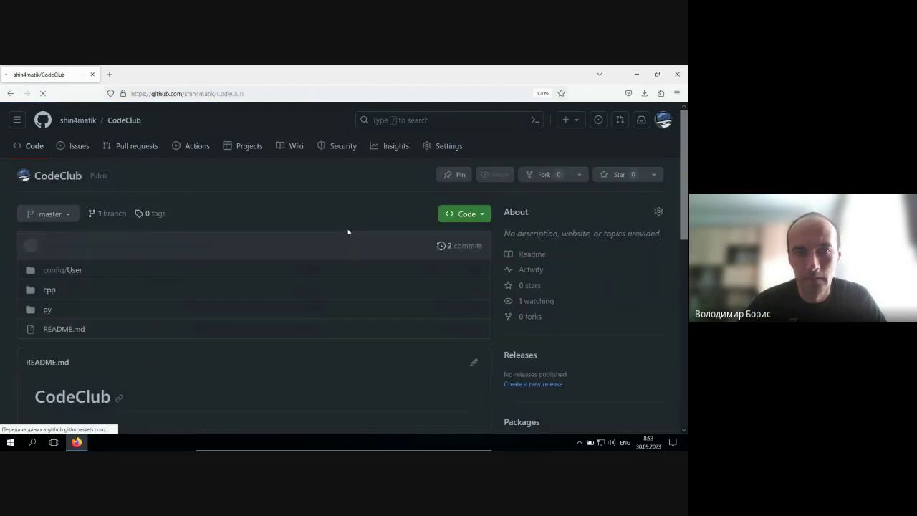
Open CodeClub's Code dropdown and compare the HTTPS, SSH and GitHub CLI clone options.
click(482, 214)
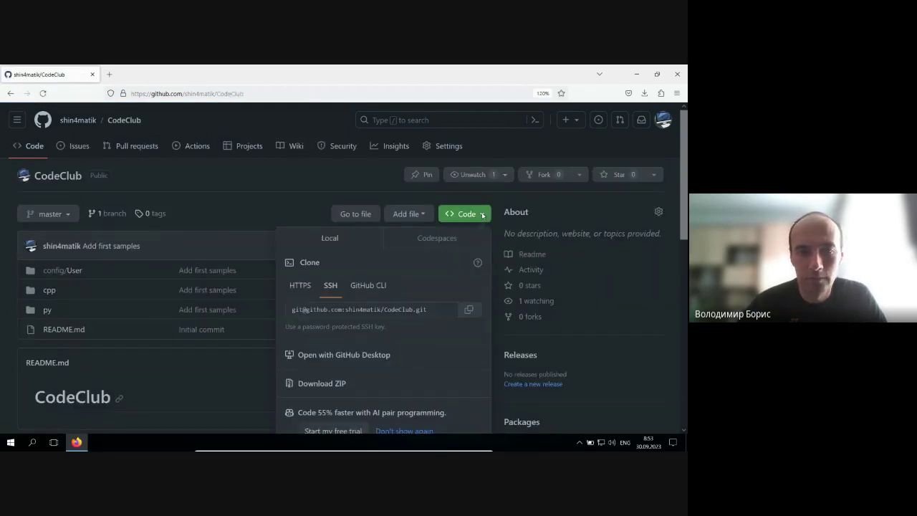
click(300, 287)
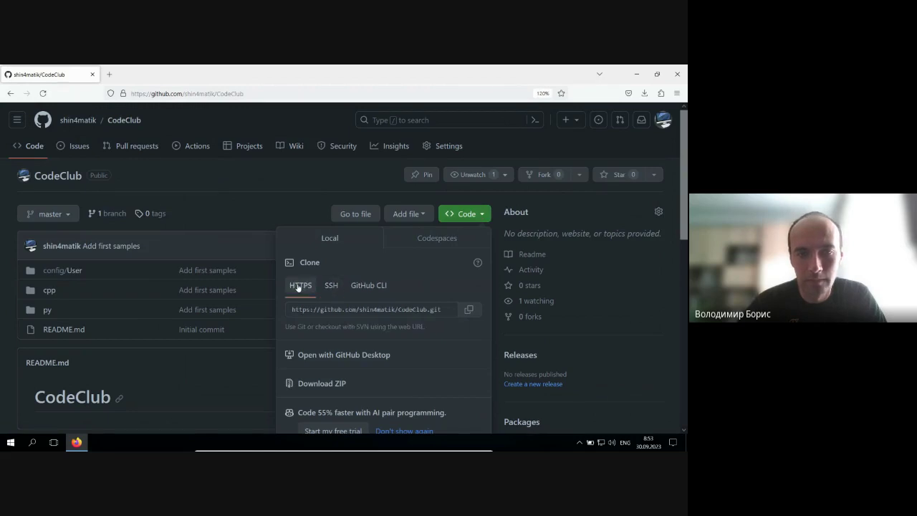
click(331, 285)
click(360, 285)
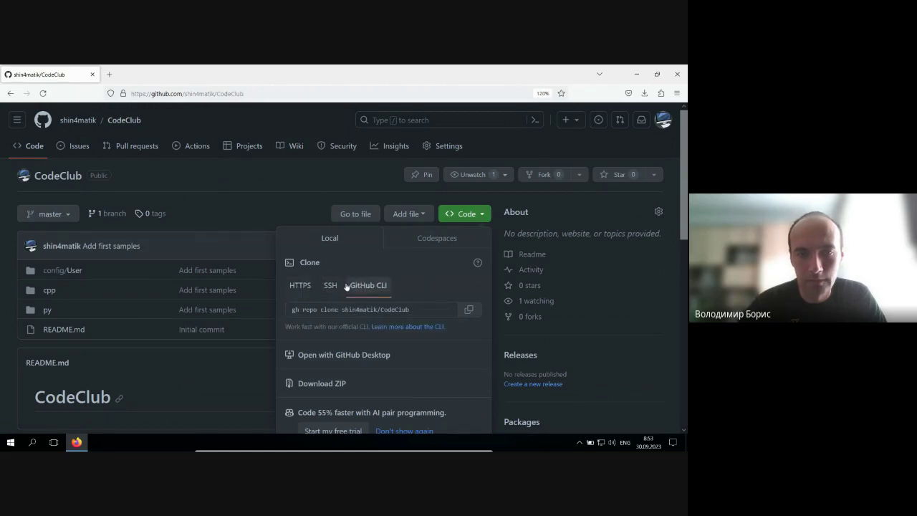
click(331, 285)
drag(292, 310, 433, 313)
Copy the HTTPS clone URL and close the clone panel.
click(293, 286)
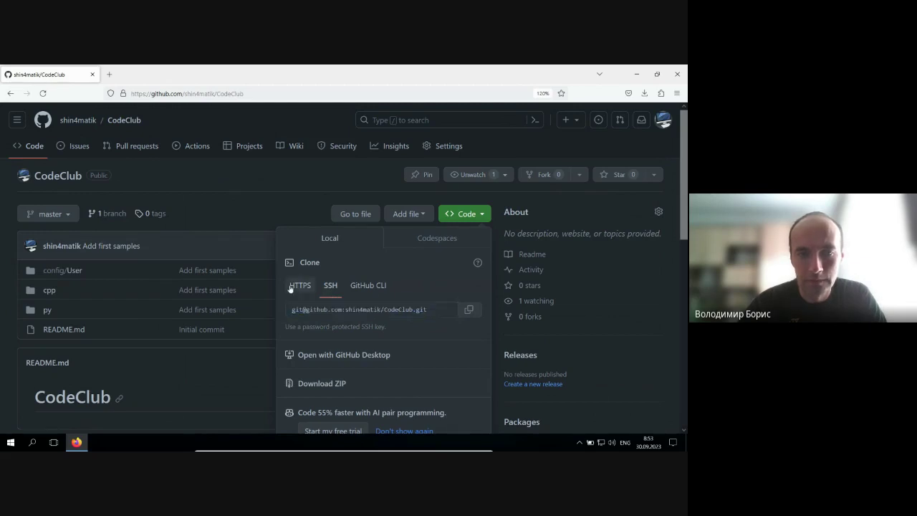
click(288, 309)
drag(288, 309, 442, 313)
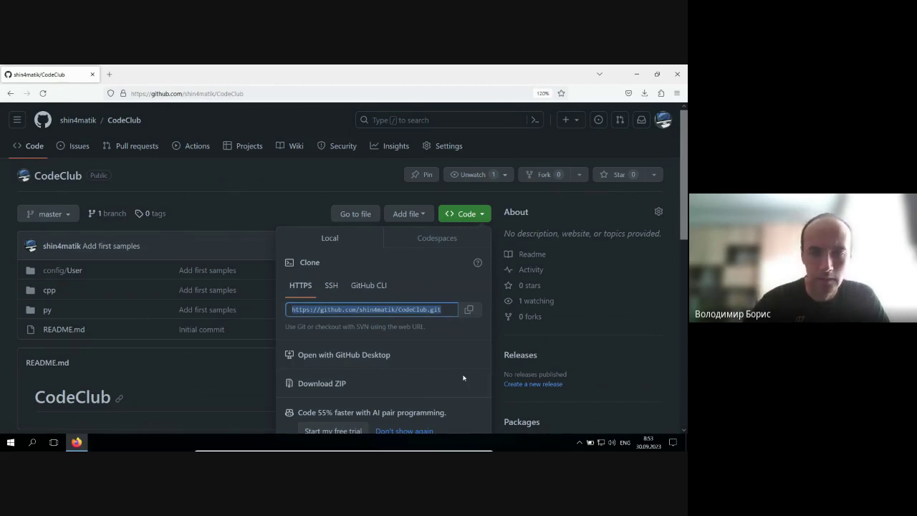
right_click(343, 309)
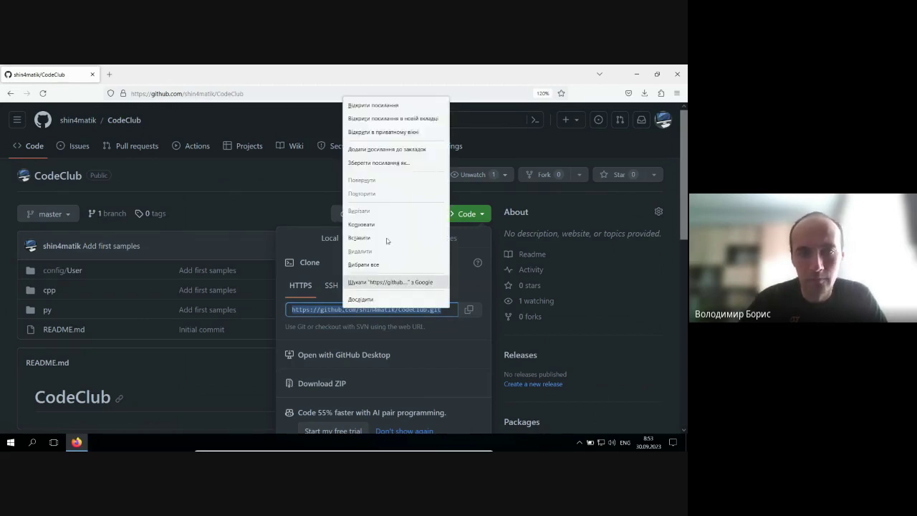
click(386, 225)
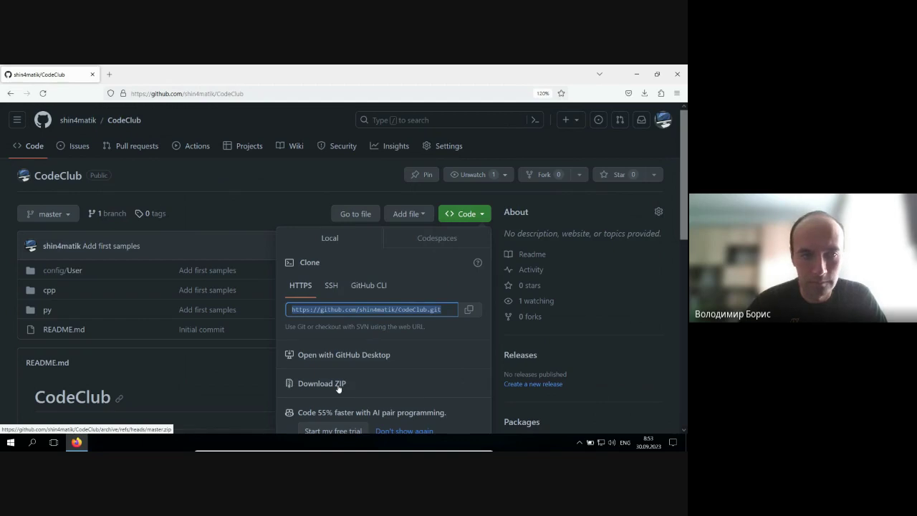
click(484, 215)
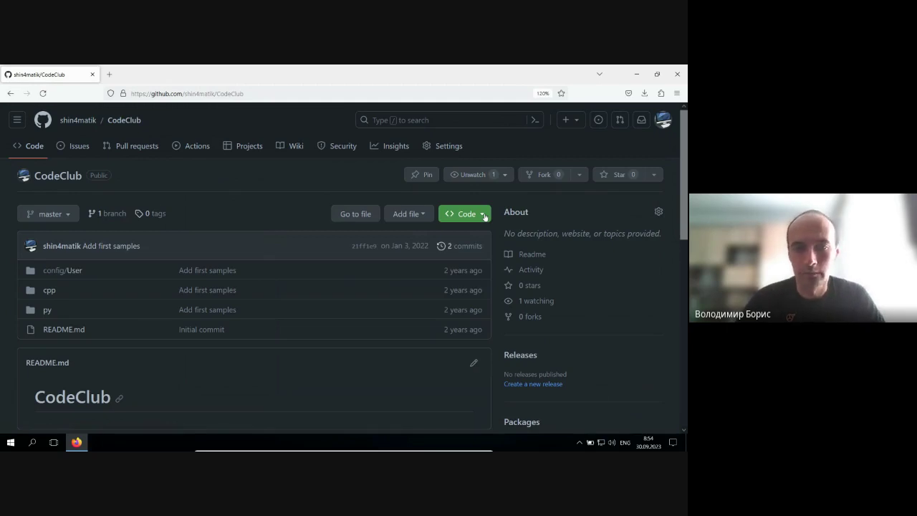
Return to the GitHub profile page and minimize Firefox.
click(80, 121)
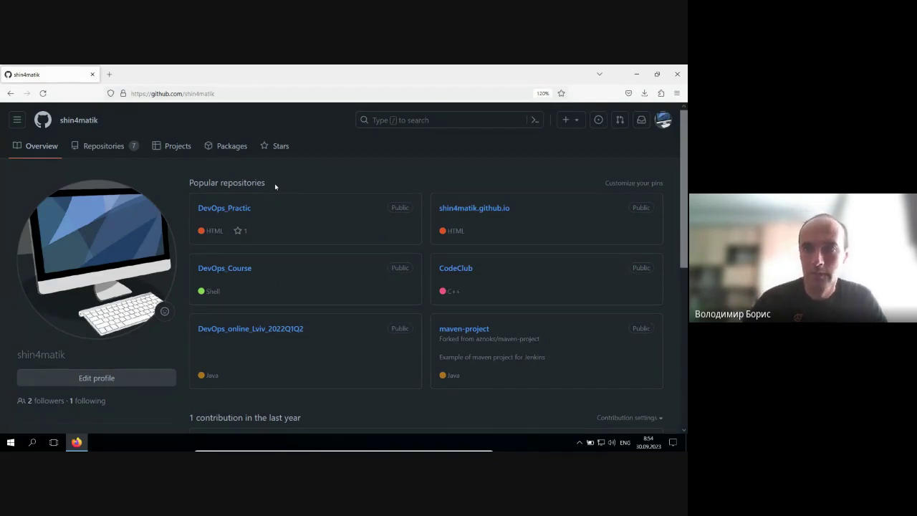
click(637, 74)
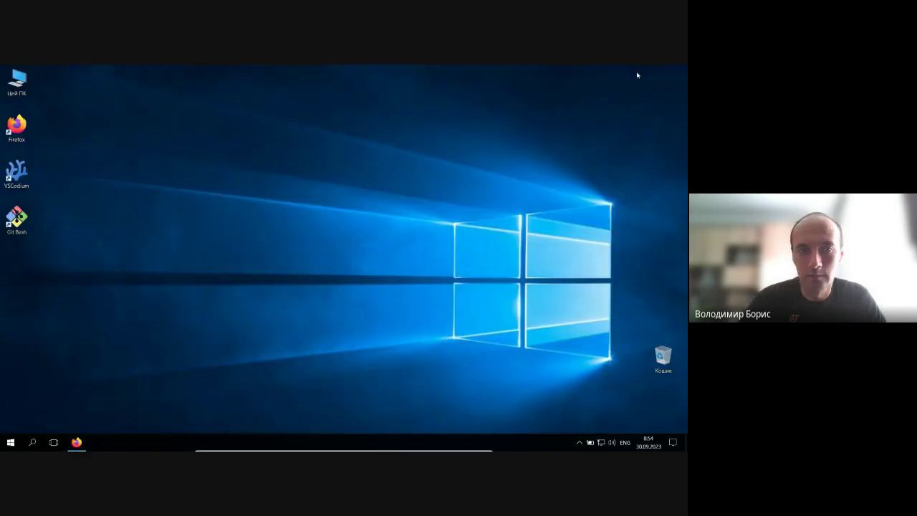
Launch Git Bash from the desktop, enlarge its text two steps, and resize the window.
click(17, 219)
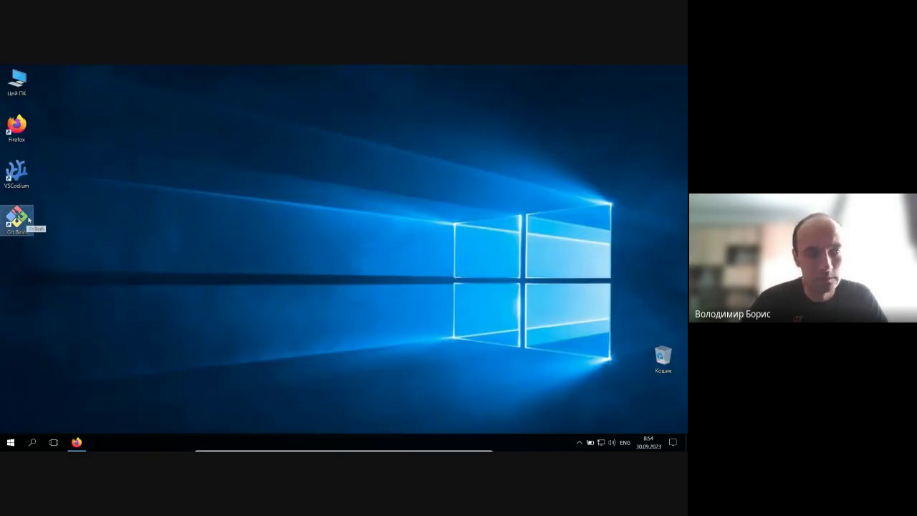
double_click(17, 219)
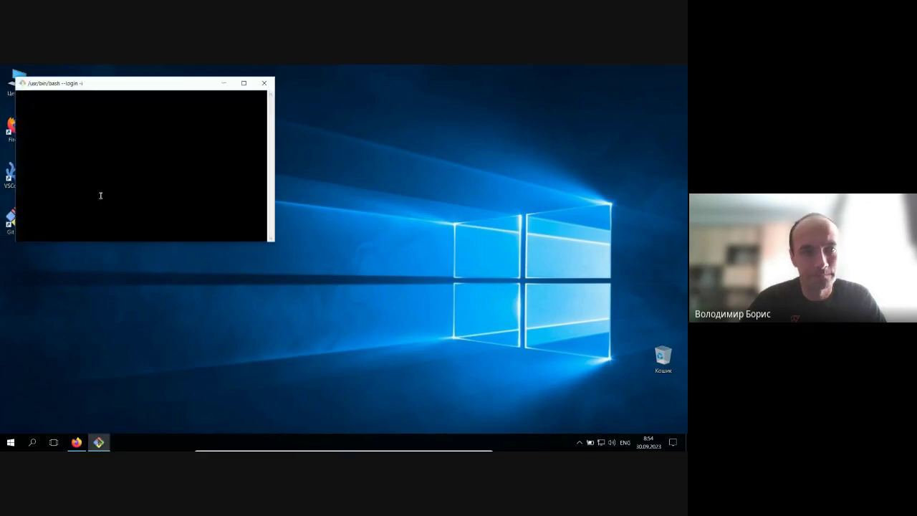
drag(153, 83, 287, 146)
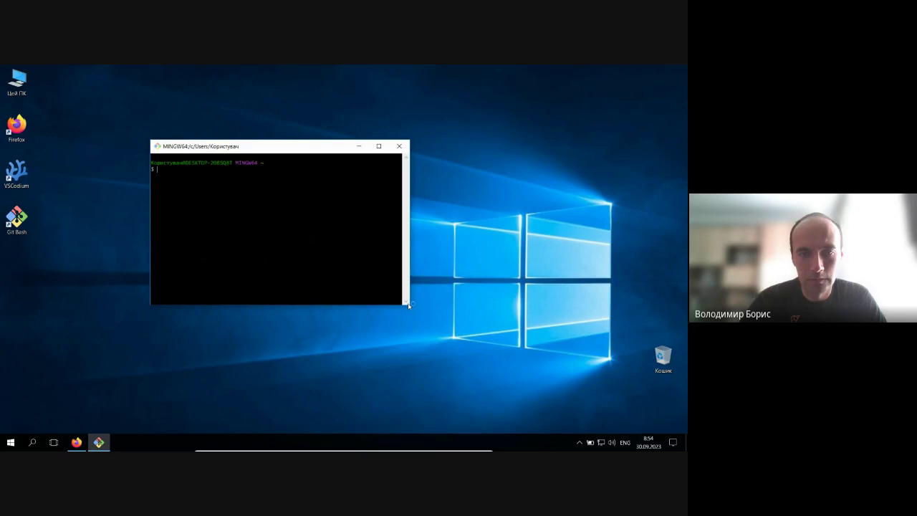
drag(407, 303, 557, 303)
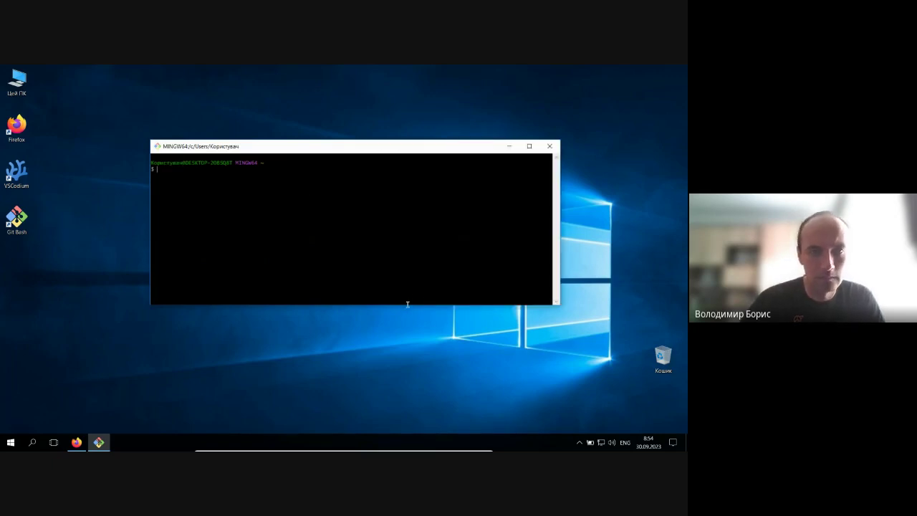
key(ctrl+plus)
key(ctrl+plus)
key(ctrl+plus)
key(ctrl+plus)
key(ctrl+plus)
key(ctrl+plus)
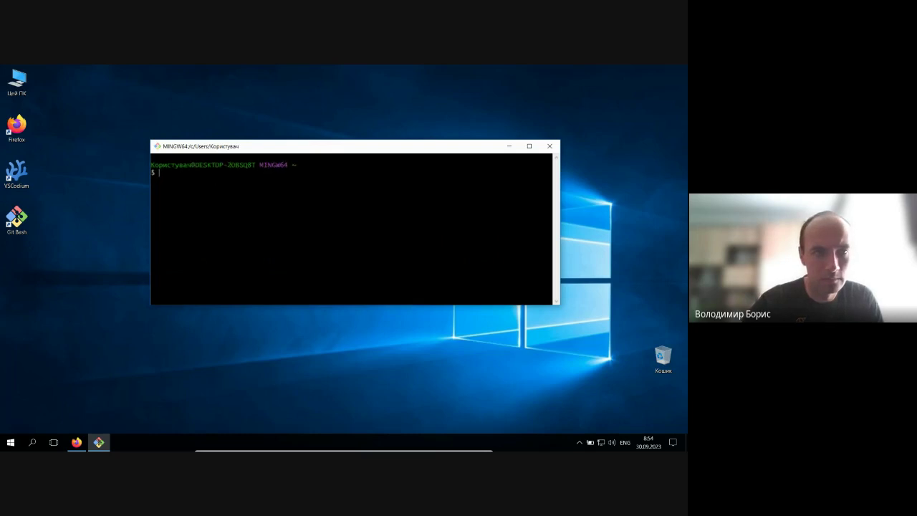
key(ctrl+plus)
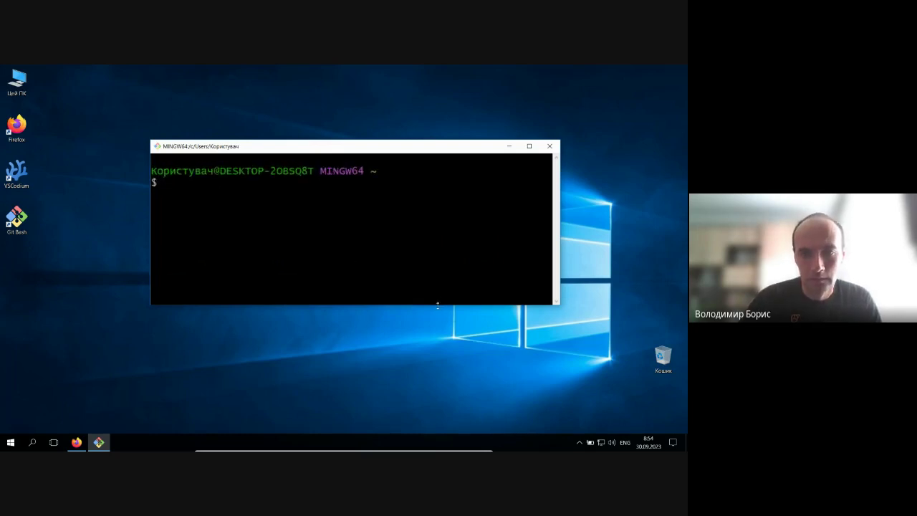
drag(435, 304, 432, 410)
drag(261, 146, 245, 123)
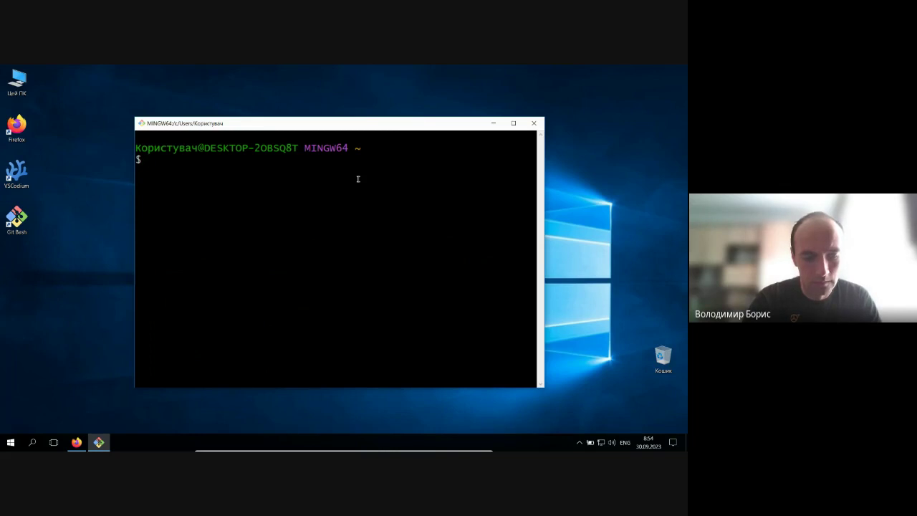
Run git --version, confirm 2.42.0.windows.2, and minimize the terminal.
text(git)
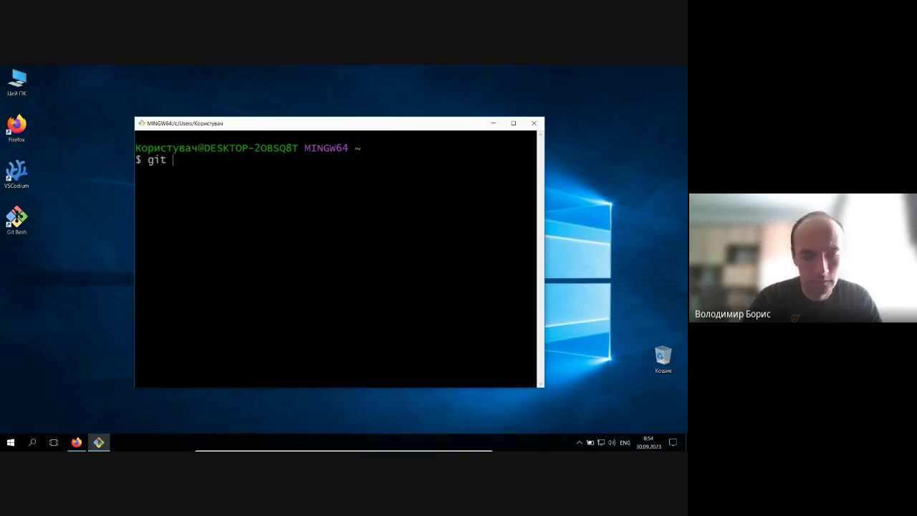
text( --vers)
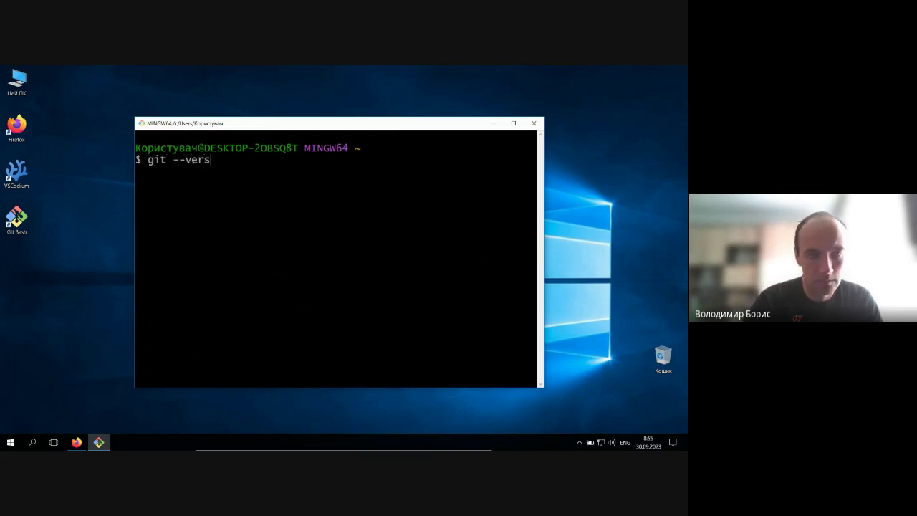
text(ion)
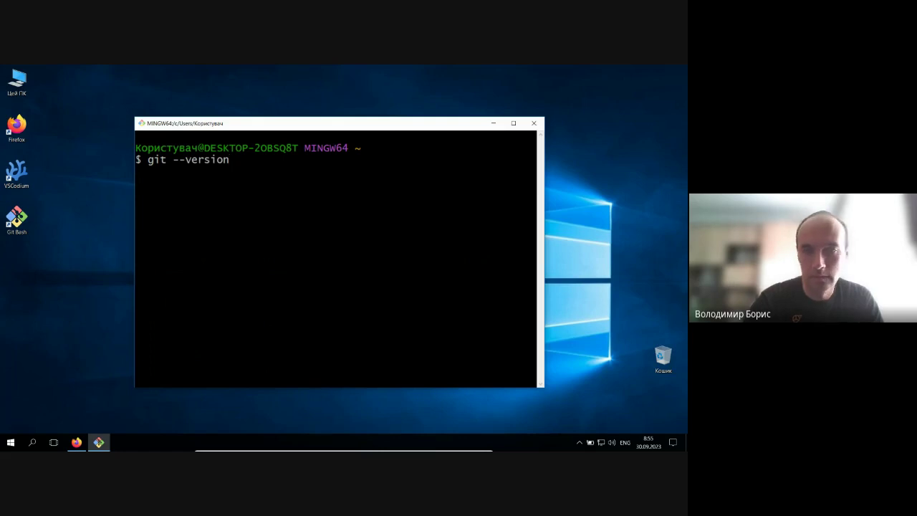
key(Return)
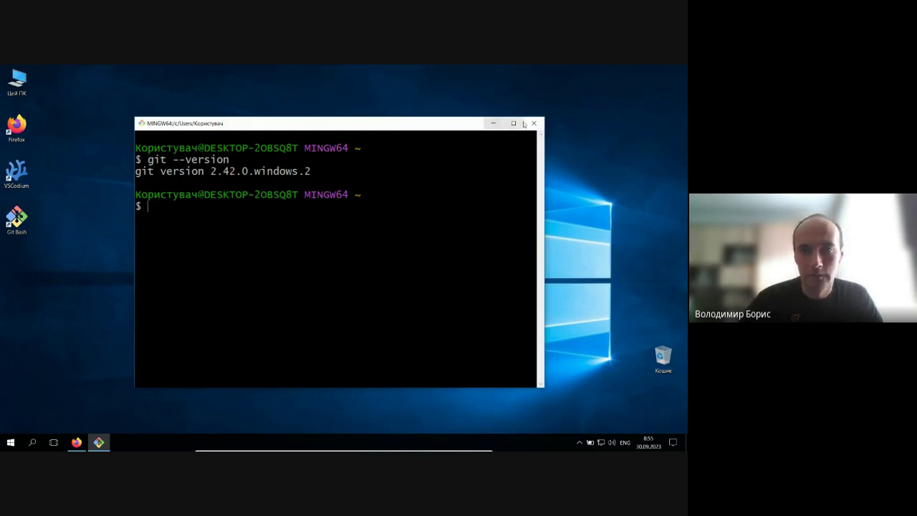
click(492, 124)
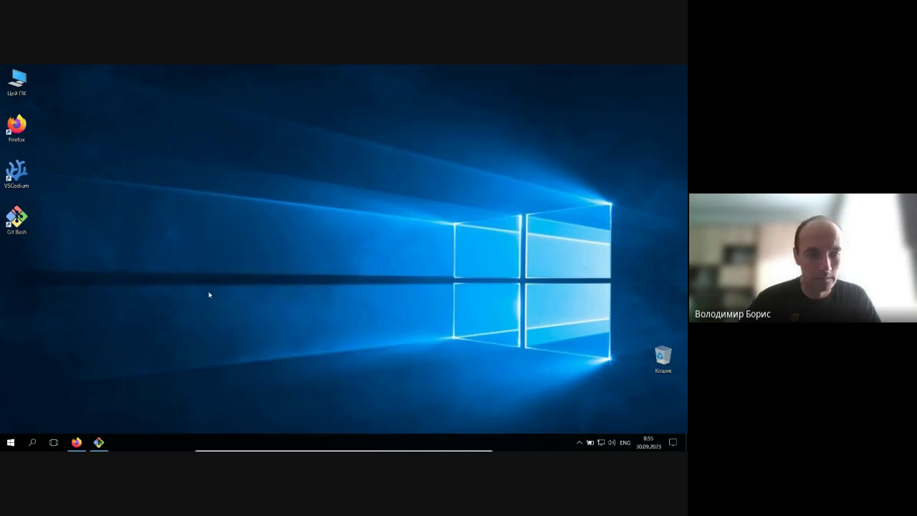
Restore the Firefox window showing the GitHub profile from the taskbar.
click(77, 439)
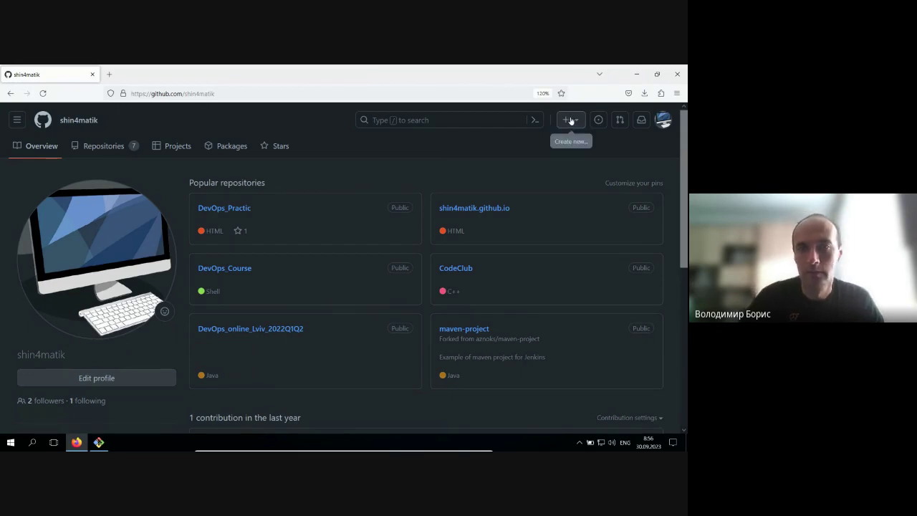
Start a new repository from the + menu and name it lab2-3.
click(573, 121)
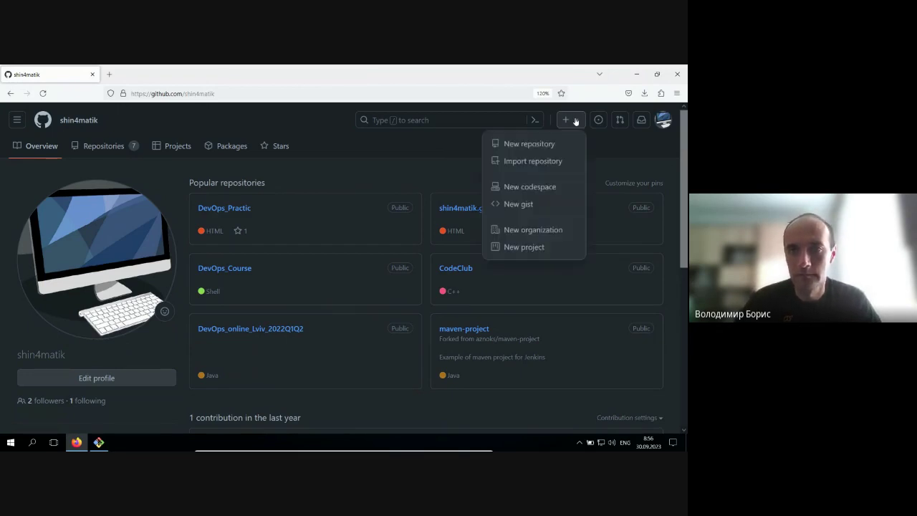
click(528, 143)
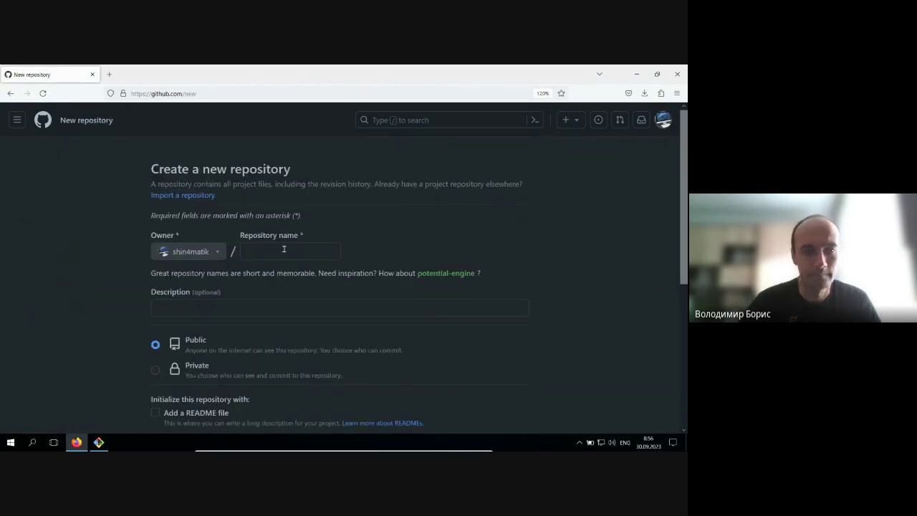
click(284, 249)
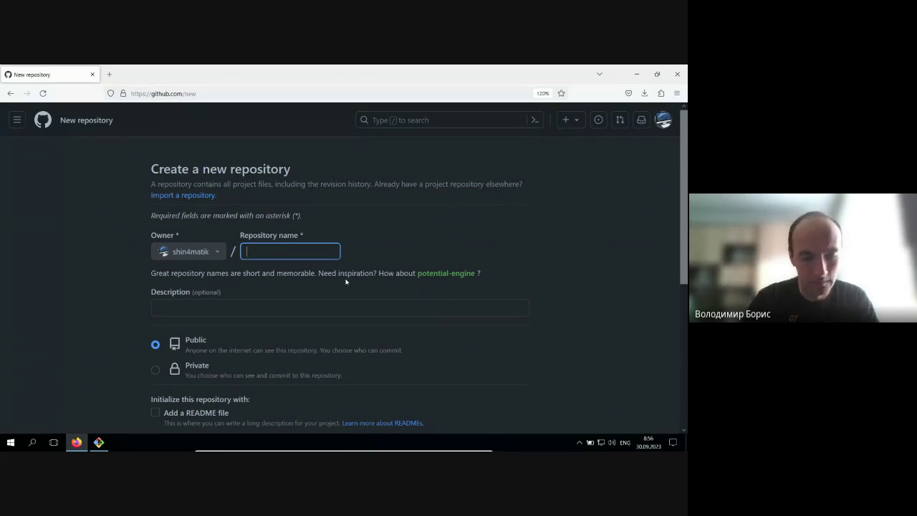
text(lab)
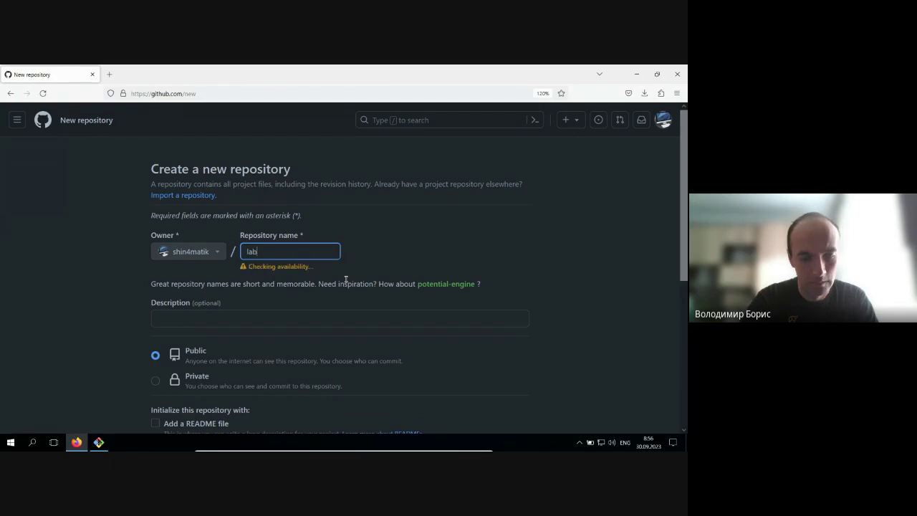
text(2-3)
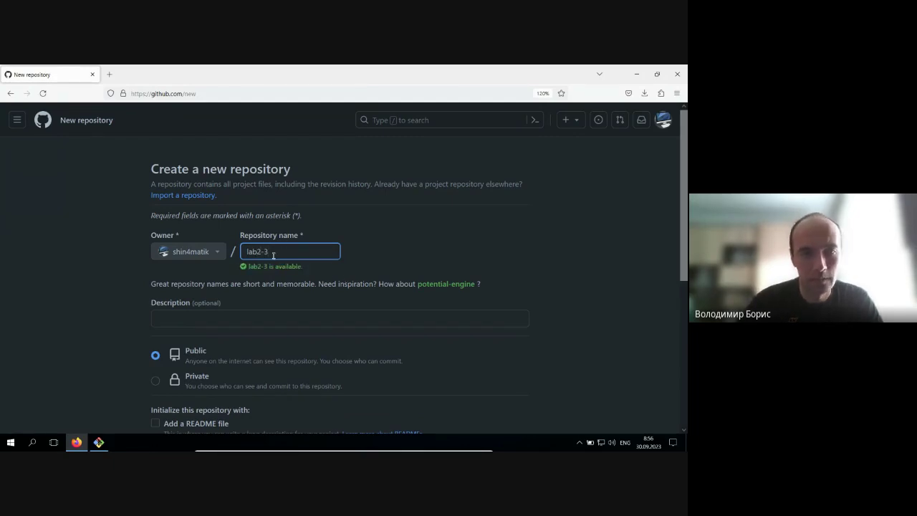
drag(275, 255, 240, 252)
click(308, 253)
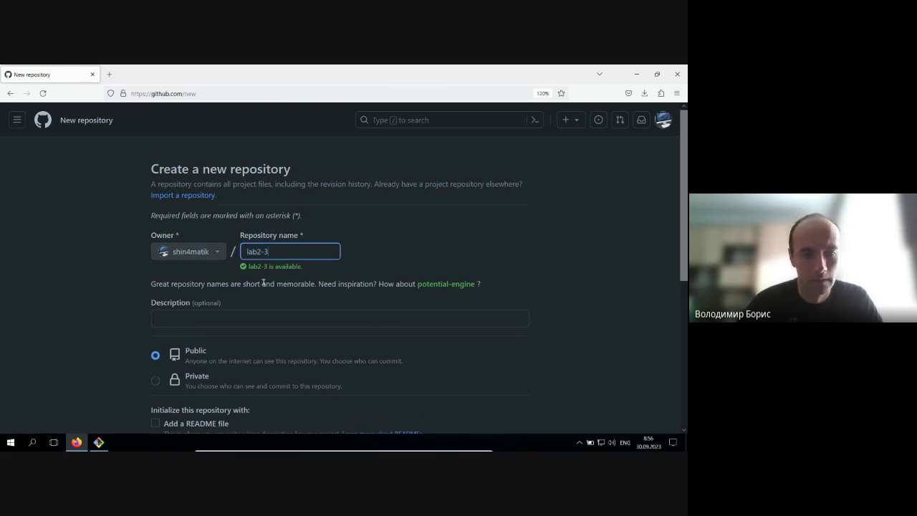
scroll(262, 283, down, 3)
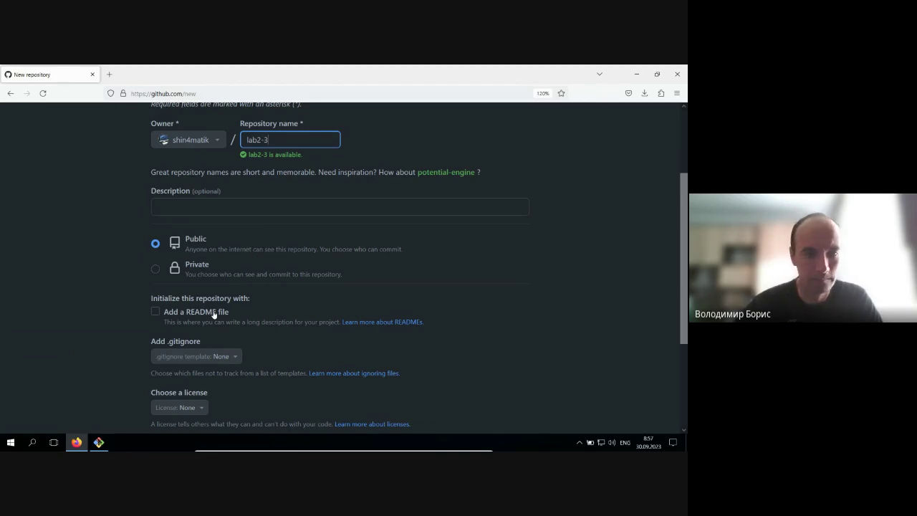
Tick Add a README file and browse the License list, leaving it at None.
click(155, 313)
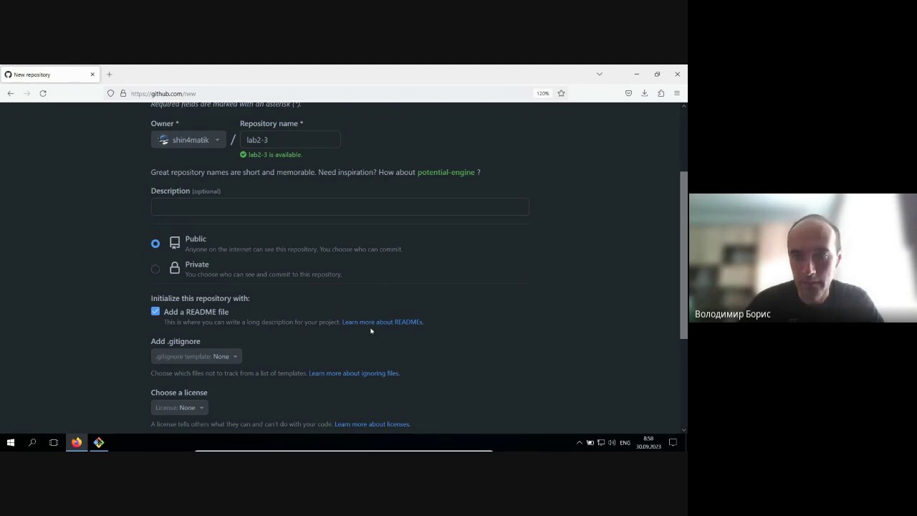
drag(682, 265, 683, 336)
click(207, 274)
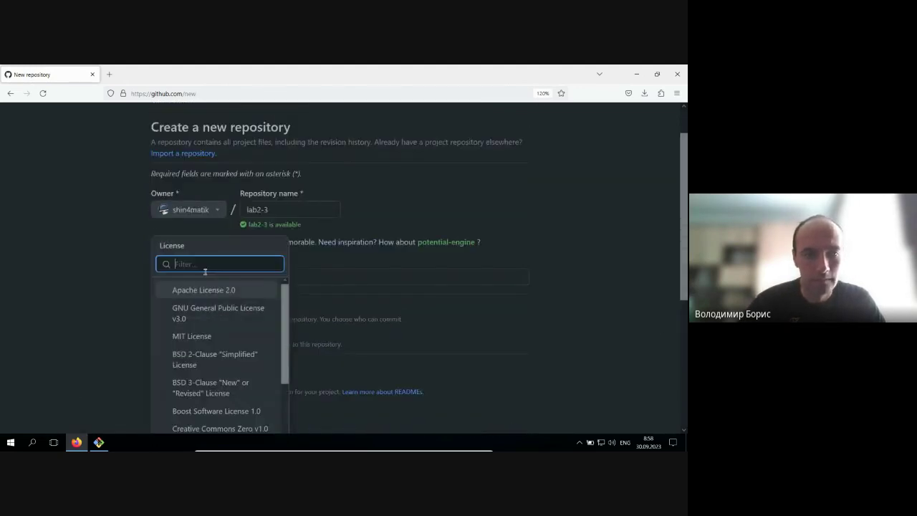
mouse_move(284, 294)
mouse_down()
mouse_move(279, 382)
mouse_move(271, 292)
mouse_up()
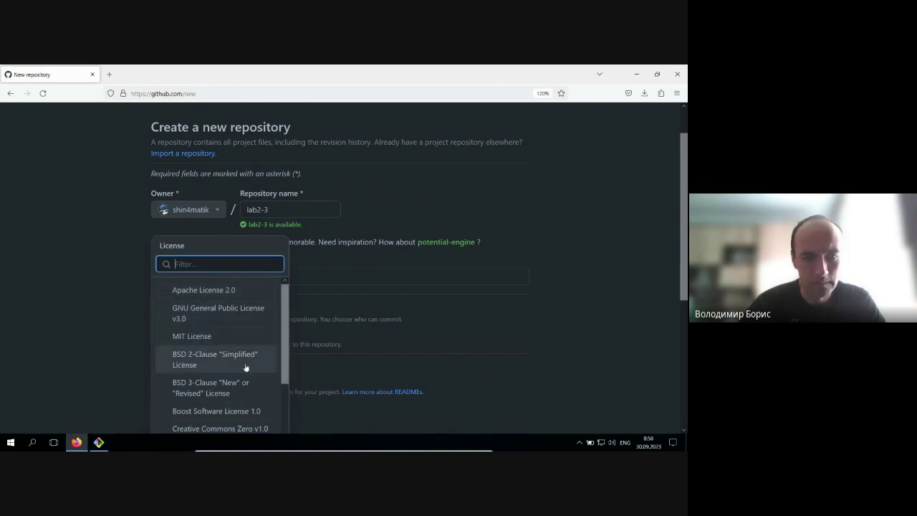
mouse_move(284, 346)
mouse_down()
mouse_move(288, 420)
mouse_move(283, 340)
mouse_up()
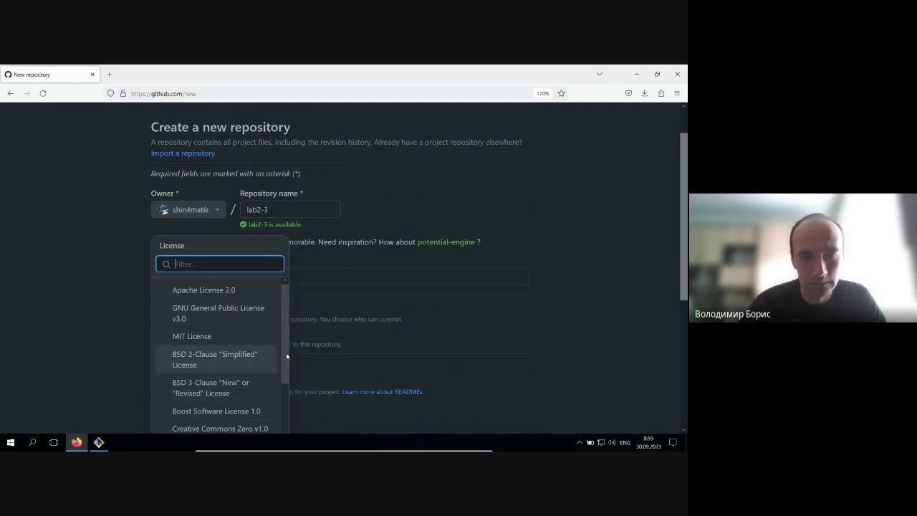
drag(286, 352, 281, 392)
scroll(180, 341, up, 1)
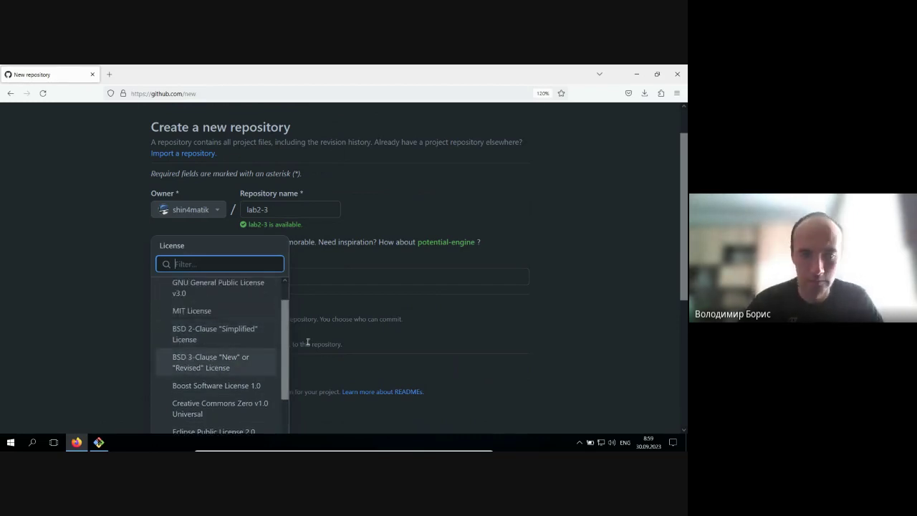
scroll(284, 347, up, 1)
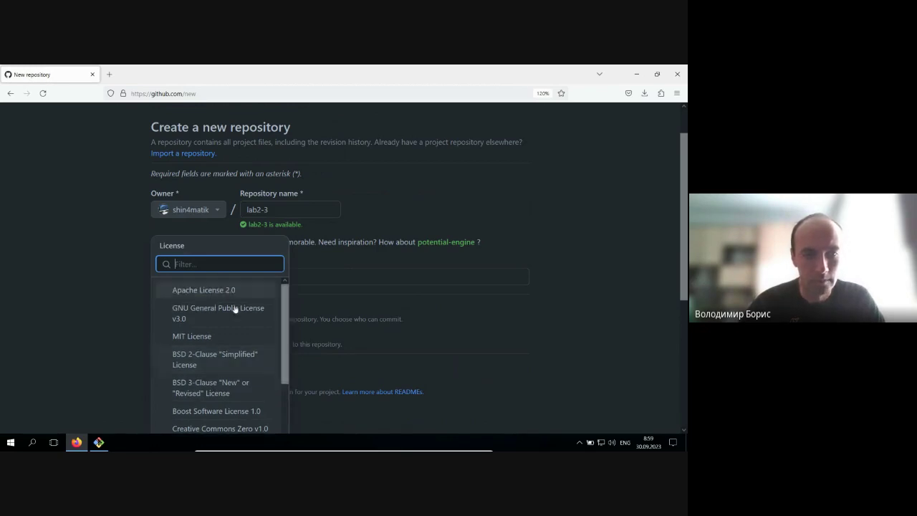
Create the public lab2-3 GitHub repository with a README on master.
drag(473, 322, 468, 321)
scroll(469, 321, down, 4)
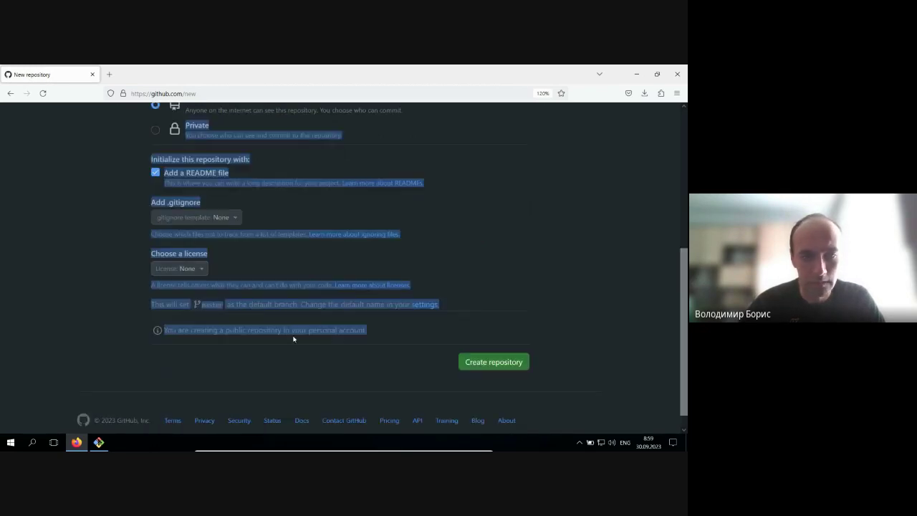
click(346, 368)
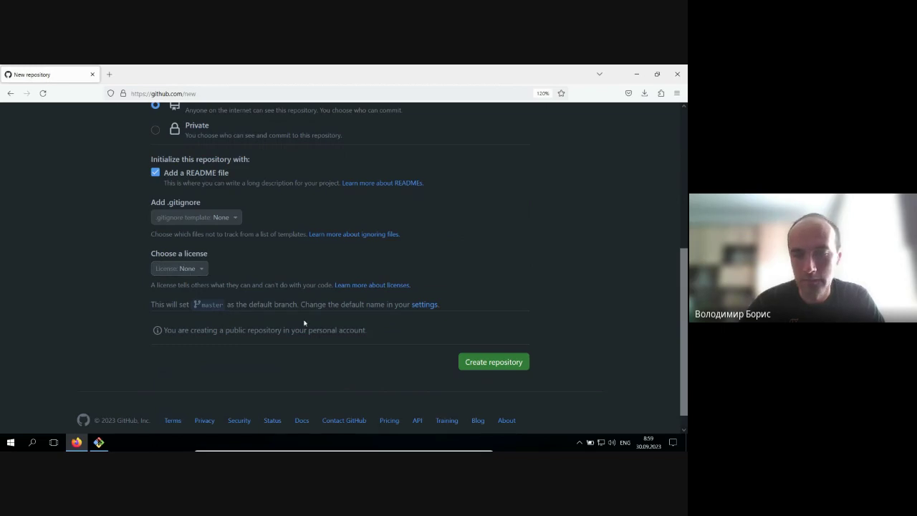
click(492, 364)
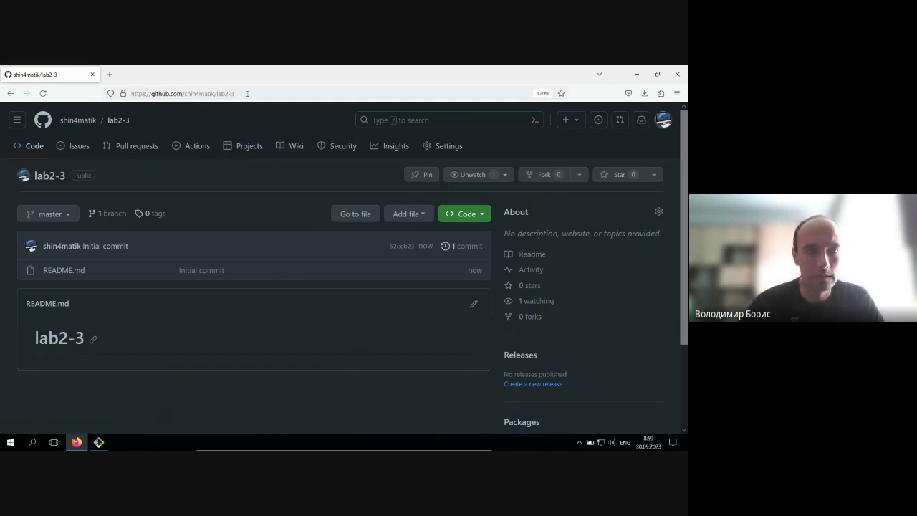
Select the full lab2-3 repository URL in the Firefox address bar.
drag(247, 93, 129, 94)
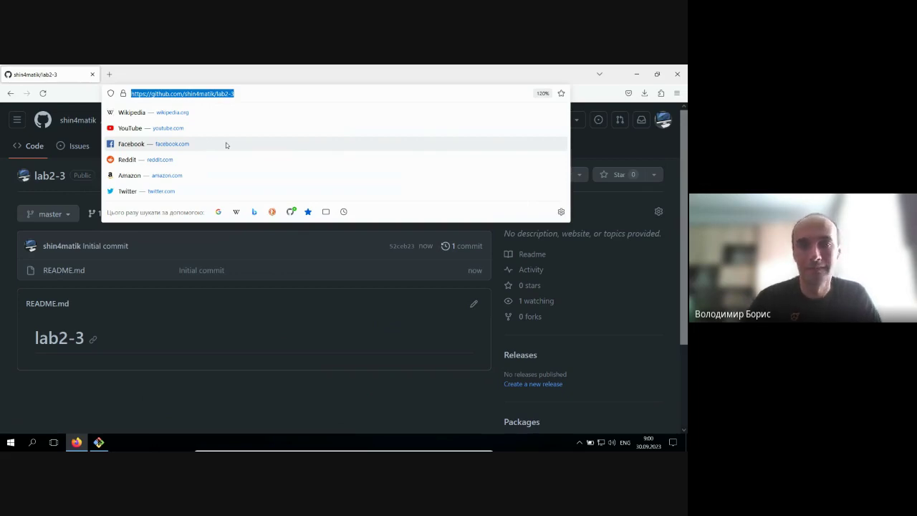
Deselect the repository URL and dismiss the address bar suggestions.
click(330, 92)
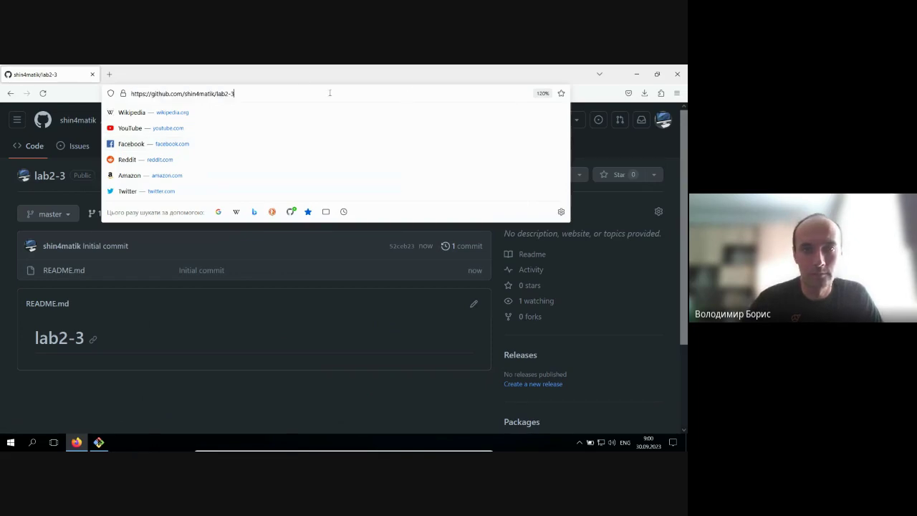
click(286, 315)
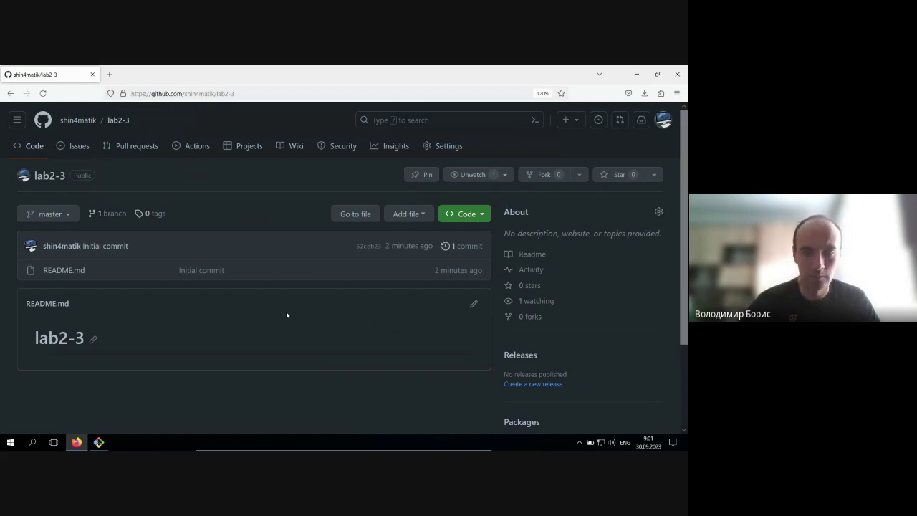
Copy the lab2-3 HTTPS clone URL from the Code dropdown, then close the dropdown.
click(482, 214)
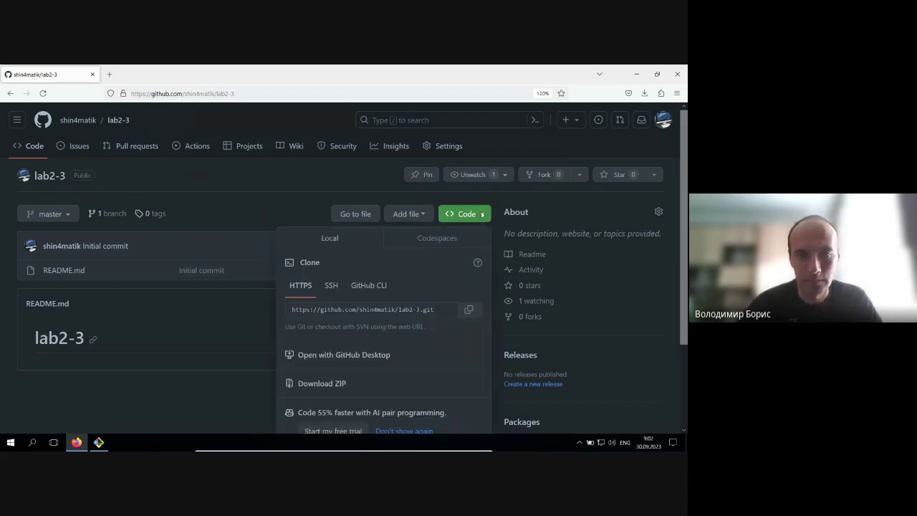
click(469, 310)
click(432, 311)
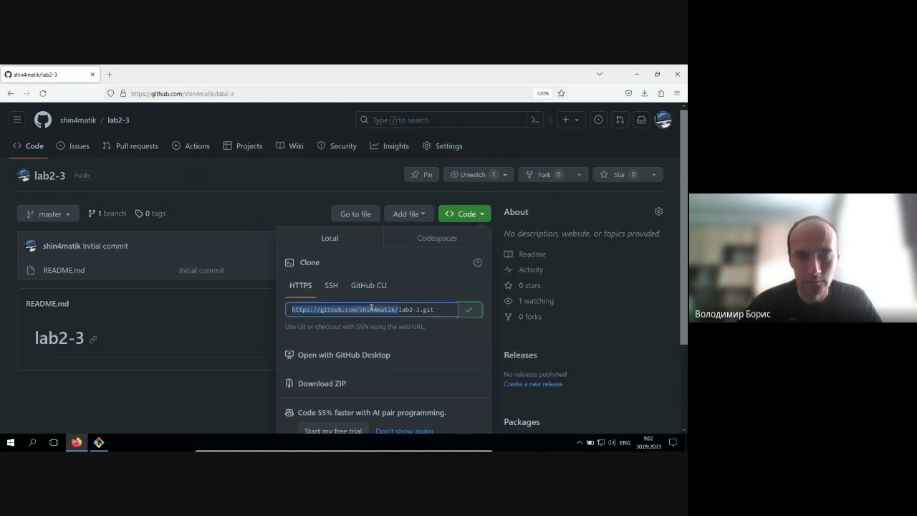
drag(293, 309, 440, 309)
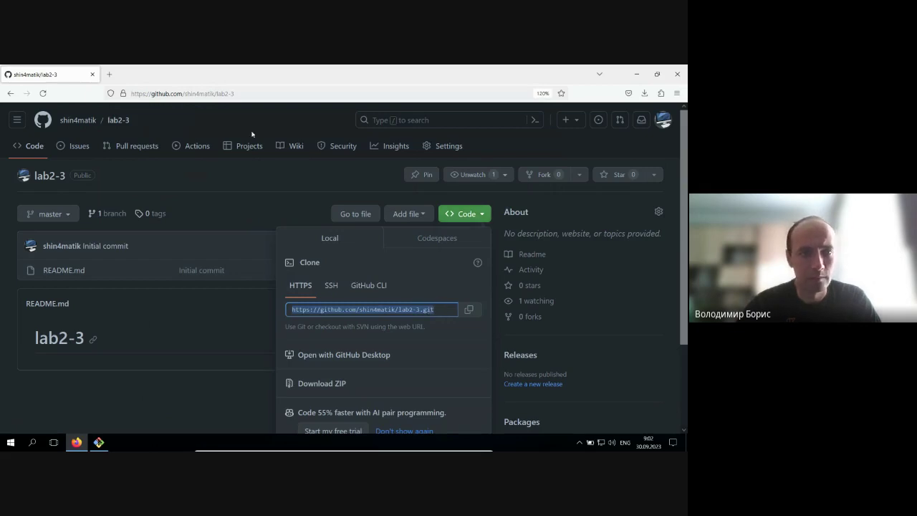
click(419, 311)
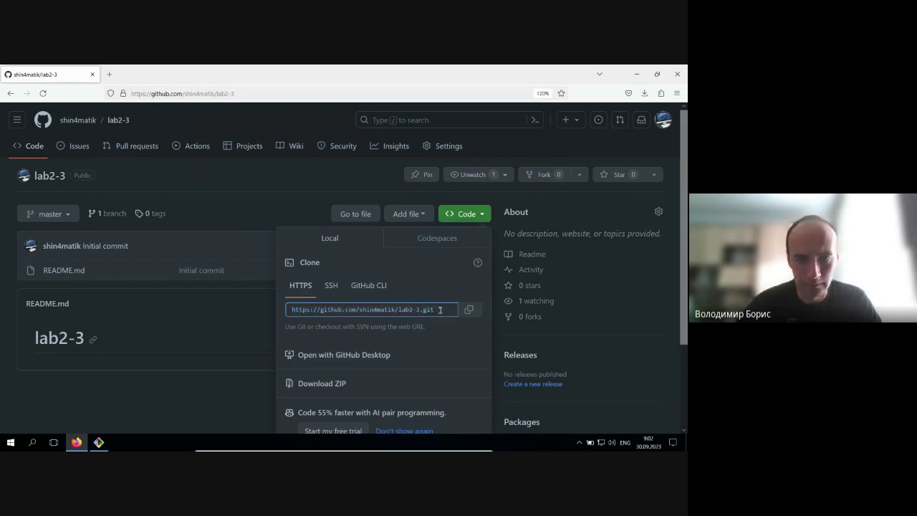
drag(440, 310, 280, 304)
right_click(303, 309)
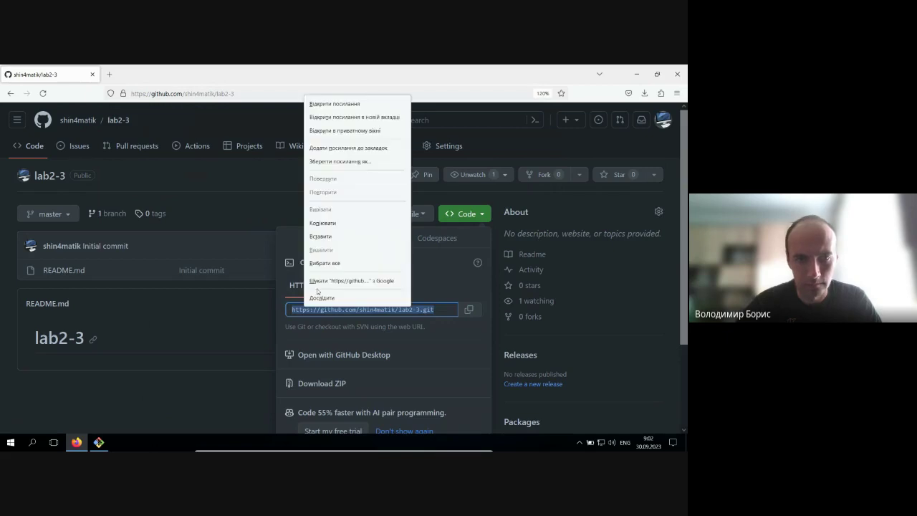
click(333, 230)
click(469, 310)
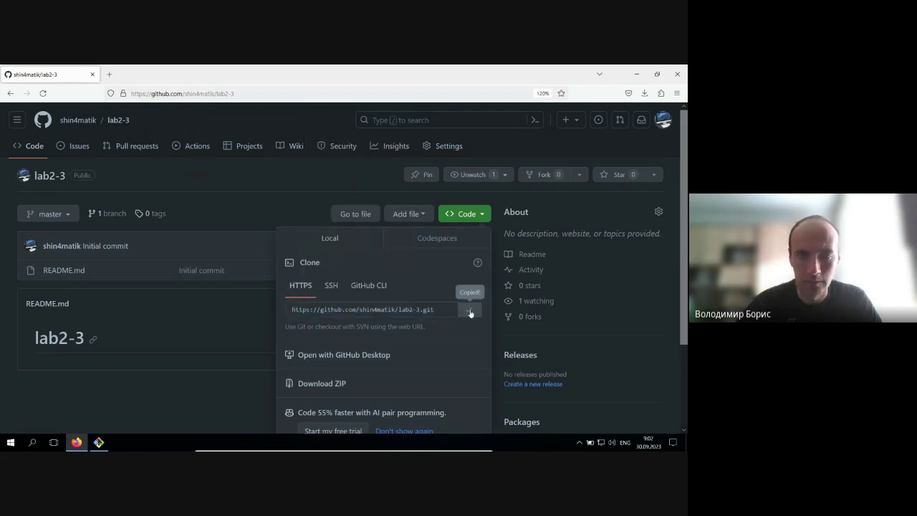
click(465, 214)
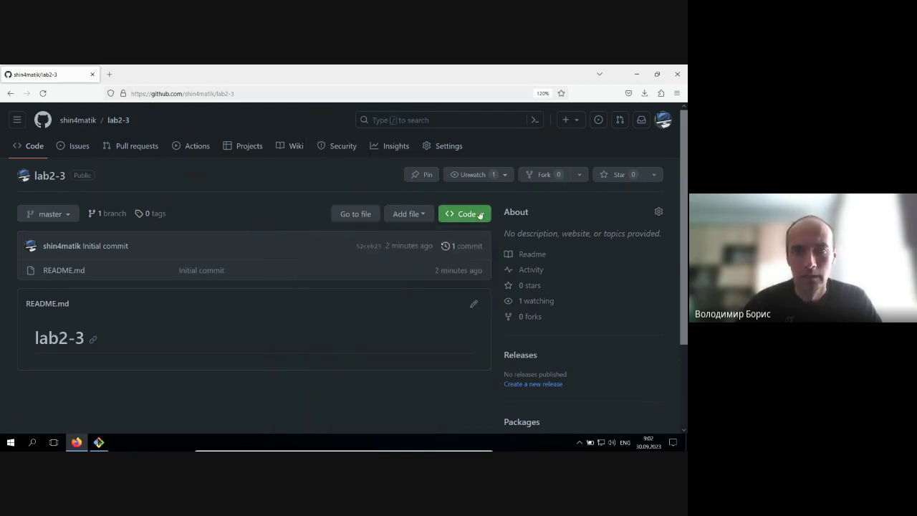
Run pwd in a fresh Git Bash window, close it, and open This PC.
click(636, 74)
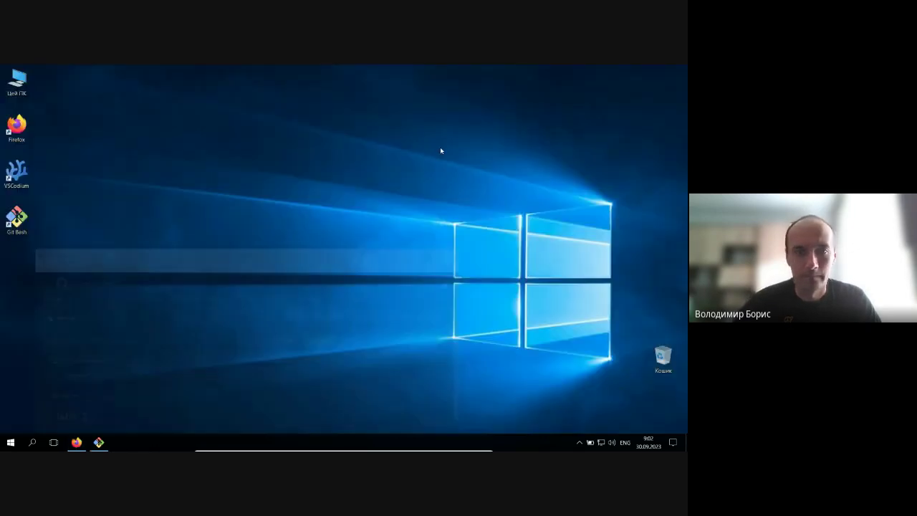
double_click(16, 217)
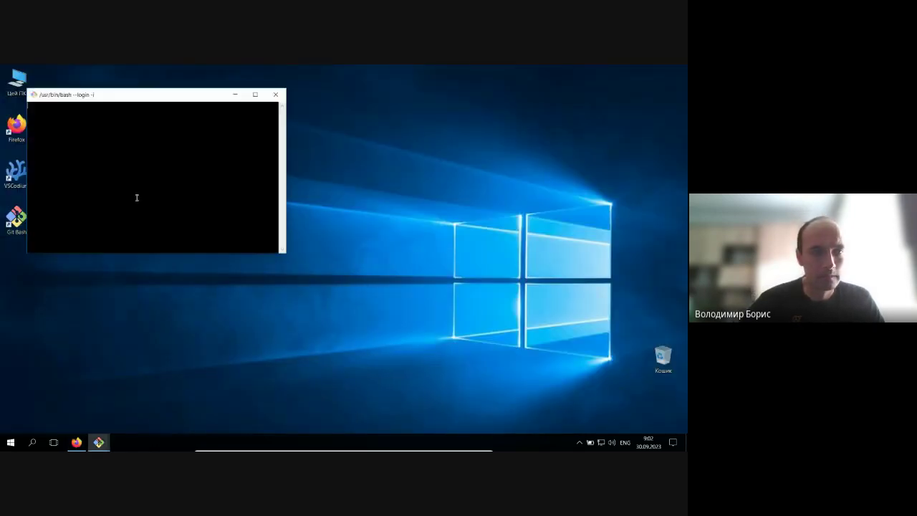
click(281, 95)
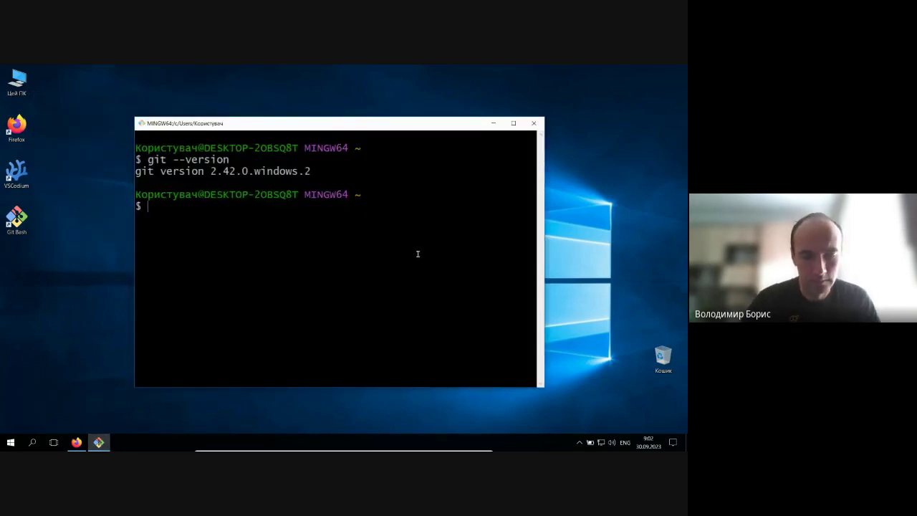
text(pwd)
key(Return)
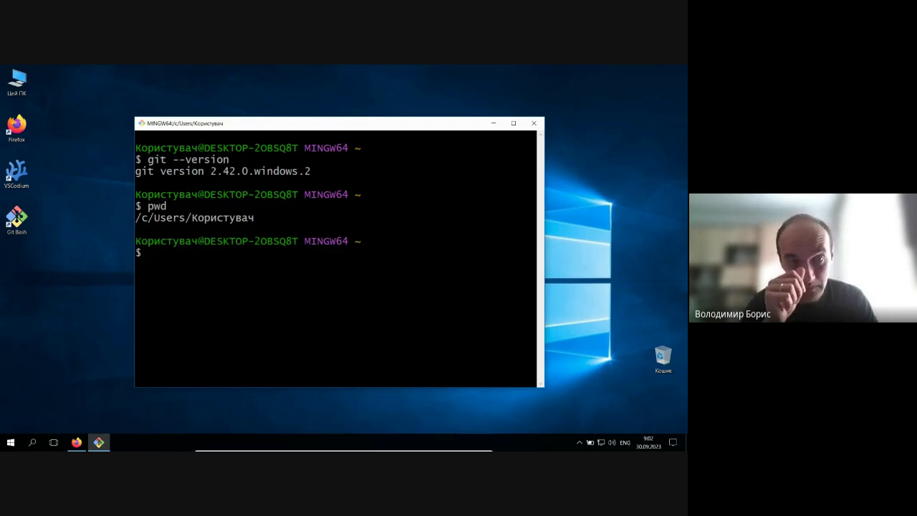
click(534, 124)
double_click(17, 82)
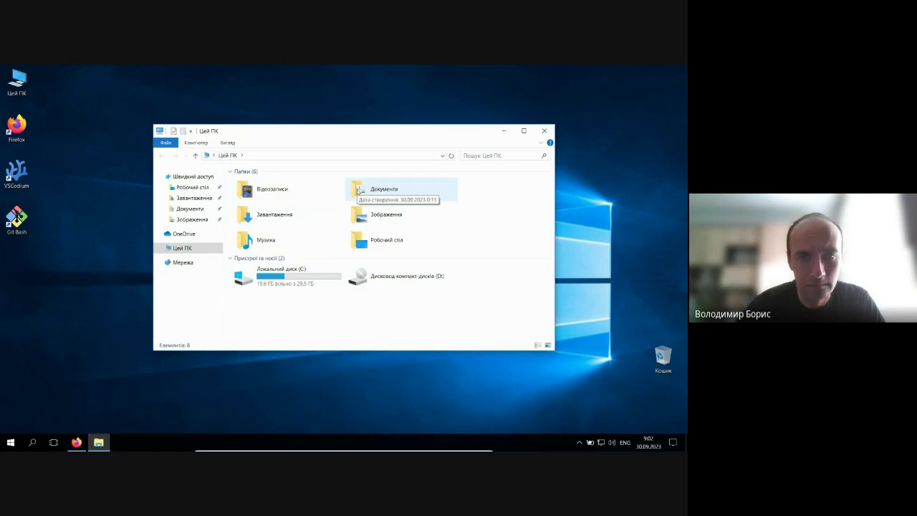
Delete the Новий текстовий документ file from the Документи folder.
double_click(363, 189)
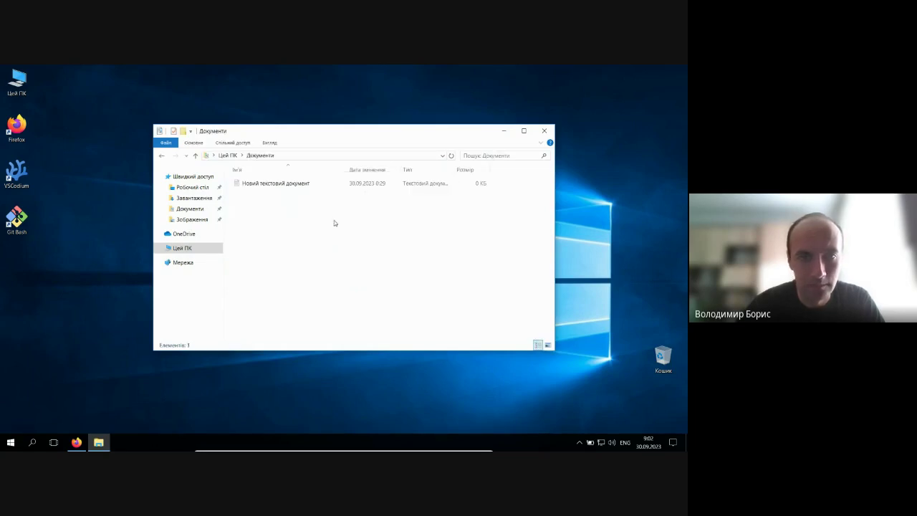
click(278, 188)
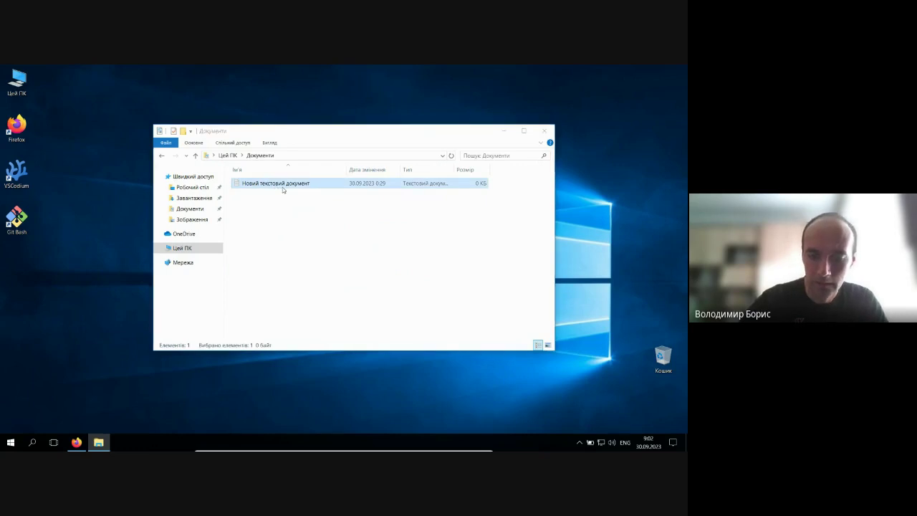
key(Delete)
key(Return)
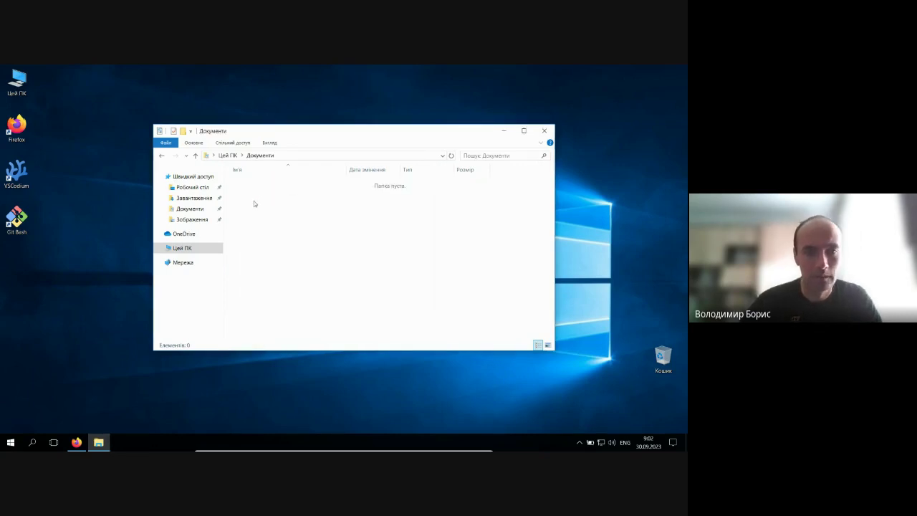
Open Git Bash in Документи, close it again, and select the Explorer address bar.
right_click(258, 207)
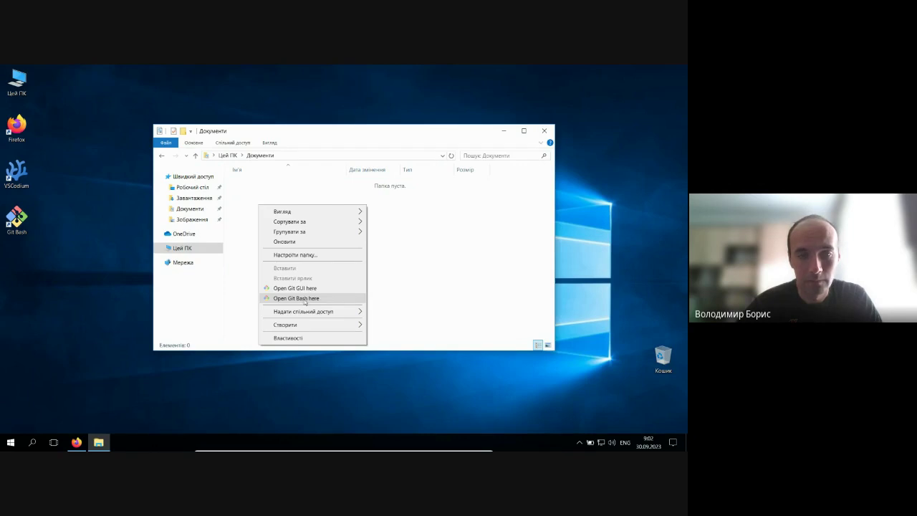
click(303, 300)
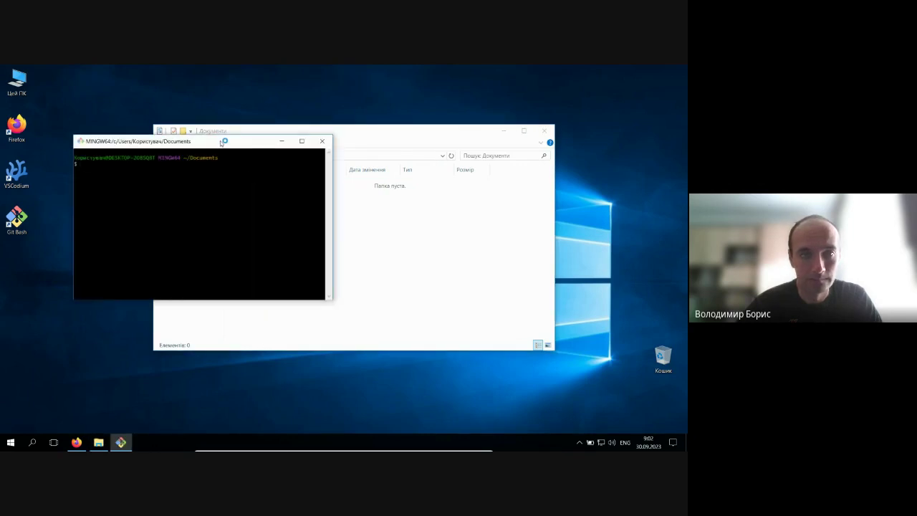
drag(223, 143, 347, 206)
click(445, 205)
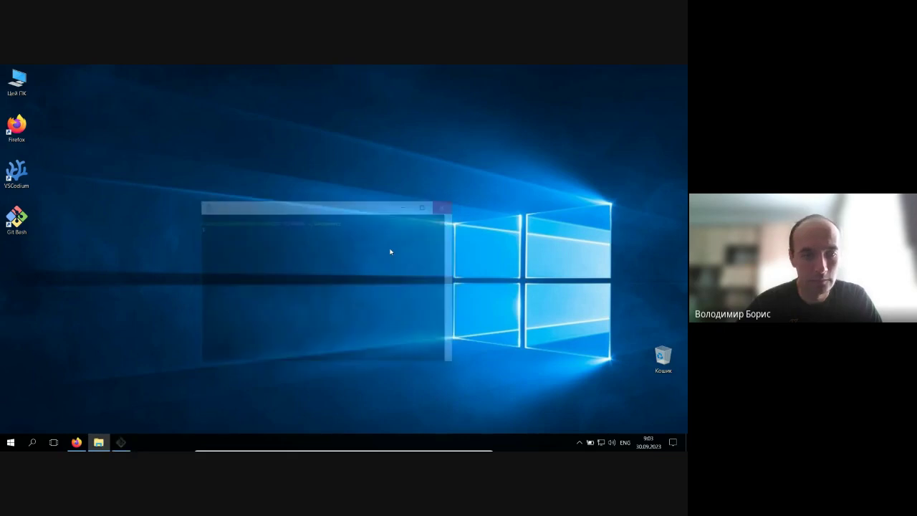
click(99, 442)
click(289, 155)
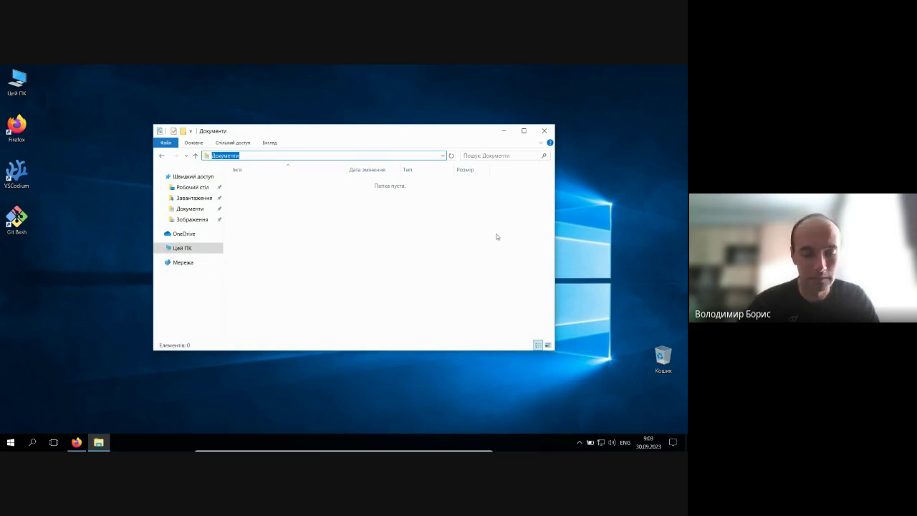
Check git --version (2.42.0.windows.2) in a Command Prompt opened from Documents.
text(c)
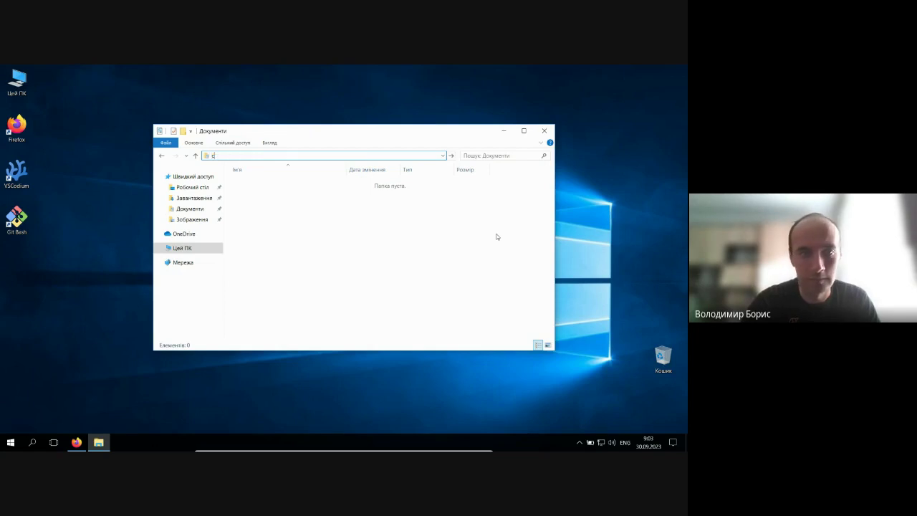
text(md)
key(Return)
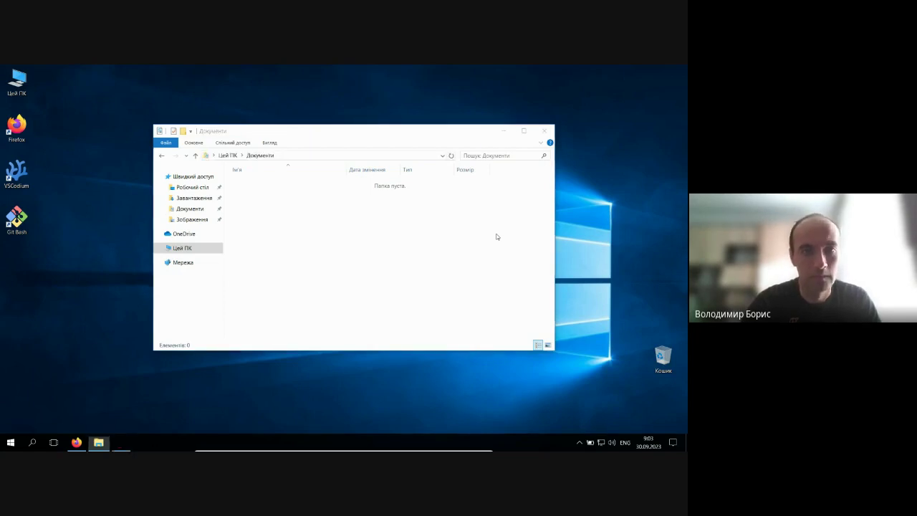
text(gi)
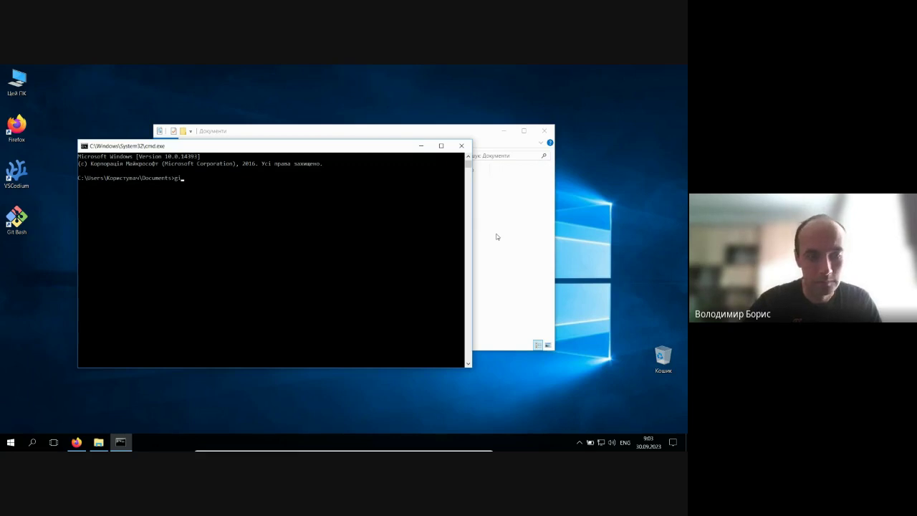
text(t)
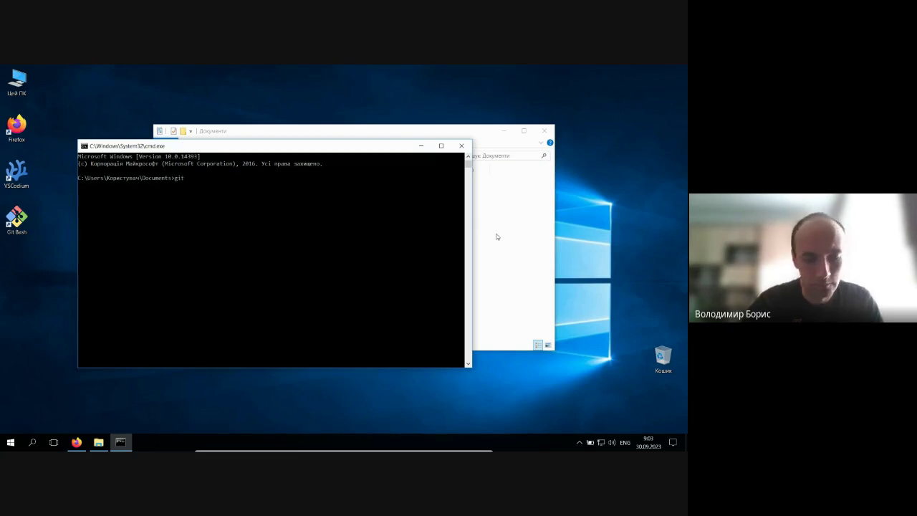
text( --ver)
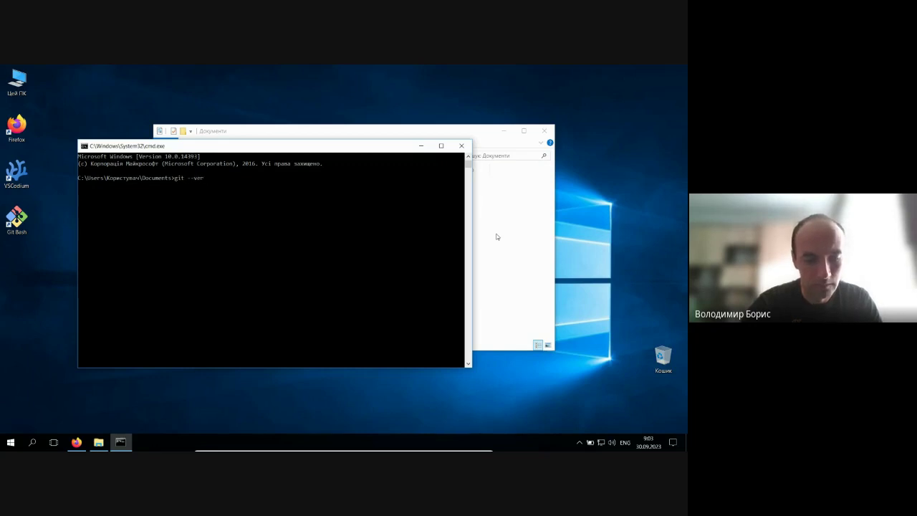
text(sion)
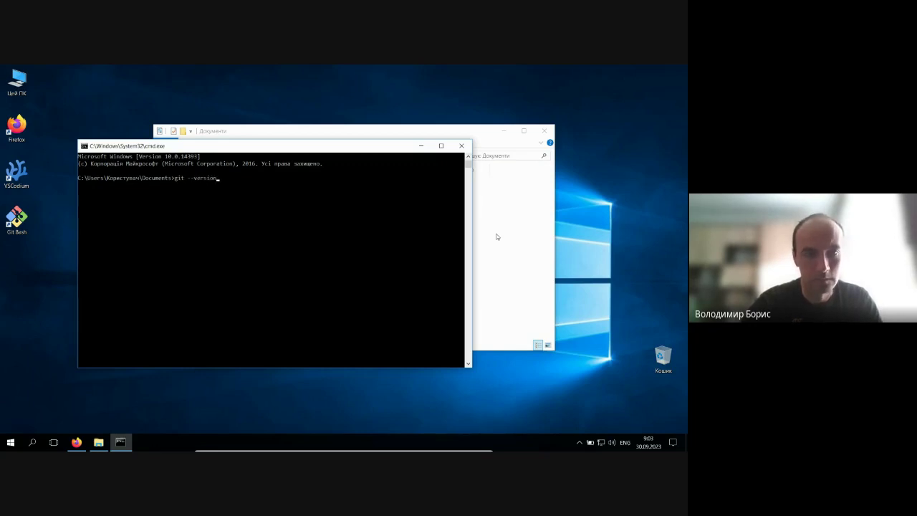
key(Return)
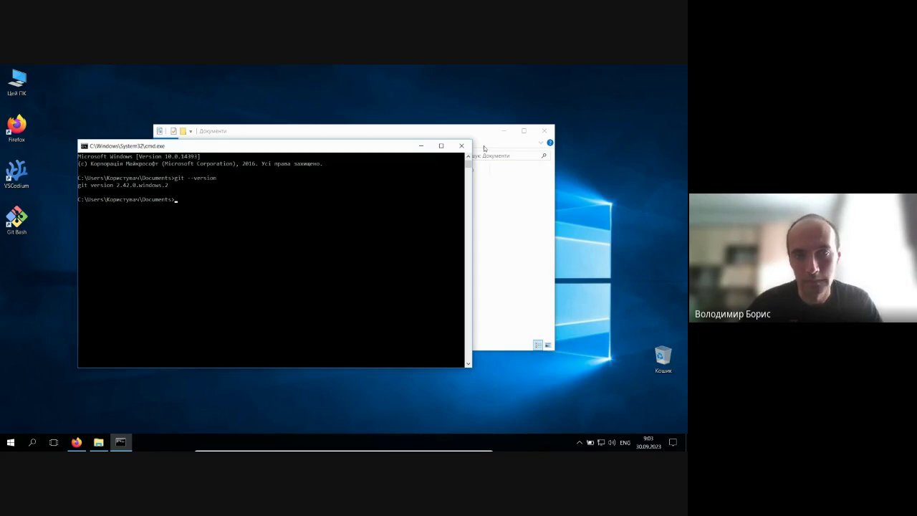
click(462, 145)
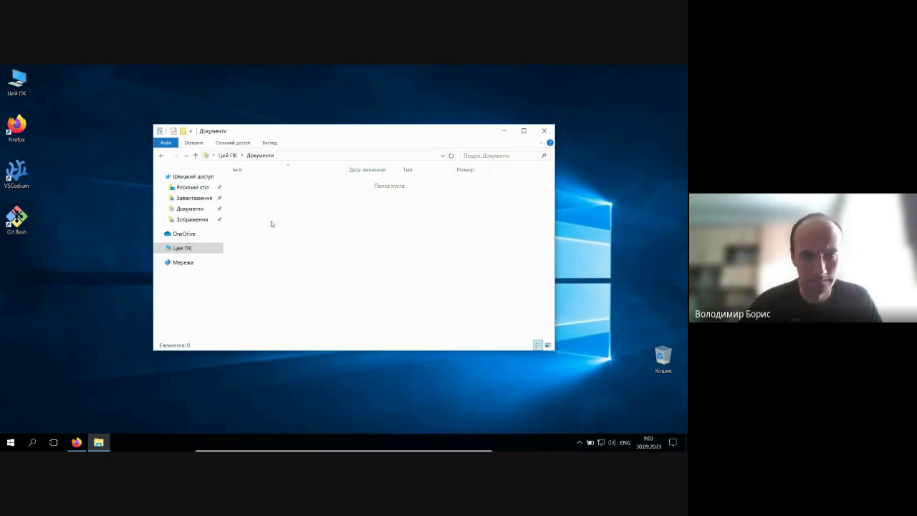
Open Git Bash in Документи, arrange and widen it, and enlarge its font.
right_click(271, 220)
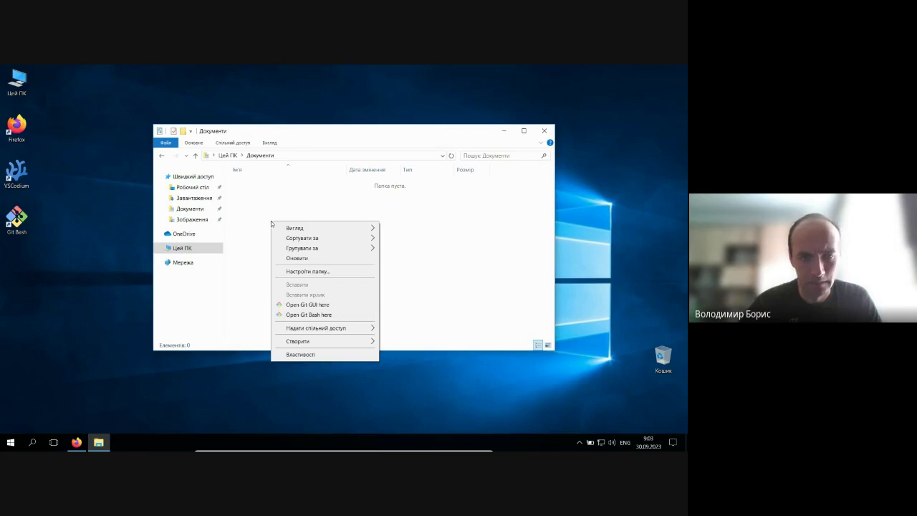
click(311, 315)
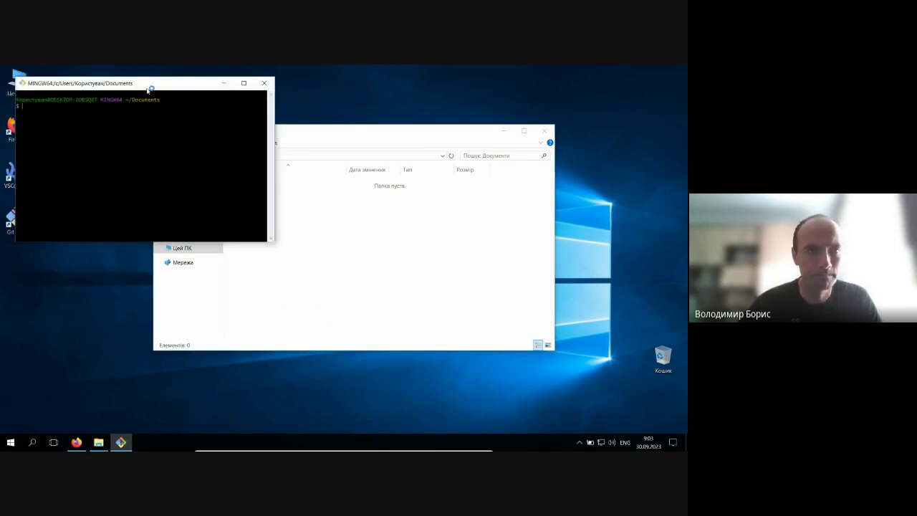
drag(147, 86, 418, 235)
drag(346, 136, 205, 81)
click(438, 244)
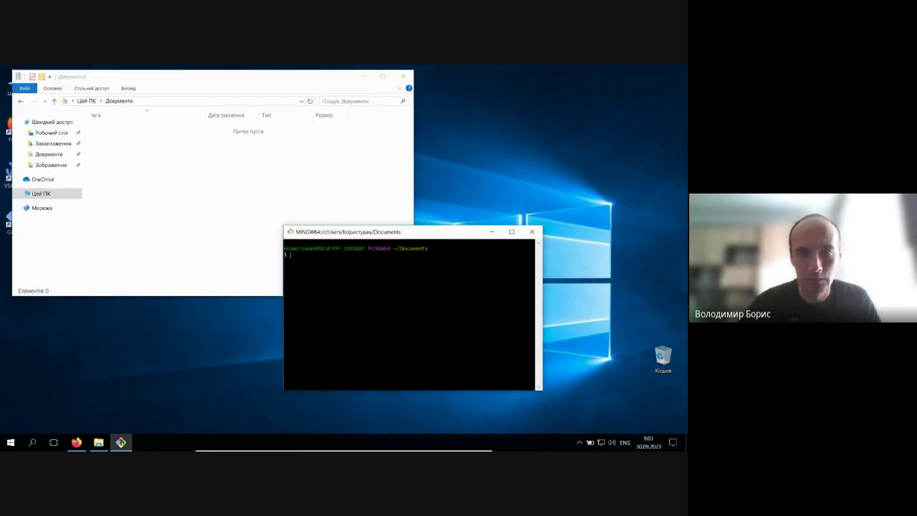
drag(396, 232, 305, 178)
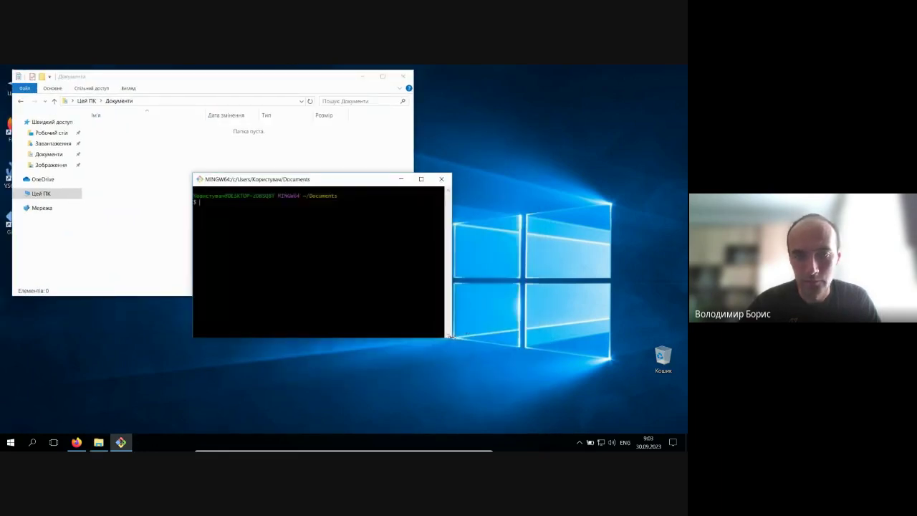
drag(449, 335, 565, 413)
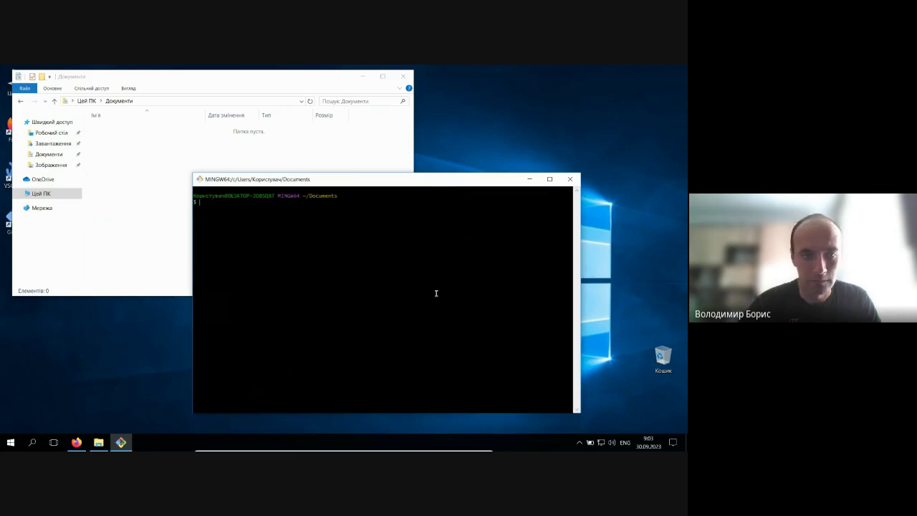
key(ctrl+plus)
key(ctrl+plus)
key(ctrl+plus)
key(ctrl+plus)
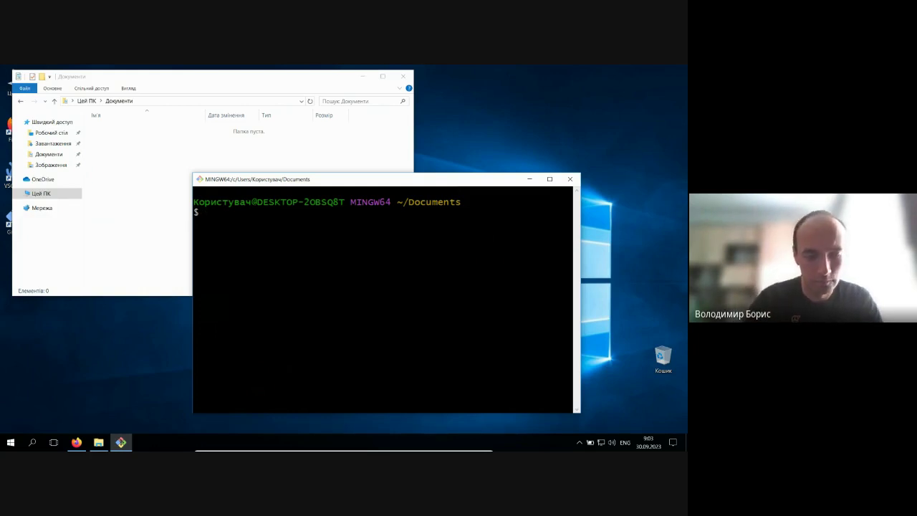
Run git clone with the pasted lab2-3 HTTPS URL.
text(git )
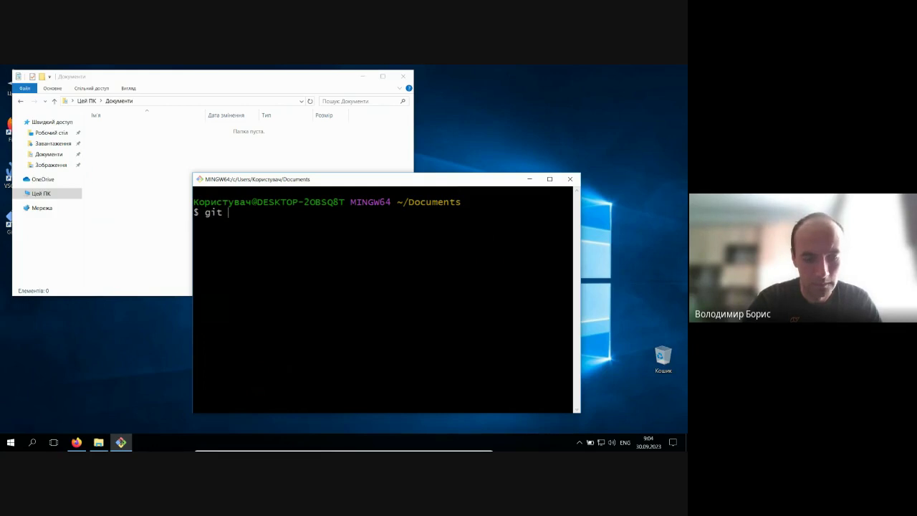
text(clone)
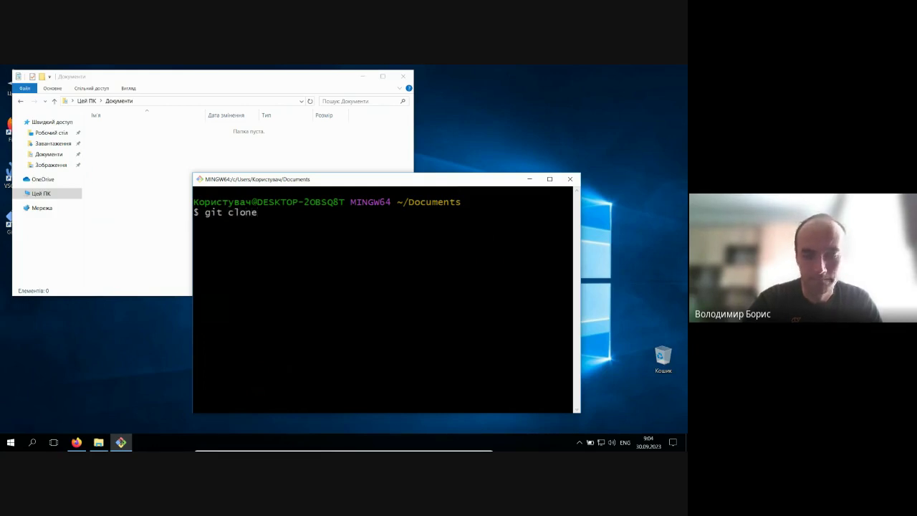
text(https://github.com/shin4matik/lab2-3.git)
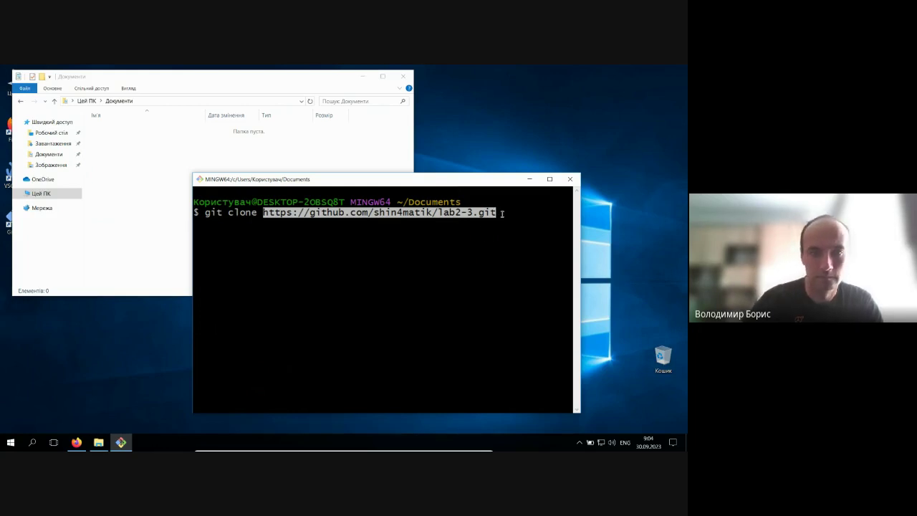
key(Return)
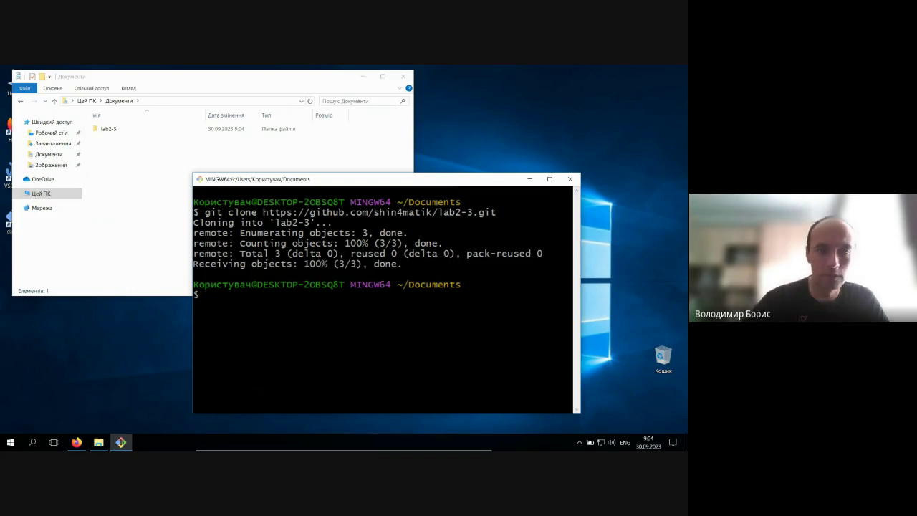
Open the cloned lab2-3 folder's README in Notepad.
double_click(108, 129)
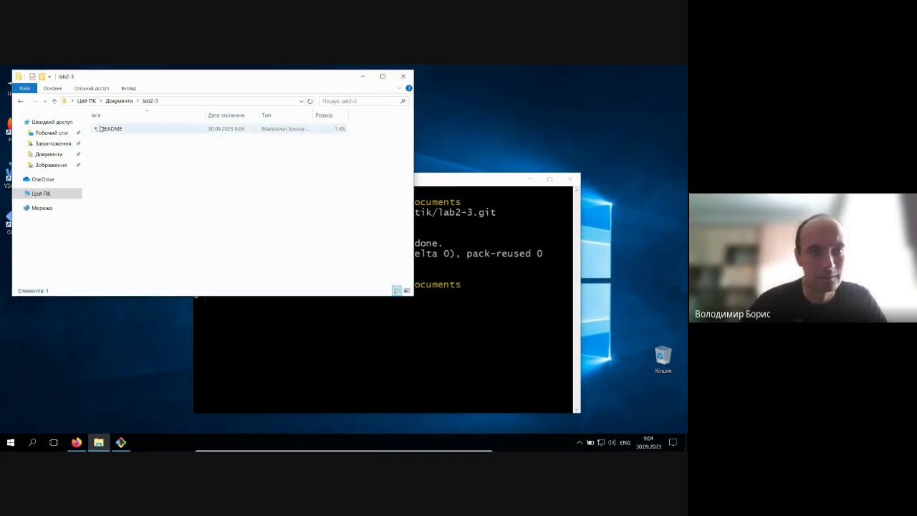
right_click(109, 129)
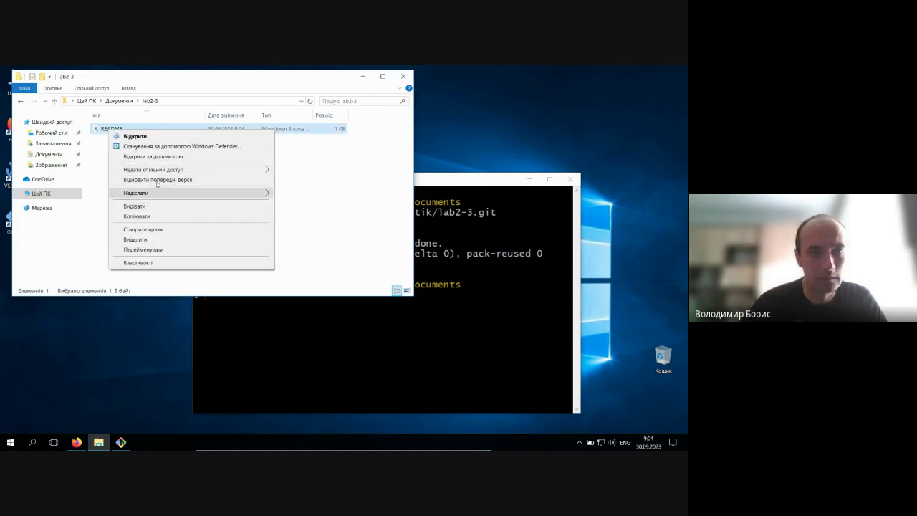
click(154, 157)
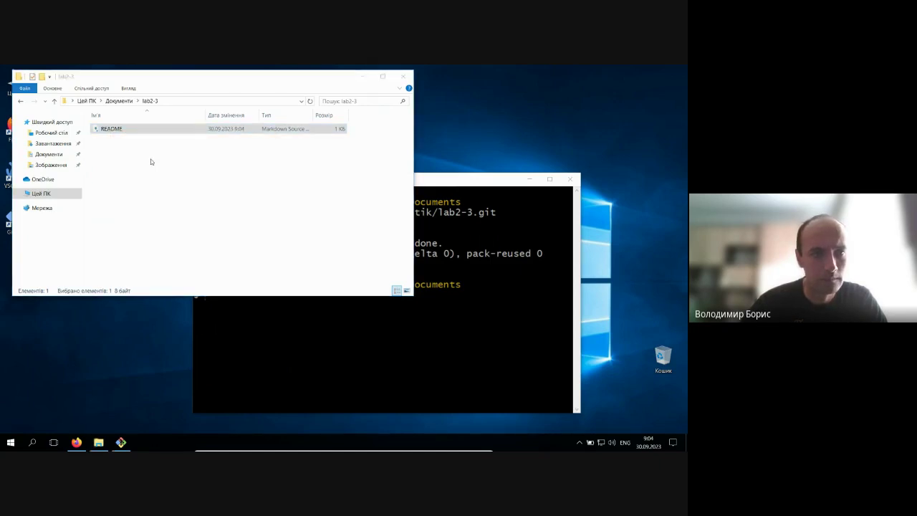
click(298, 267)
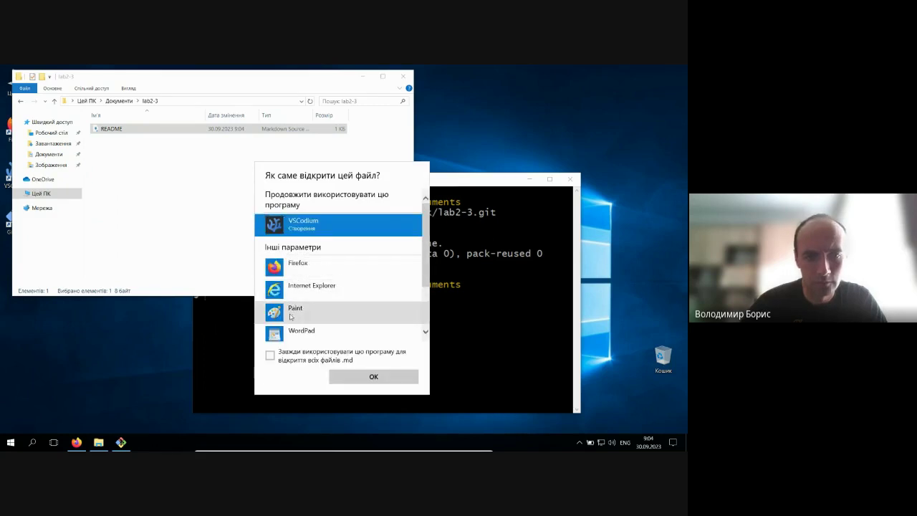
click(301, 330)
scroll(300, 330, down, 2)
double_click(287, 334)
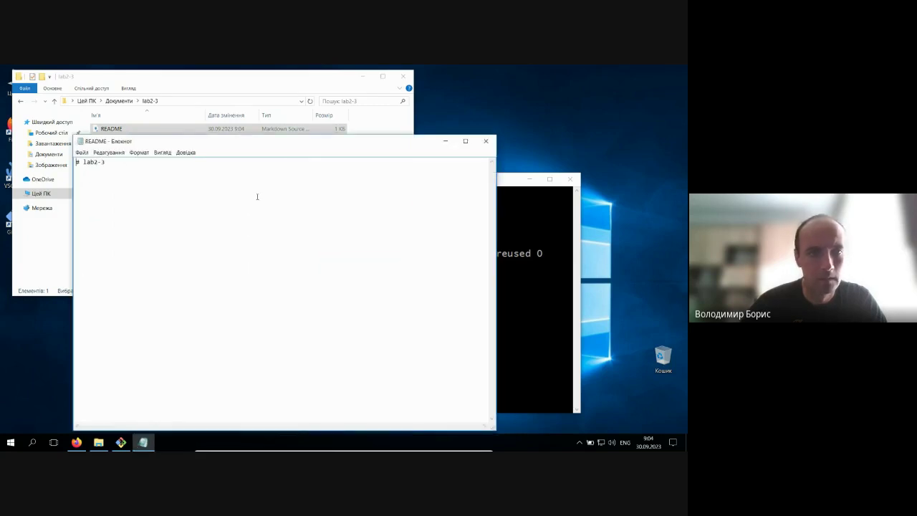
Select README's '# lab2-3' text and close Notepad.
key(ctrl+a)
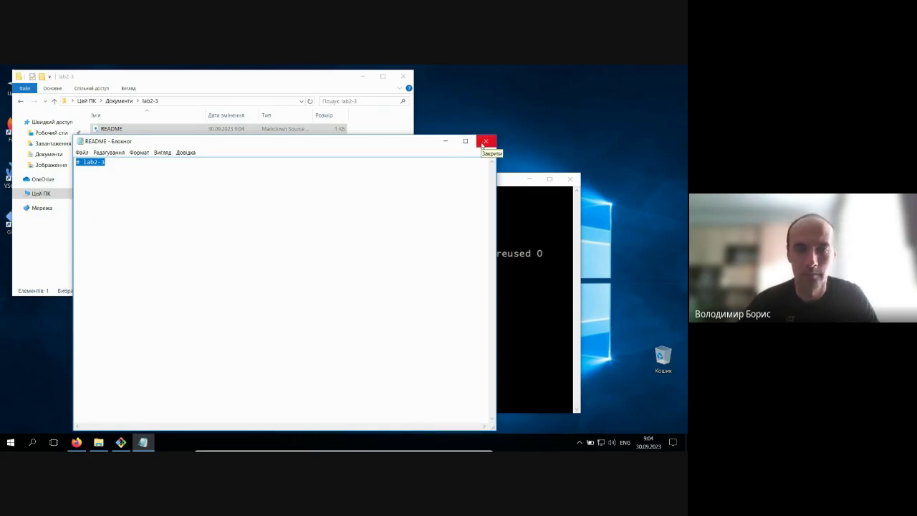
click(485, 141)
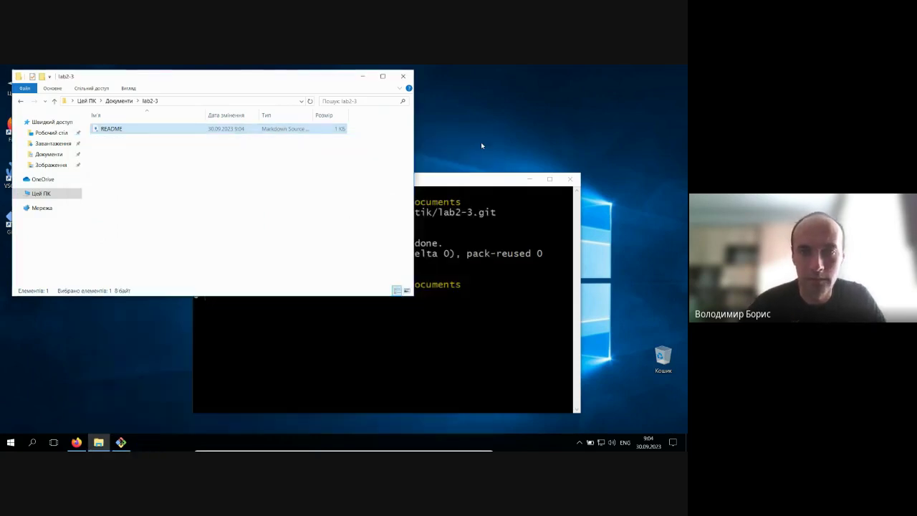
click(489, 181)
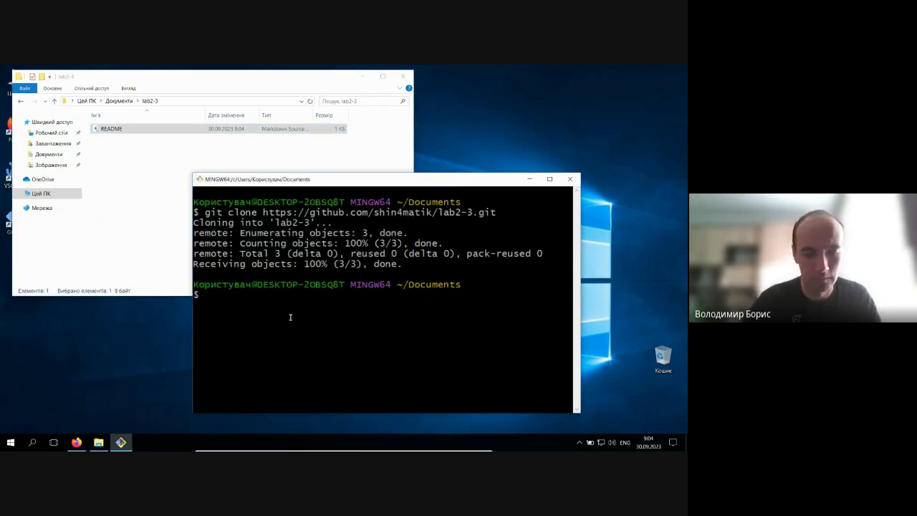
Run git status in Documents, then cd into lab2-3.
text(git status)
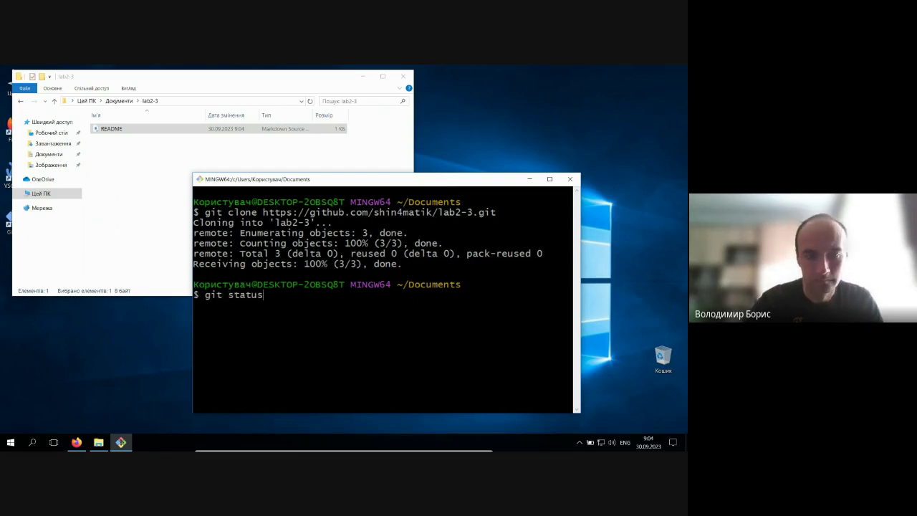
key(Return)
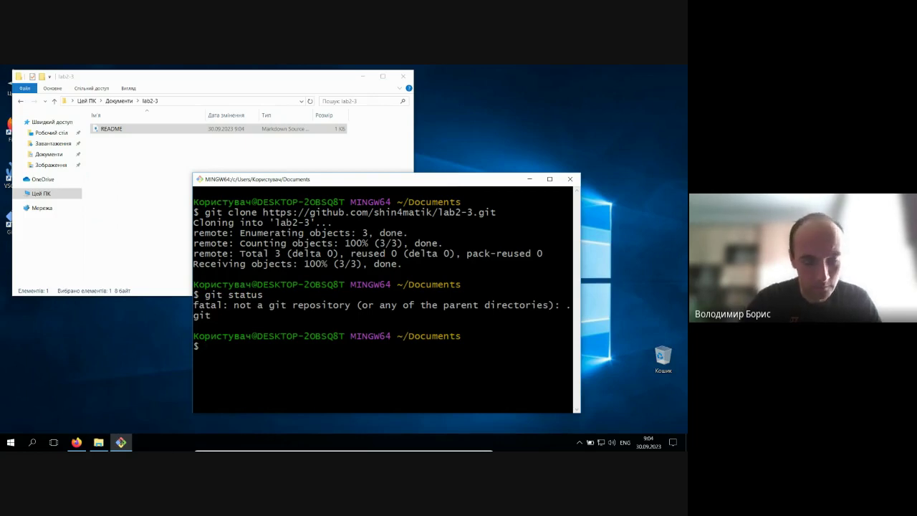
text(cd )
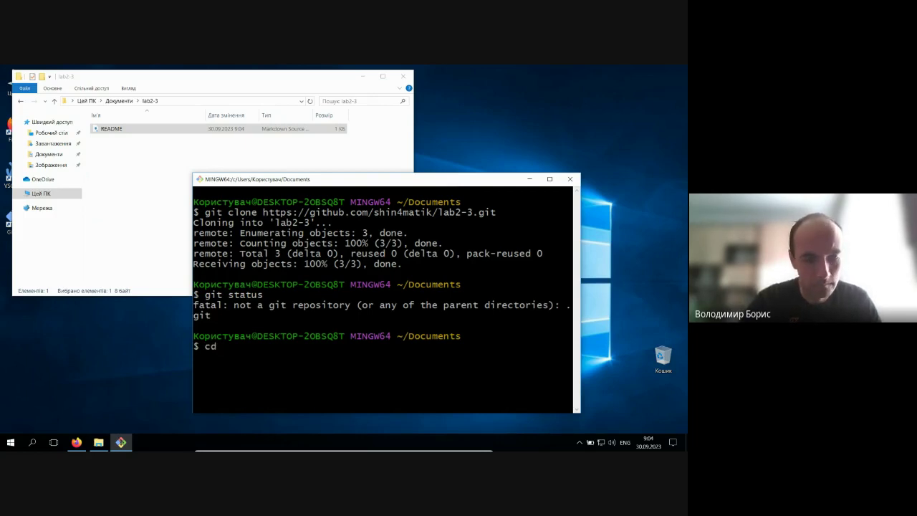
text(lab)
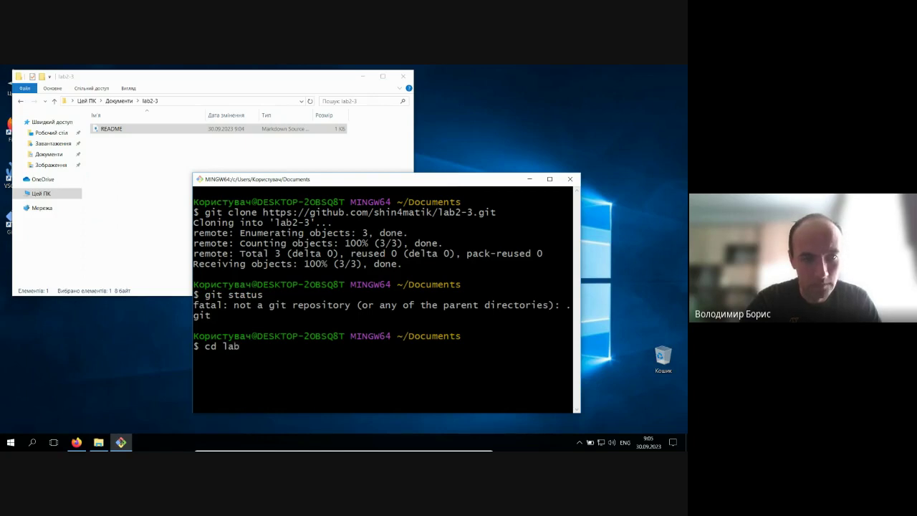
key(Tab)
key(Return)
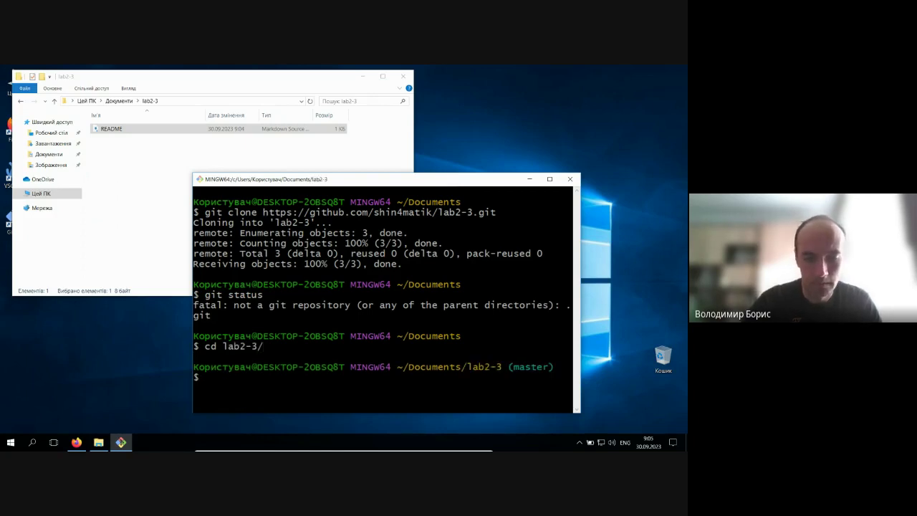
Clear the screen and run git status in lab2-3, selecting its clean working-tree output.
key(ctrl+l)
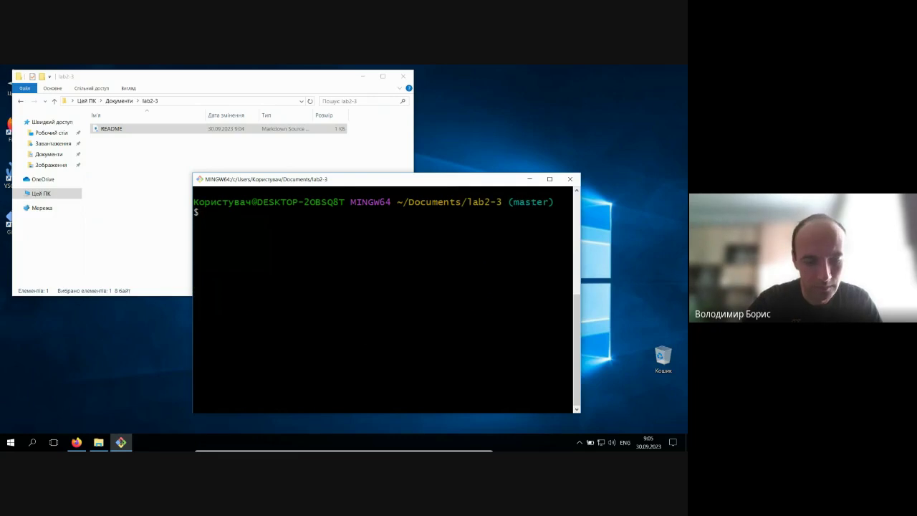
text(git status)
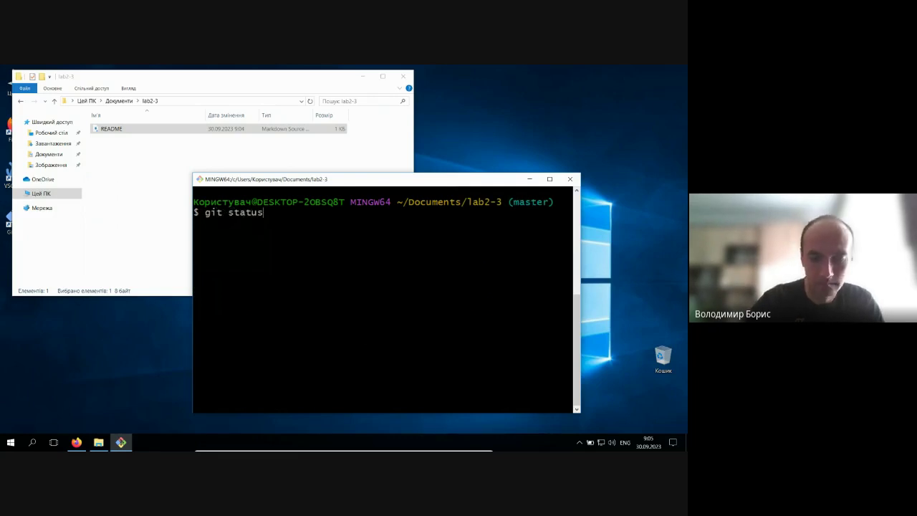
key(Return)
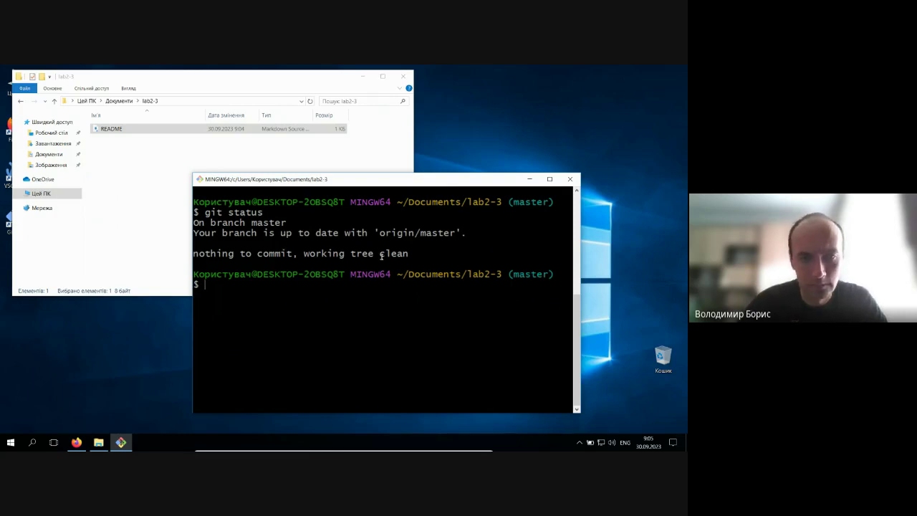
drag(403, 255, 192, 211)
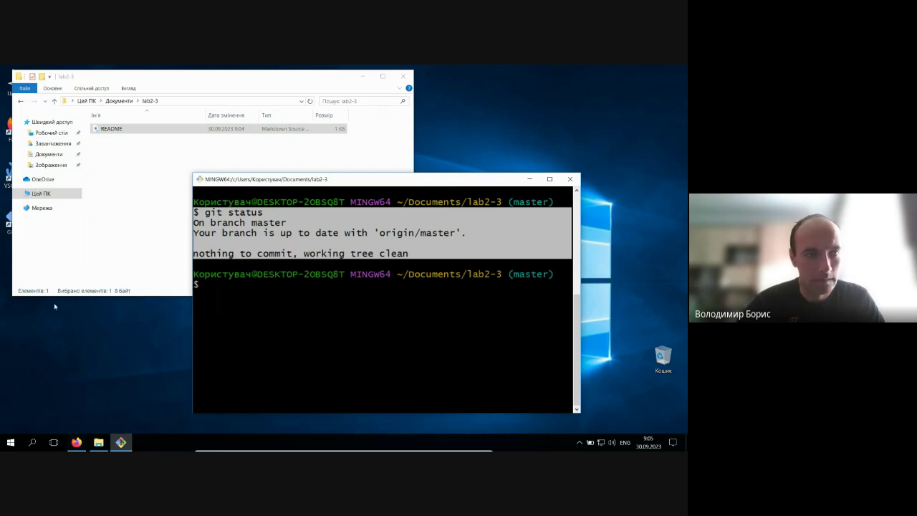
drag(111, 76, 146, 88)
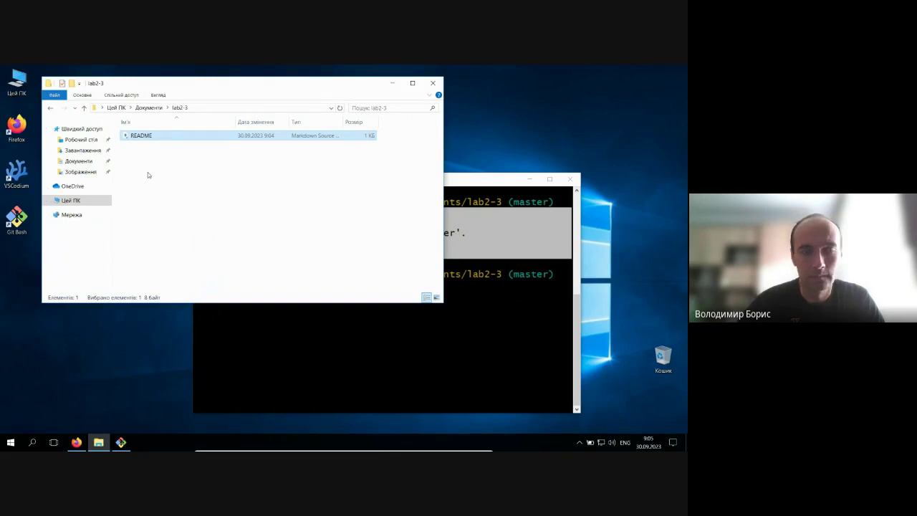
Launch VSCodium, close the autorun.sh error tab and show the Explorer sidebar.
double_click(16, 172)
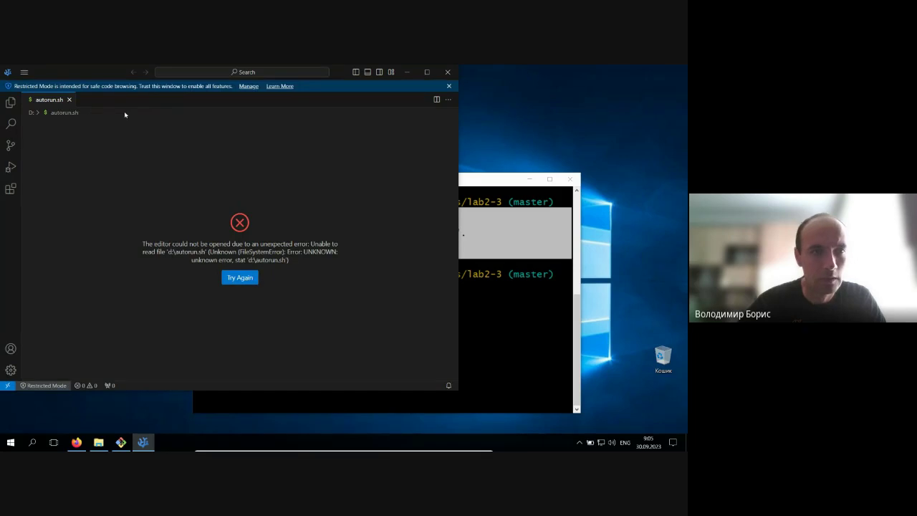
click(68, 99)
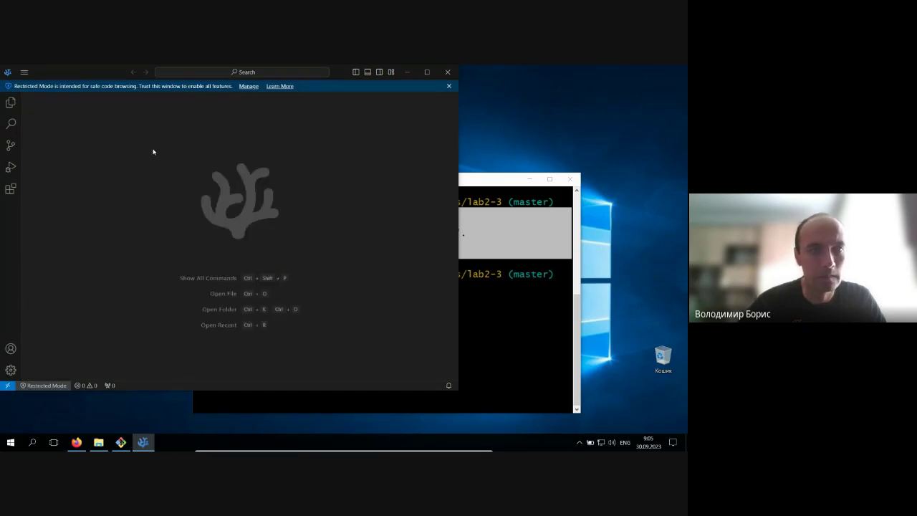
click(11, 103)
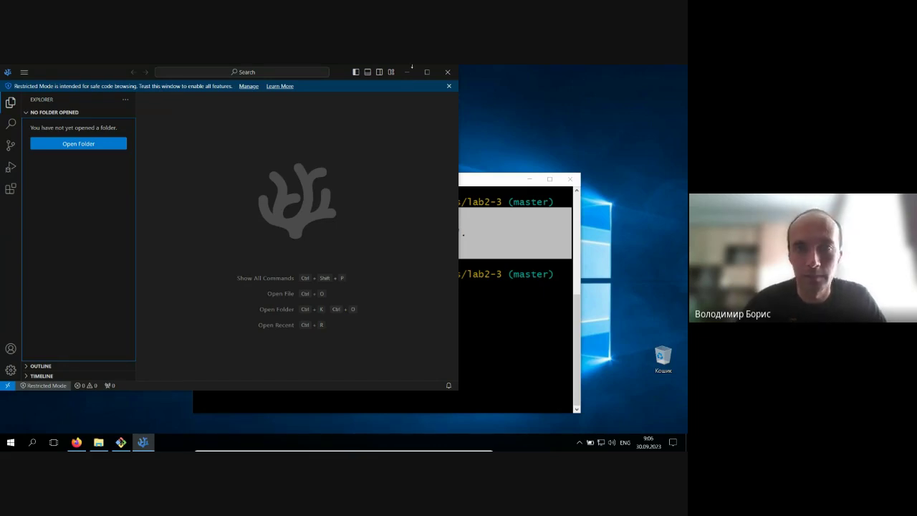
Check the lab2-3 folder behind VSCodium, then bring the editor back to its File menu.
click(408, 71)
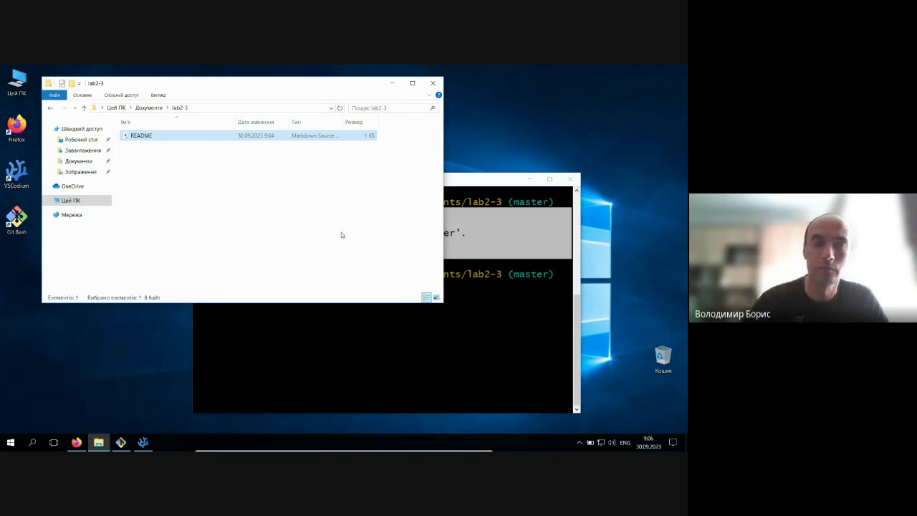
click(144, 442)
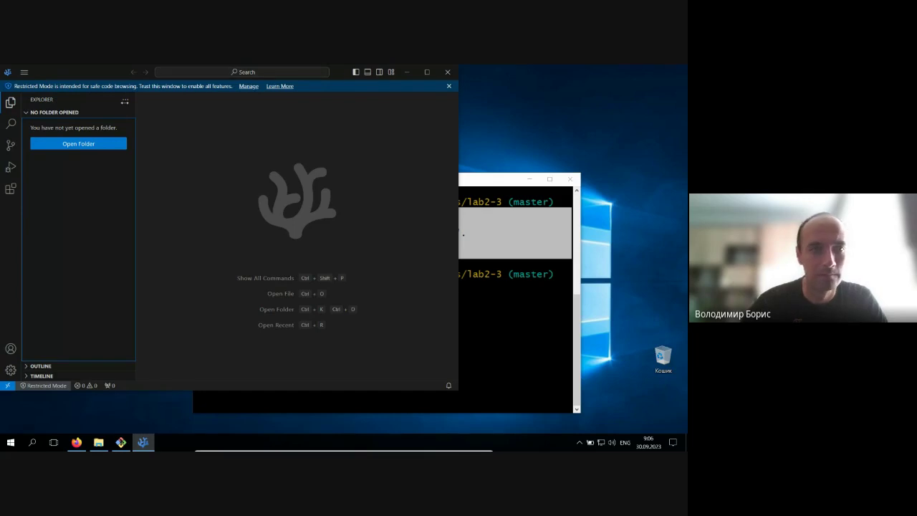
click(24, 71)
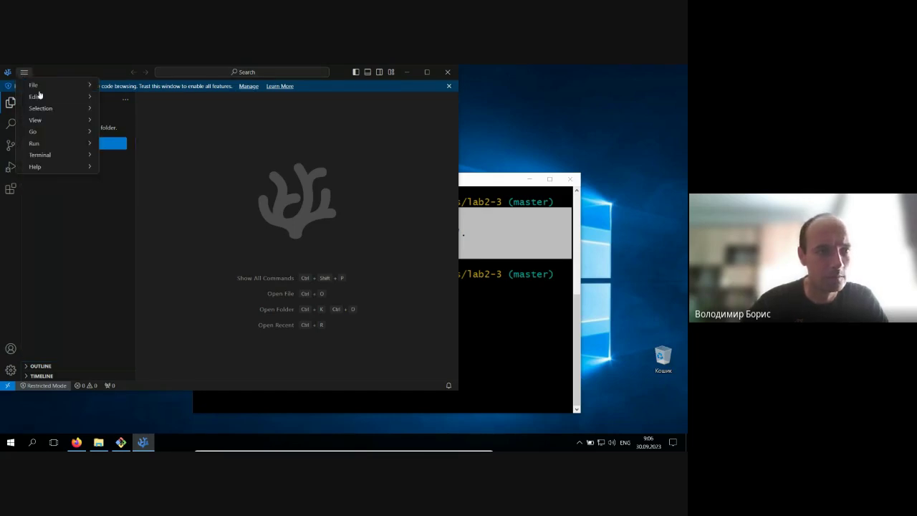
click(34, 85)
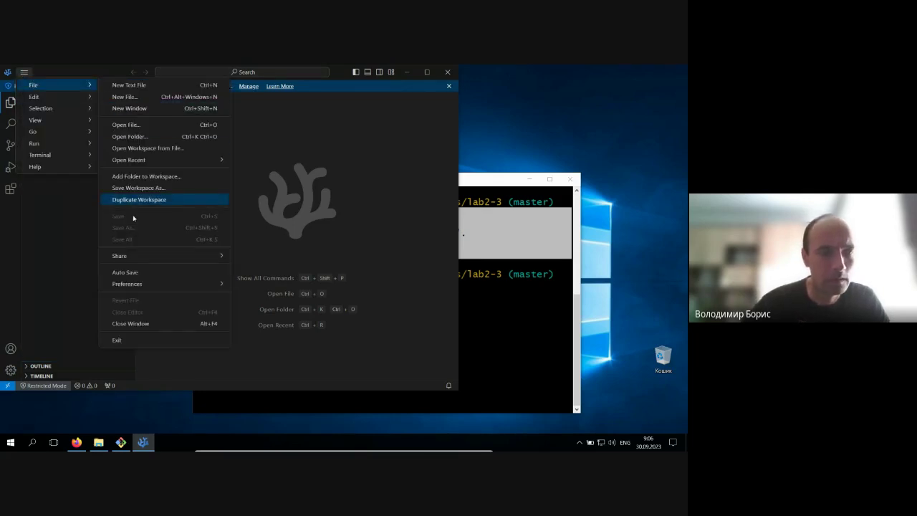
Open Documents\lab2-3 as the VSCodium workspace and trust its authors.
click(129, 136)
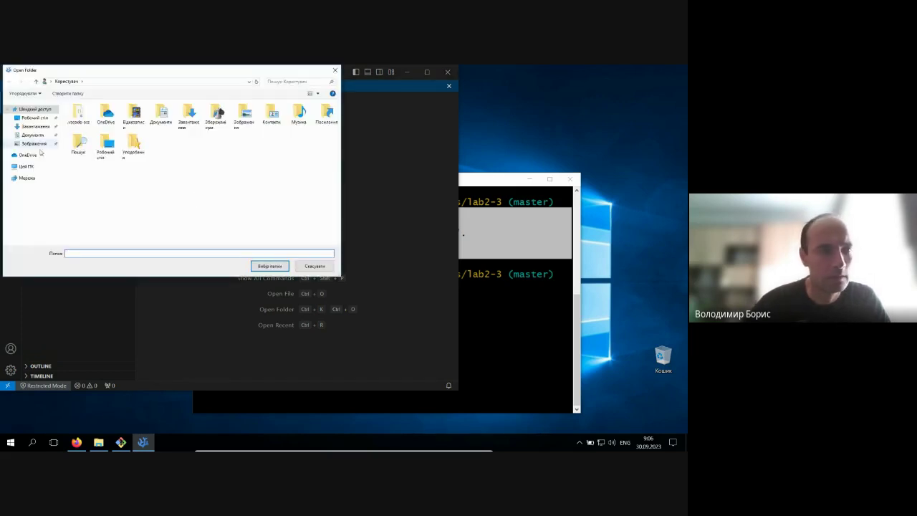
click(35, 118)
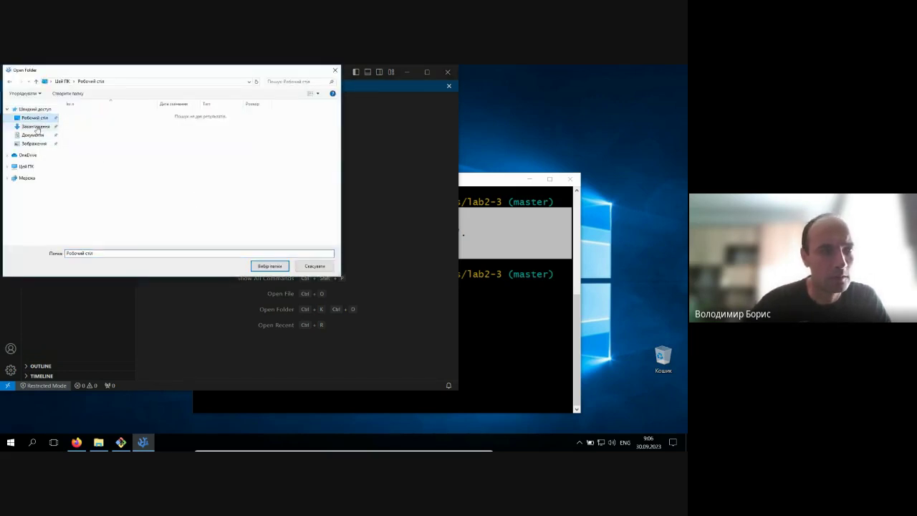
click(32, 135)
double_click(79, 116)
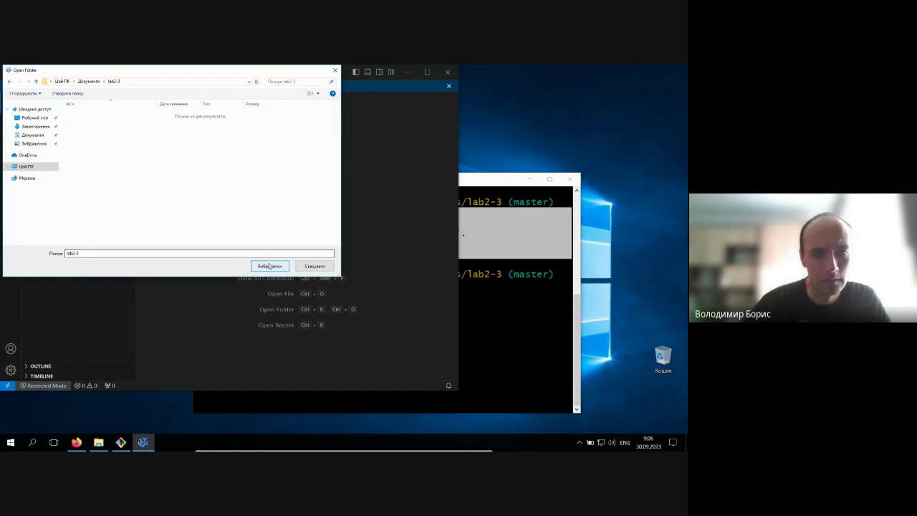
click(270, 266)
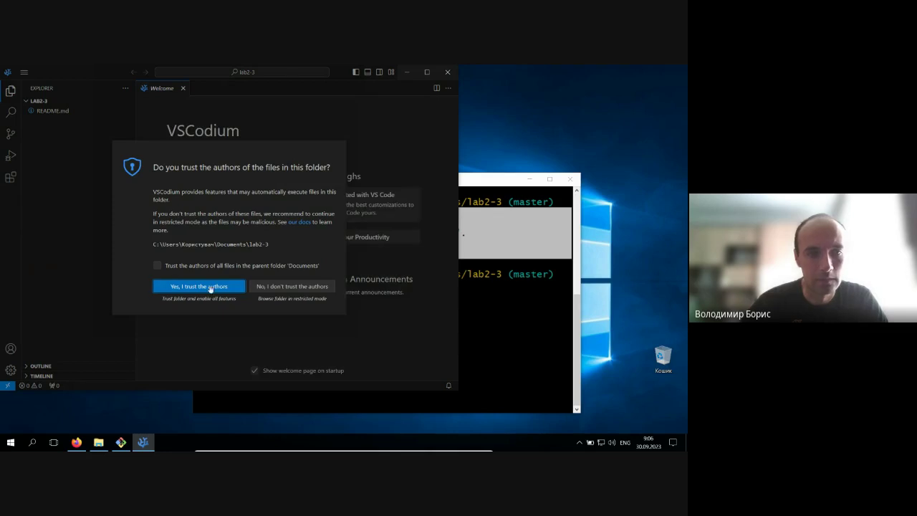
click(212, 287)
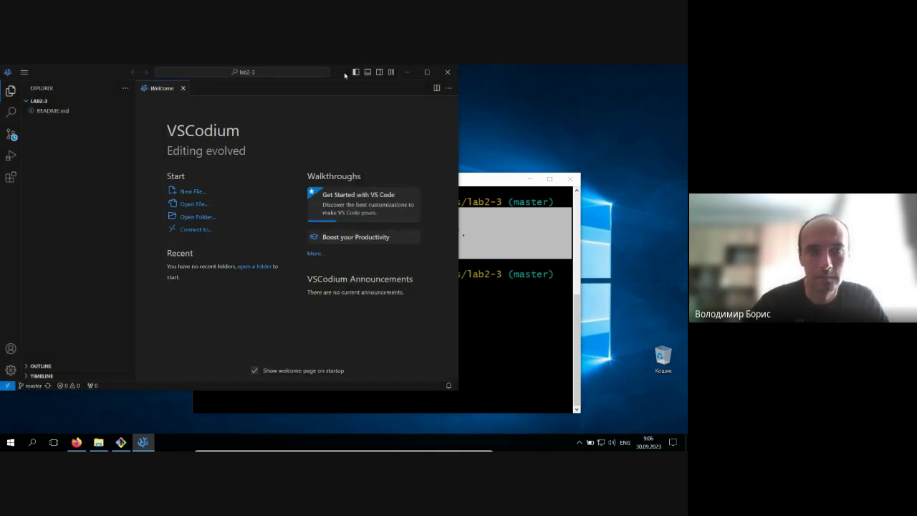
Create a new text file and save it as index.html in the lab2-3 folder.
drag(346, 76, 406, 125)
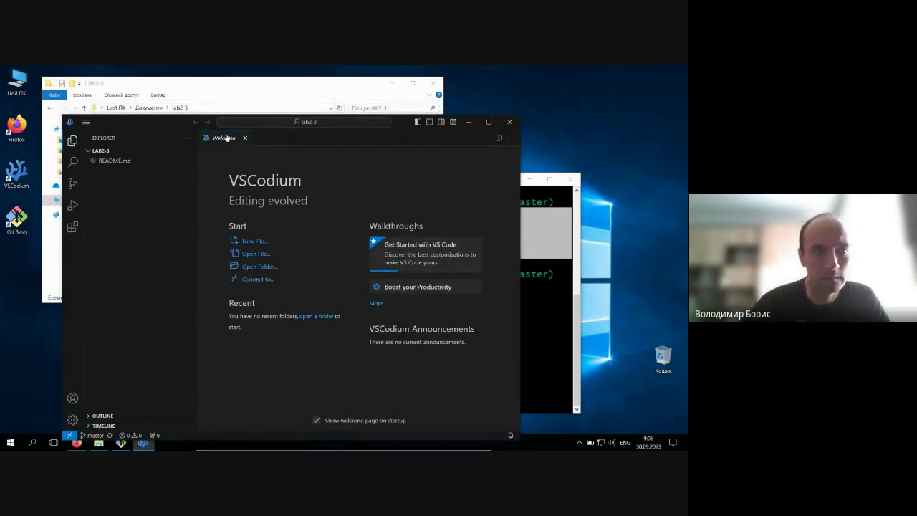
click(255, 242)
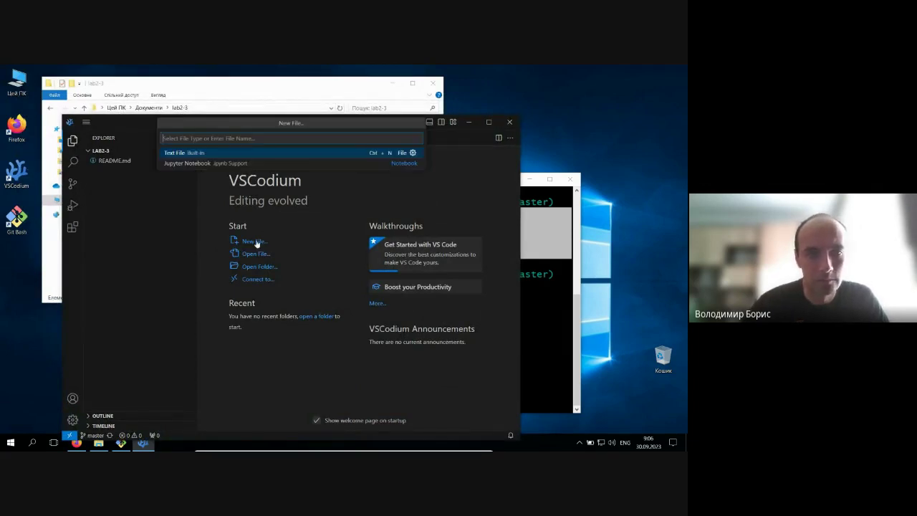
click(192, 153)
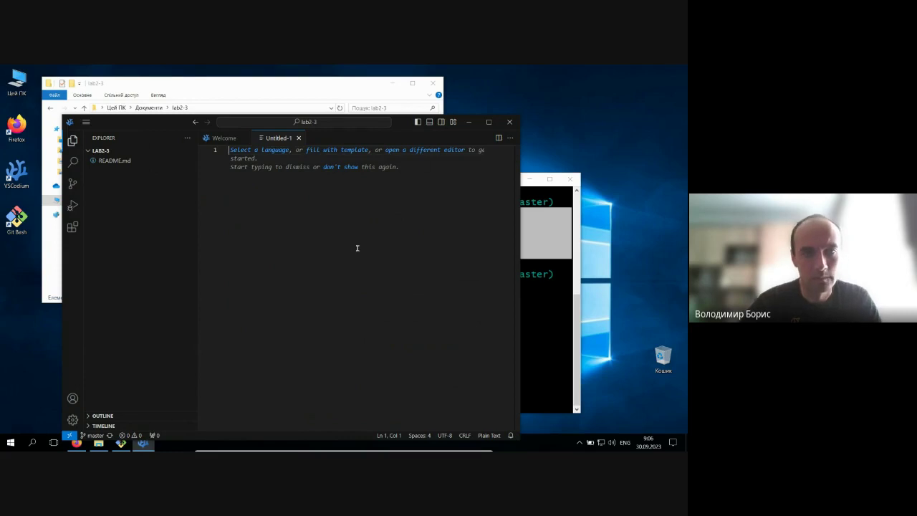
key(ctrl+s)
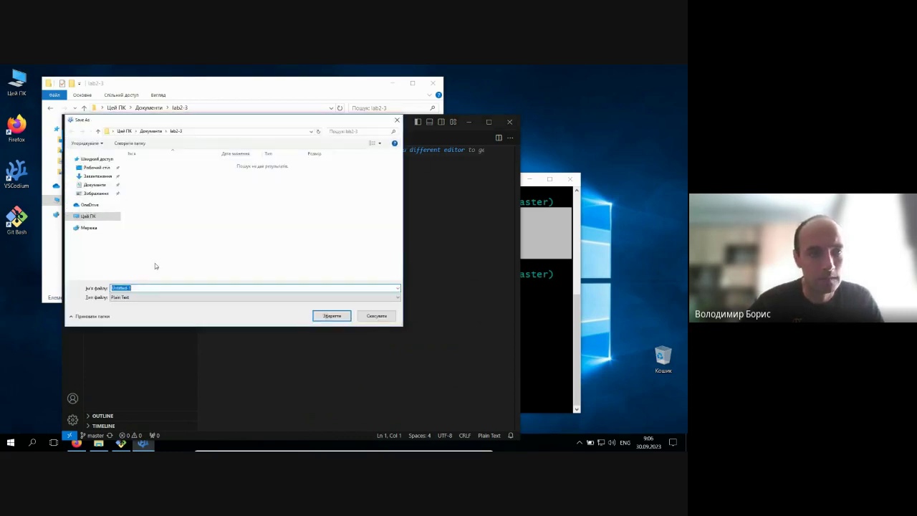
text(index.html)
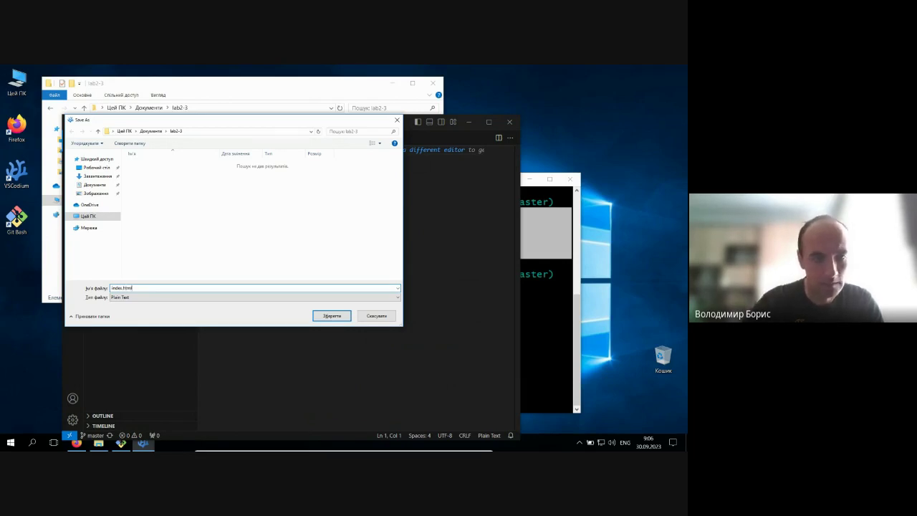
key(Return)
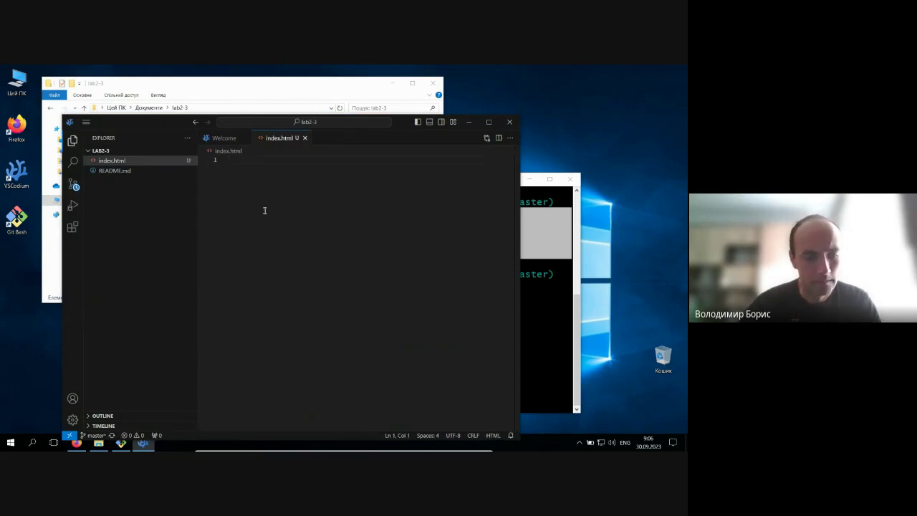
Try a '!!' DOCTYPE expansion and a '<html' tag, erase both, and zoom the editor in.
text(!!)
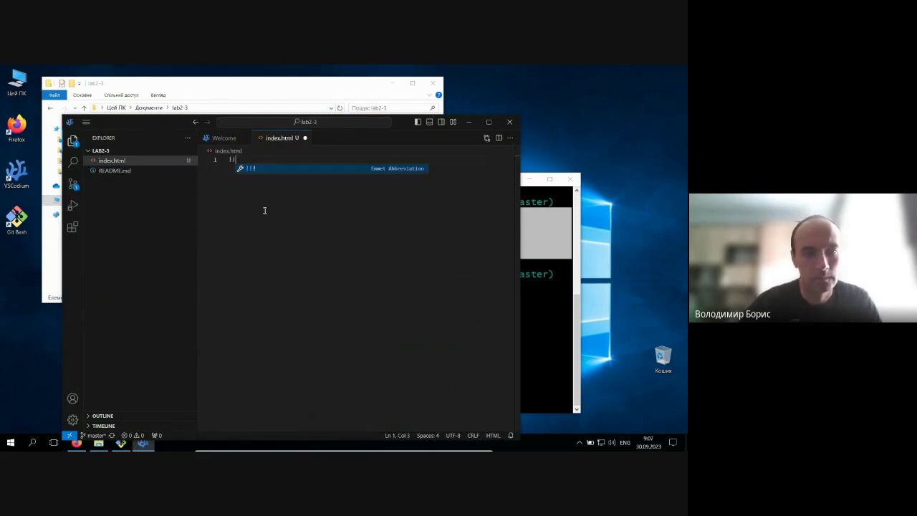
key(Tab)
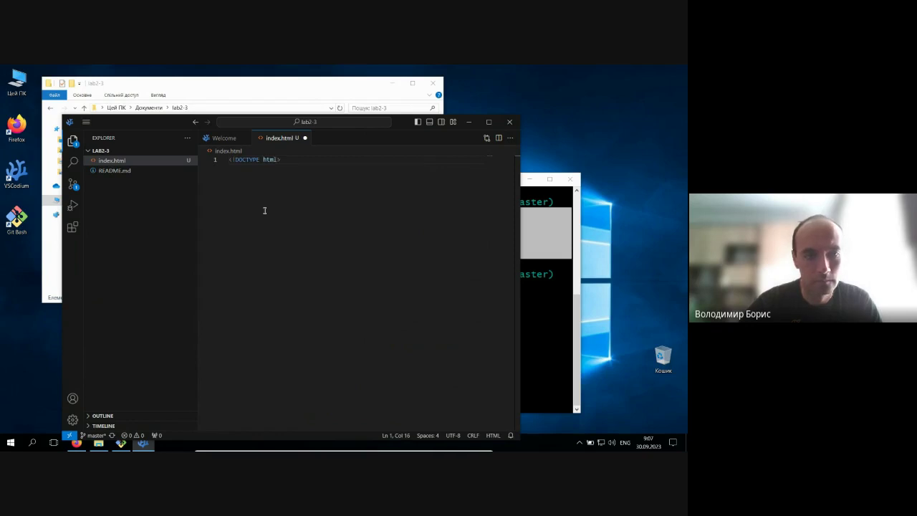
key(BackSpace)
key(BackSpace)
key(BackSpace)
key(BackSpace)
key(BackSpace)
key(BackSpace)
key(BackSpace)
key(BackSpace)
key(BackSpace)
key(BackSpace)
key(BackSpace)
key(BackSpace)
key(BackSpace)
key(BackSpace)
key(BackSpace)
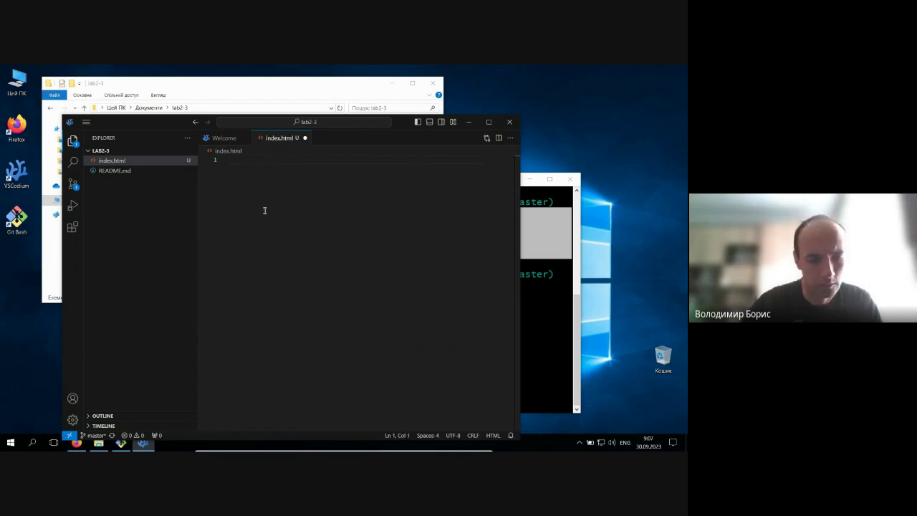
text(<h)
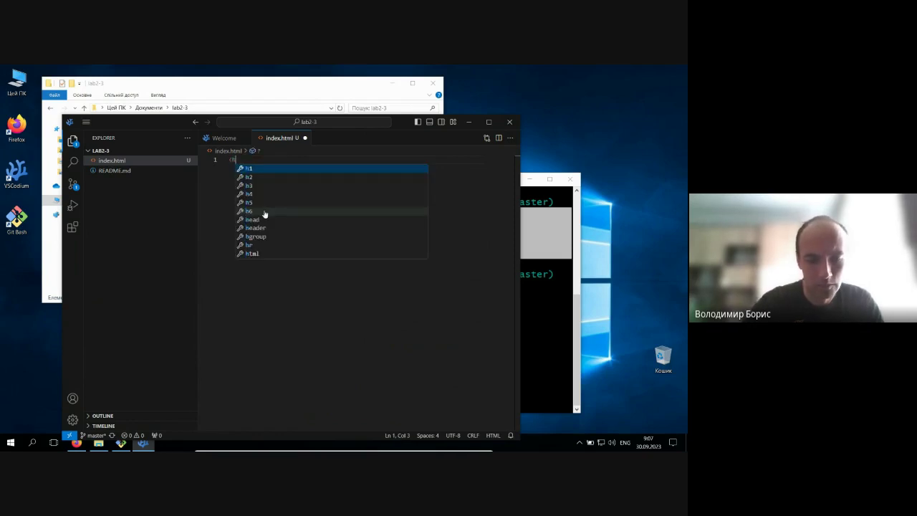
text(tml)
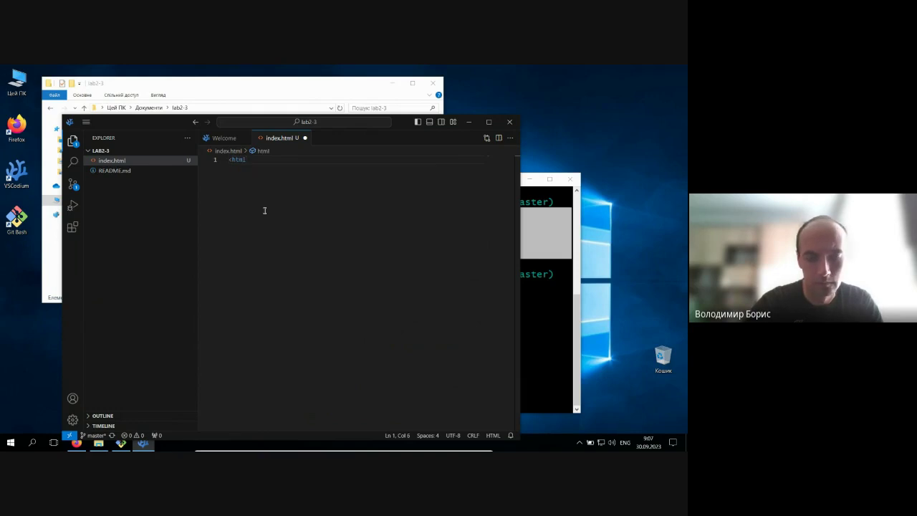
key(BackSpace)
key(BackSpace)
key(BackSpace)
key(BackSpace)
key(BackSpace)
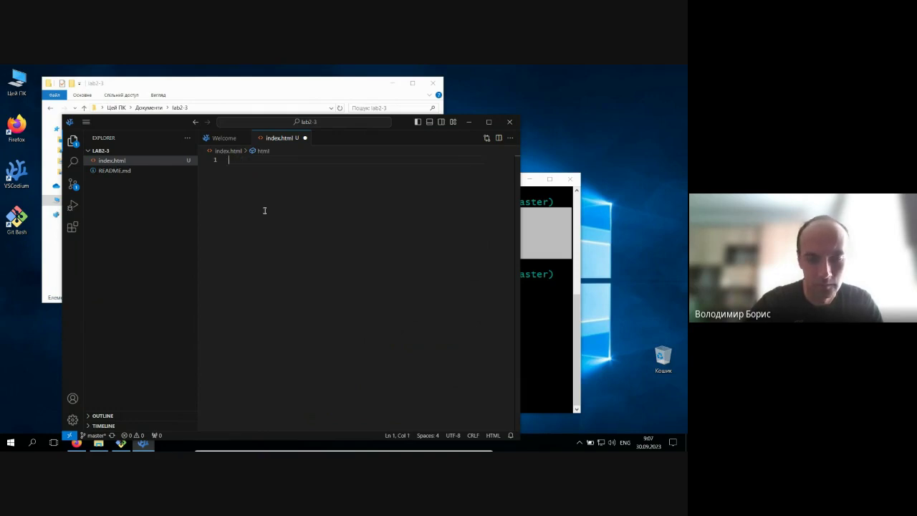
key(ctrl+equal)
key(ctrl+equal)
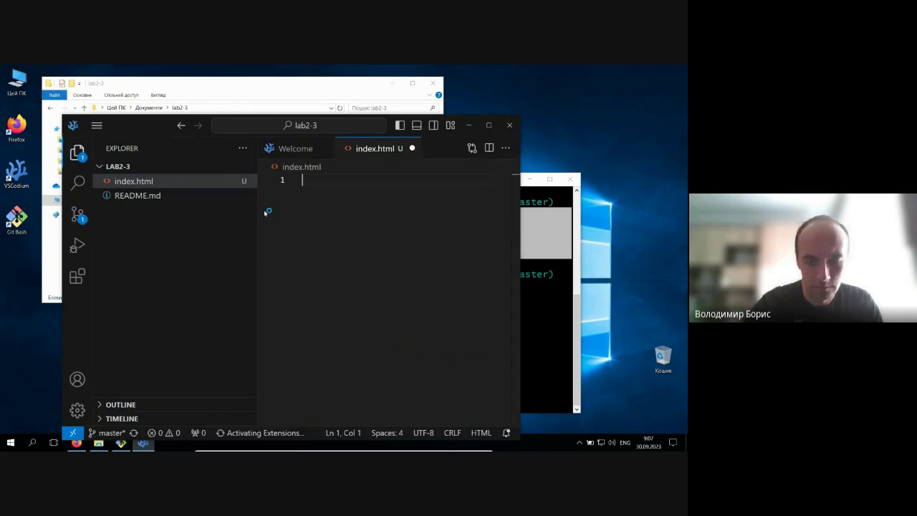
Expand '!' into the HTML5 boilerplate, widen the code area, and place the caret inside body.
text(!)
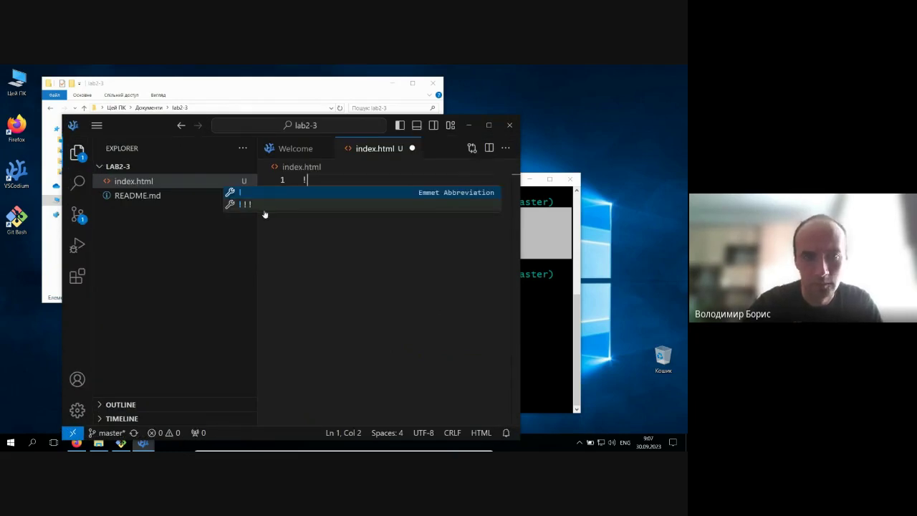
key(Tab)
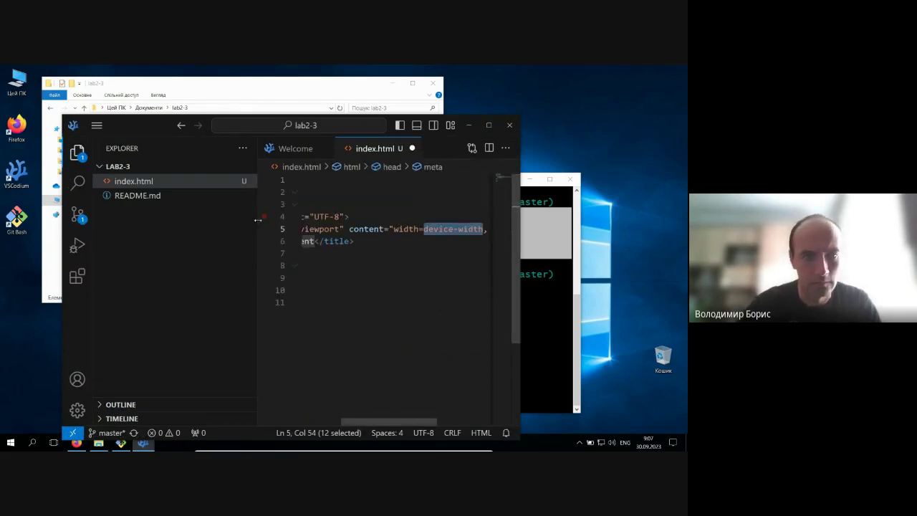
drag(258, 220, 195, 215)
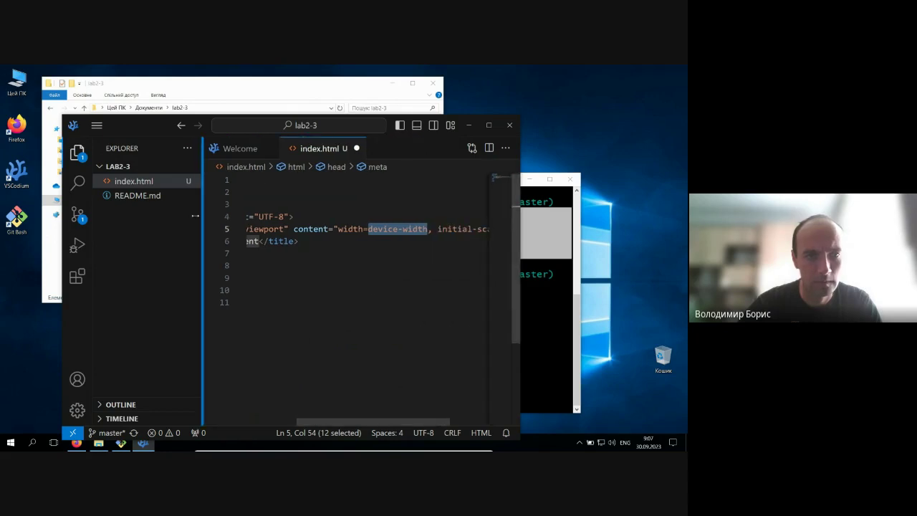
drag(336, 422, 223, 414)
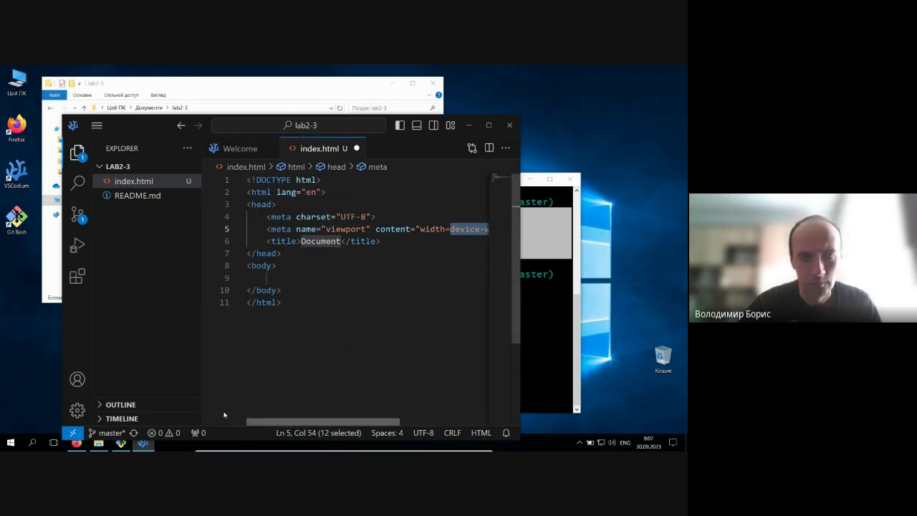
click(283, 275)
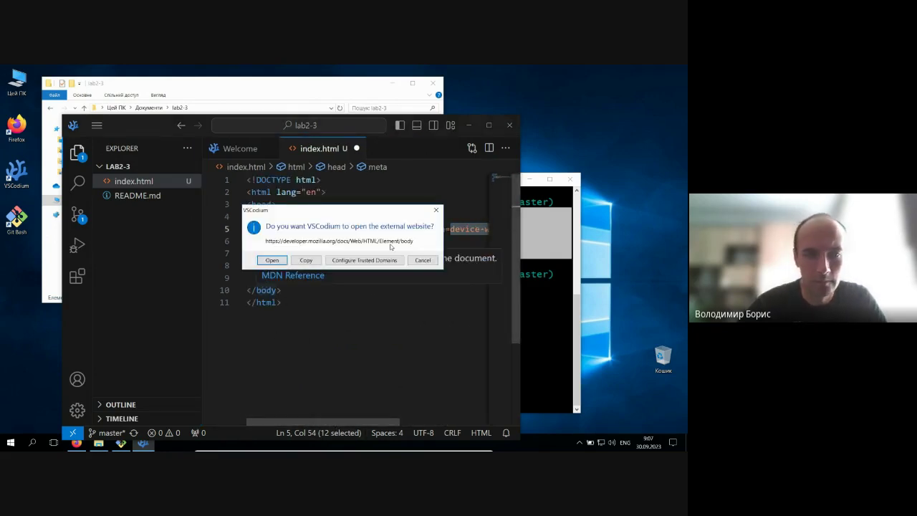
click(435, 210)
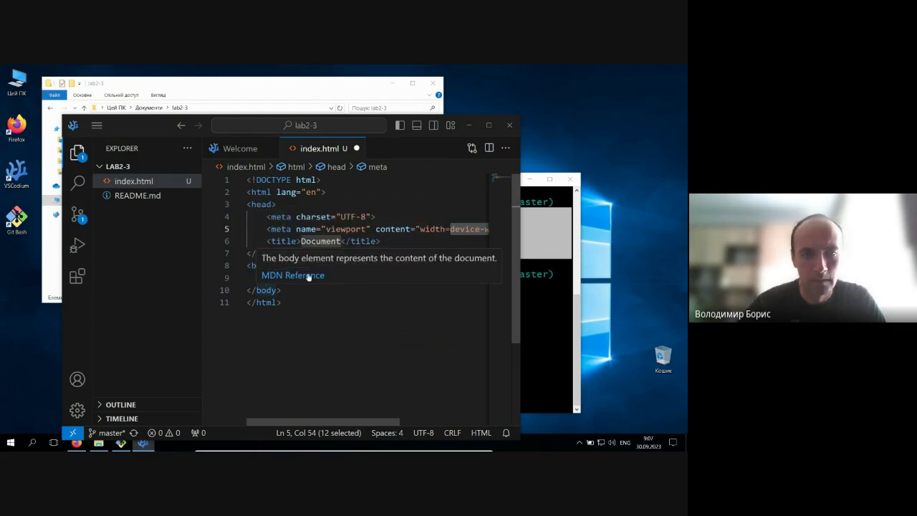
click(317, 310)
click(270, 277)
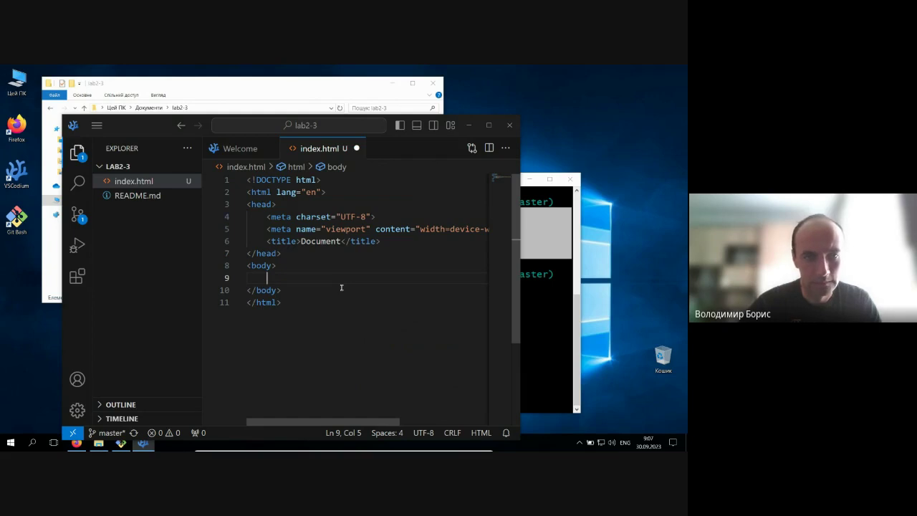
Write <h1>Hello in my web-site</h1> in the body and save index.html.
text(<>)
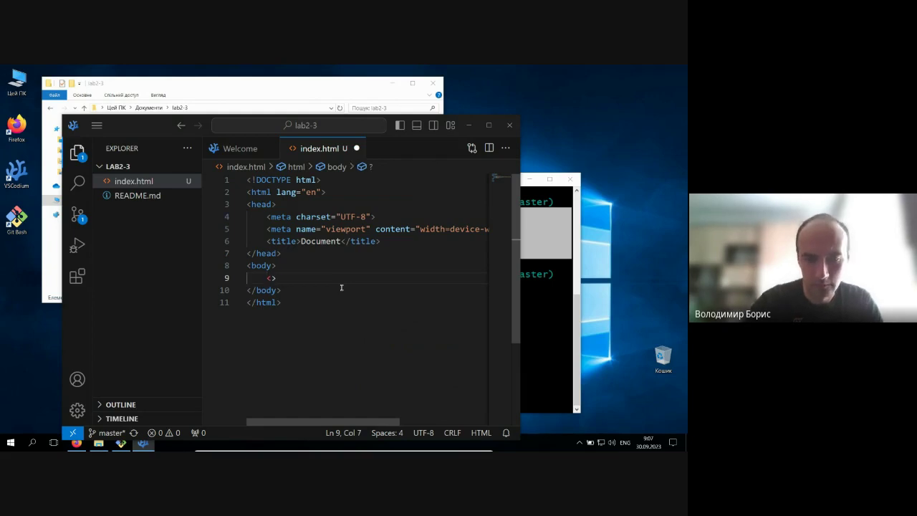
text(h1)
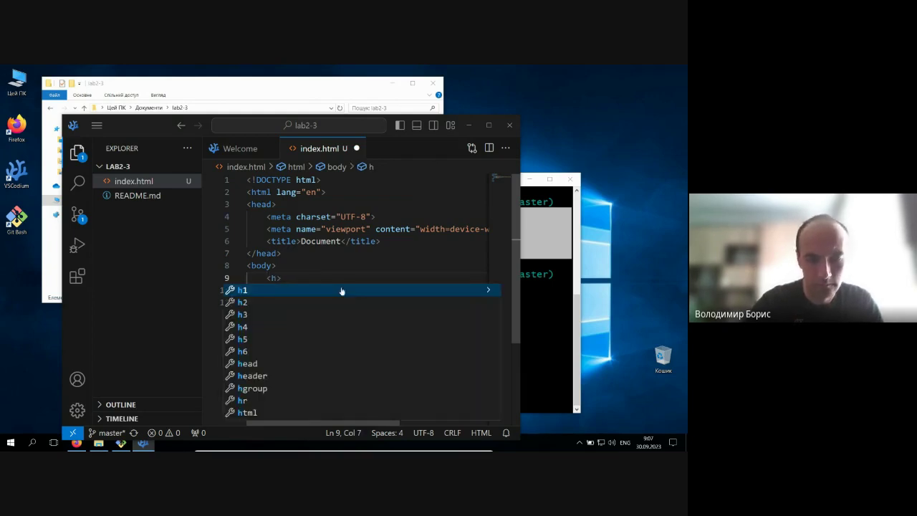
click(330, 286)
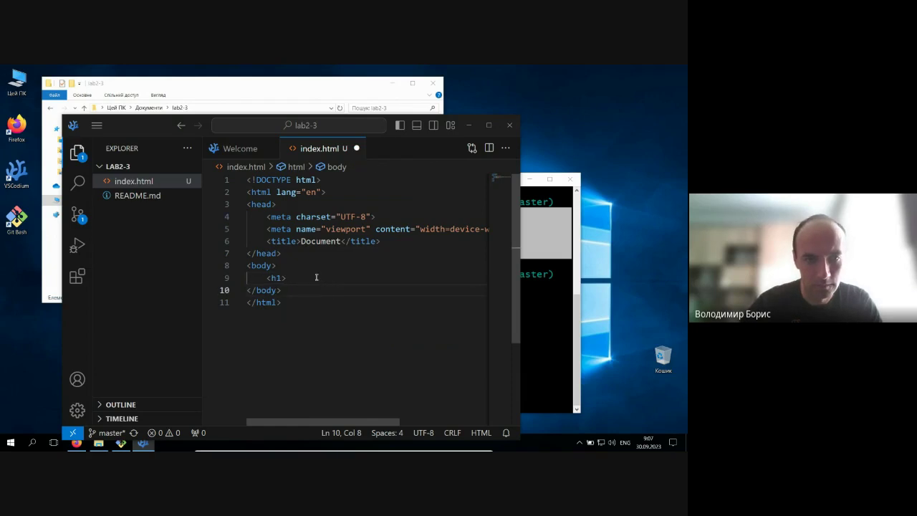
click(316, 277)
text(Hello)
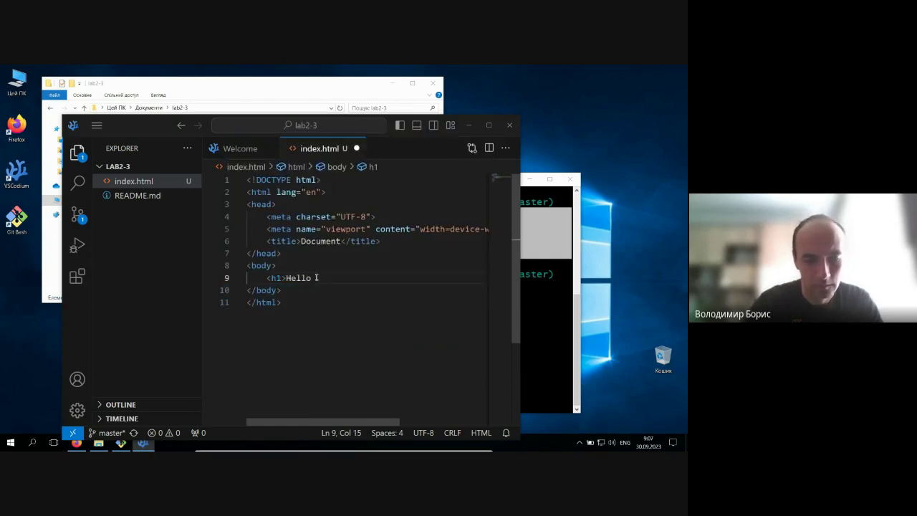
text( in m)
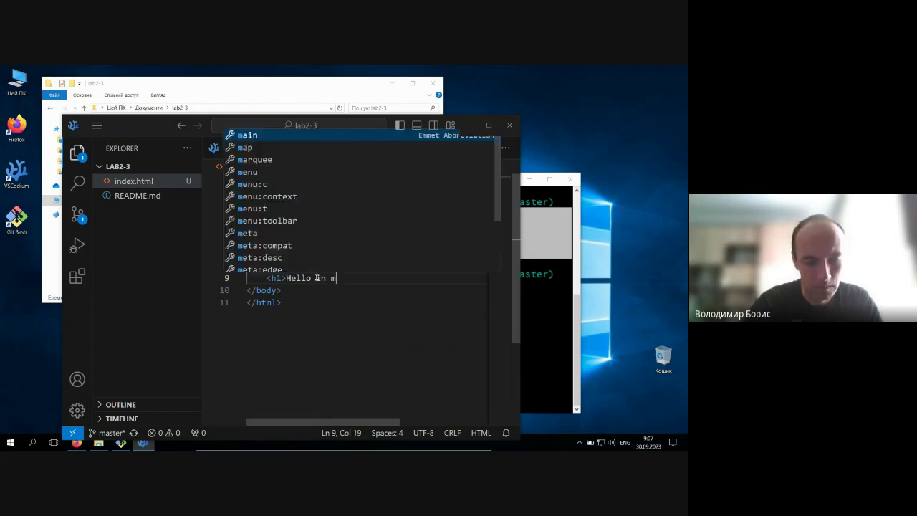
text(y web-)
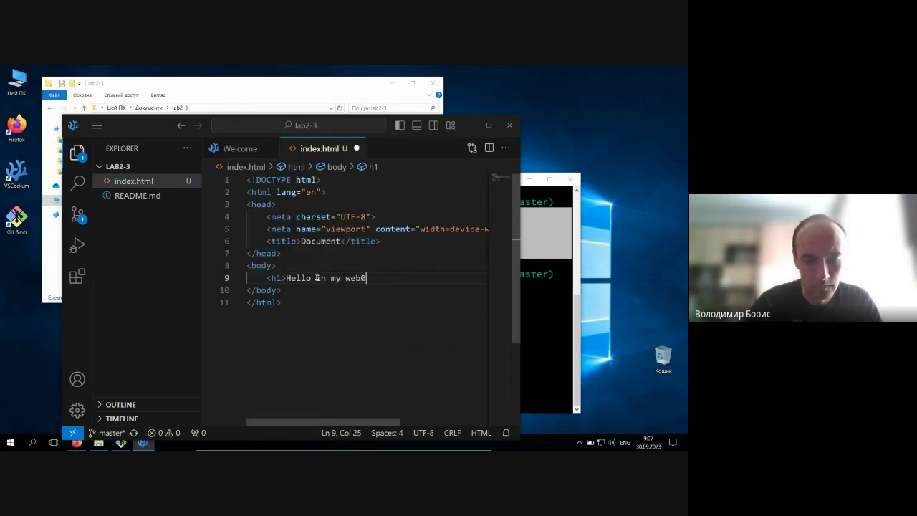
text(site)
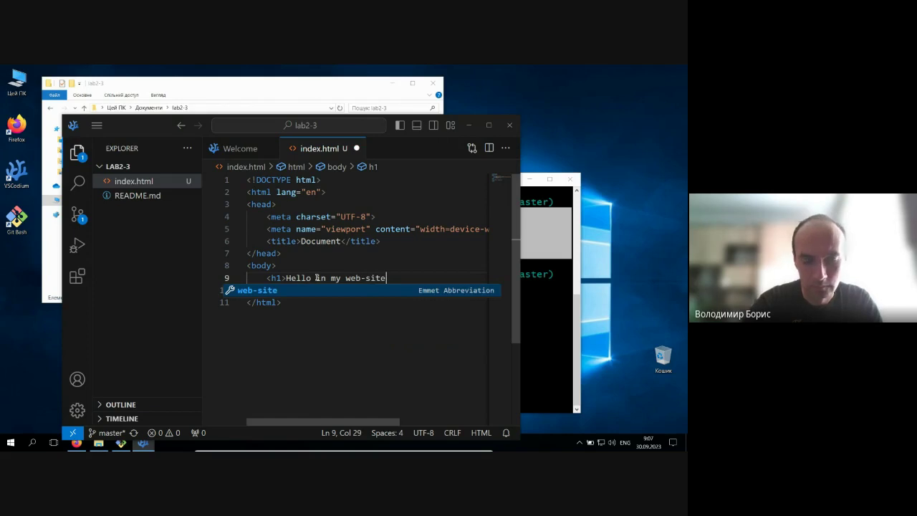
text(<)
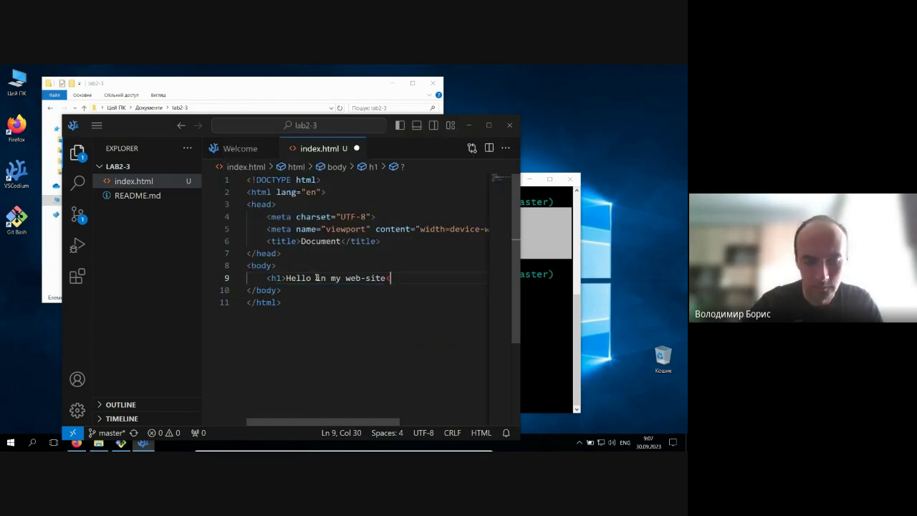
text(h)
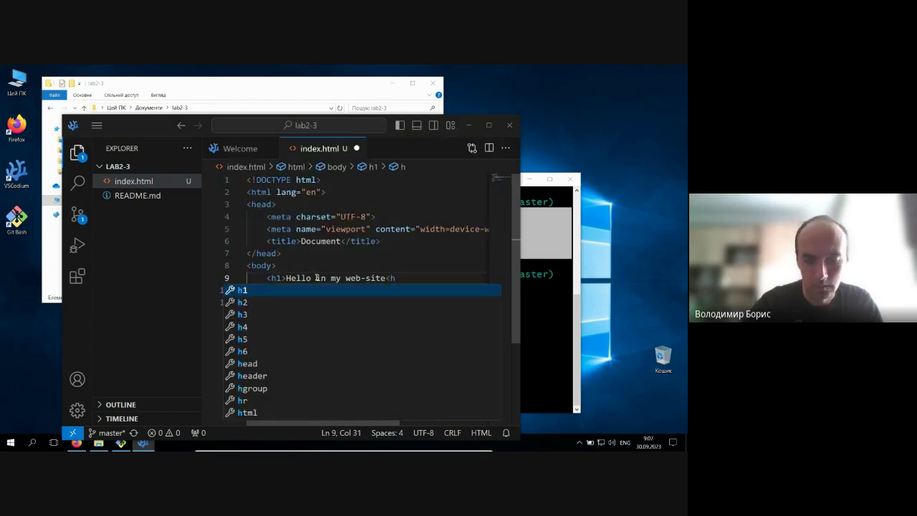
key(BackSpace)
text(/h1>)
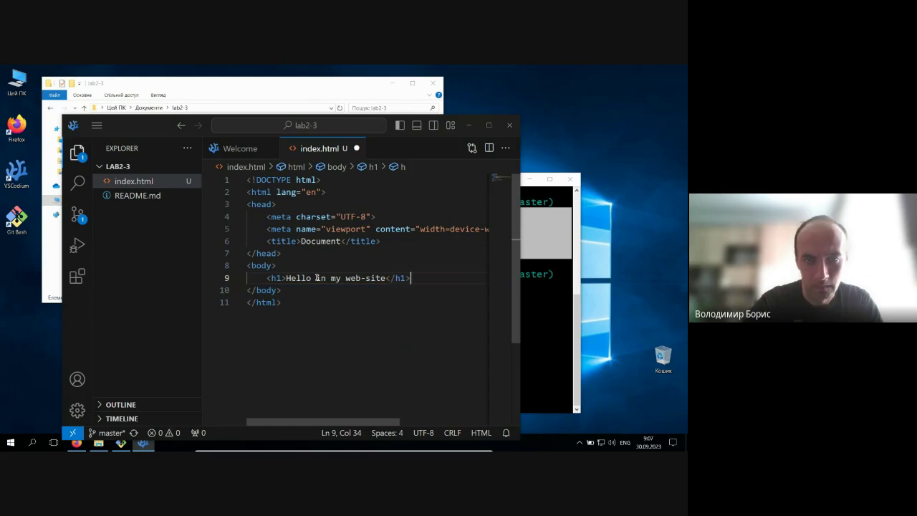
key(ctrl+s)
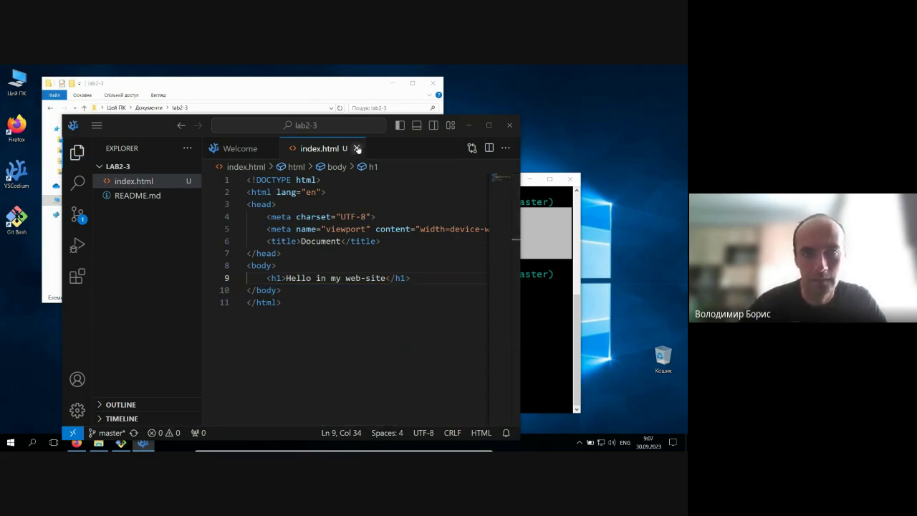
Close VSCodium and switch the lab2-3 folder view to Large icons.
click(356, 148)
click(509, 126)
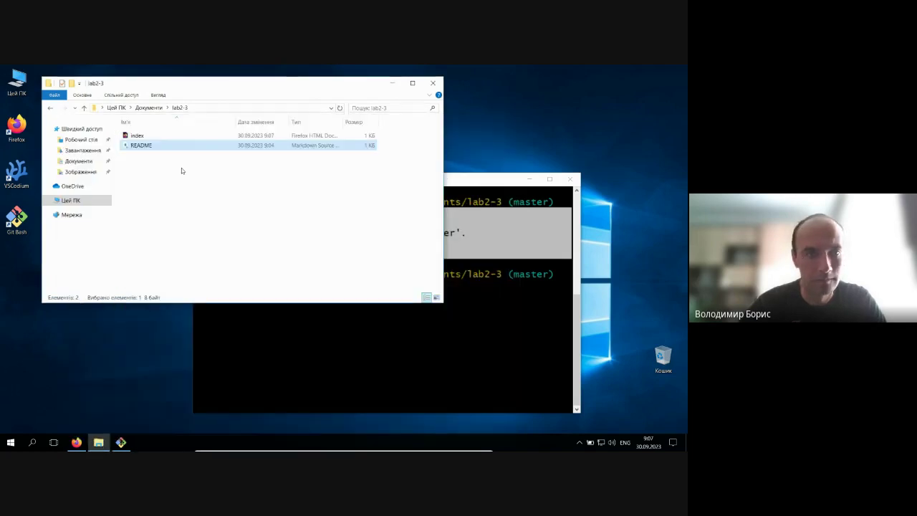
click(137, 137)
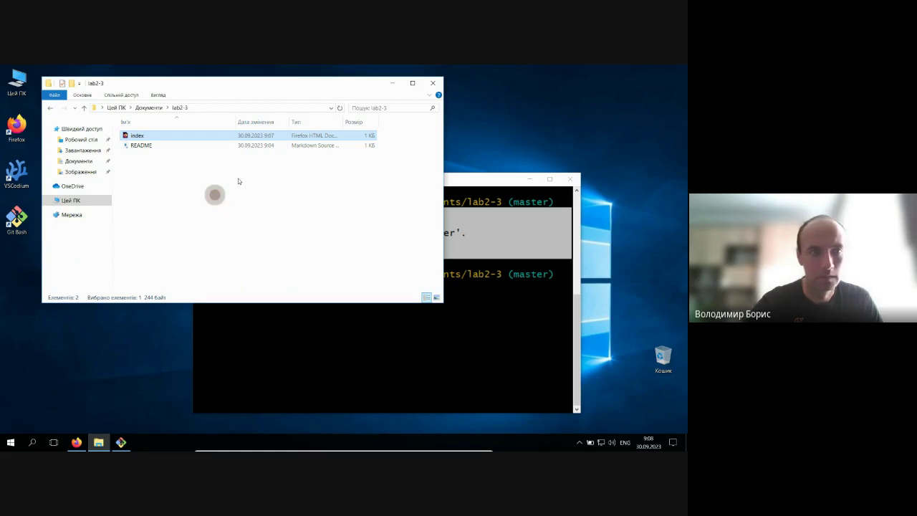
click(158, 95)
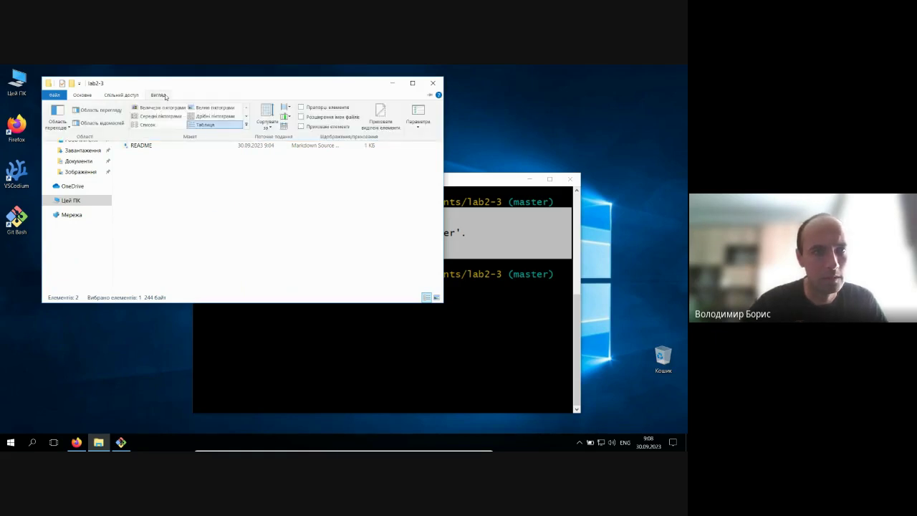
click(217, 108)
Open index.html in Firefox via Open with.
right_click(140, 148)
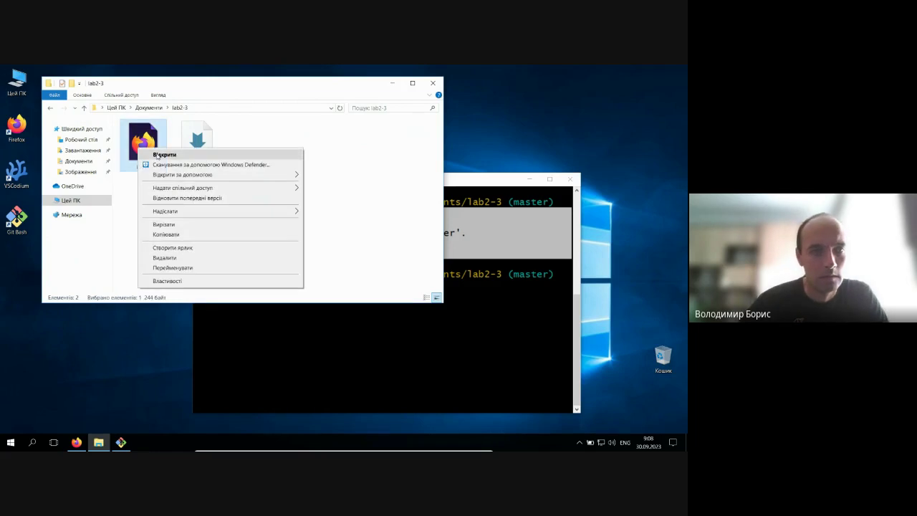
mouse_move(187, 176)
click(315, 176)
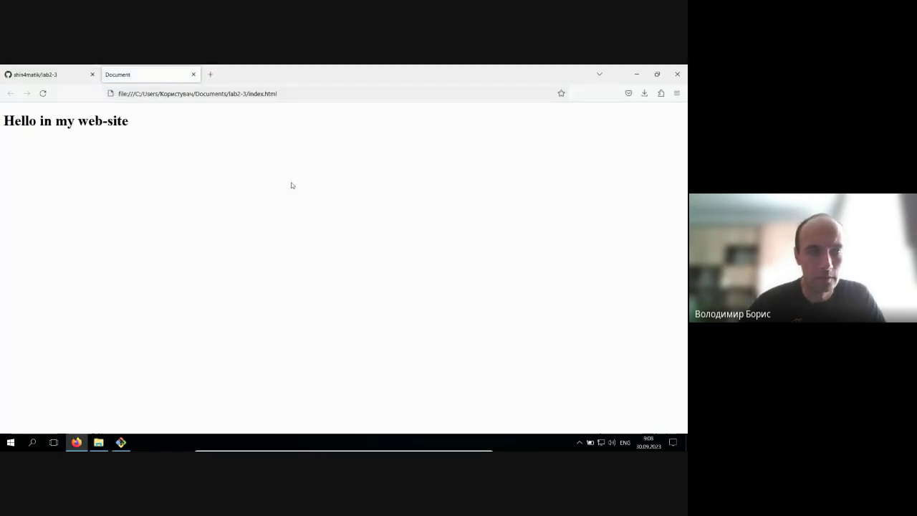
Close the local page tab in Firefox and minimize the browser.
click(193, 74)
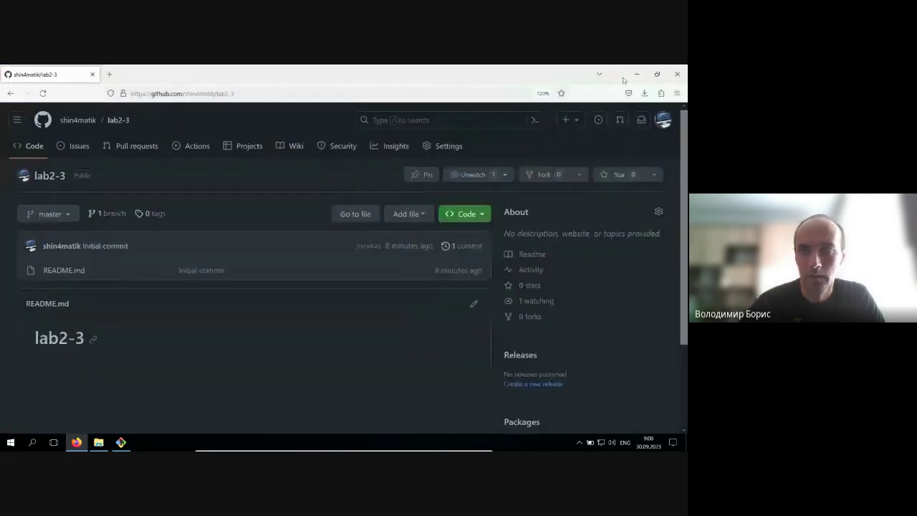
click(636, 75)
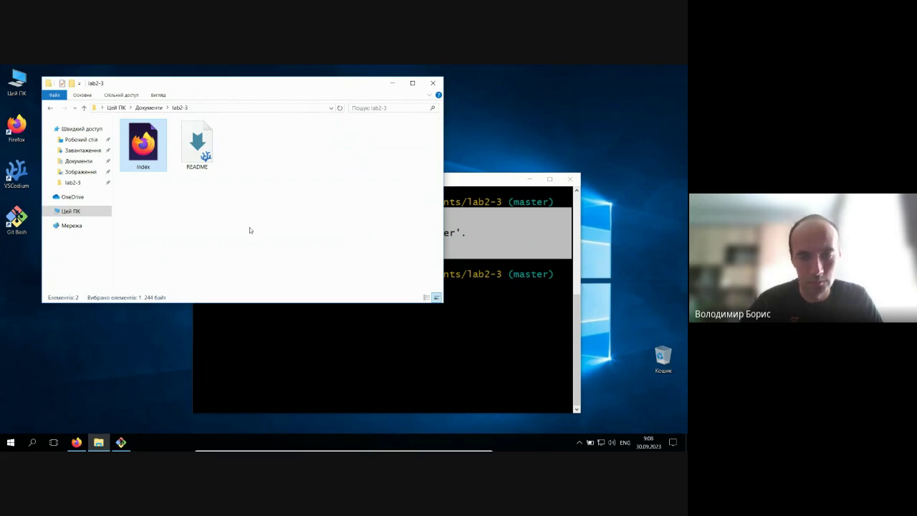
Rerun git status to see index.html untracked, then stage it with 'git add .'.
click(462, 180)
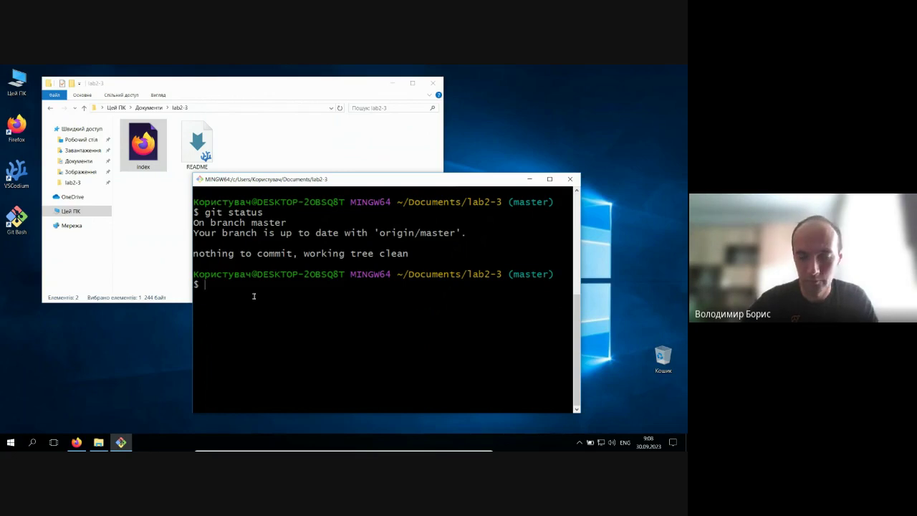
key(Up)
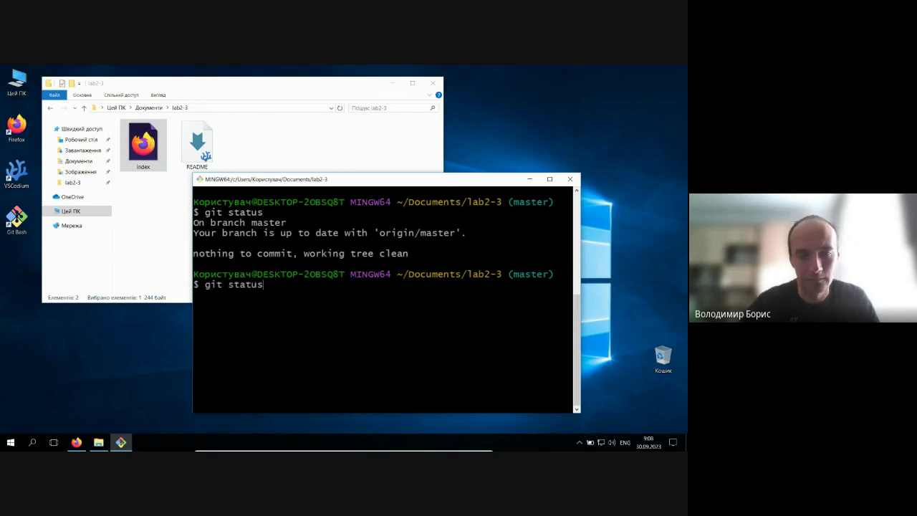
key(Return)
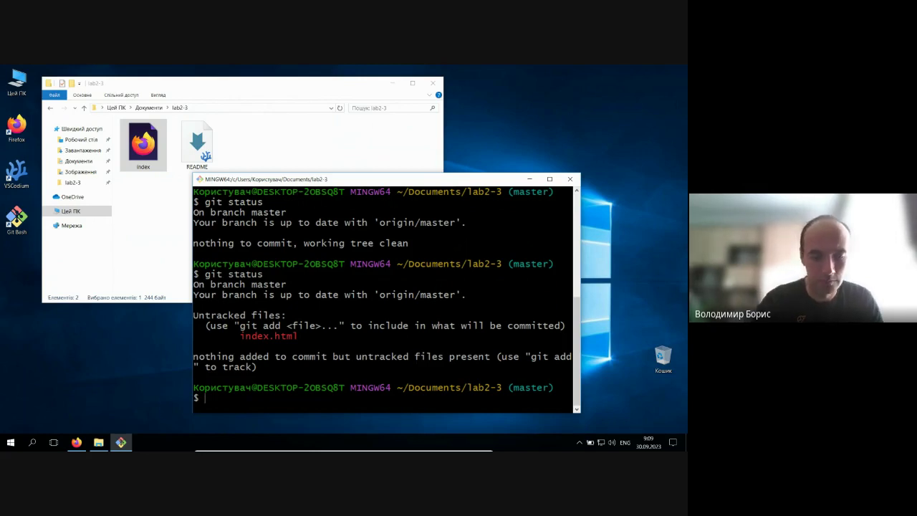
text(git )
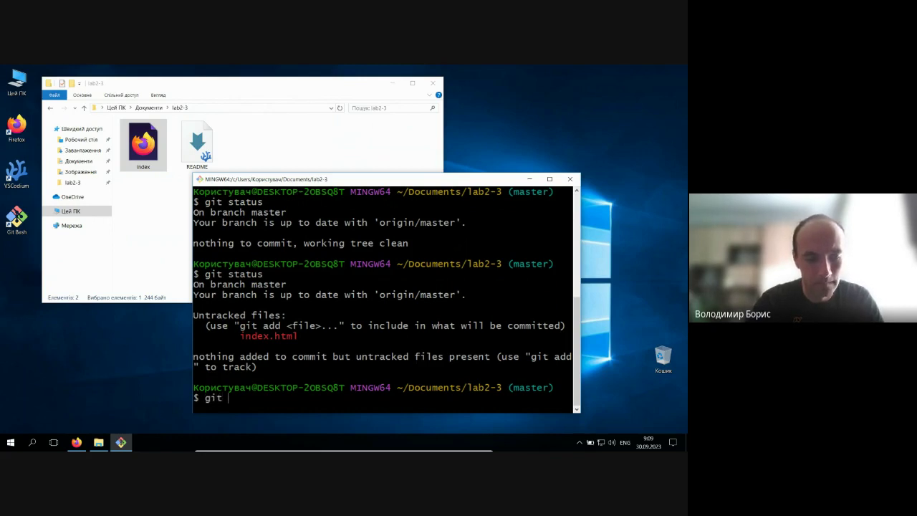
text(add)
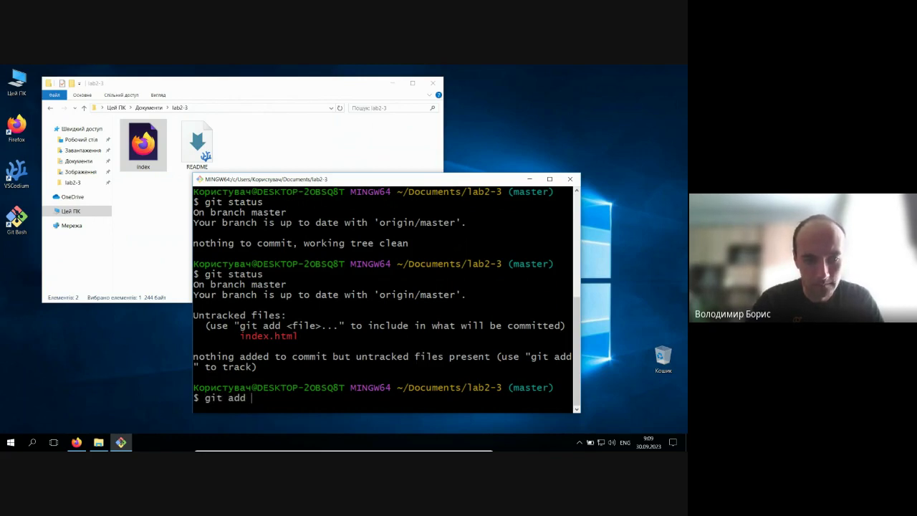
text( .)
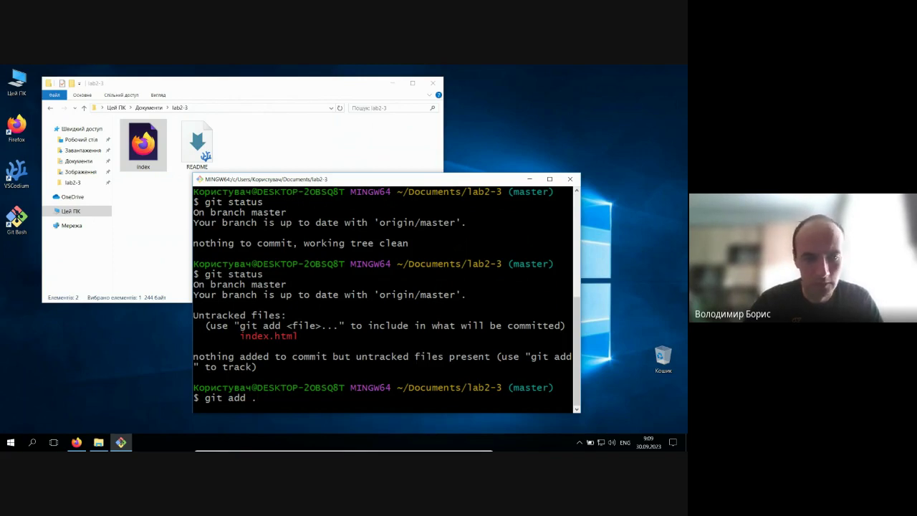
key(Return)
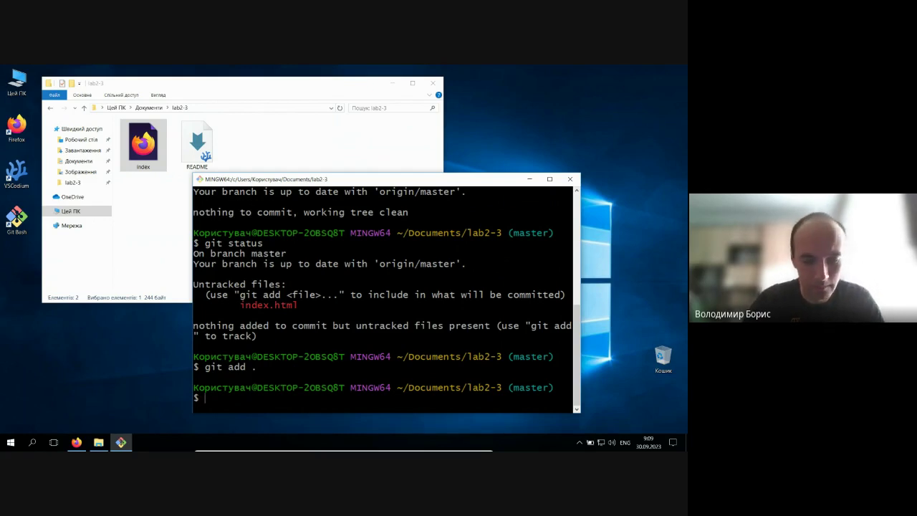
Run git config --list after fixing the missing dashes, review the output, and quit the pager.
text(git)
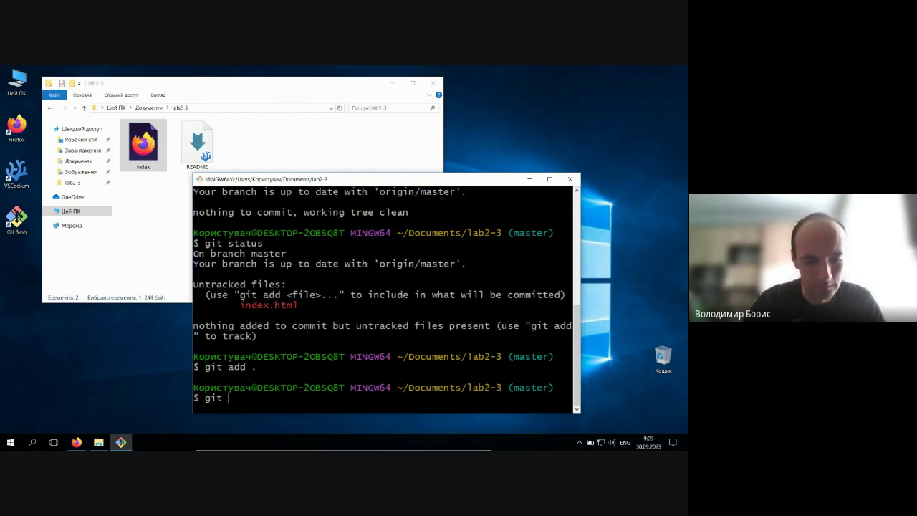
text( con)
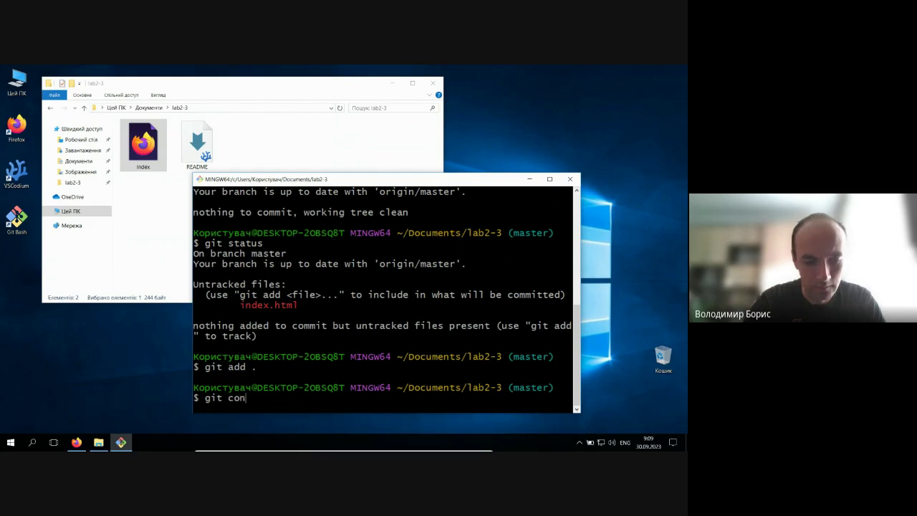
text(fig list)
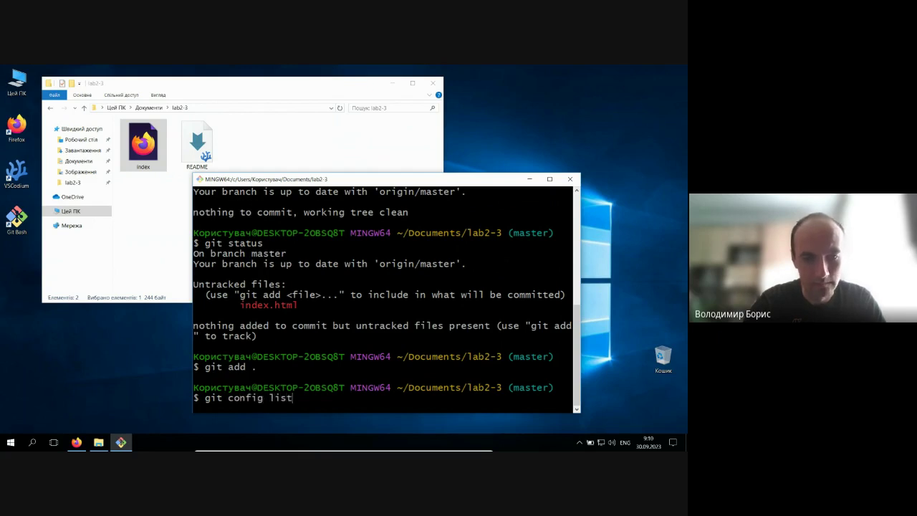
key(Return)
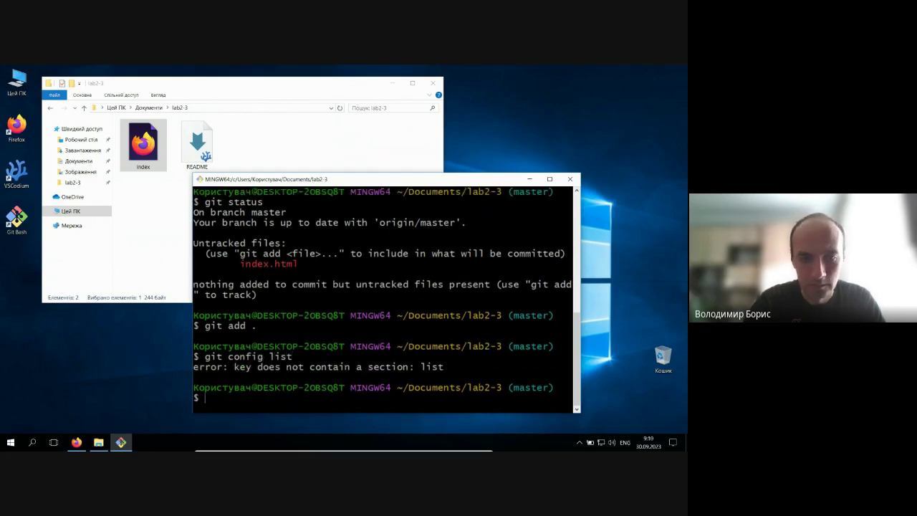
key(Up)
key(Left)
key(Left)
key(Left)
key(Left)
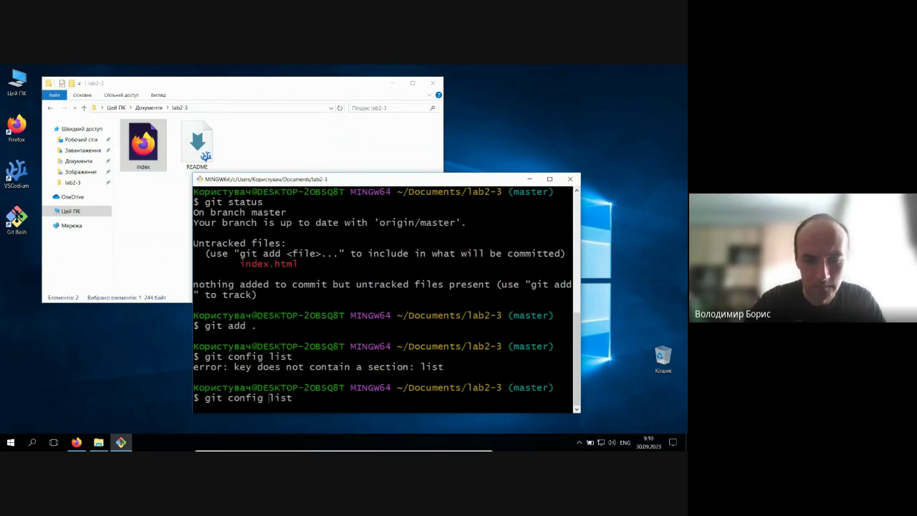
text(--)
key(Return)
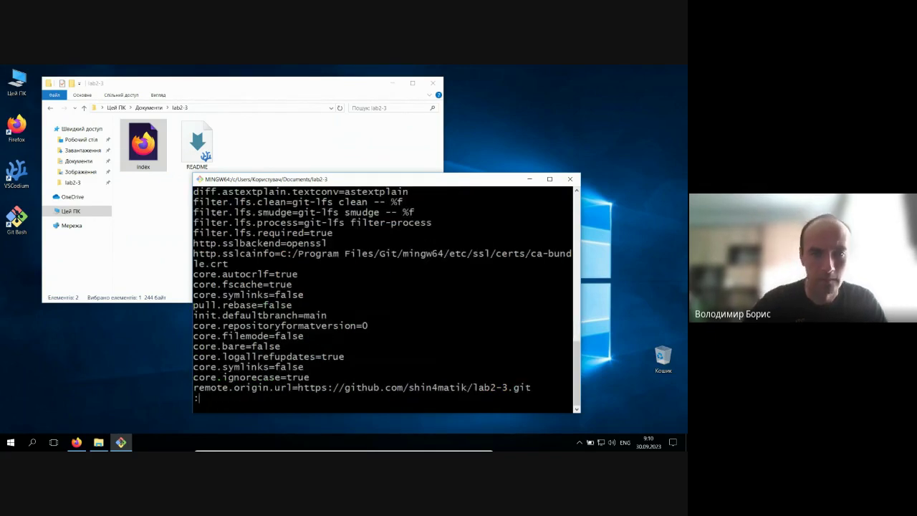
scroll(340, 329, up, 3)
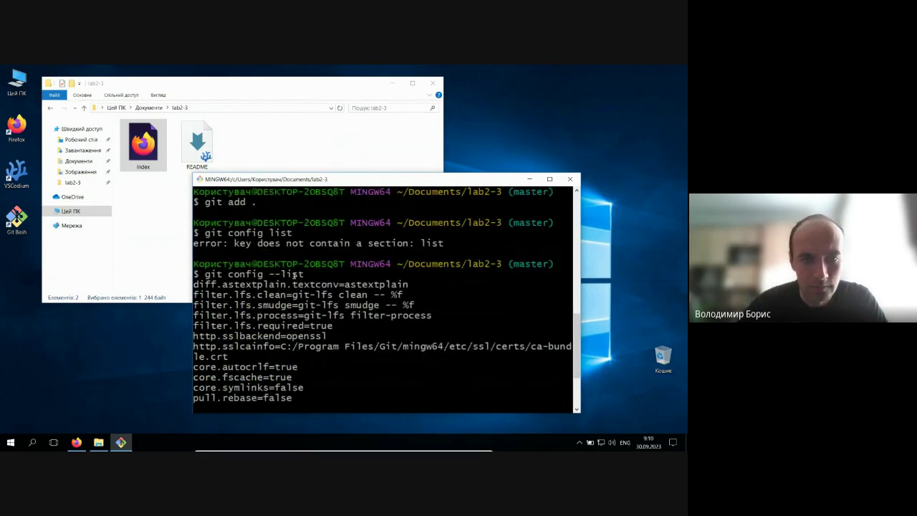
scroll(292, 285, down, 3)
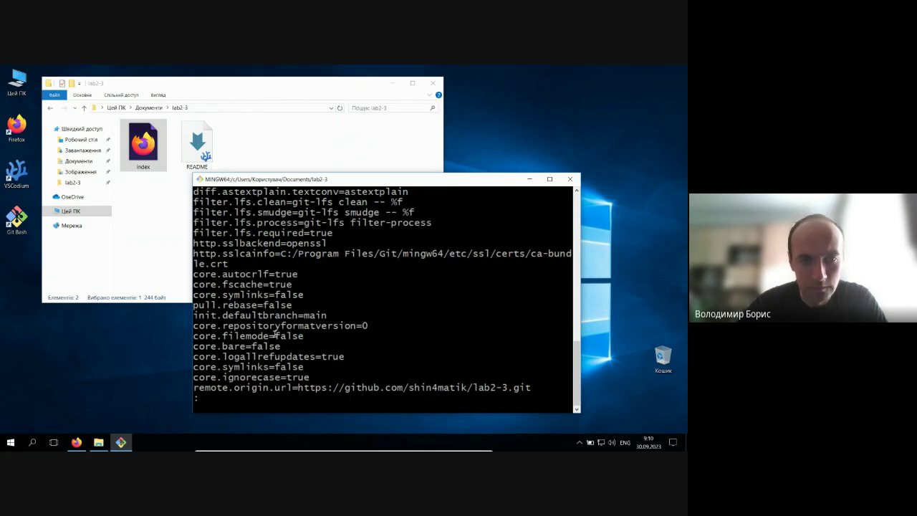
scroll(275, 334, up, 1)
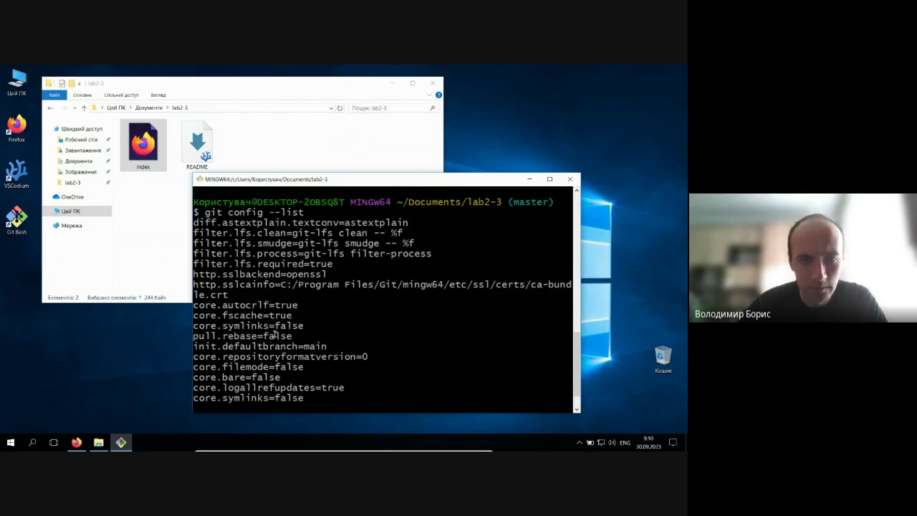
scroll(275, 334, up, 1)
scroll(275, 334, down, 2)
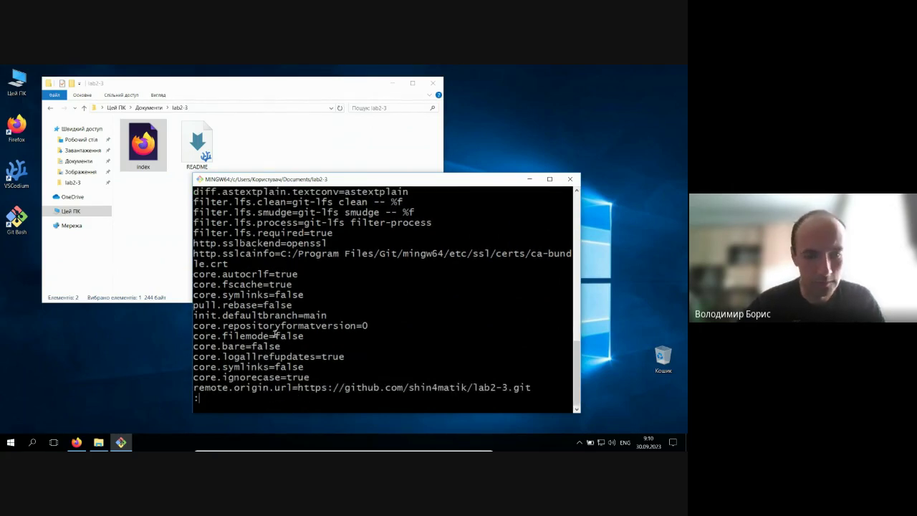
key(q)
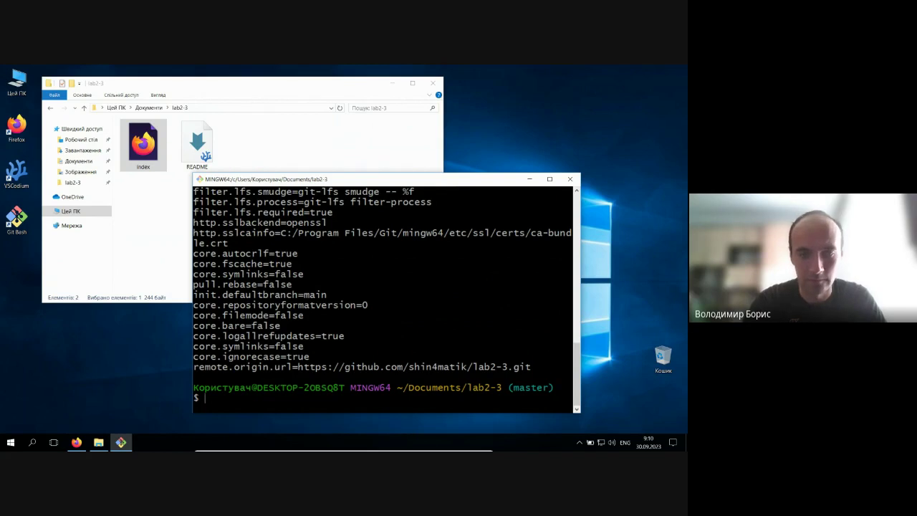
Clear the terminal and rerun git status, highlighting index.html as a new staged file.
key(ctrl+l)
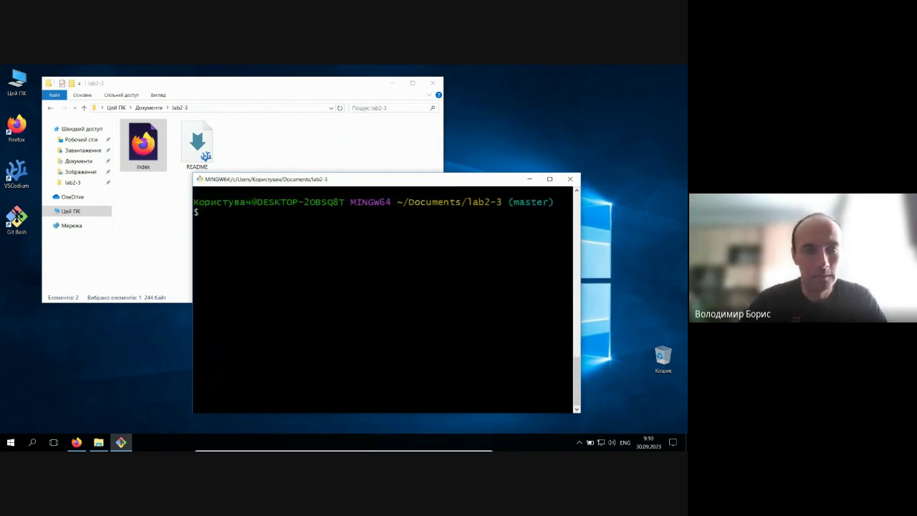
key(Up)
key(Up)
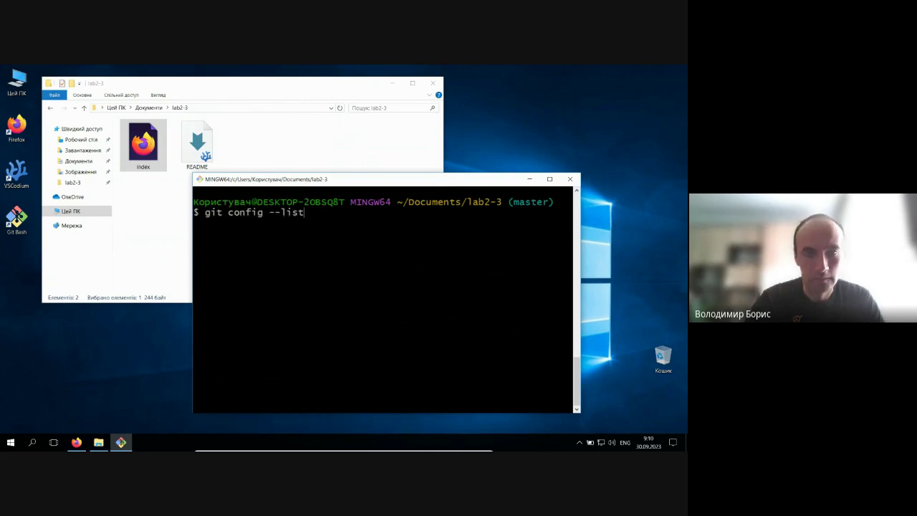
key(Down)
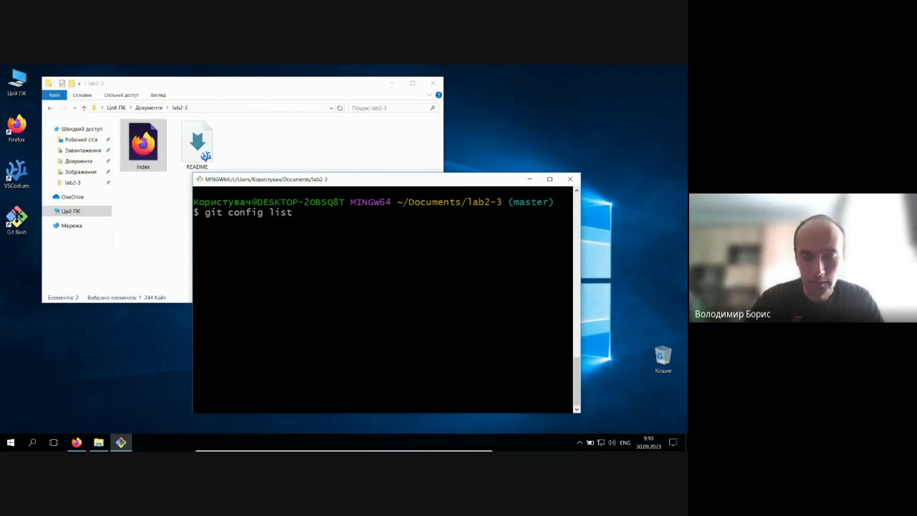
key(Up)
key(Up)
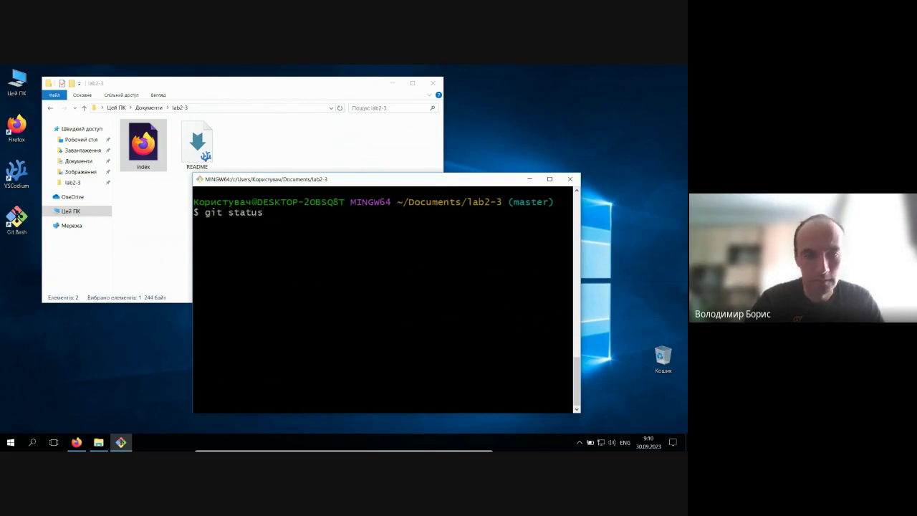
key(Return)
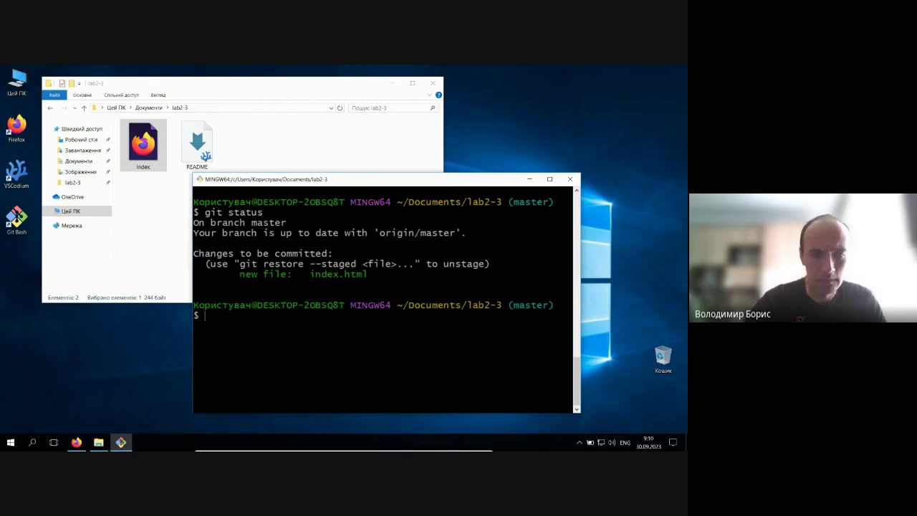
triple_click(246, 274)
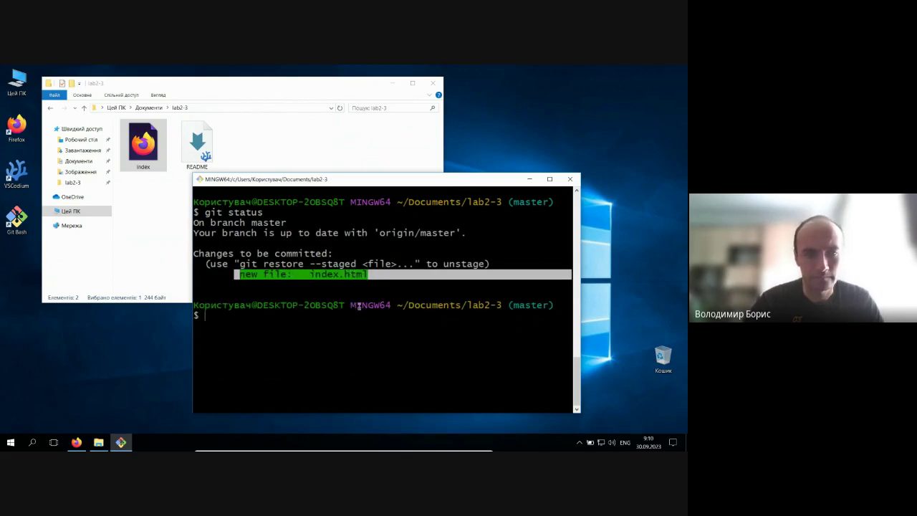
click(280, 338)
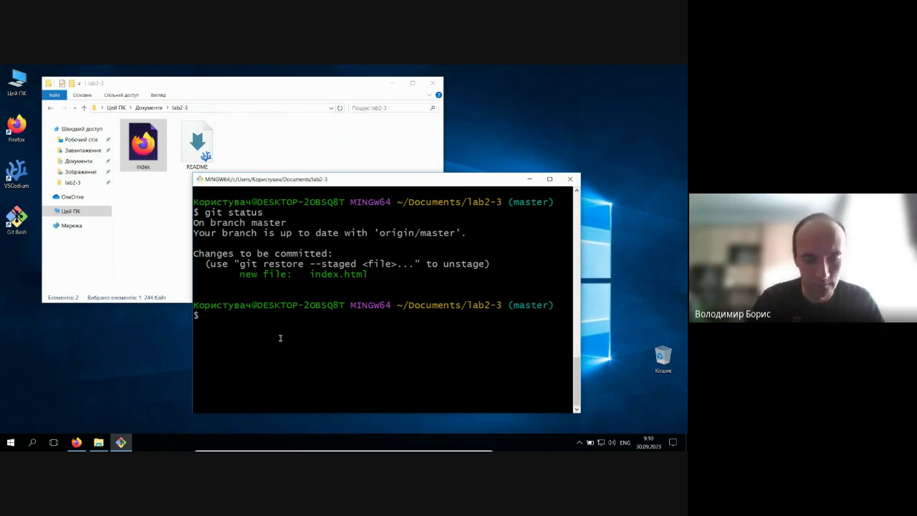
Commit the staged index.html with the message "Add my project to repo" using git commit -m.
text(git )
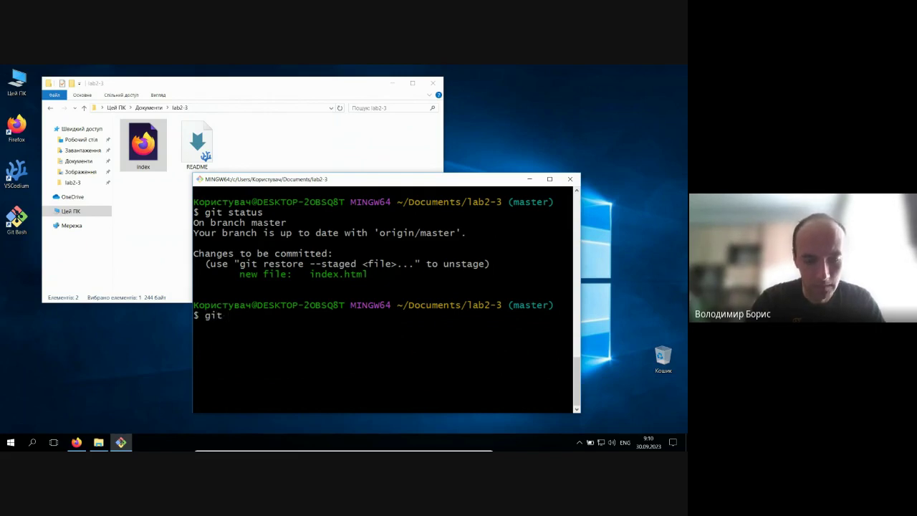
text(commi)
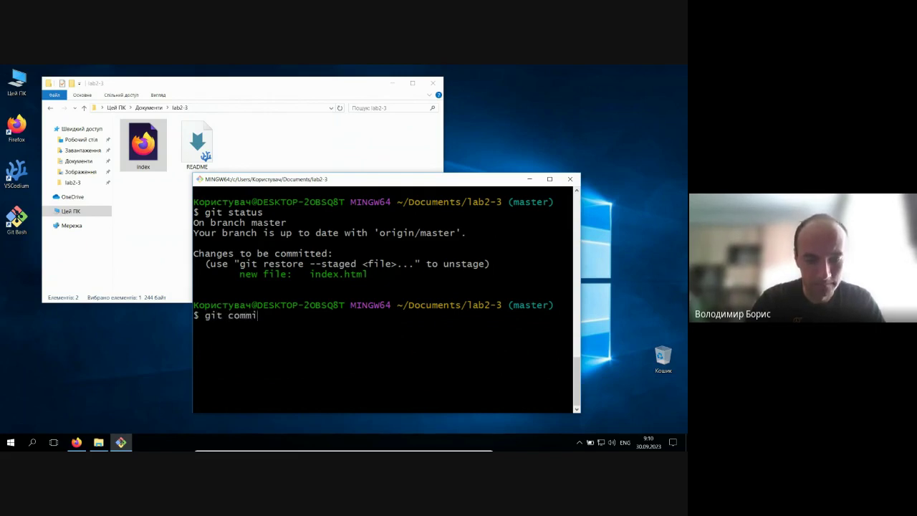
text(t -m ")
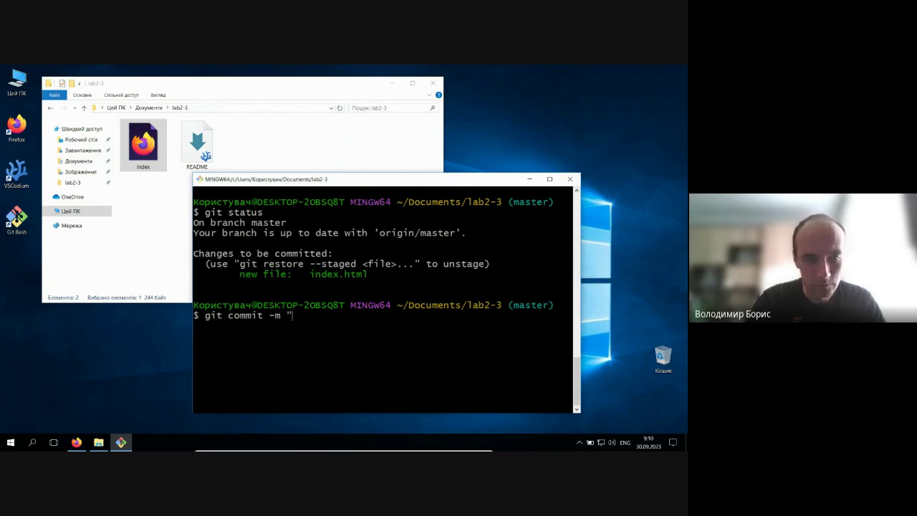
text(In)
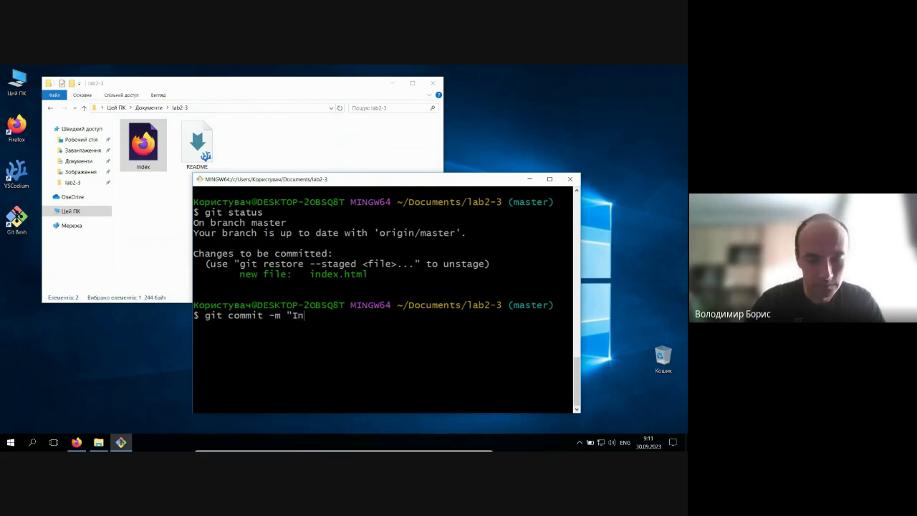
text(itial)
key(BackSpace)
key(BackSpace)
key(BackSpace)
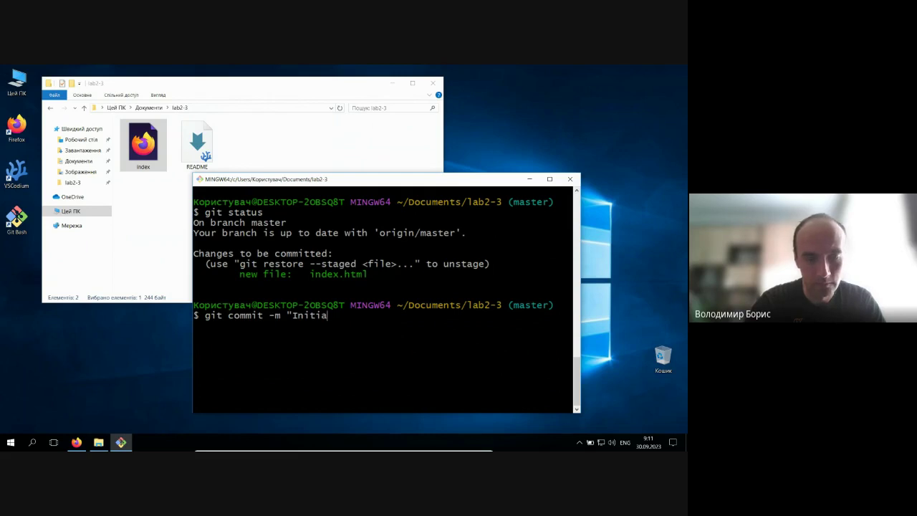
key(BackSpace)
key(BackSpace)
key(BackSpace)
key(BackSpace)
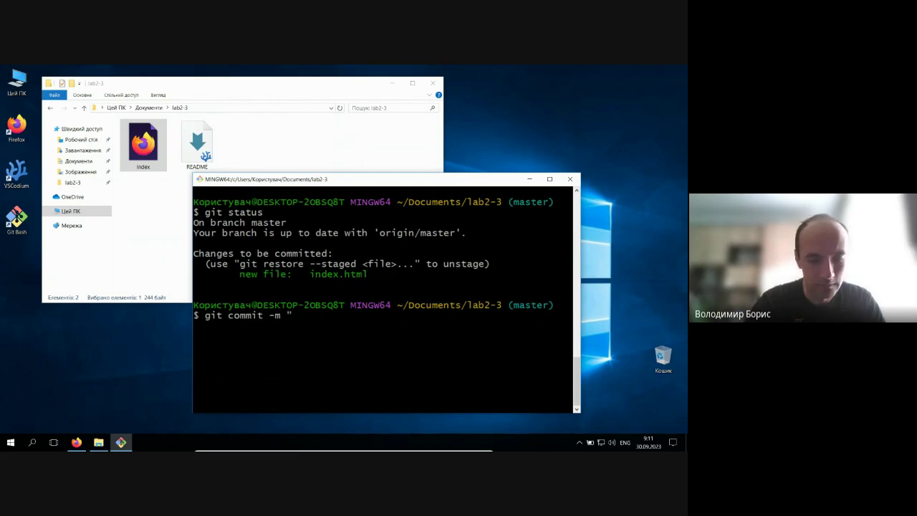
text(a)
key(BackSpace)
text(A)
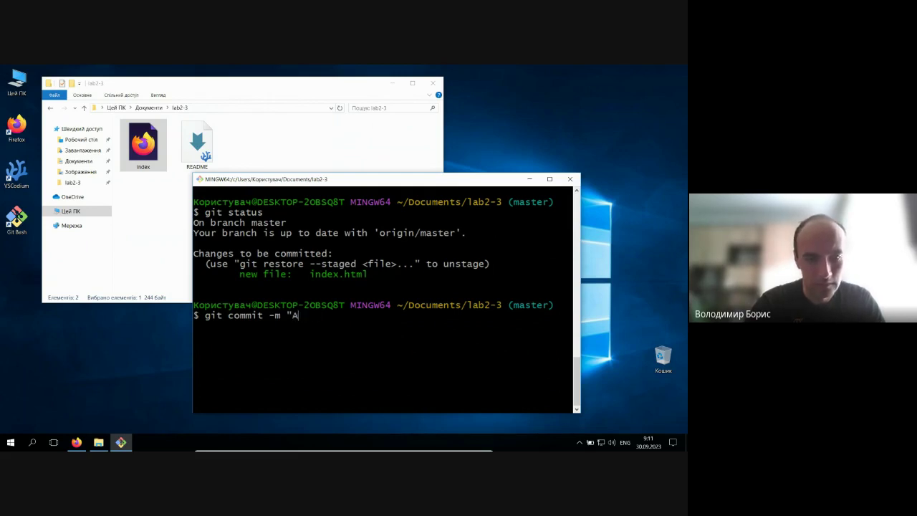
text(dd my)
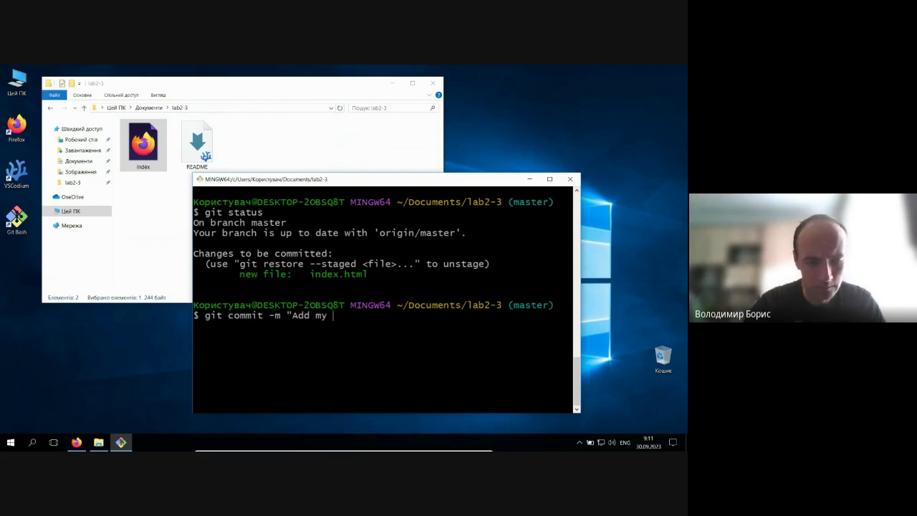
text(pr)
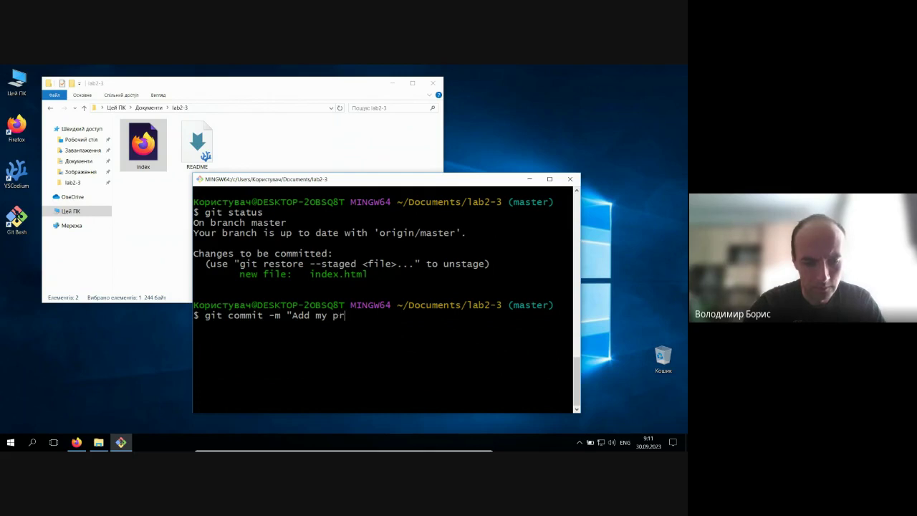
text(ojec)
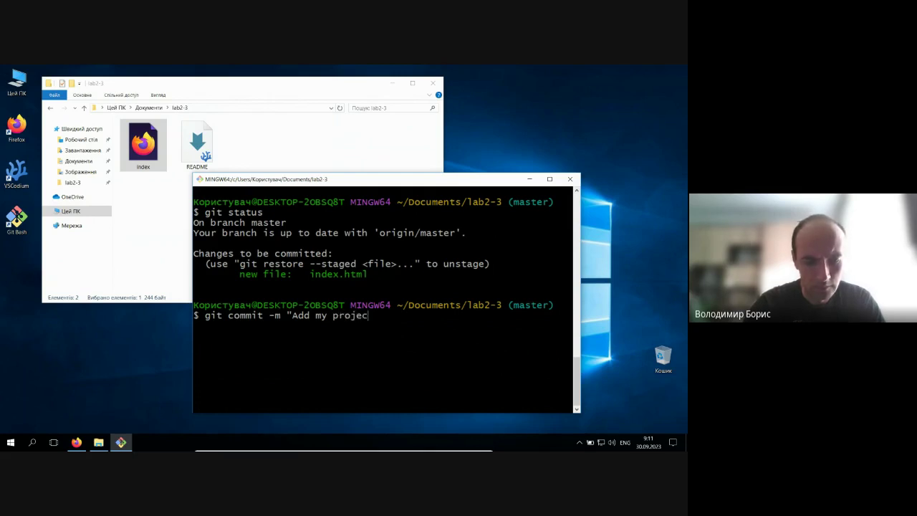
text(t to )
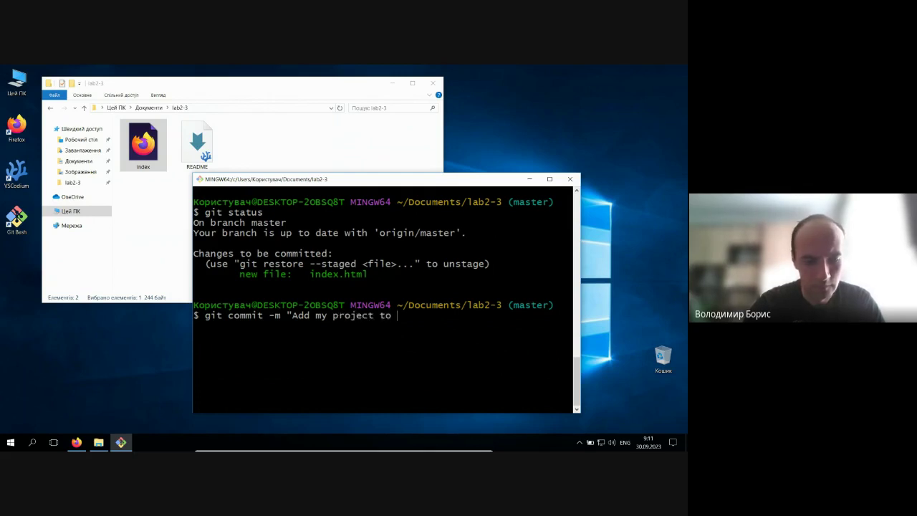
text(repo)
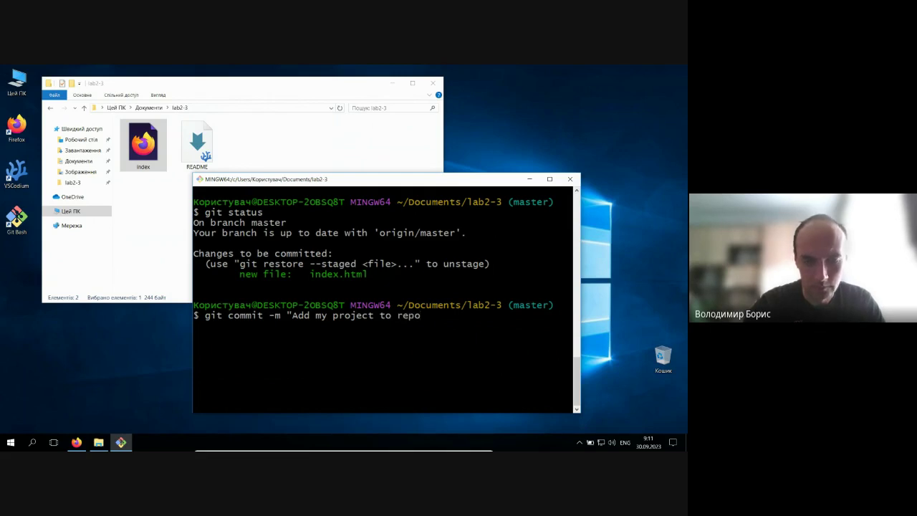
text(")
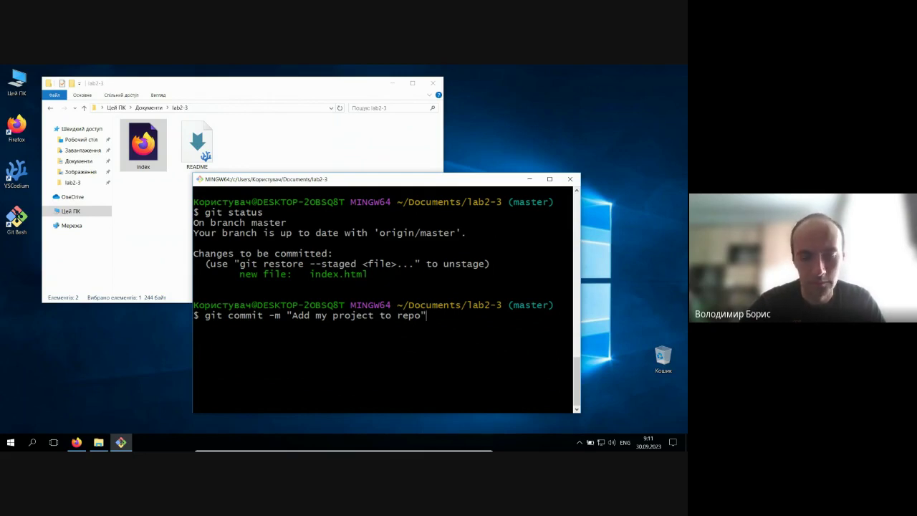
key(Return)
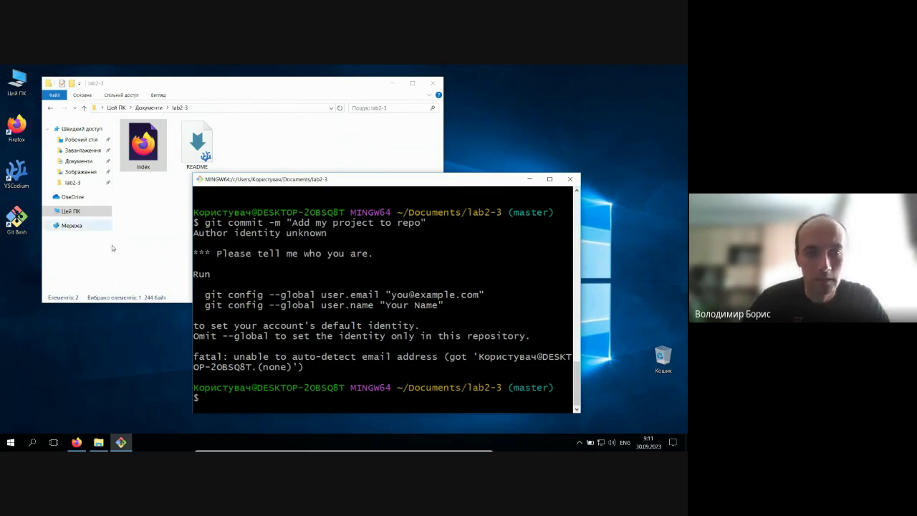
drag(193, 233, 327, 234)
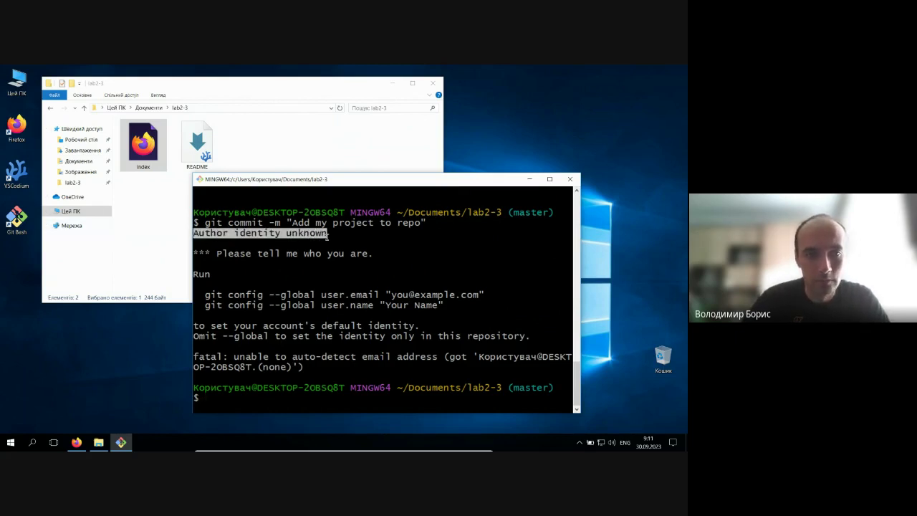
drag(217, 255, 368, 255)
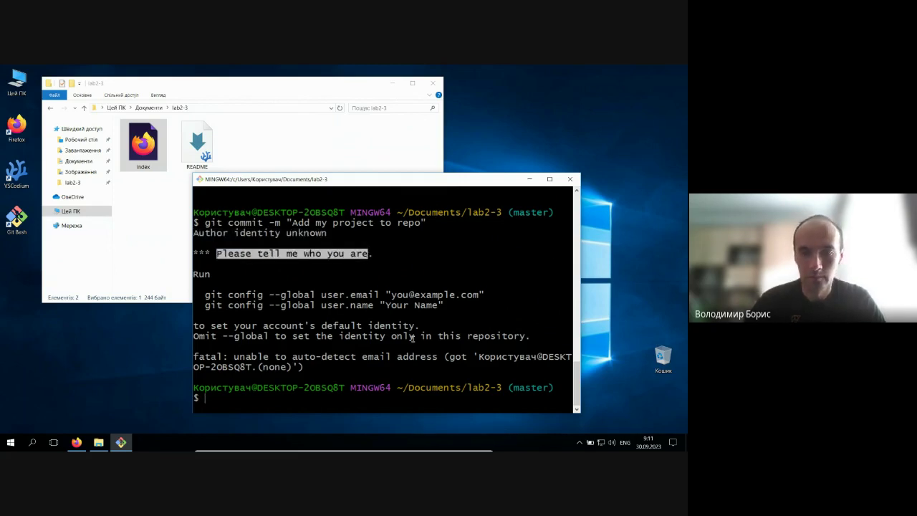
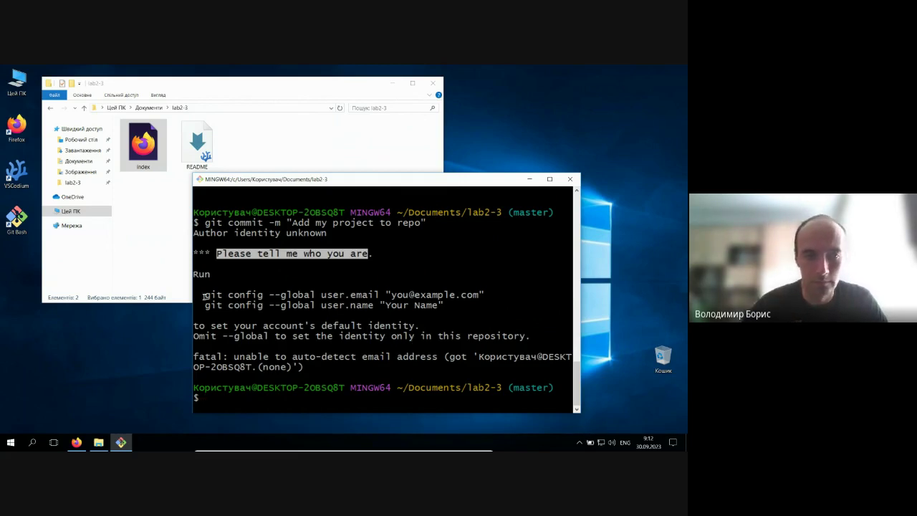
Run the suggested git config --global user.email command with your own e-mail instead of the example.
drag(199, 295, 485, 295)
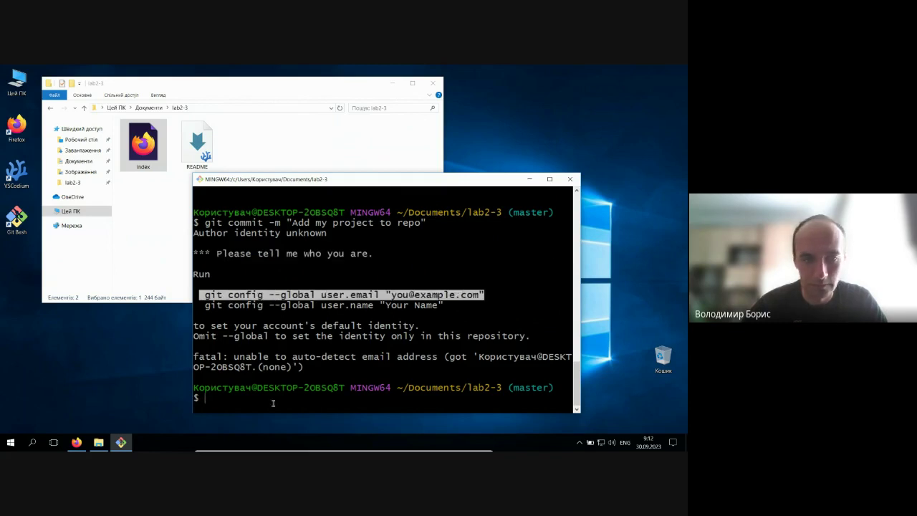
middle_click(214, 401)
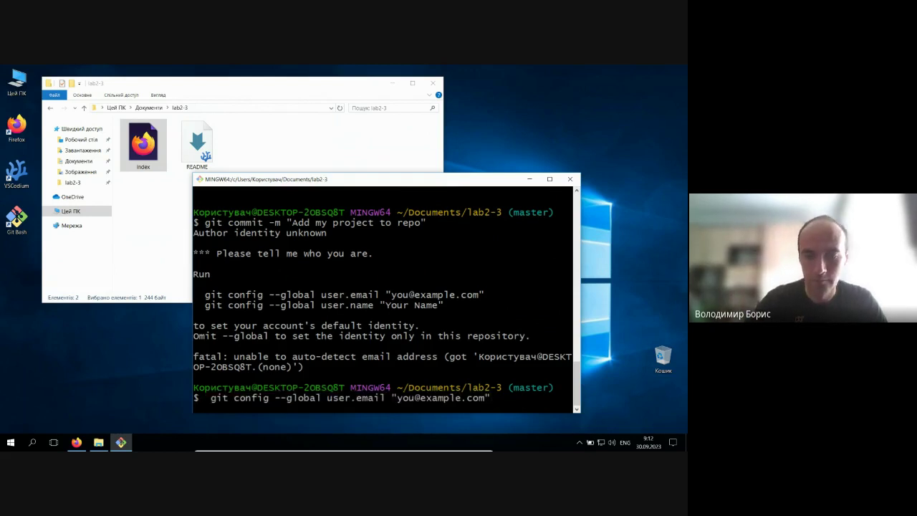
key(Left)
key(BackSpace)
key(BackSpace)
key(BackSpace)
key(BackSpace)
key(BackSpace)
key(BackSpace)
key(BackSpace)
key(BackSpace)
key(BackSpace)
key(BackSpace)
key(BackSpace)
key(BackSpace)
key(BackSpace)
key(BackSpace)
key(BackSpace)
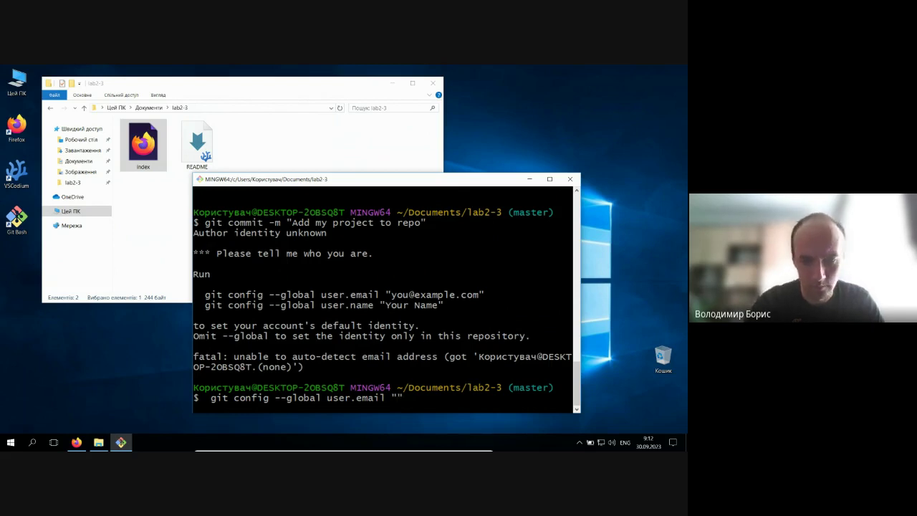
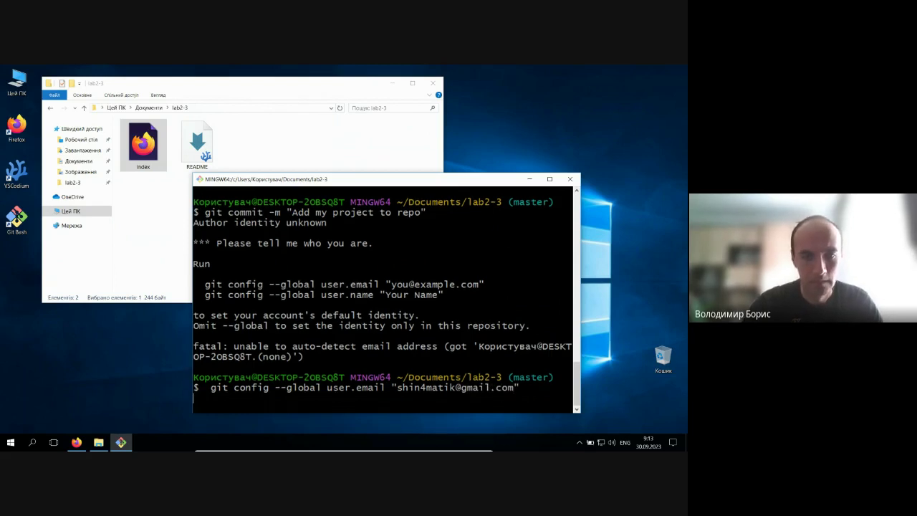
key(Return)
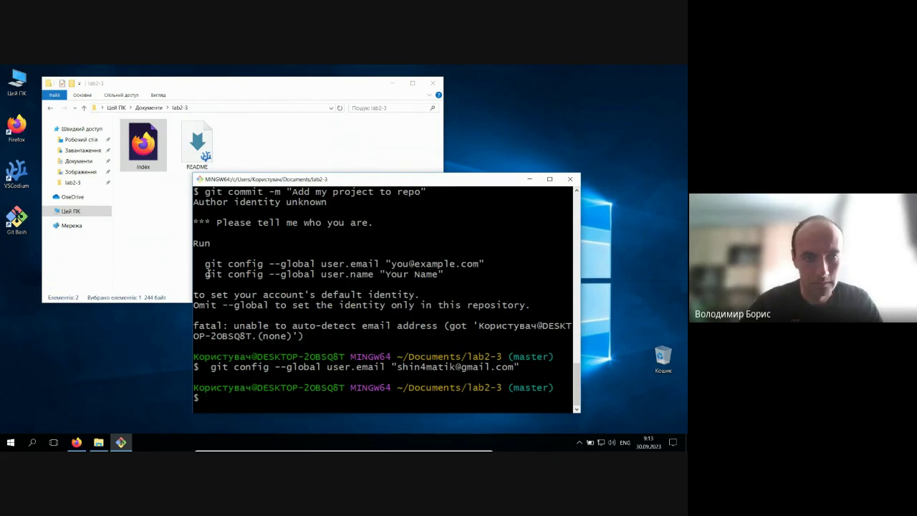
Set the global Git user.name to your GitHub username in place of 'Your Name'.
drag(205, 274, 442, 277)
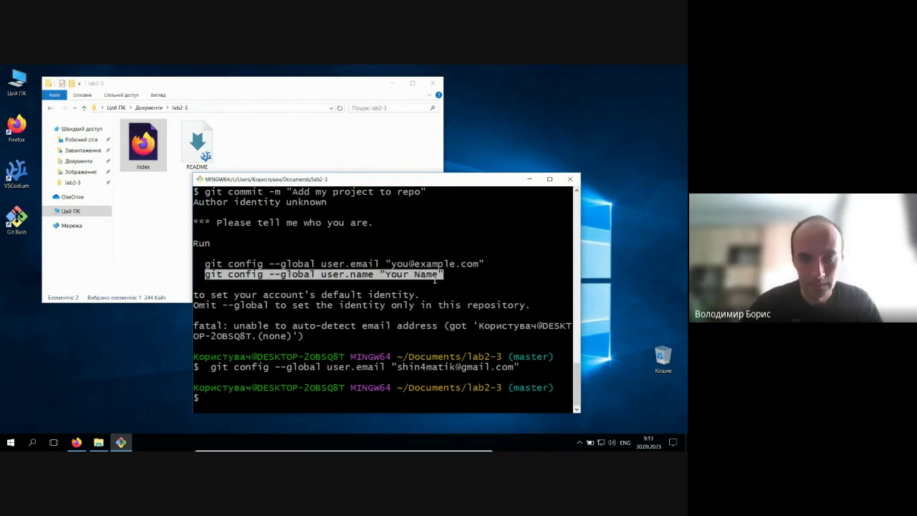
text(git config --global user.name "Your Name")
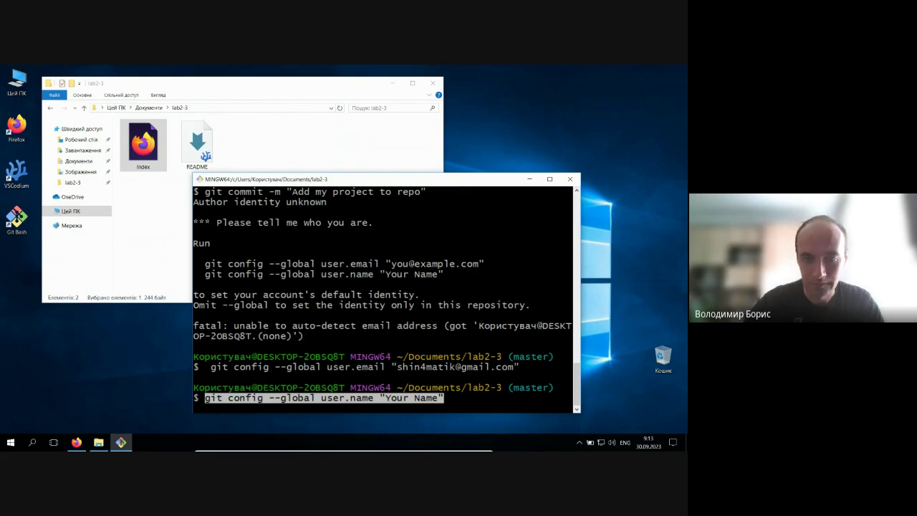
key(Left)
key(BackSpace)
key(BackSpace)
key(BackSpace)
key(BackSpace)
key(BackSpace)
key(BackSpace)
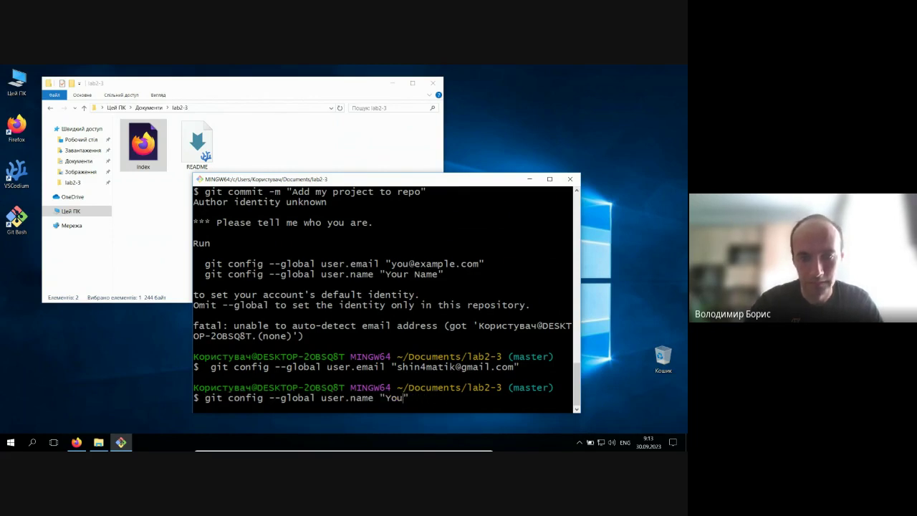
key(BackSpace)
key(BackSpace)
key(BackSpace)
text(shin4ma)
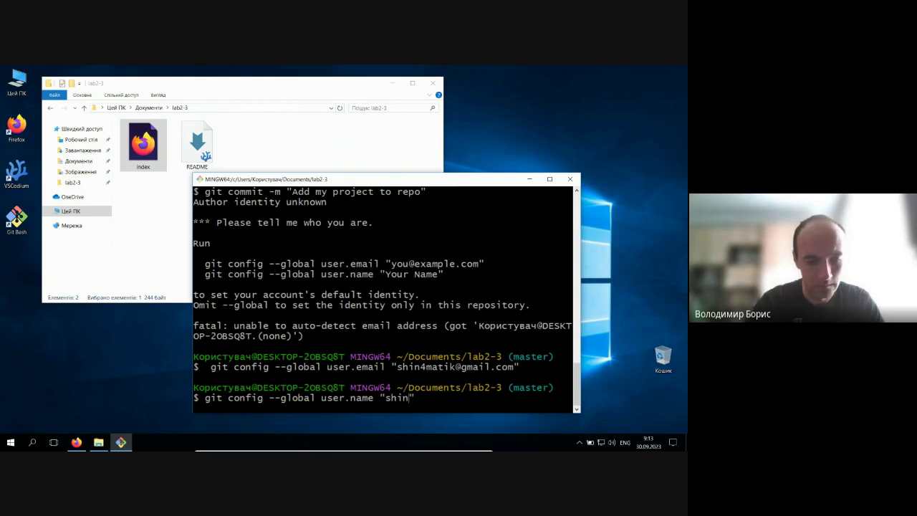
text(tik)
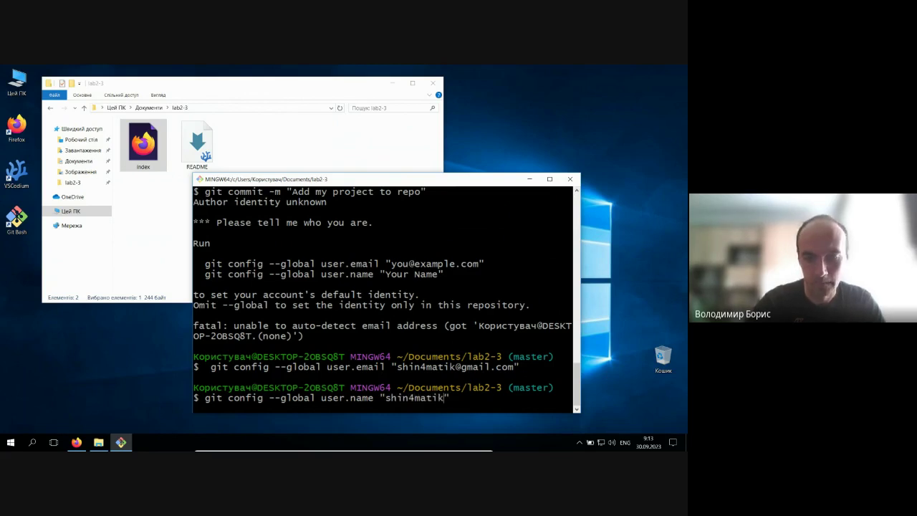
key(Return)
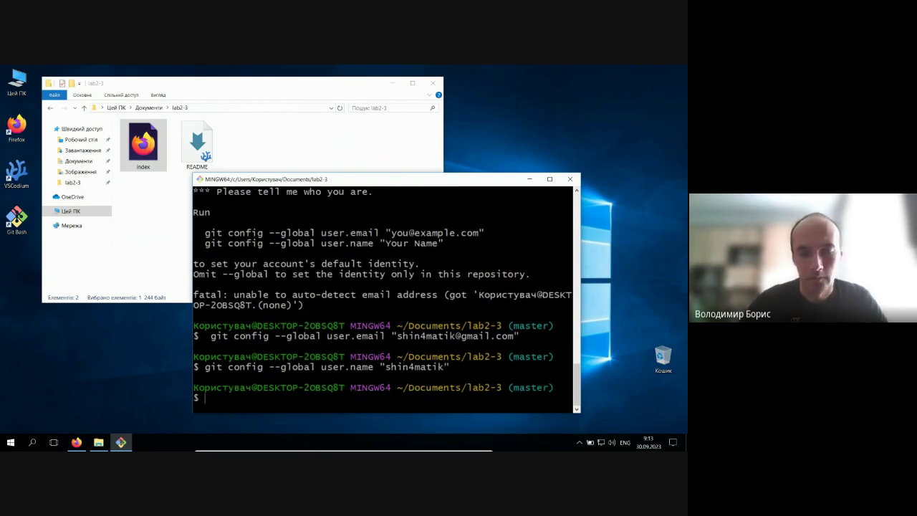
Rerun git config --list from history to show all configuration settings.
key(Up)
key(Up)
key(Up)
key(Up)
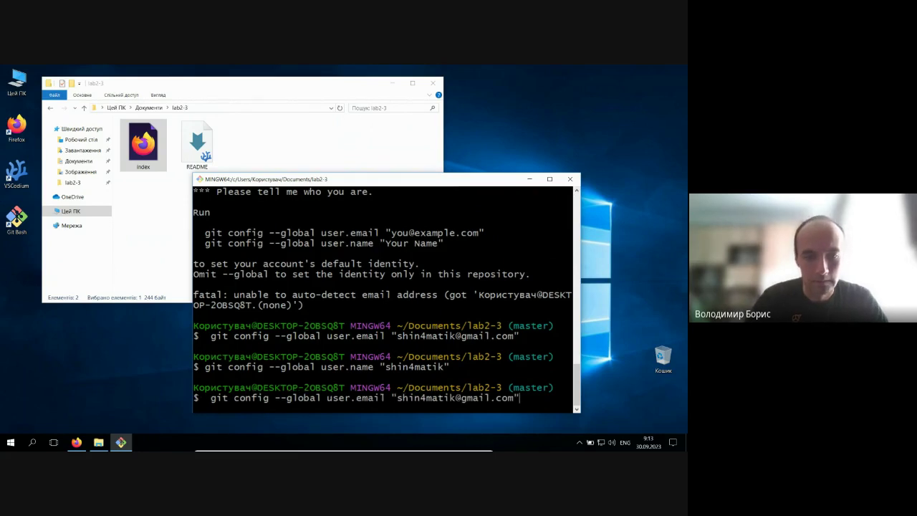
key(Up)
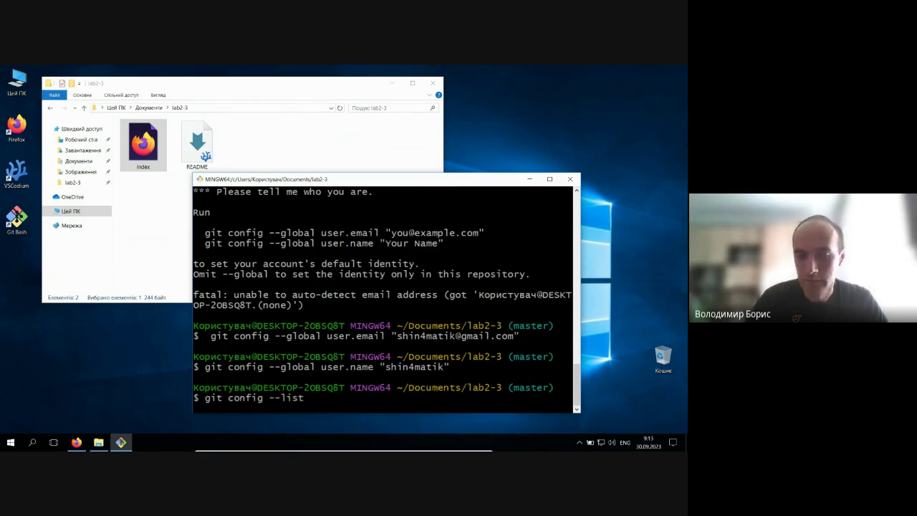
key(Return)
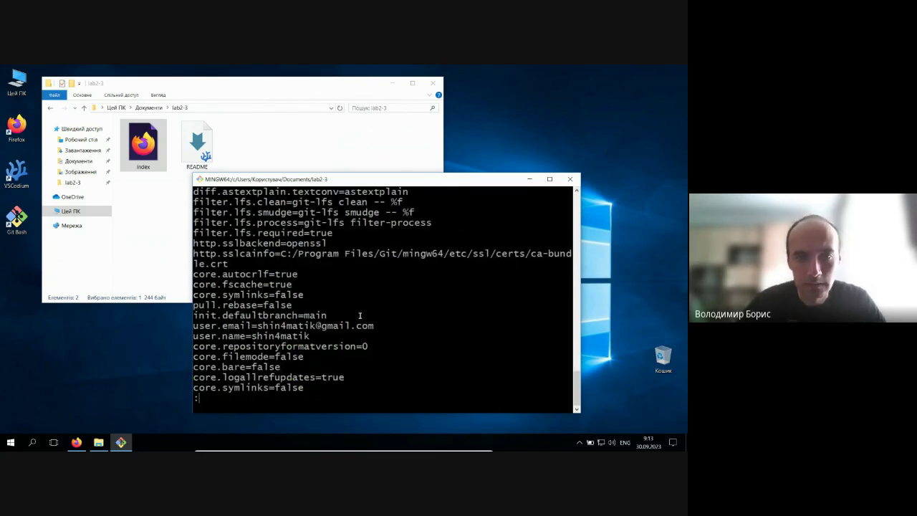
Check the new user.email and user.name entries in the listing, then quit it and clear the terminal.
scroll(356, 315, up, 3)
scroll(356, 316, down, 3)
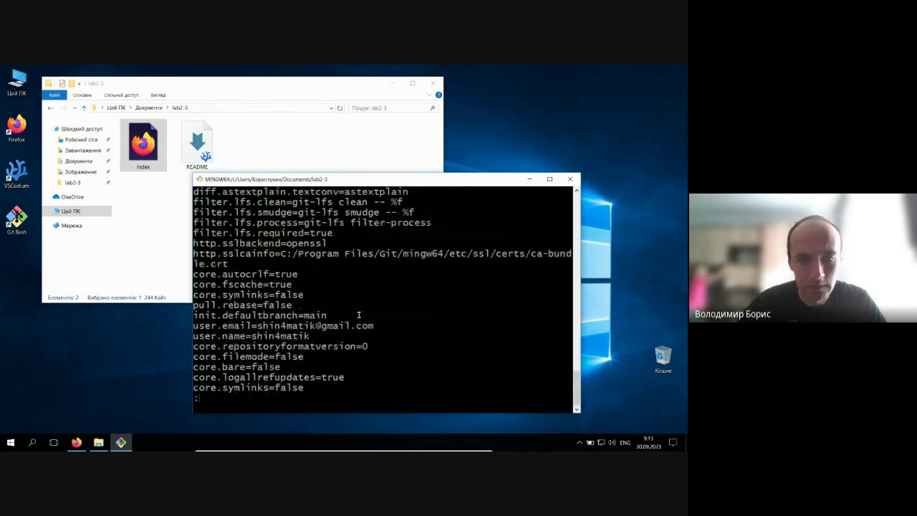
drag(315, 336, 193, 325)
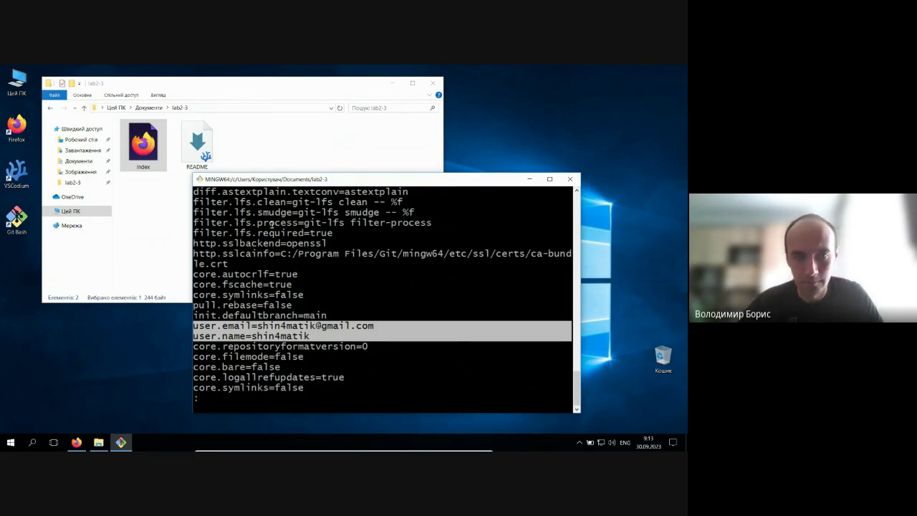
drag(252, 202, 269, 284)
drag(310, 336, 193, 326)
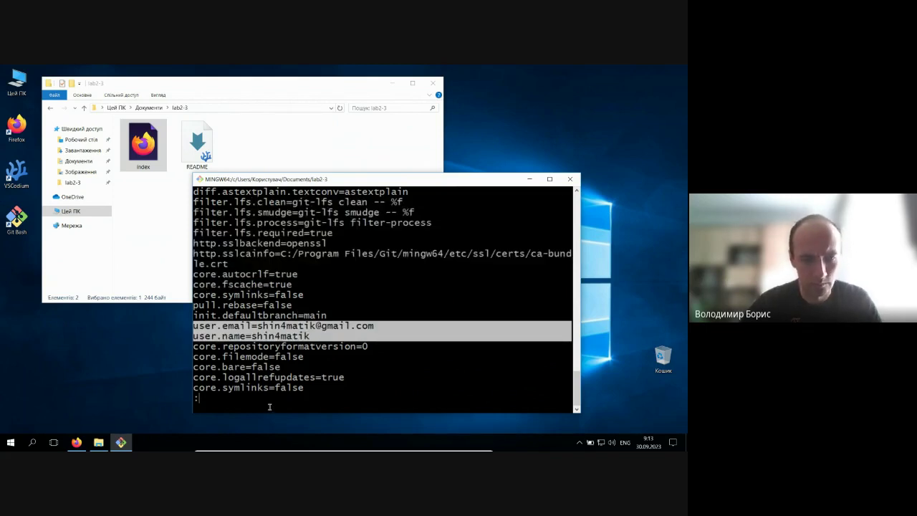
key(q)
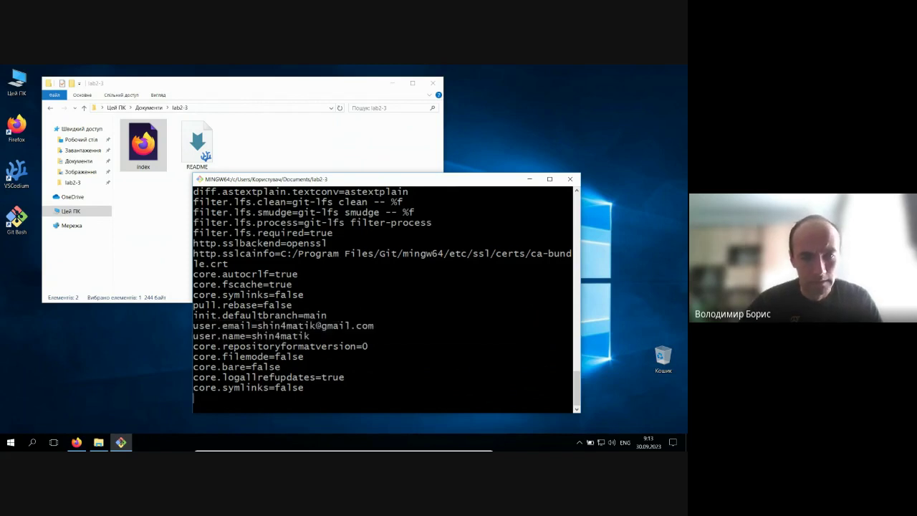
key(ctrl+l)
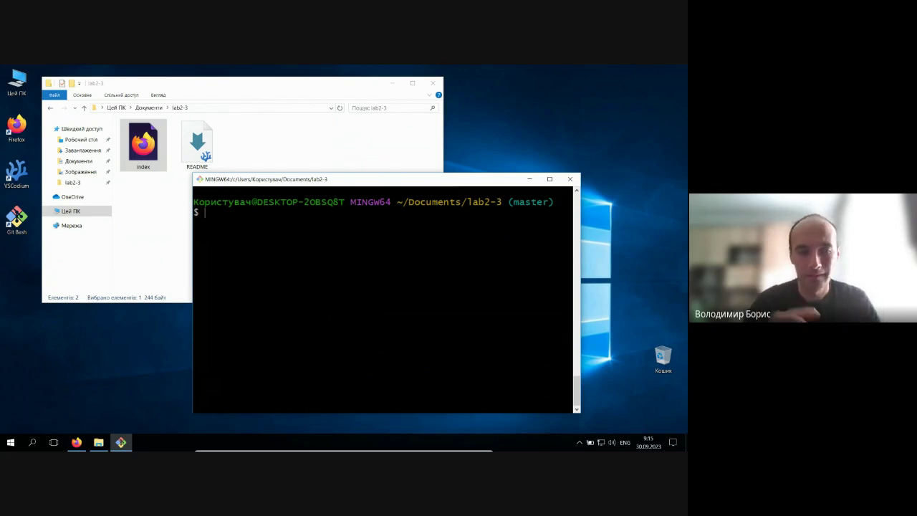
Run git push origin master from the lab2-3 repository.
click(77, 442)
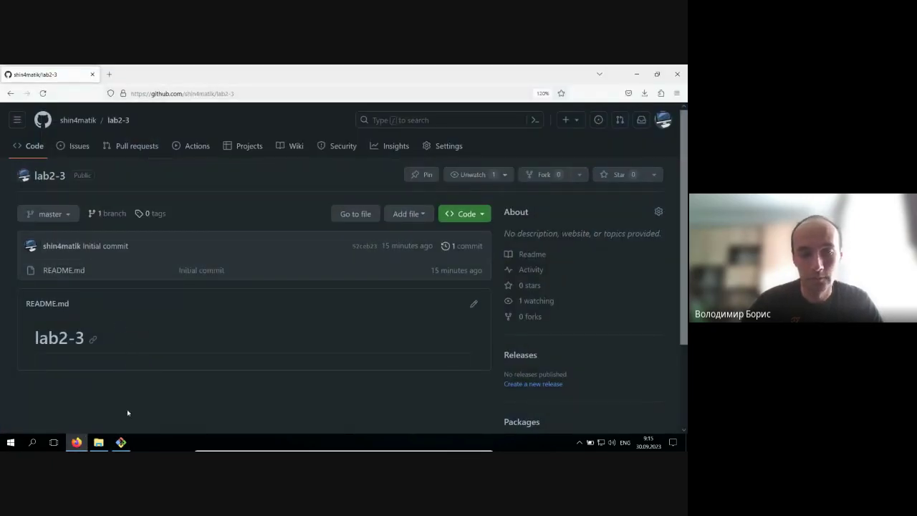
click(121, 442)
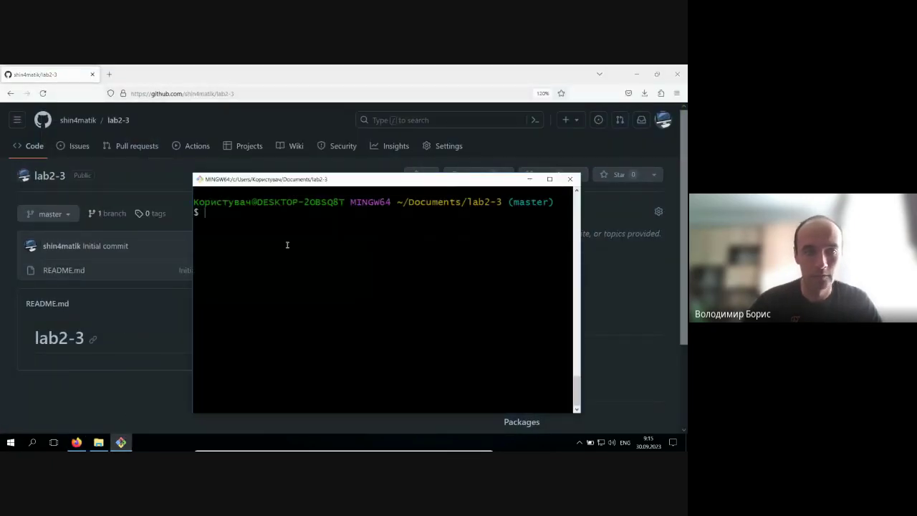
drag(298, 176, 354, 172)
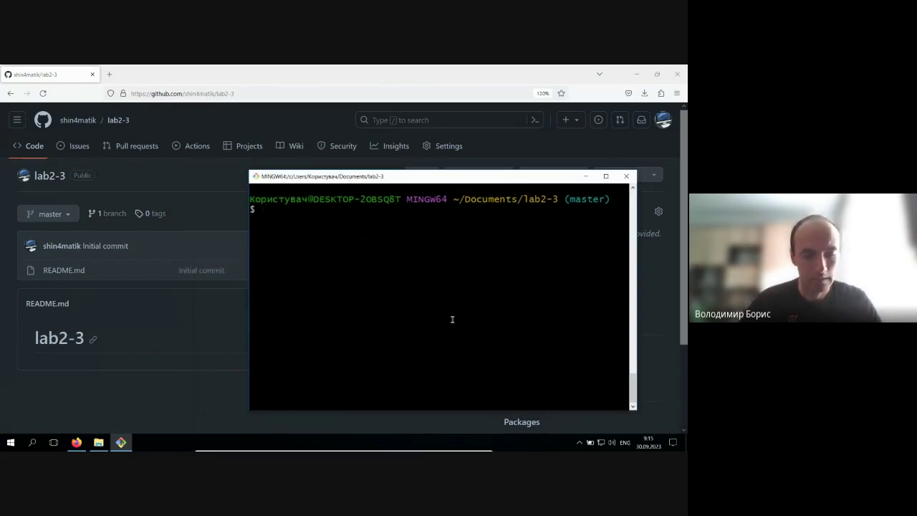
text(gi)
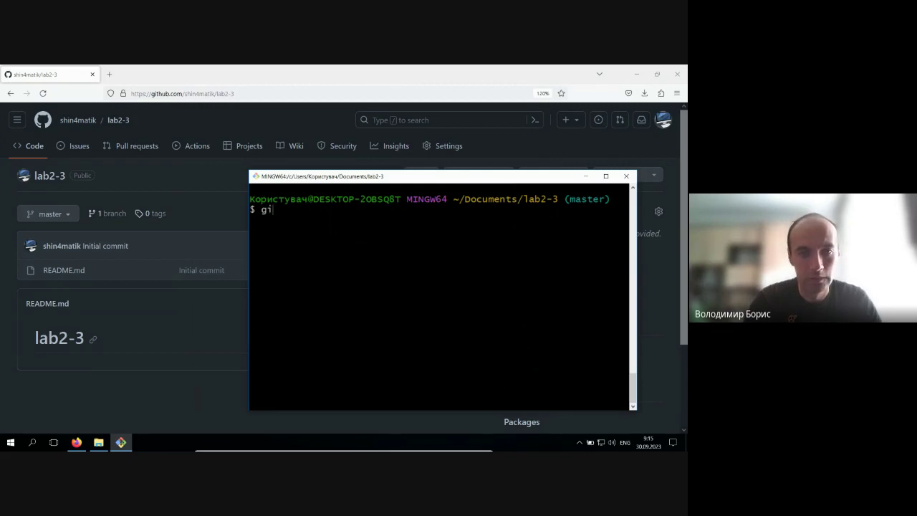
text(t pu)
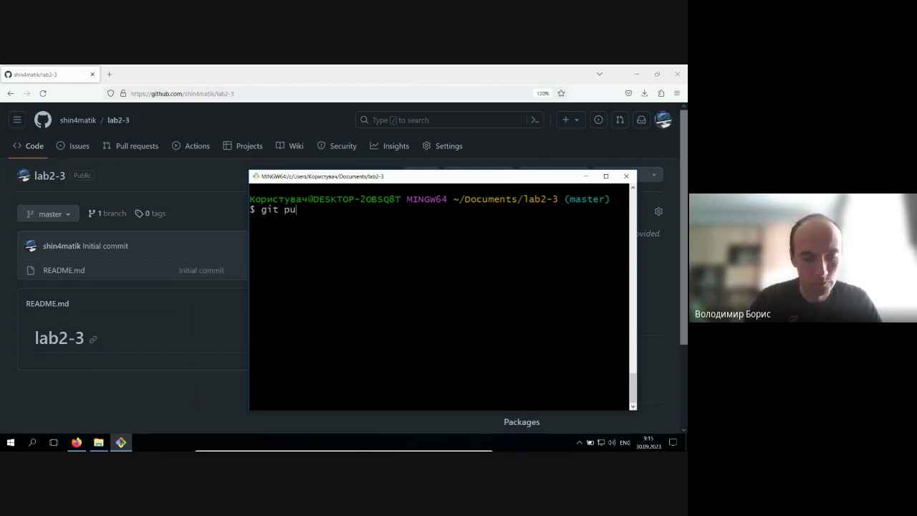
text(sh ori)
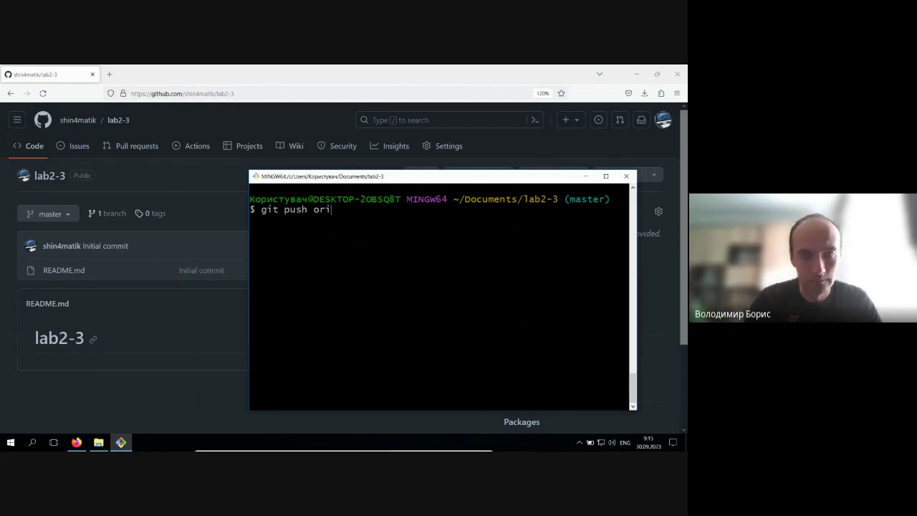
text(gin)
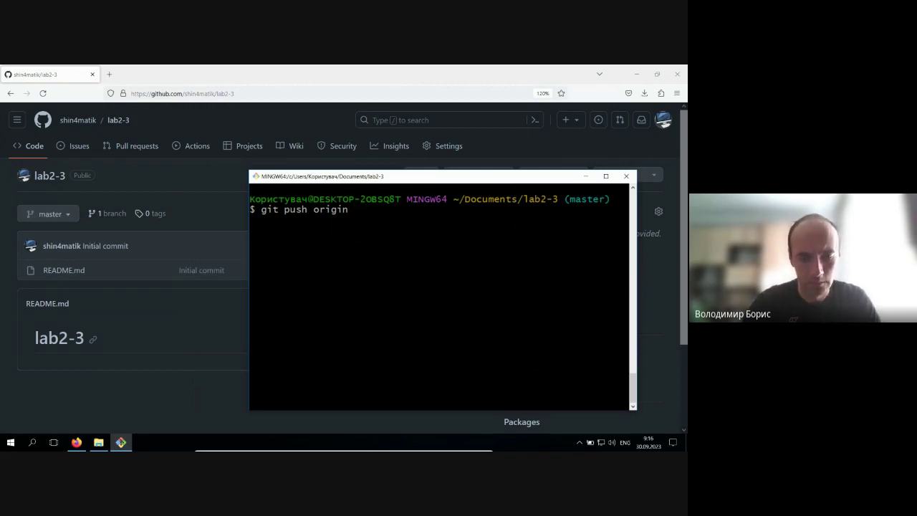
text(master)
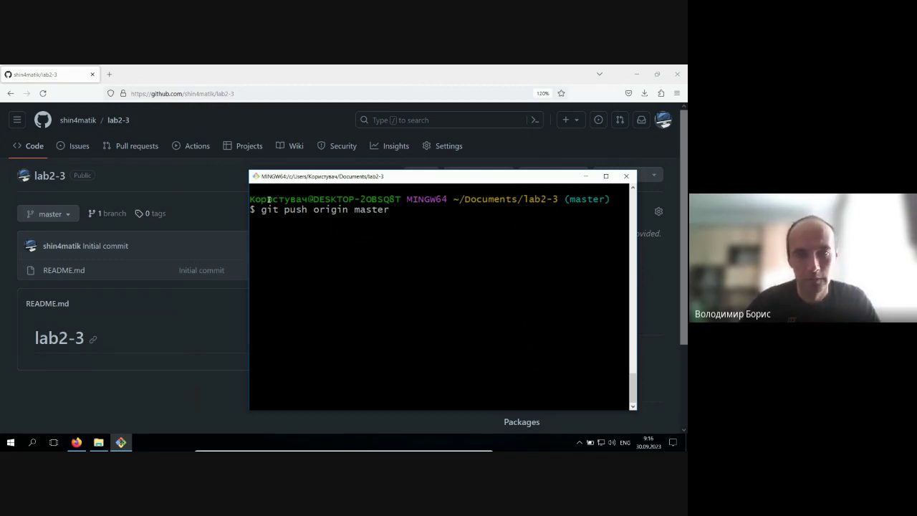
drag(252, 209, 401, 211)
click(422, 247)
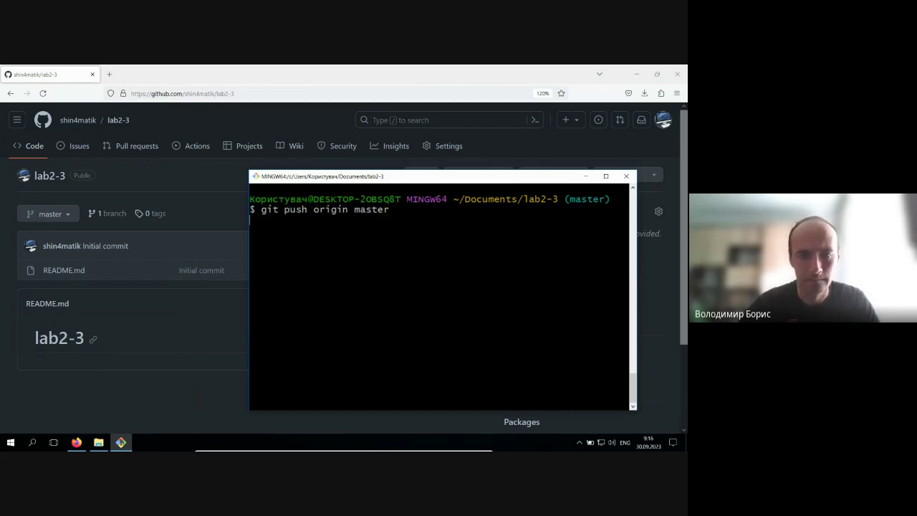
key(Return)
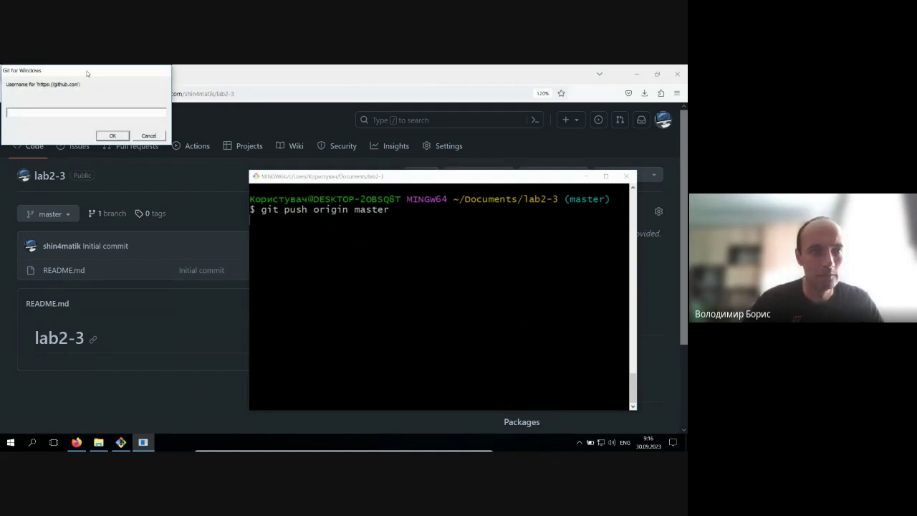
Enter your GitHub username in the Git for Windows github.com prompt and submit it.
drag(89, 72, 336, 236)
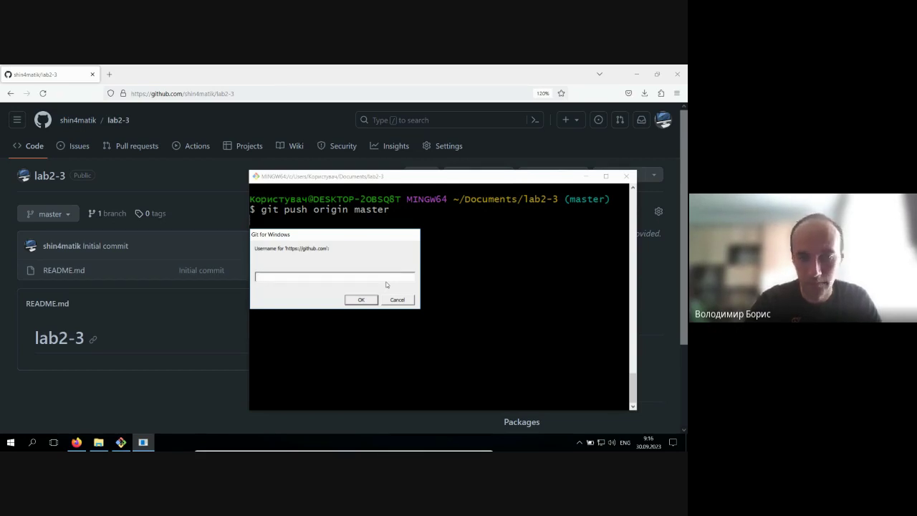
text(shi)
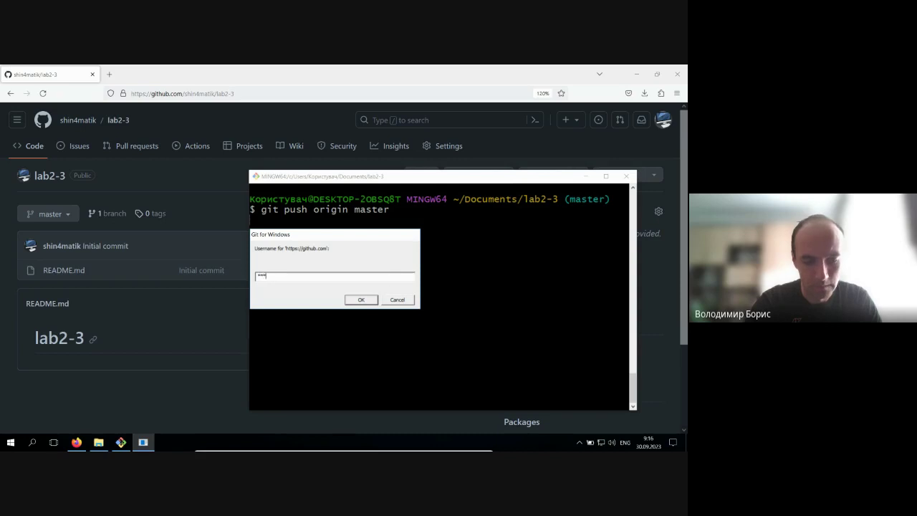
text(n4matik)
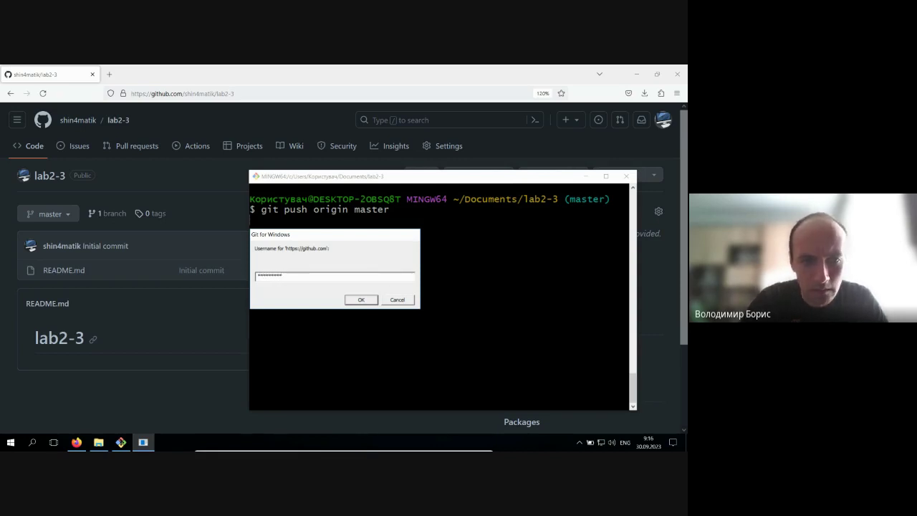
key(BackSpace)
key(BackSpace)
key(BackSpace)
key(BackSpace)
key(BackSpace)
key(BackSpace)
key(BackSpace)
key(BackSpace)
key(BackSpace)
key(BackSpace)
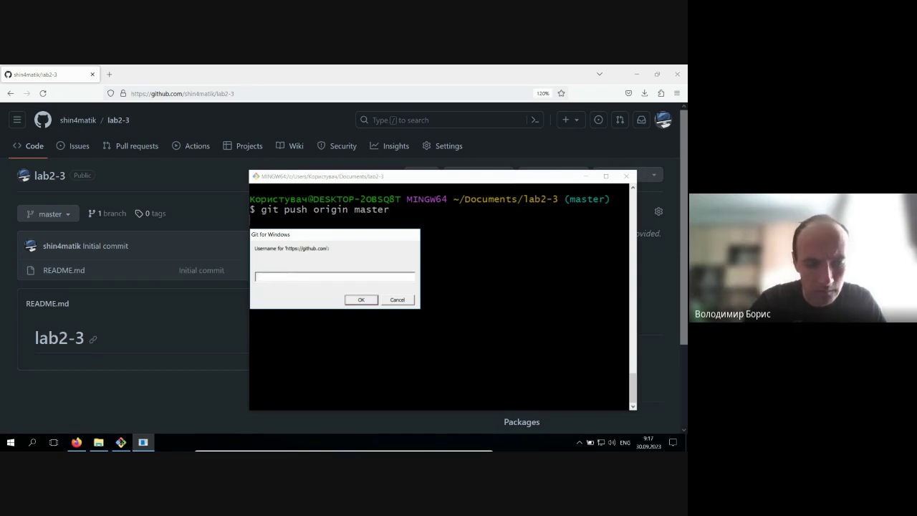
text(shin)
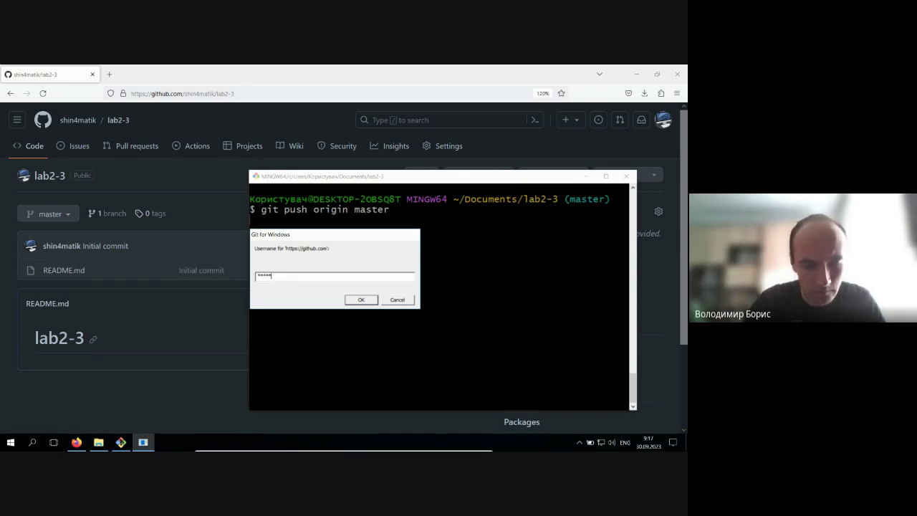
text(4matik)
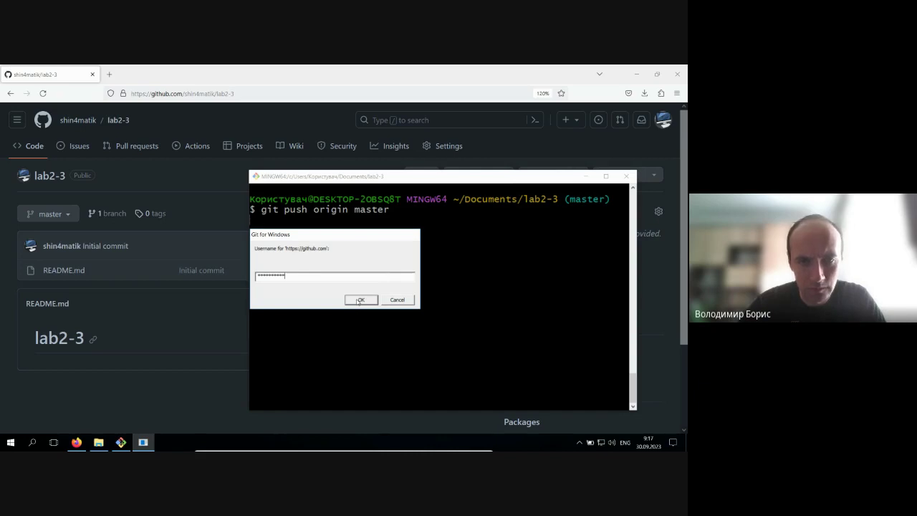
click(360, 301)
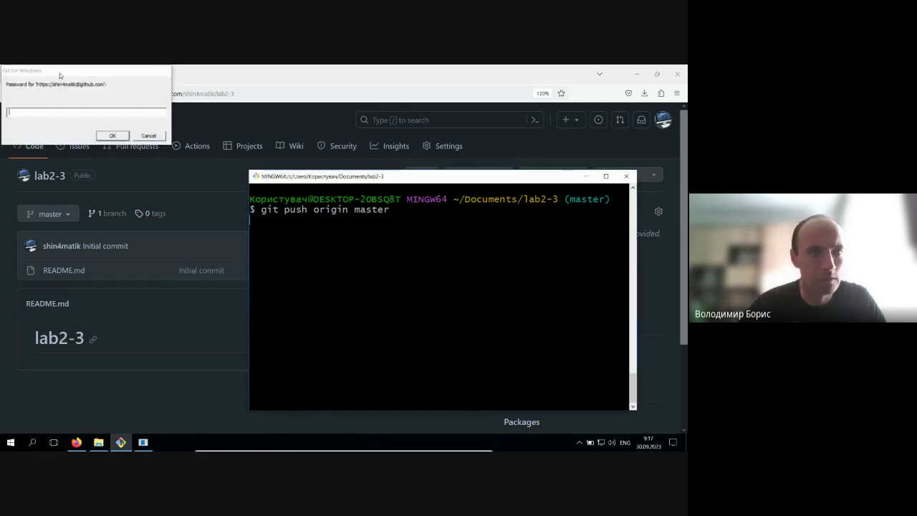
Paste the account password into the github.com password prompt via the Вставити (Paste) option.
drag(60, 80, 303, 230)
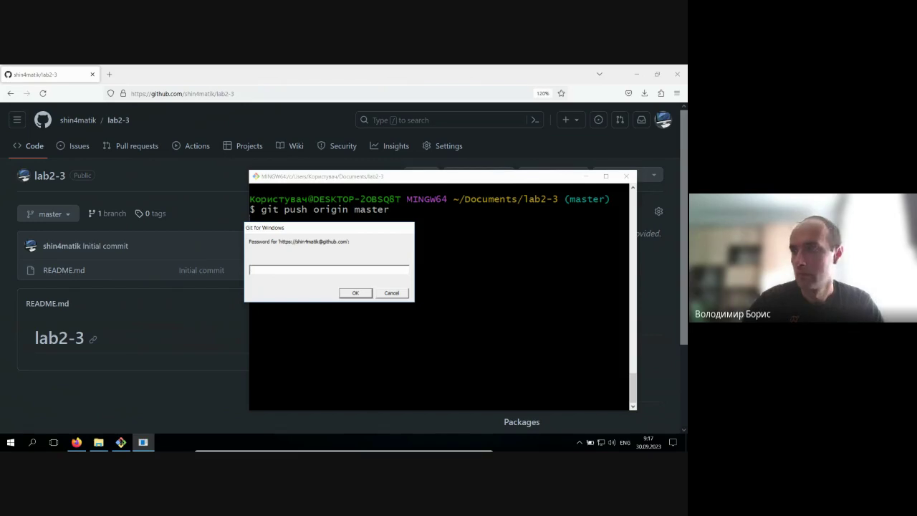
right_click(260, 272)
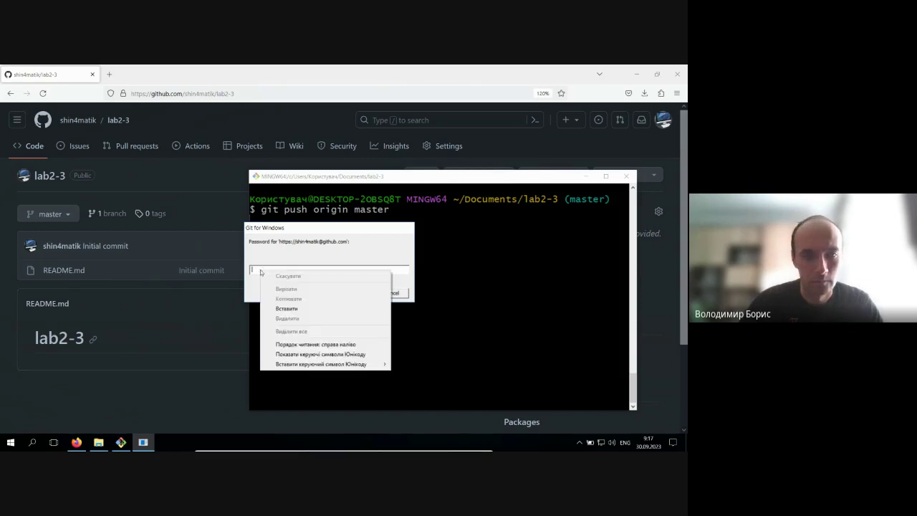
click(286, 308)
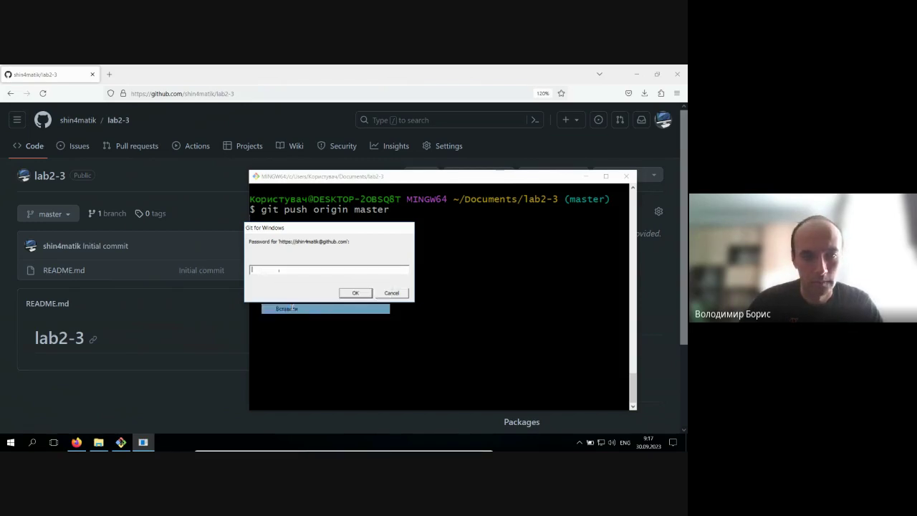
Submit the password, widen the terminal, and select the 'password authentication removed' error line.
click(368, 293)
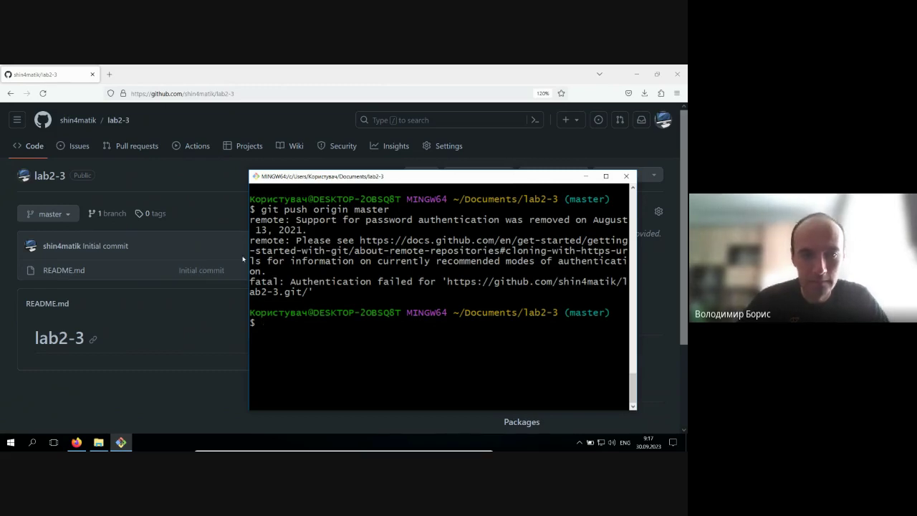
drag(249, 257, 134, 245)
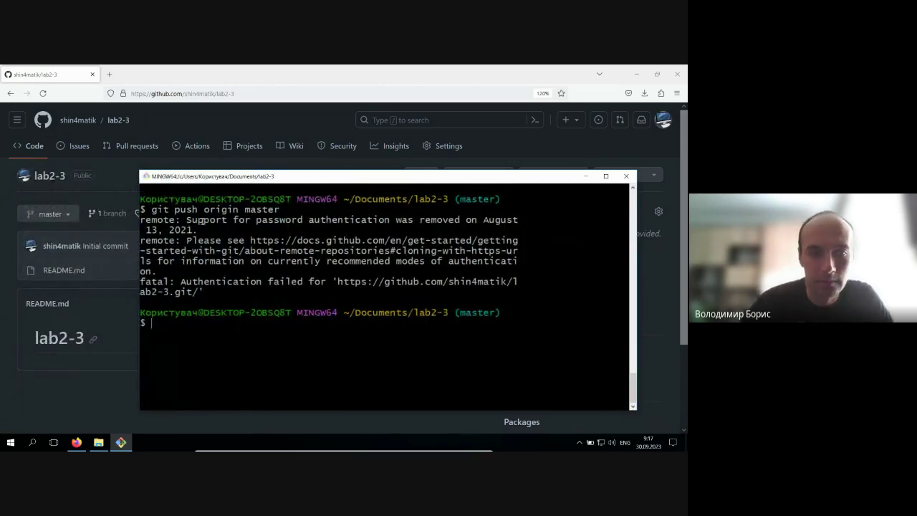
drag(185, 221, 244, 220)
triple_click(275, 223)
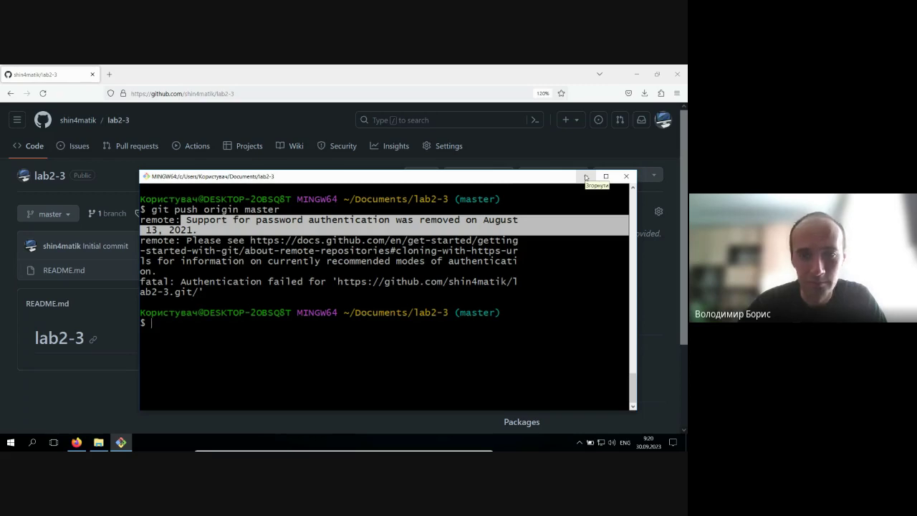
Search Google for 'github ssh key' in a new Firefox tab.
click(585, 176)
click(109, 74)
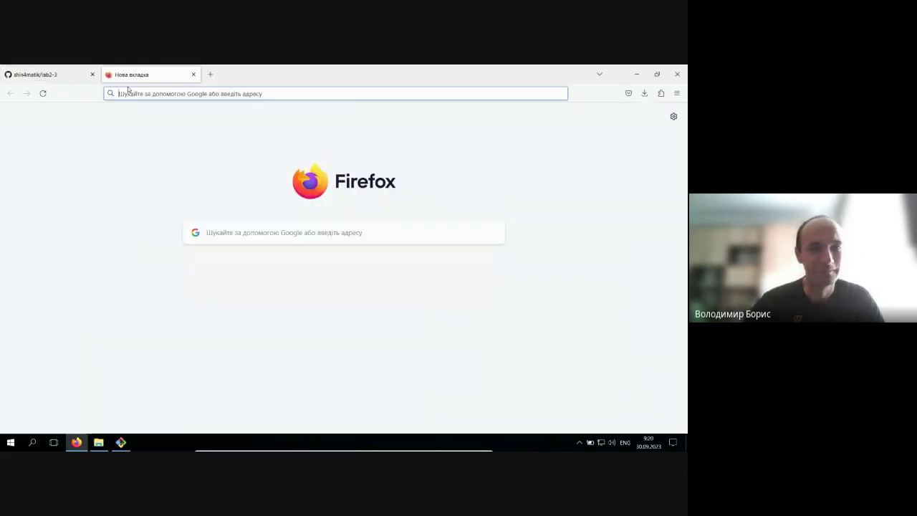
click(142, 94)
text(g)
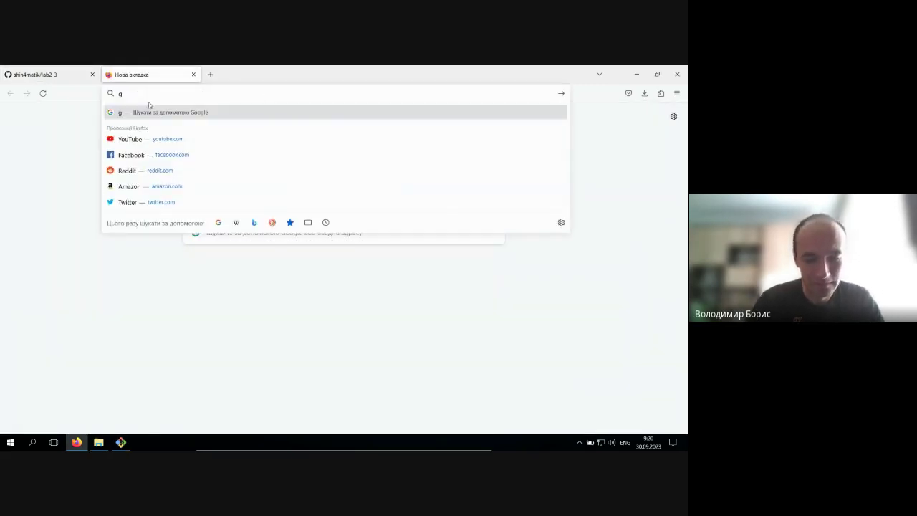
text(ithub)
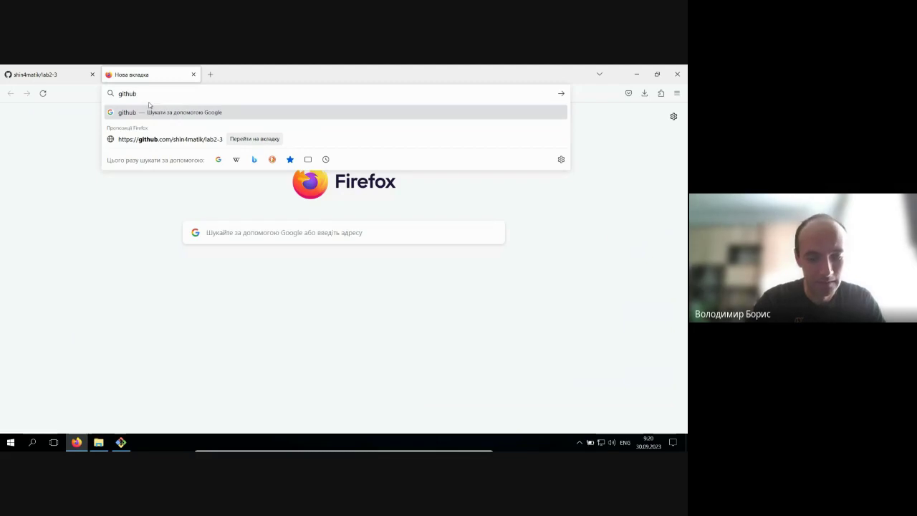
text( ssh key)
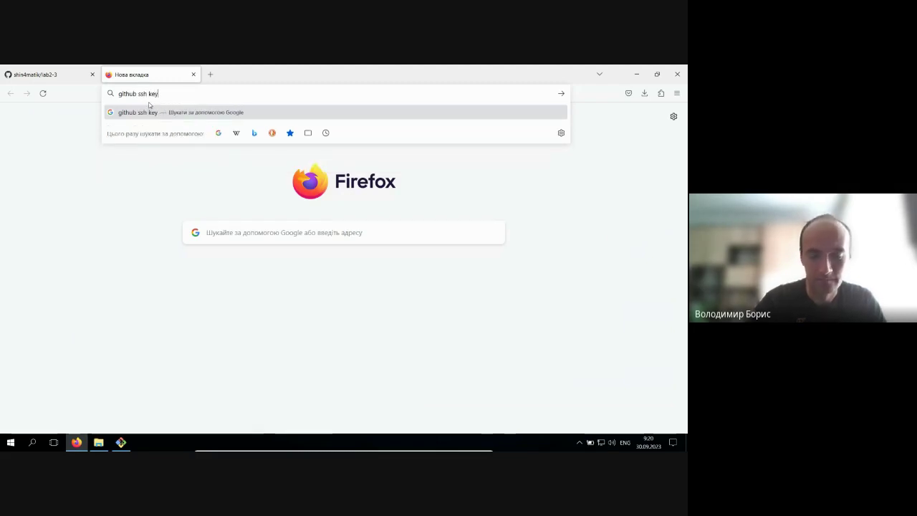
key(Return)
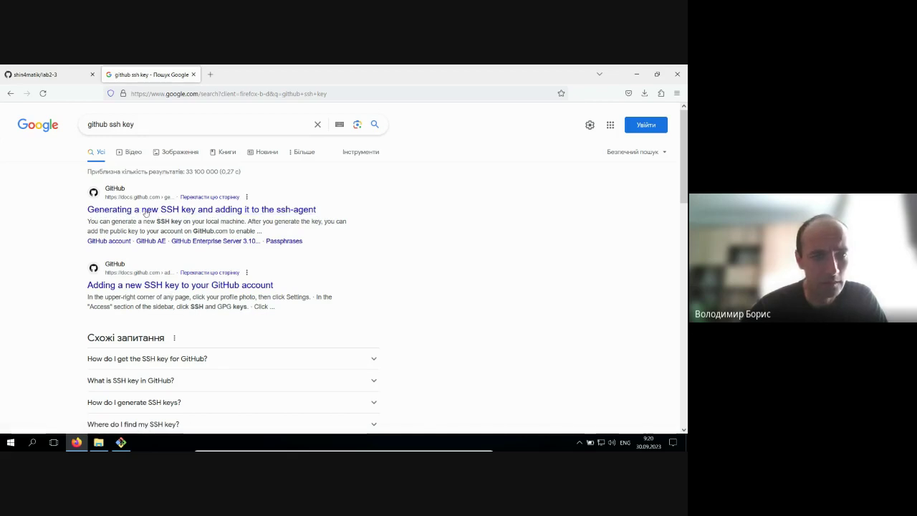
Open GitHub Docs' 'Generating a new SSH key' guide and zoom the page to 110%.
click(147, 213)
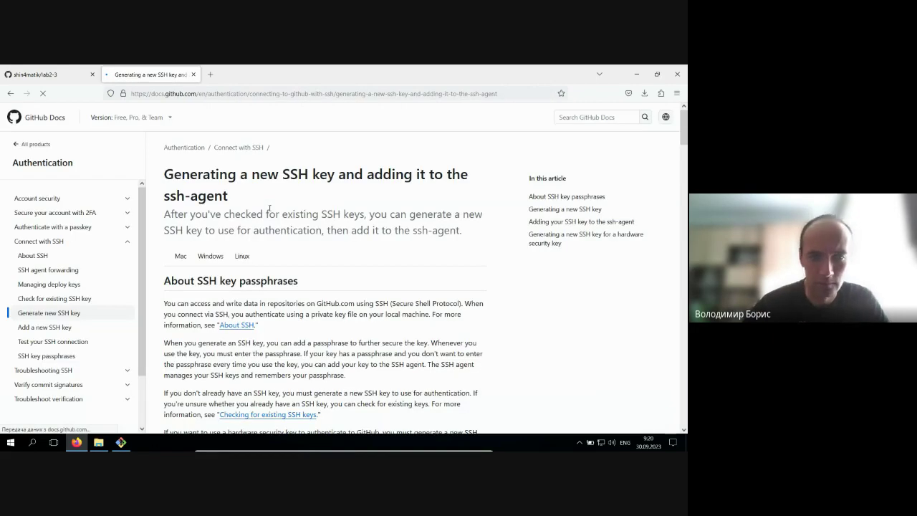
scroll(290, 228, down, 3)
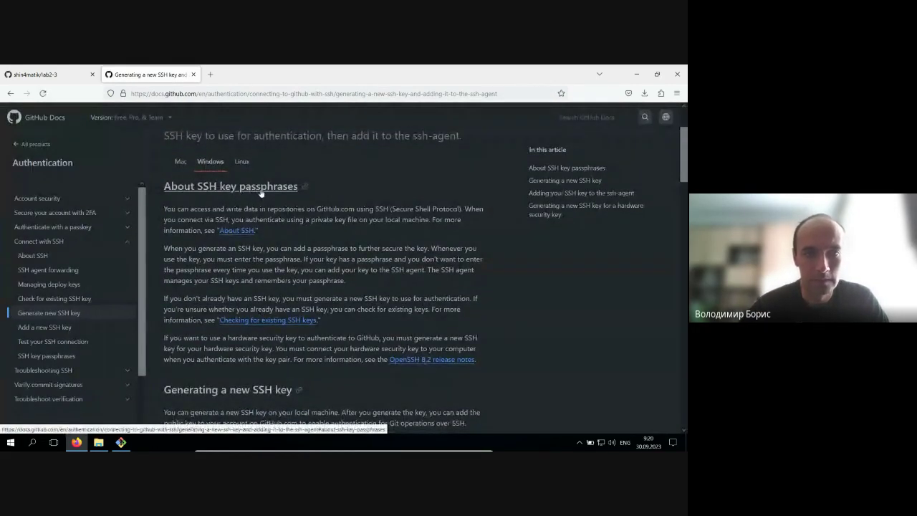
scroll(286, 241, down, 2)
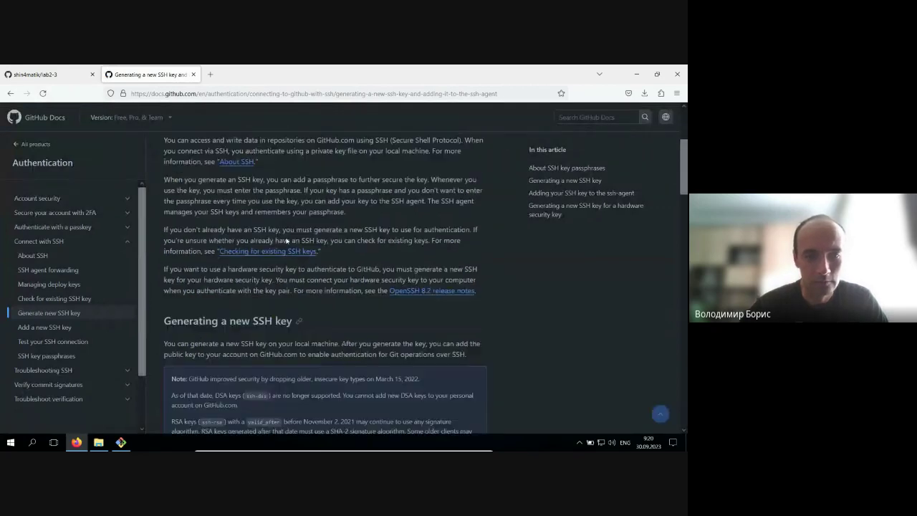
scroll(287, 241, down, 5)
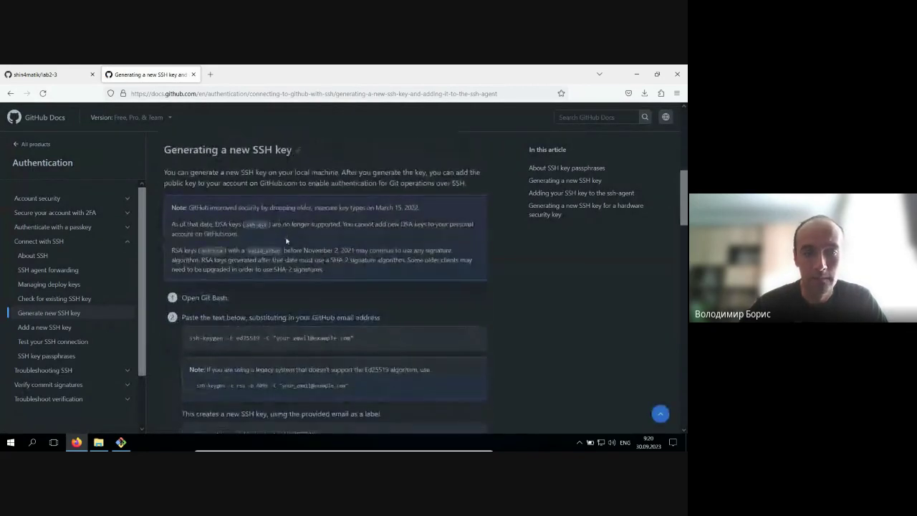
scroll(286, 239, up, 3)
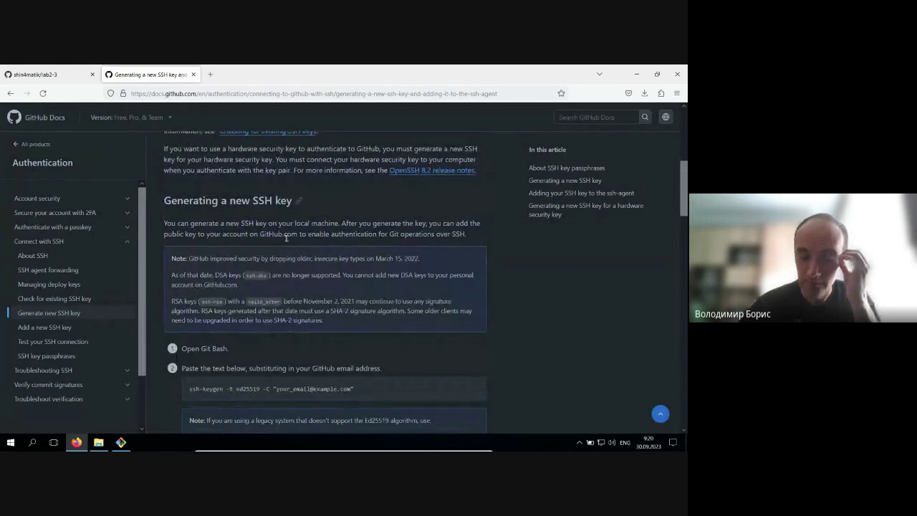
key(ctrl+plus)
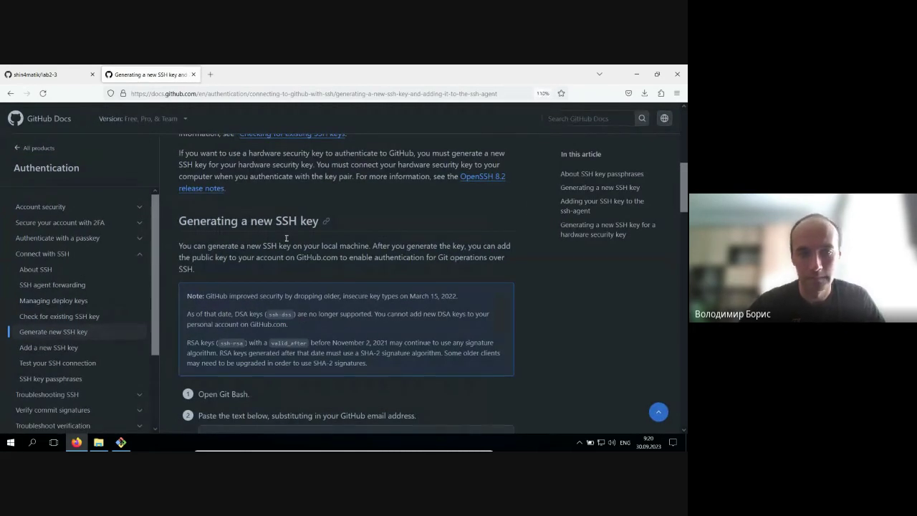
scroll(285, 239, down, 1)
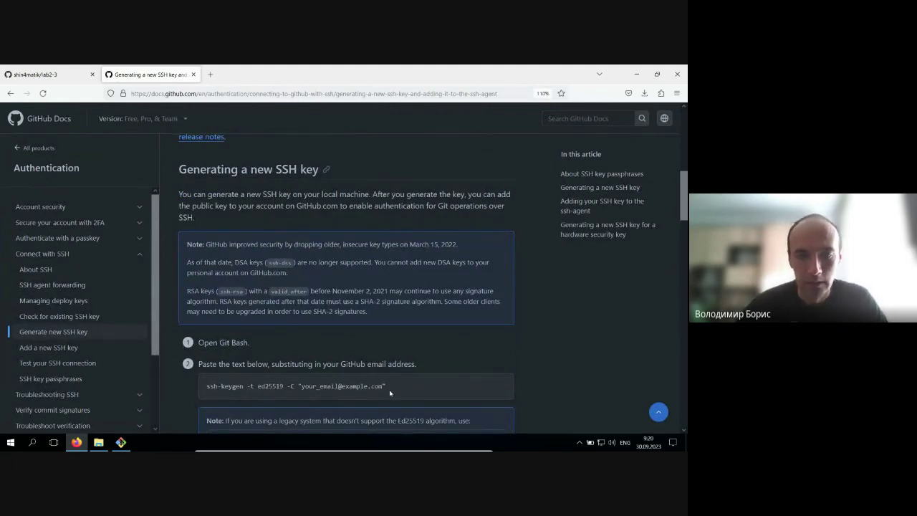
Read through to step 2, the ssh-keygen command under 'Open Git Bash'.
drag(386, 386, 259, 386)
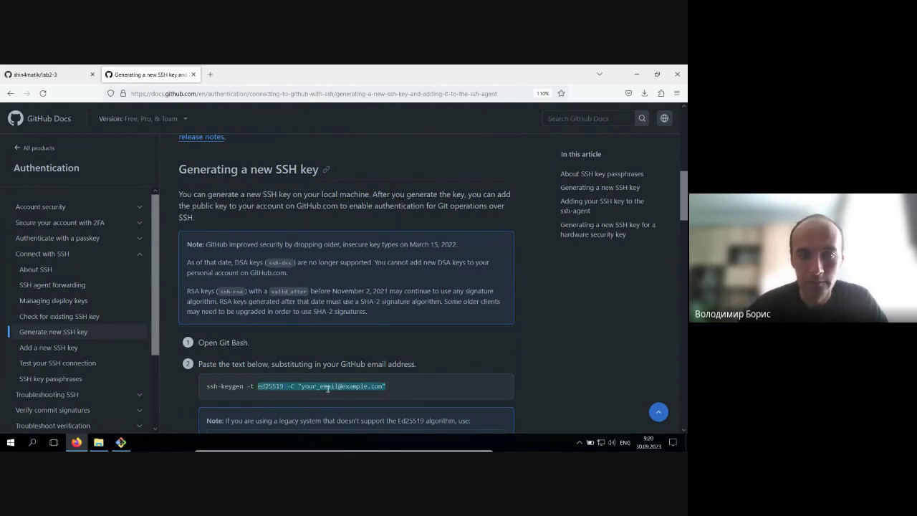
scroll(342, 347, down, 1)
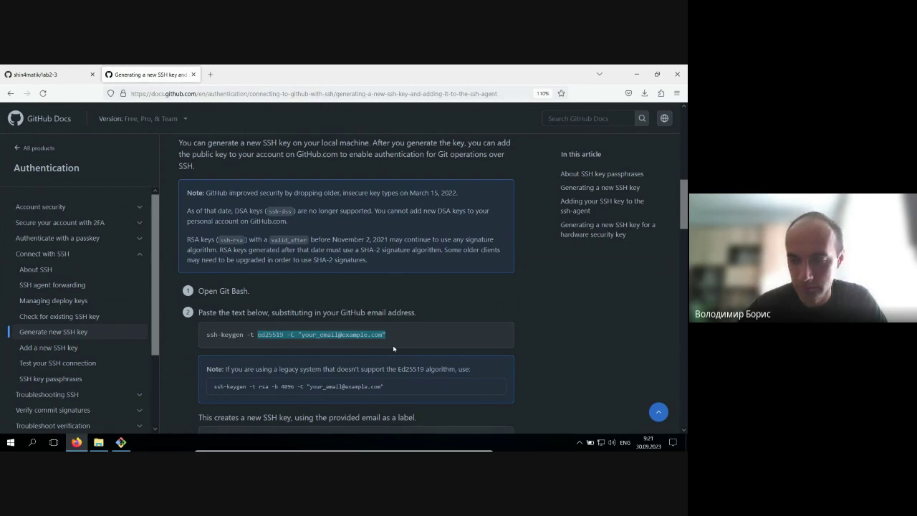
click(213, 343)
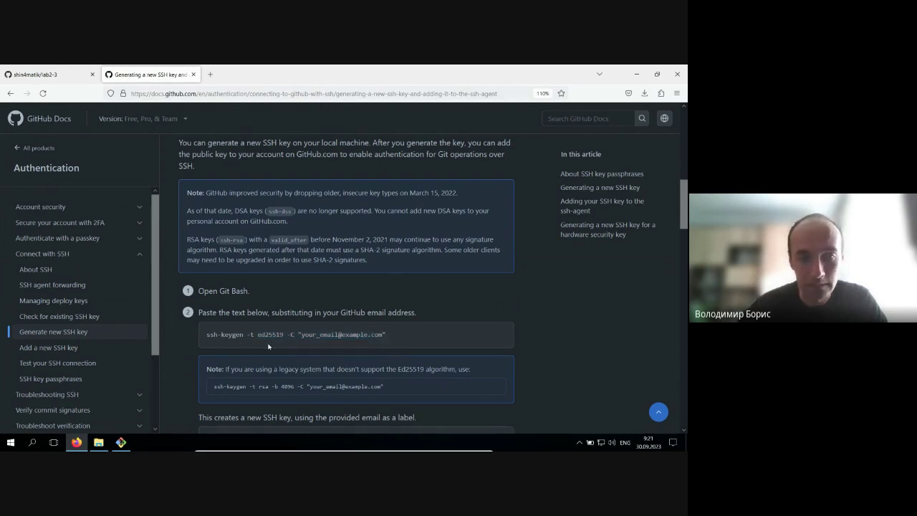
scroll(288, 334, down, 1)
scroll(290, 334, down, 1)
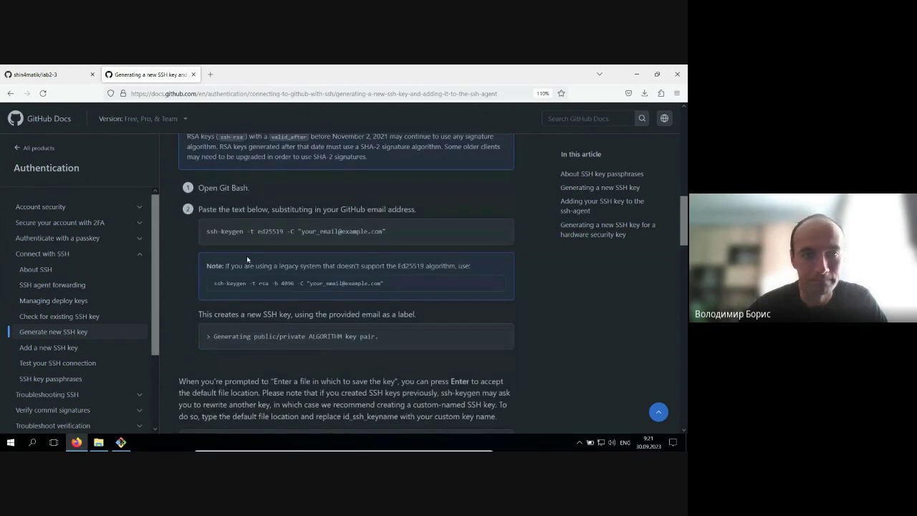
drag(250, 188, 417, 208)
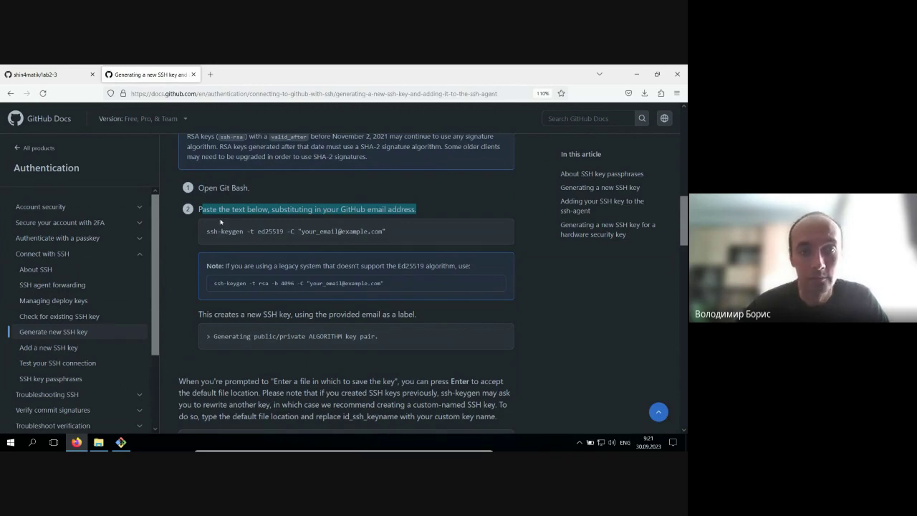
scroll(301, 220, up, 1)
scroll(289, 216, down, 1)
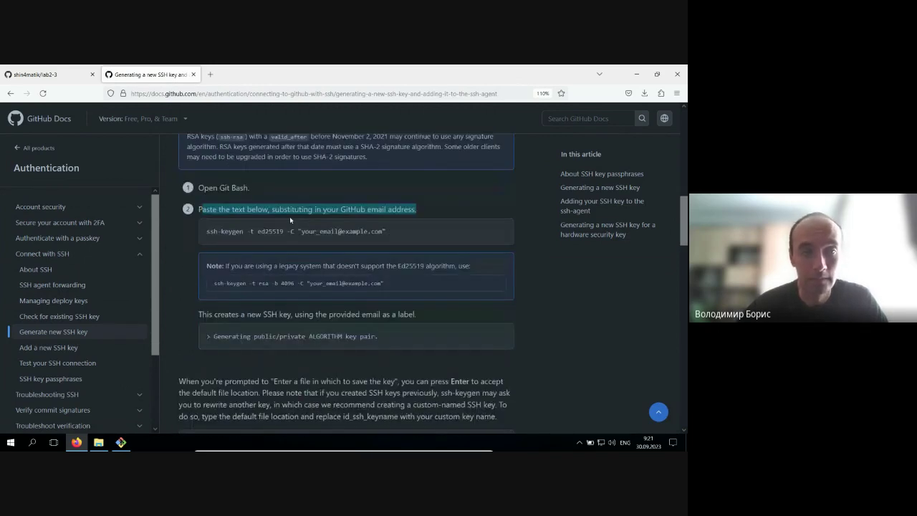
Clear the Git Bash terminal and copy the ssh-keygen -t ed25519 -C command from the docs.
click(120, 441)
key(ctrl+l)
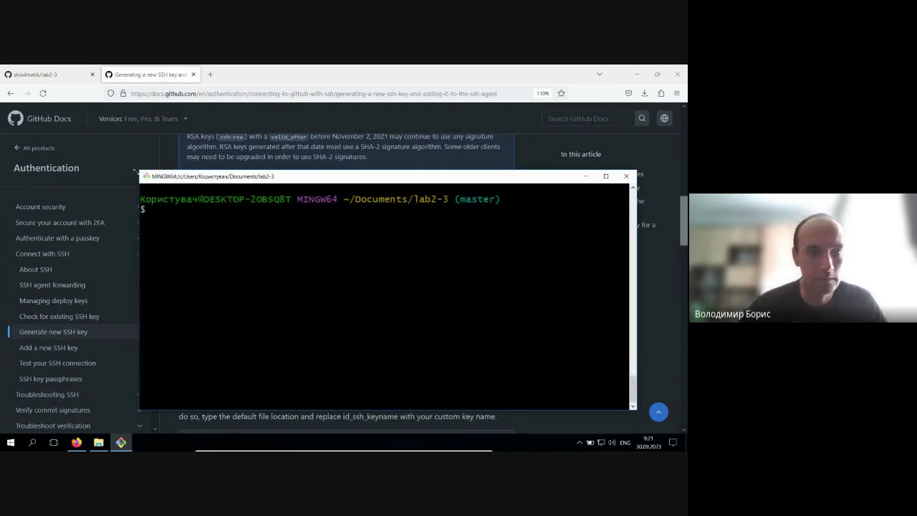
drag(141, 171, 254, 306)
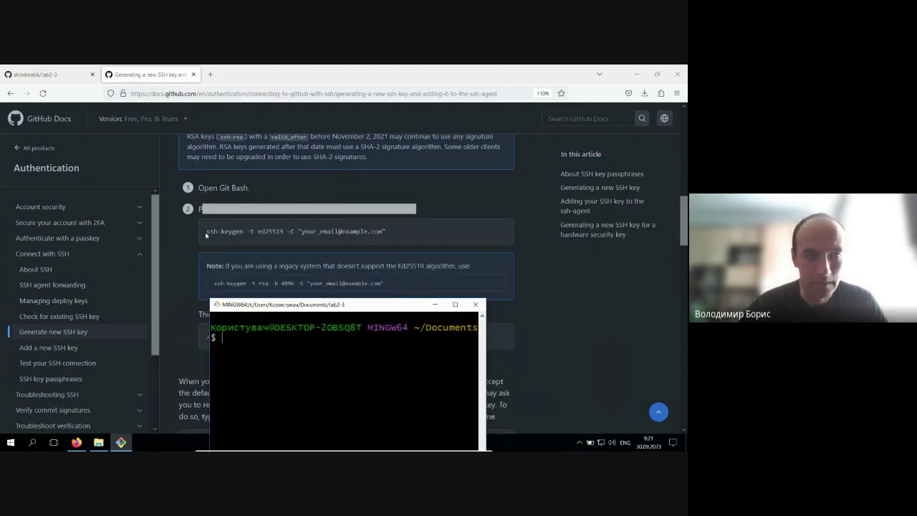
drag(206, 232, 318, 239)
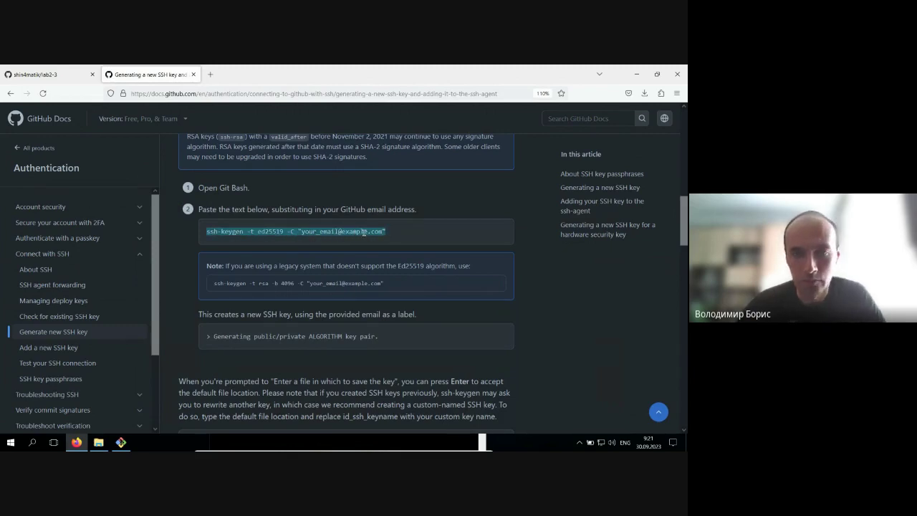
right_click(365, 232)
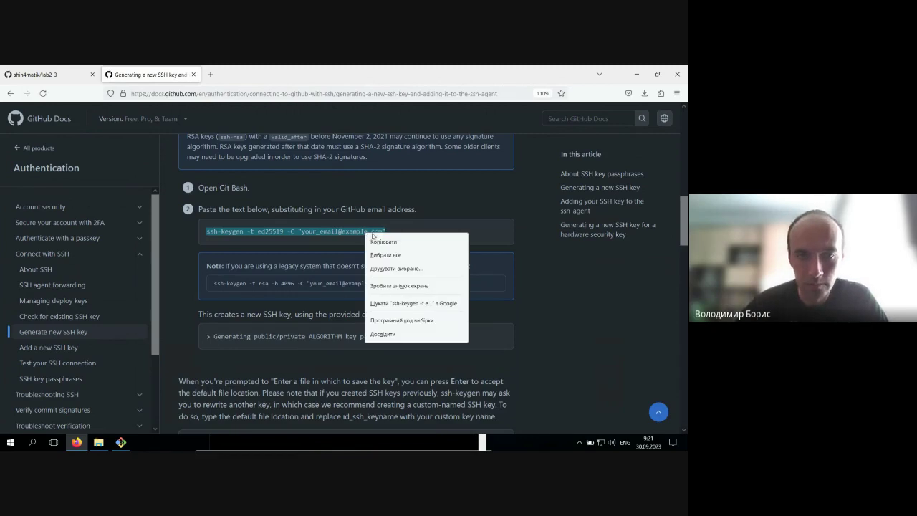
click(383, 242)
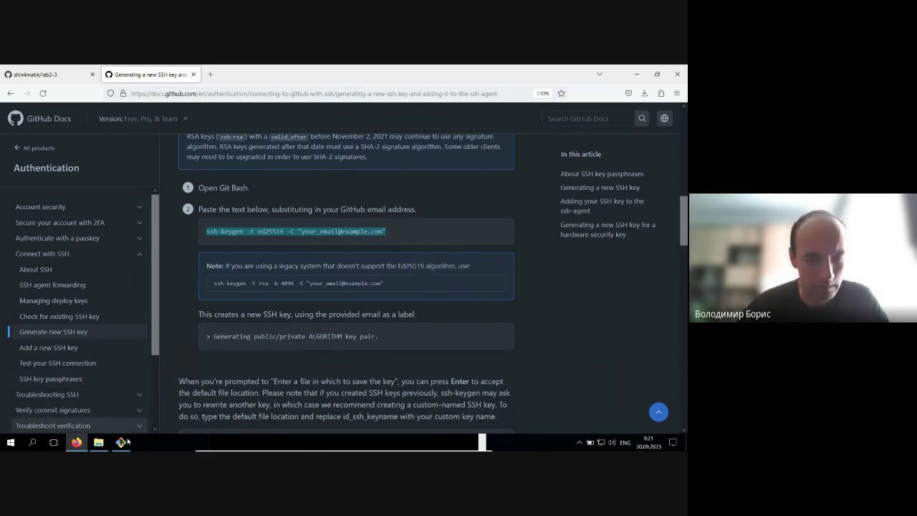
Paste the ssh-keygen command at the lab2-3 prompt without running it.
click(121, 442)
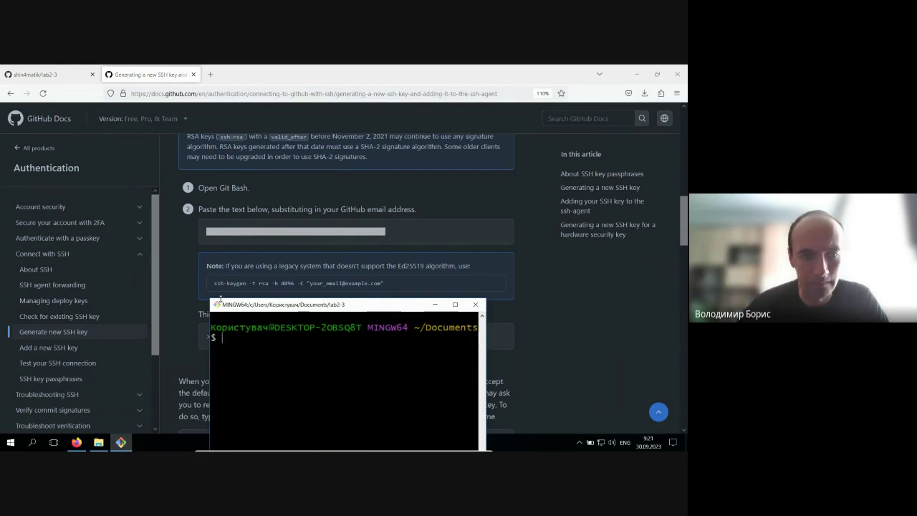
drag(210, 299, 333, 173)
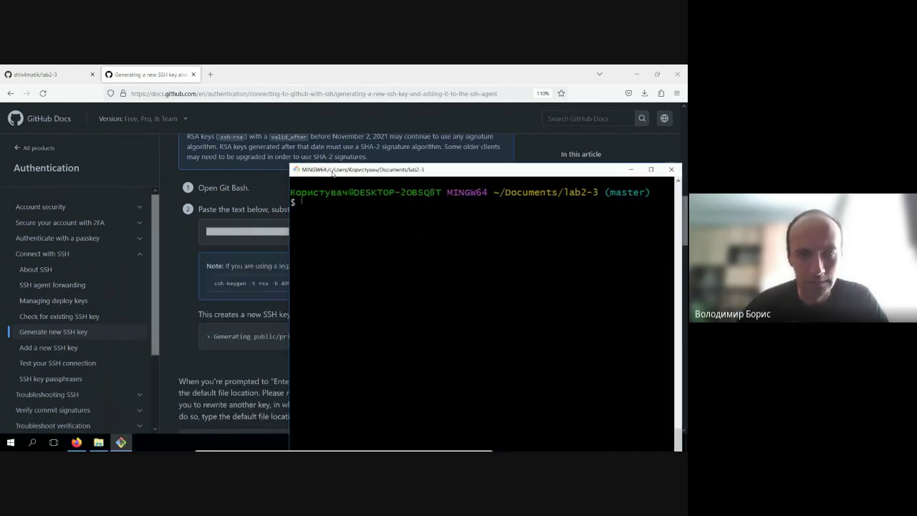
right_click(322, 207)
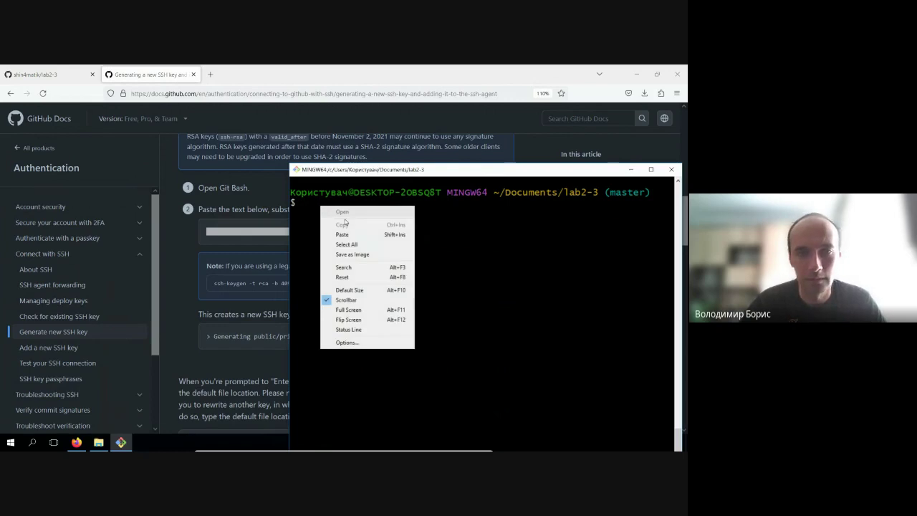
click(342, 234)
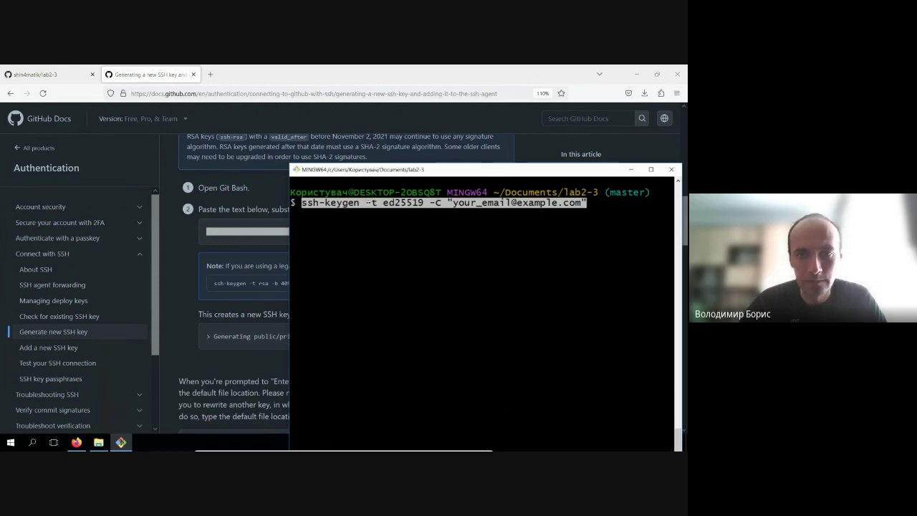
mouse_move(369, 203)
mouse_down()
mouse_move(433, 203)
mouse_move(382, 203)
mouse_up()
Strip the ed25519 key type from the pasted ssh-keygen command, then erase the edited line.
click(421, 202)
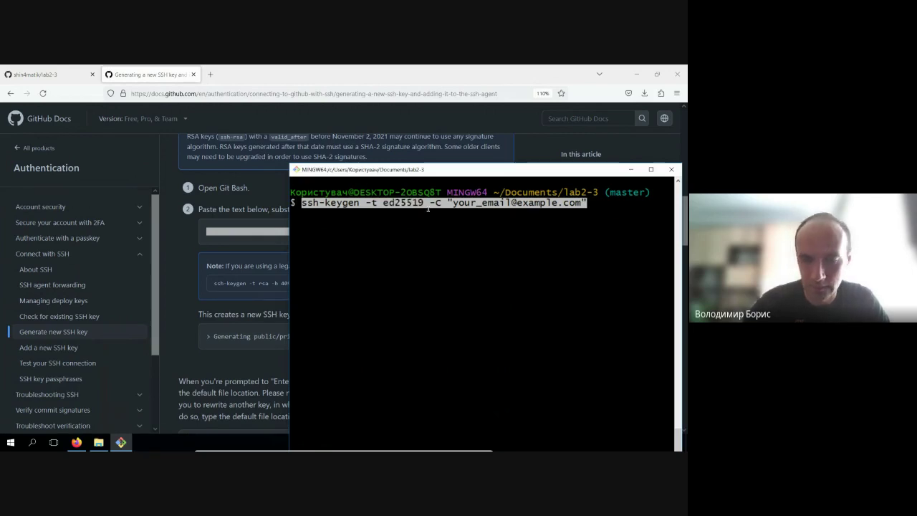
click(428, 208)
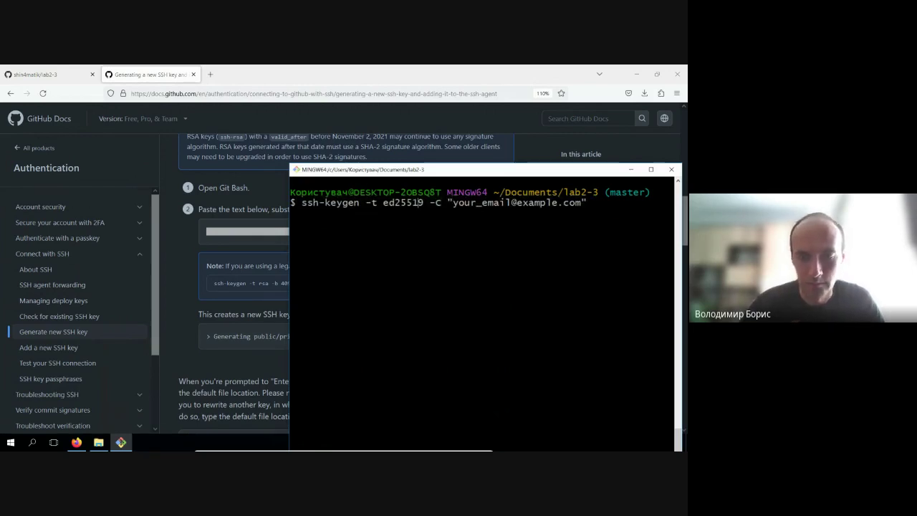
key(Left)
key(Left)
key(Left)
key(BackSpace)
key(BackSpace)
key(BackSpace)
key(BackSpace)
key(BackSpace)
key(BackSpace)
key(BackSpace)
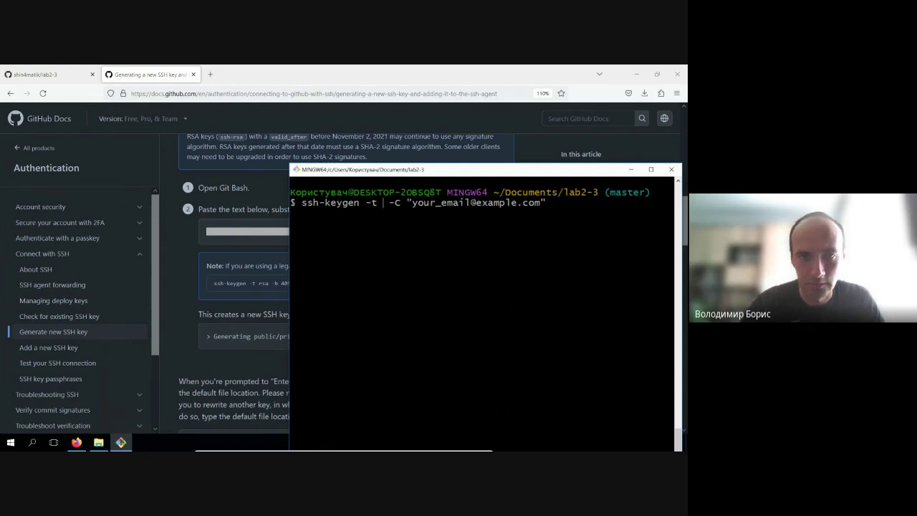
text(sha)
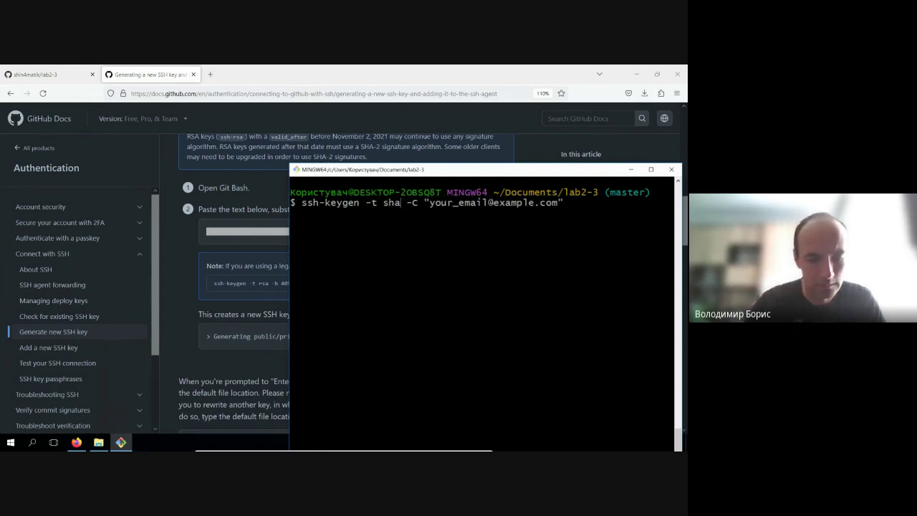
text(256)
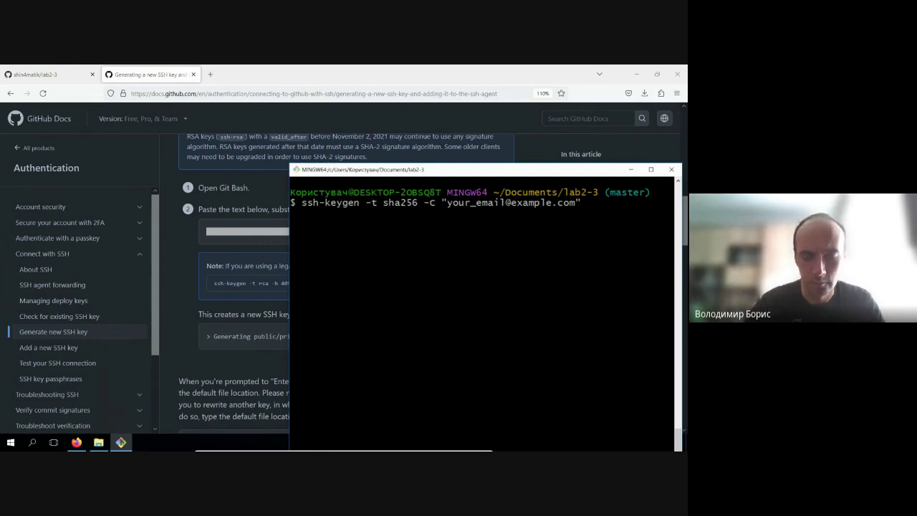
key(BackSpace)
key(BackSpace)
key(BackSpace)
key(BackSpace)
key(BackSpace)
key(BackSpace)
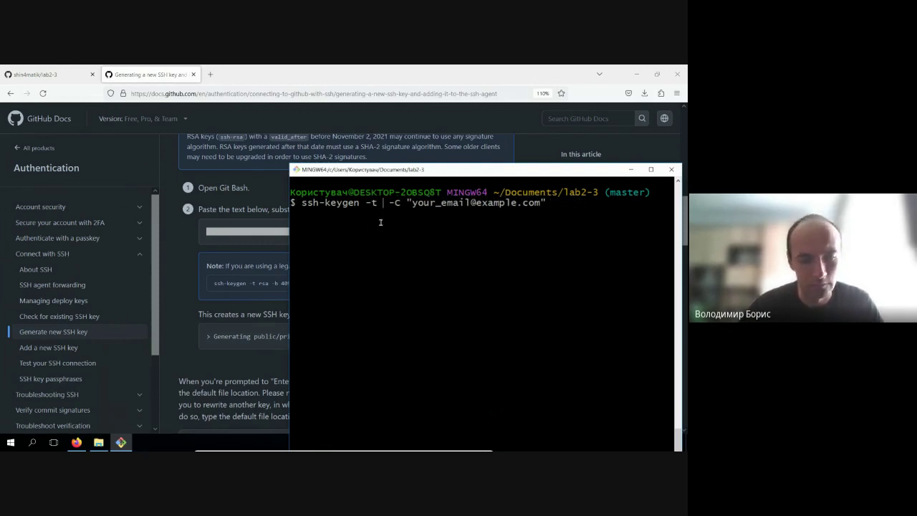
drag(561, 206, 304, 204)
key(ctrl+c)
key(BackSpace)
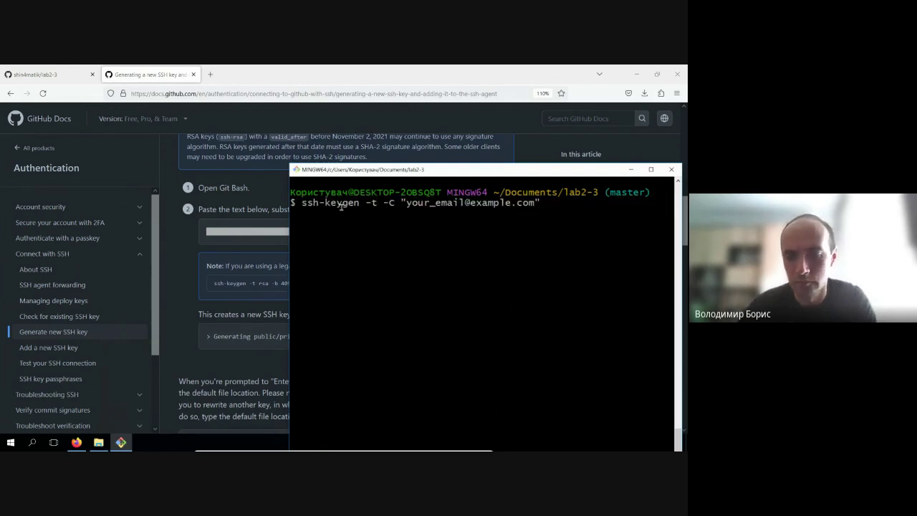
key(Delete)
key(Delete)
key(Delete)
key(Delete)
key(Delete)
key(Delete)
key(Delete)
key(Delete)
key(Delete)
key(Delete)
key(Delete)
key(Delete)
key(Delete)
key(Delete)
key(Delete)
key(Delete)
key(Delete)
key(Delete)
key(Delete)
key(Delete)
key(Delete)
key(Delete)
key(Delete)
key(Delete)
key(Delete)
key(Delete)
key(Delete)
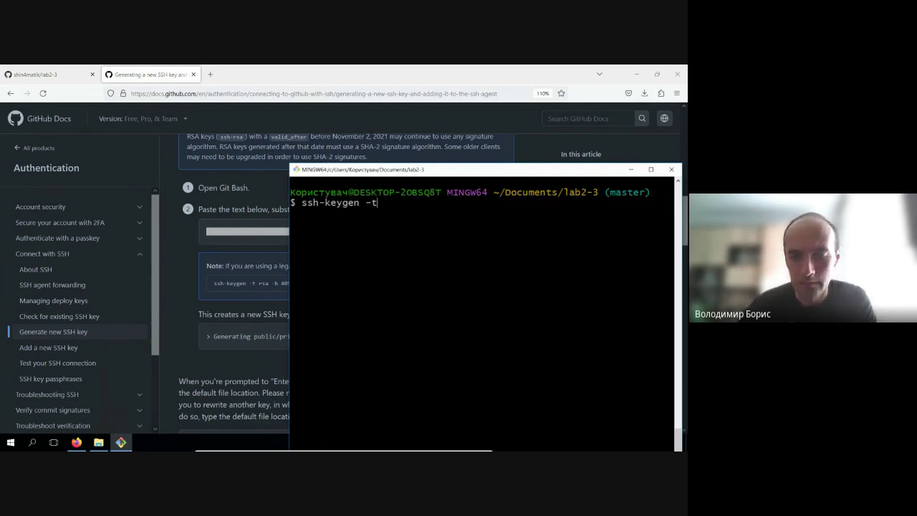
key(BackSpace)
key(BackSpace)
key(BackSpace)
key(BackSpace)
key(BackSpace)
key(BackSpace)
key(BackSpace)
key(BackSpace)
key(BackSpace)
key(BackSpace)
key(BackSpace)
key(BackSpace)
key(BackSpace)
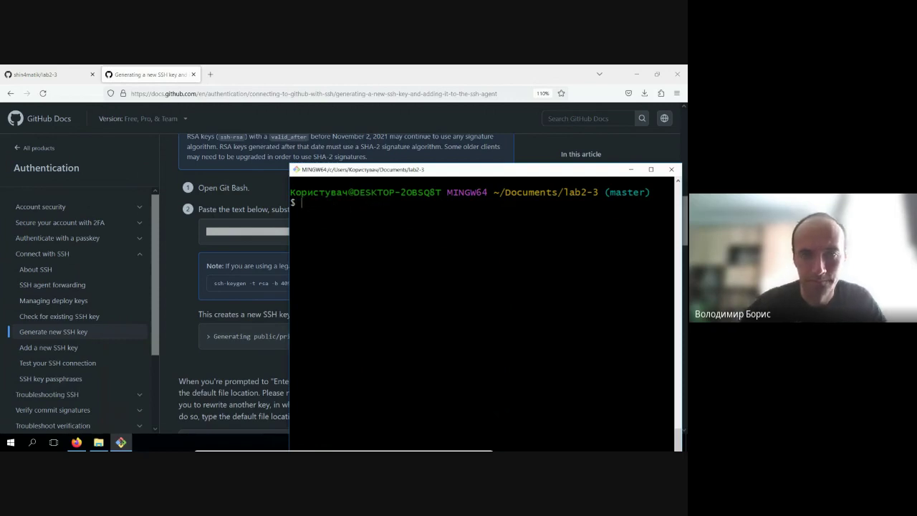
Re-paste ssh-keygen without a key type, swap in the GitHub e-mail, and run it.
key(shift+Insert)
key(Left)
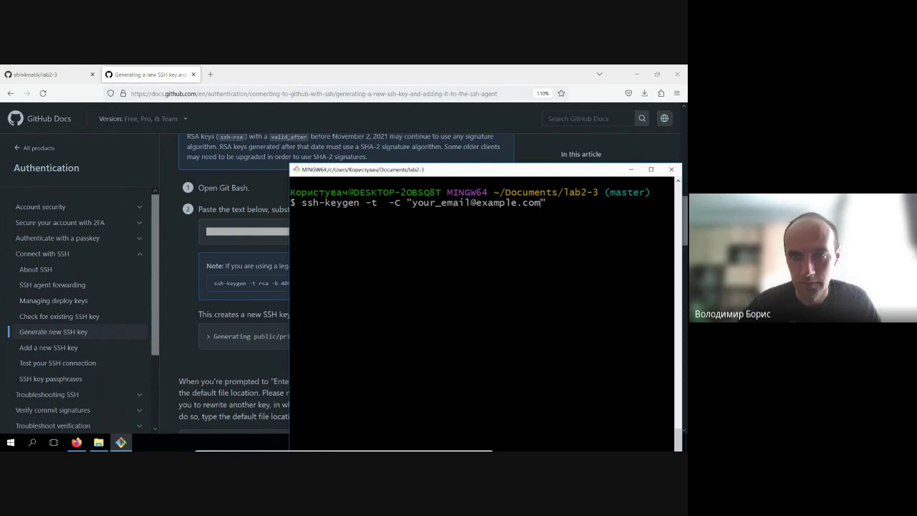
key(BackSpace)
key(BackSpace)
key(BackSpace)
key(BackSpace)
key(BackSpace)
key(BackSpace)
key(BackSpace)
key(BackSpace)
key(BackSpace)
key(BackSpace)
key(BackSpace)
key(BackSpace)
key(BackSpace)
key(BackSpace)
key(BackSpace)
key(BackSpace)
key(BackSpace)
key(BackSpace)
key(BackSpace)
key(BackSpace)
key(BackSpace)
key(BackSpace)
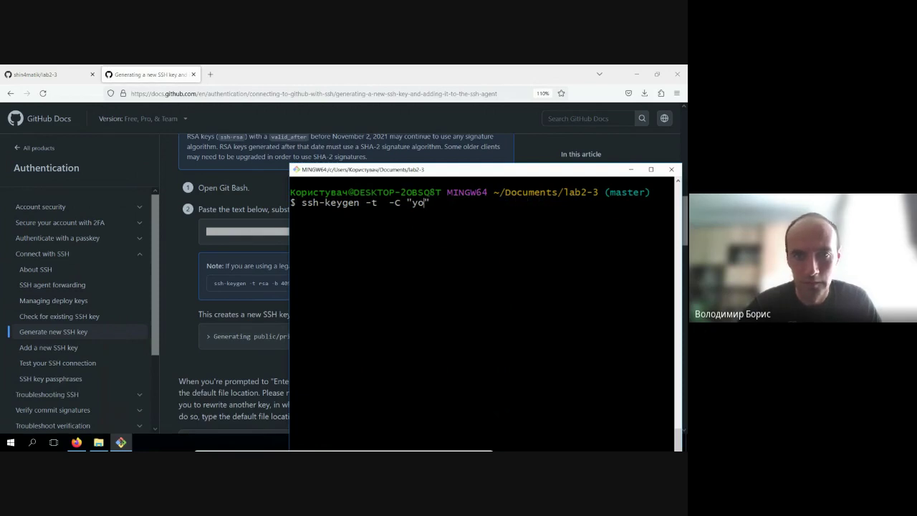
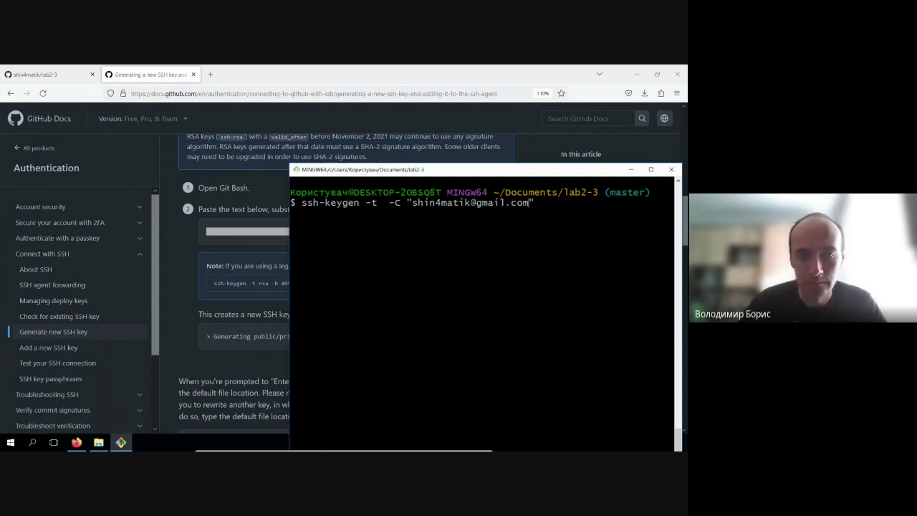
key(Return)
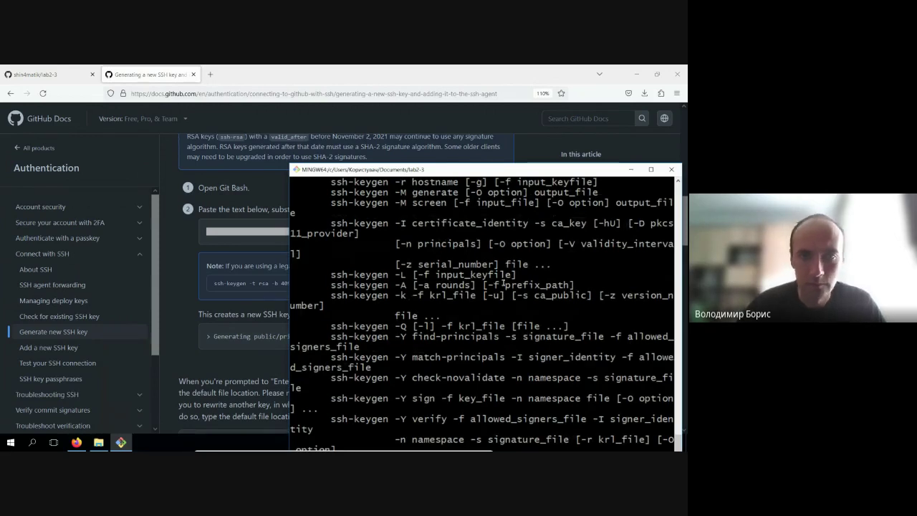
Glance at the docs behind the terminal, then maximise the Git Bash window.
drag(407, 170, 447, 300)
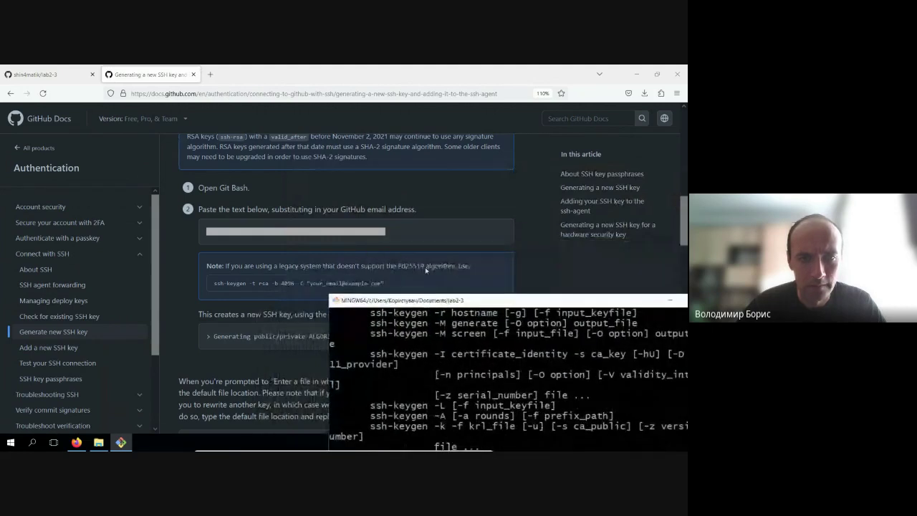
click(399, 233)
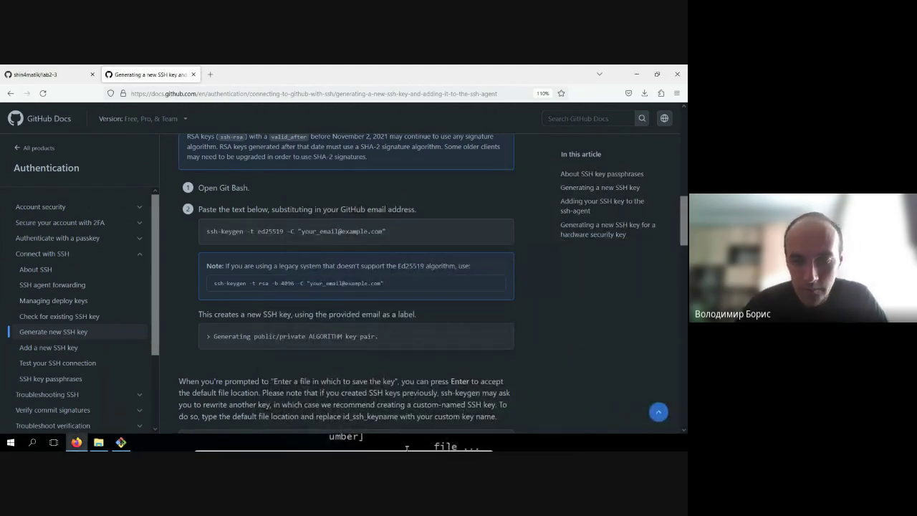
mouse_move(405, 437)
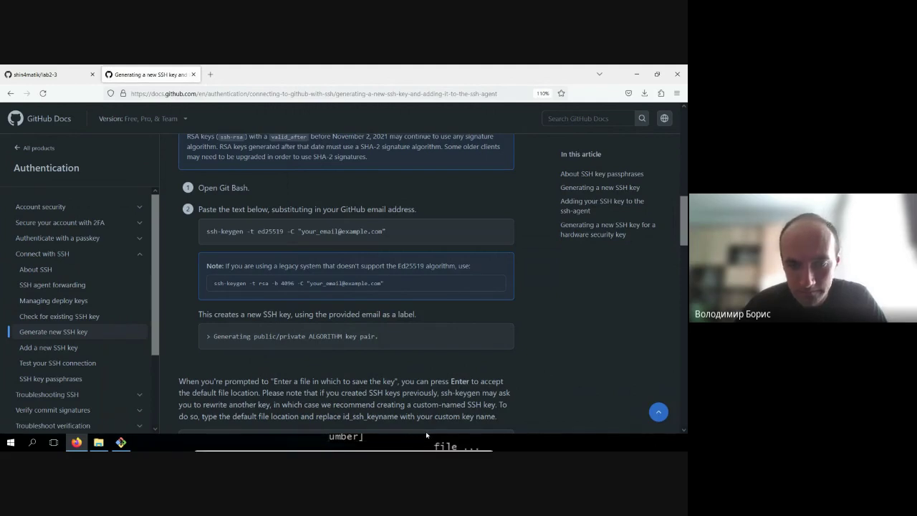
key(alt+Tab)
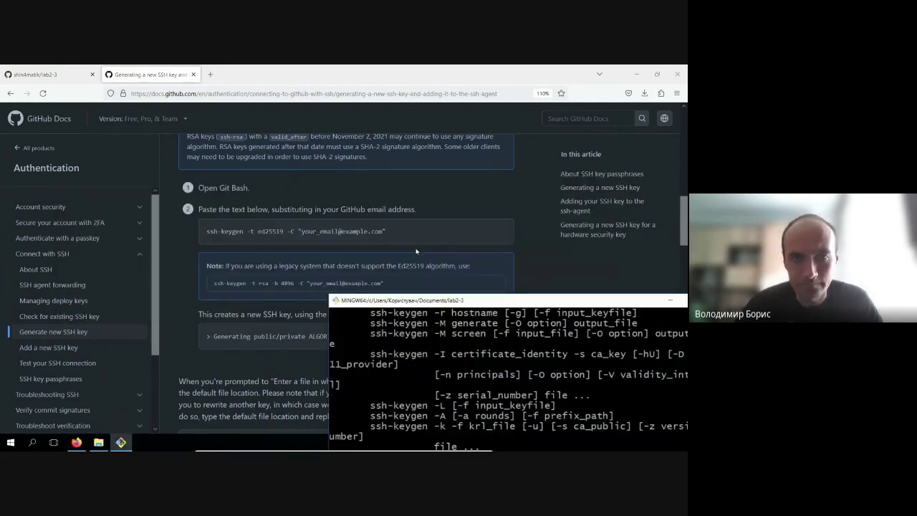
drag(447, 303, 309, 78)
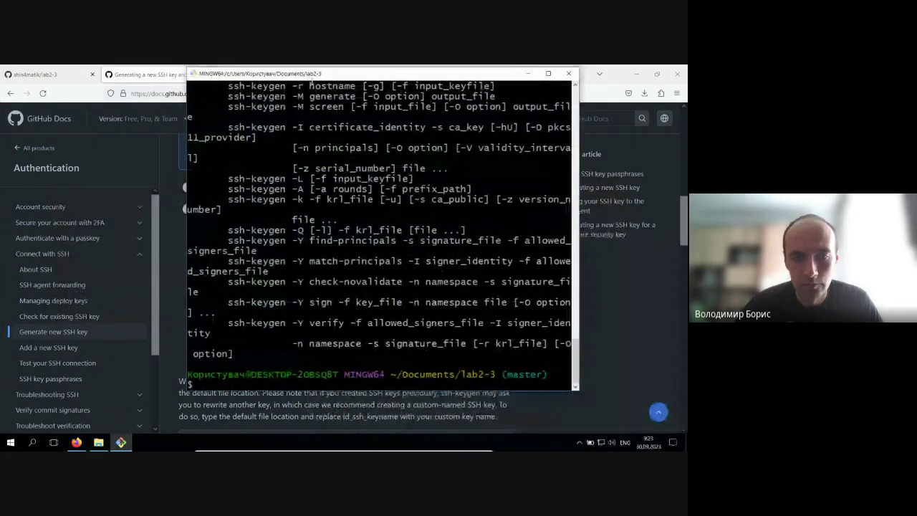
double_click(309, 79)
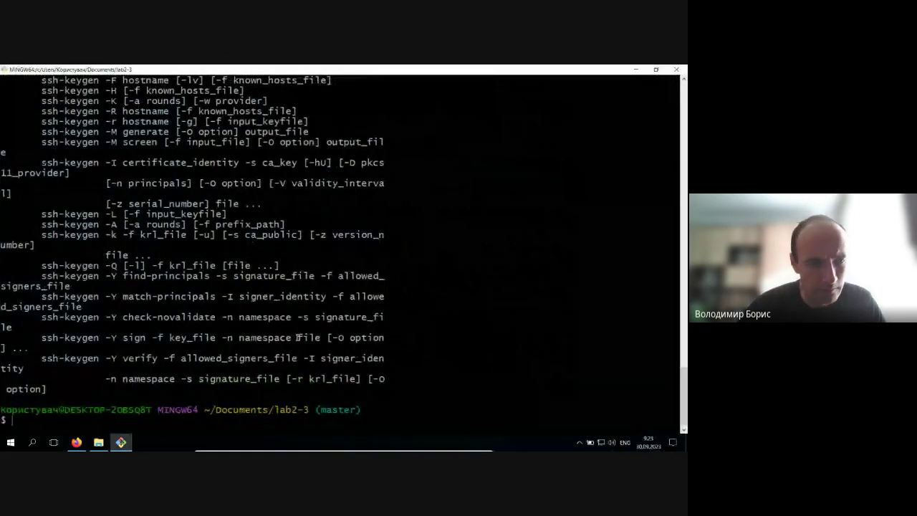
Paste the earlier comment text at the prompt, erase it, and return to GitHub Docs.
scroll(297, 336, up, 9)
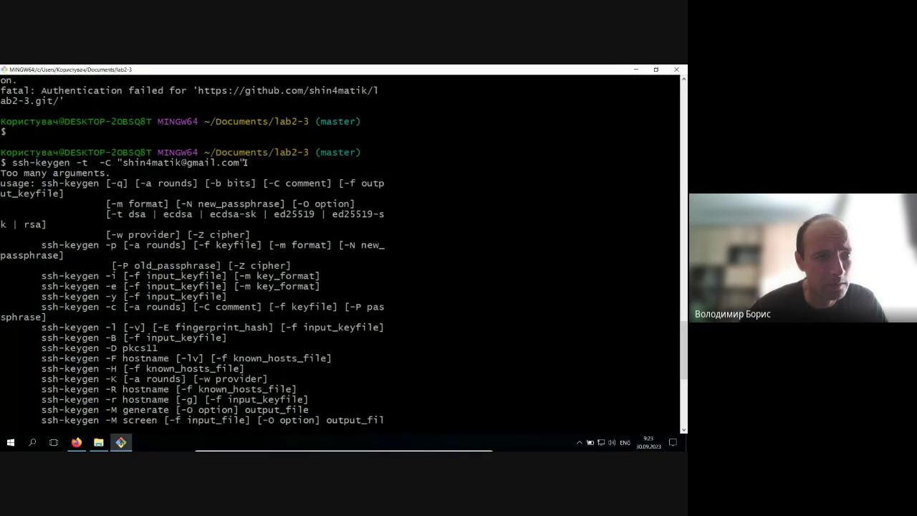
drag(245, 163, 103, 163)
key(ctrl+c)
scroll(272, 401, down, 9)
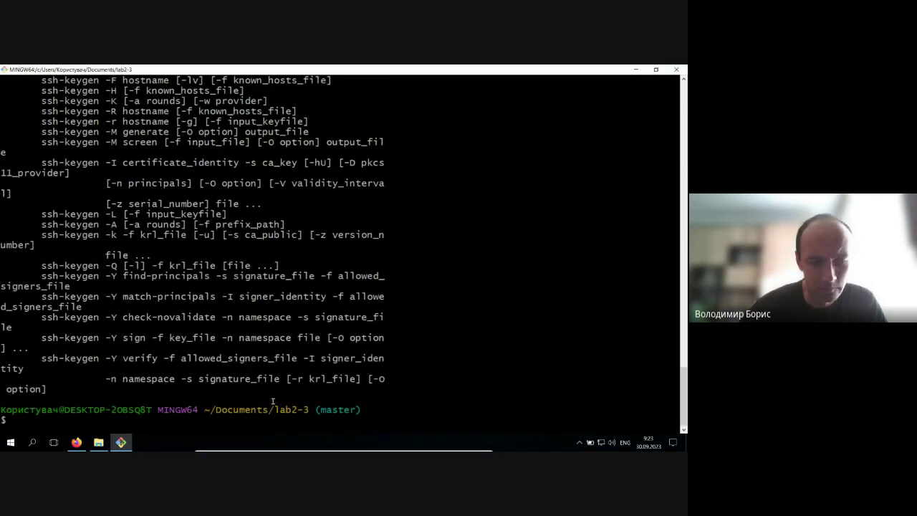
key(Up)
key(Up)
key(Up)
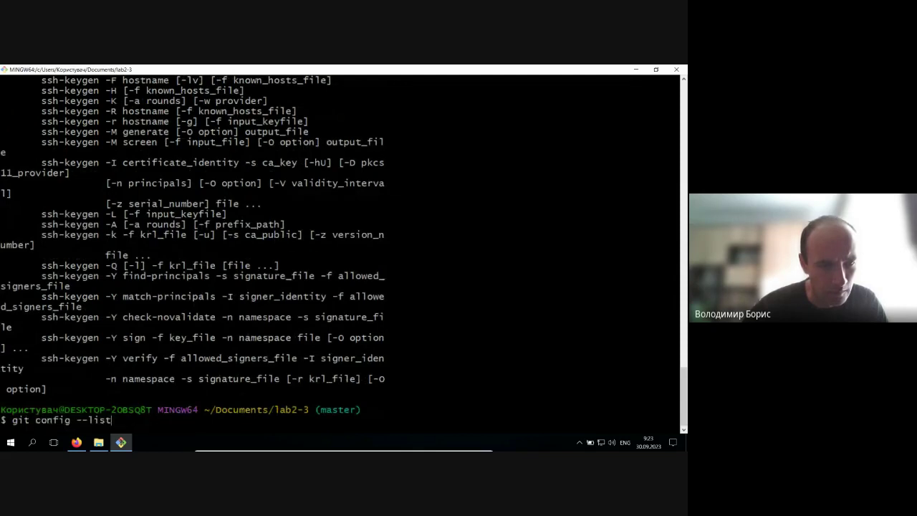
key(Down)
key(Down)
key(Down)
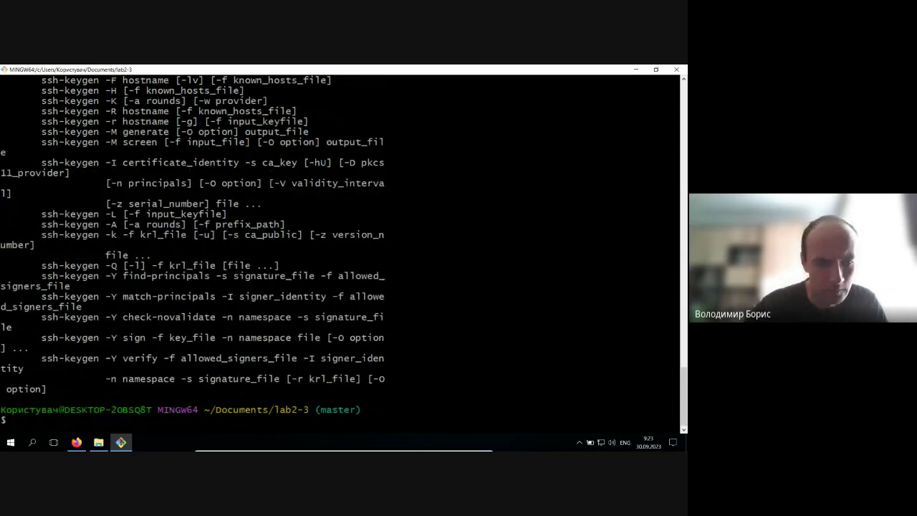
key(shift+Insert)
key(BackSpace)
key(BackSpace)
key(BackSpace)
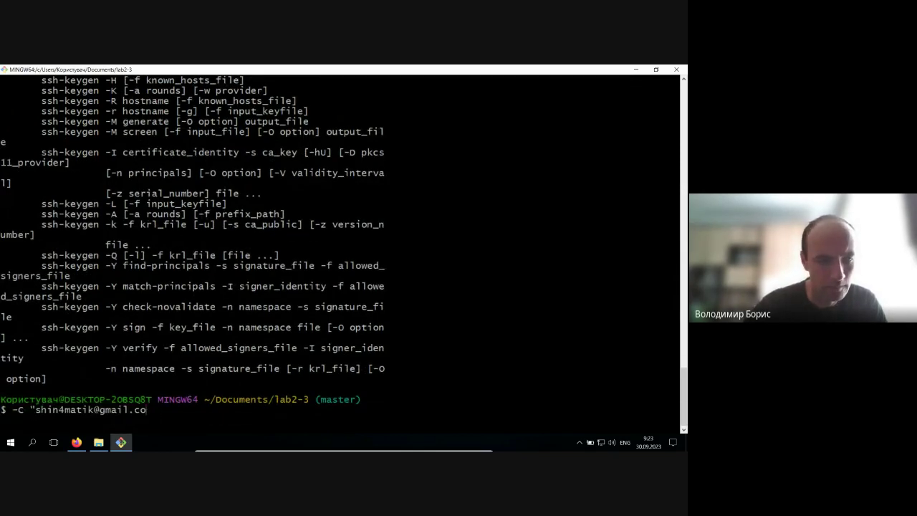
key(BackSpace)
key(BackSpace)
key(BackSpace)
key(BackSpace)
key(BackSpace)
key(BackSpace)
key(BackSpace)
key(BackSpace)
key(BackSpace)
key(BackSpace)
key(BackSpace)
key(BackSpace)
key(BackSpace)
key(BackSpace)
key(BackSpace)
key(BackSpace)
key(BackSpace)
key(BackSpace)
key(BackSpace)
key(BackSpace)
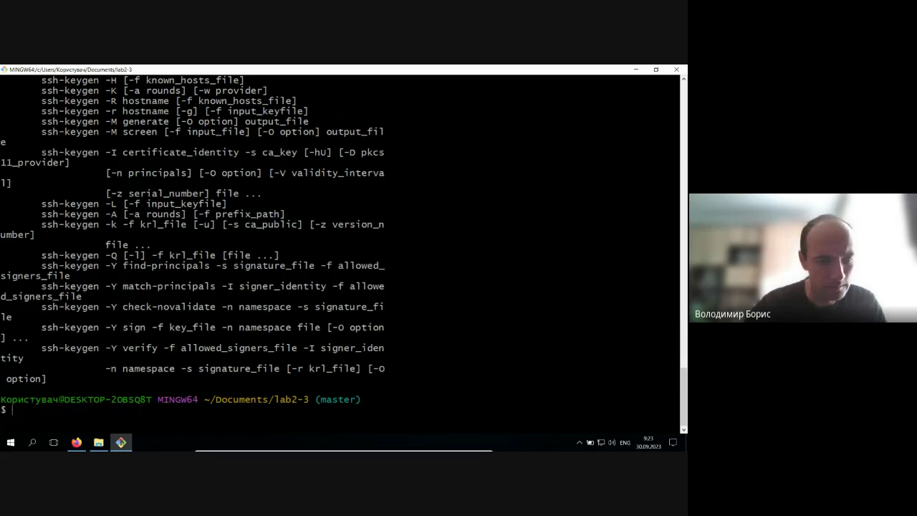
key(alt+Tab)
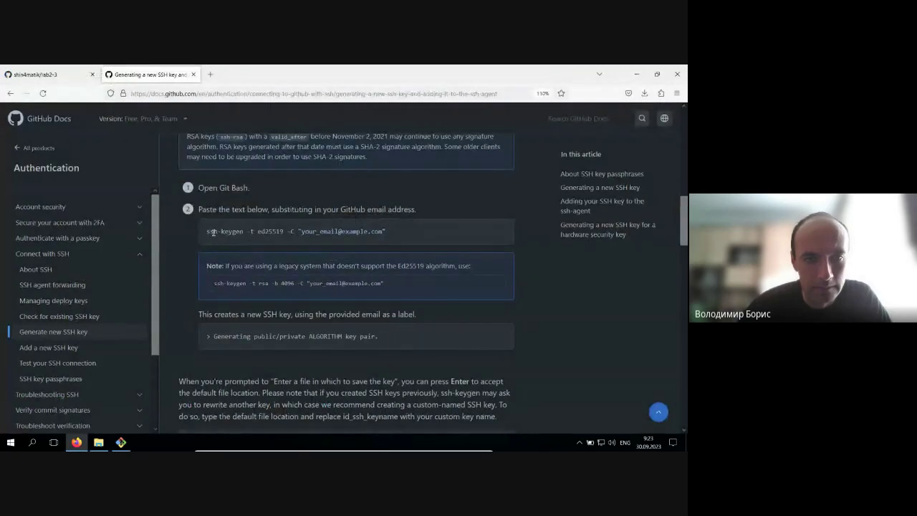
Highlight the Ed25519 command and the legacy-system Note text on the Docs page.
double_click(214, 232)
drag(313, 233, 387, 232)
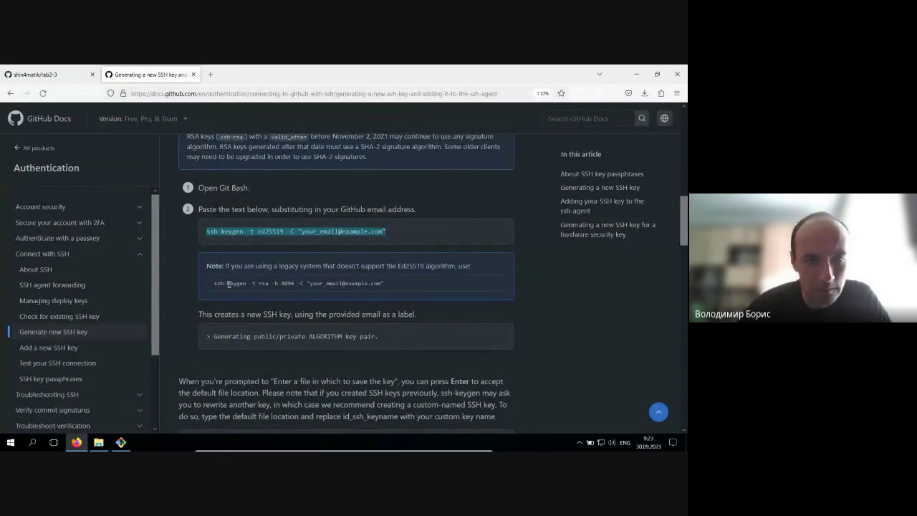
drag(215, 284, 270, 284)
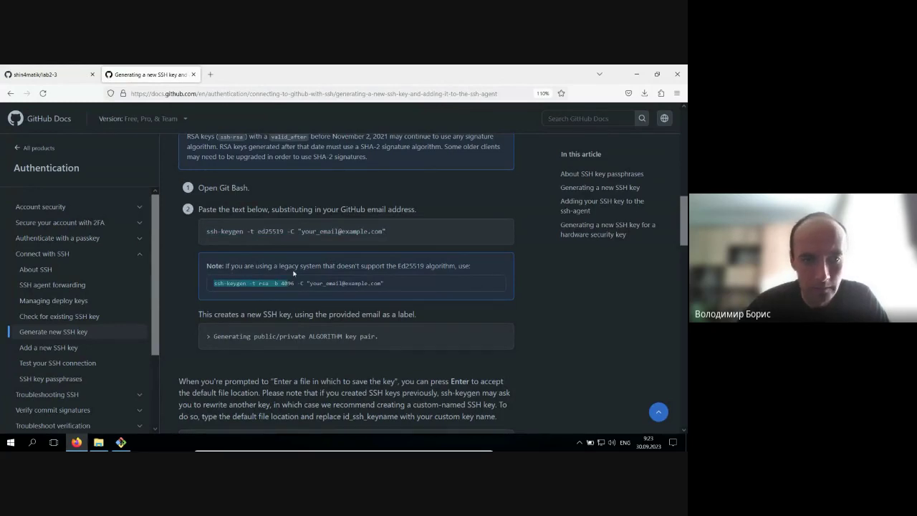
drag(279, 265, 322, 266)
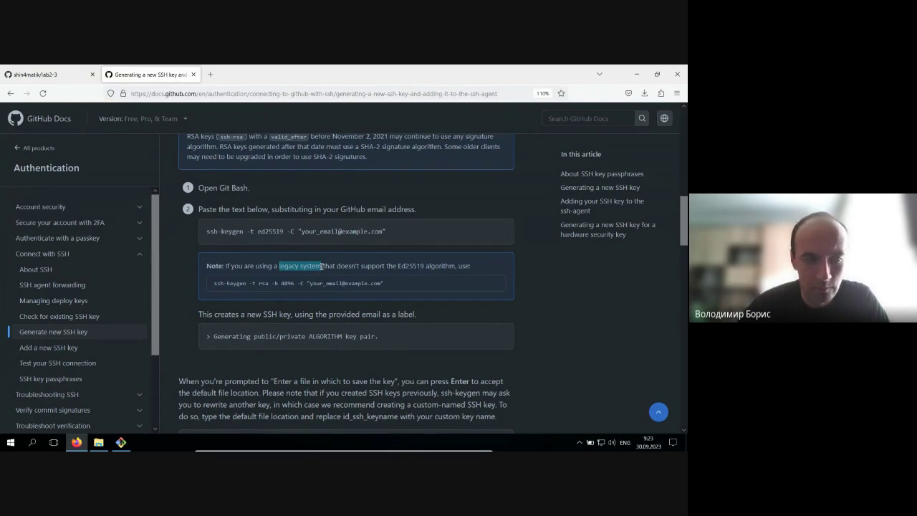
drag(322, 266, 353, 266)
click(371, 269)
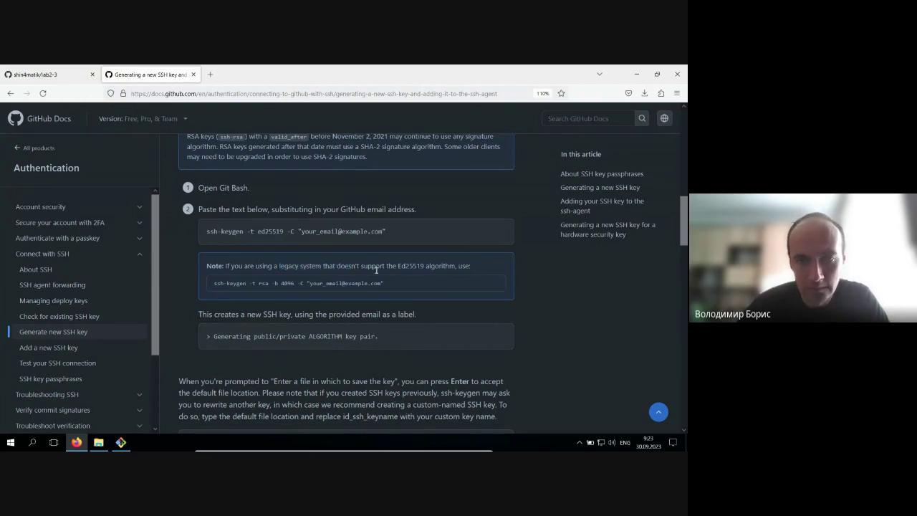
drag(398, 266, 459, 266)
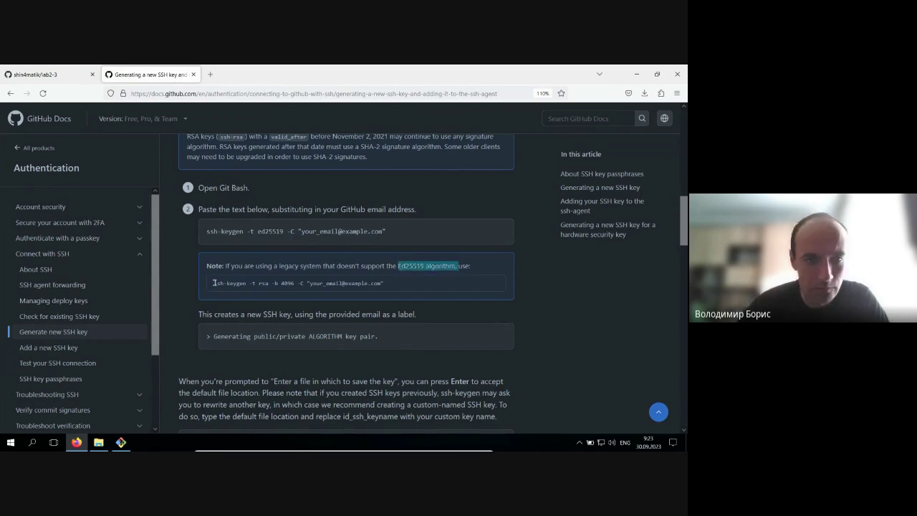
Copy the ssh-keygen -t rsa -b 4096 command and return to Git Bash.
drag(214, 283, 386, 283)
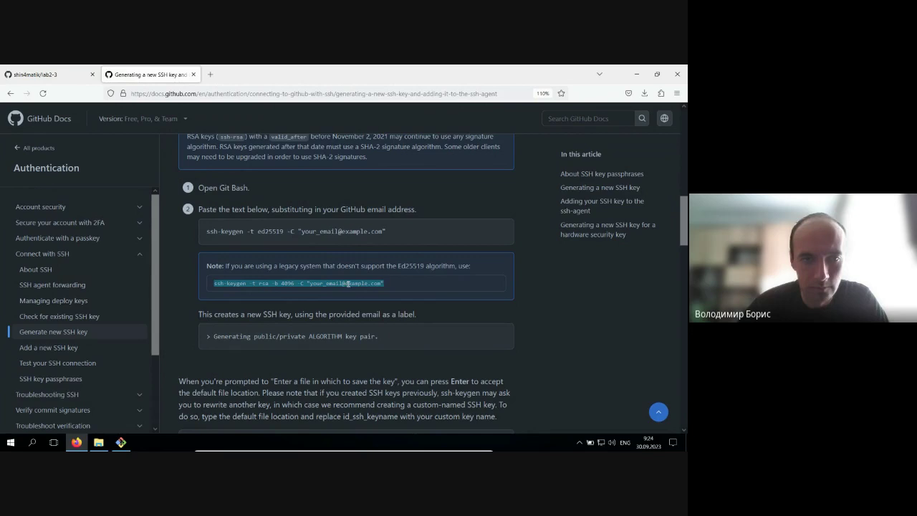
right_click(259, 284)
click(279, 293)
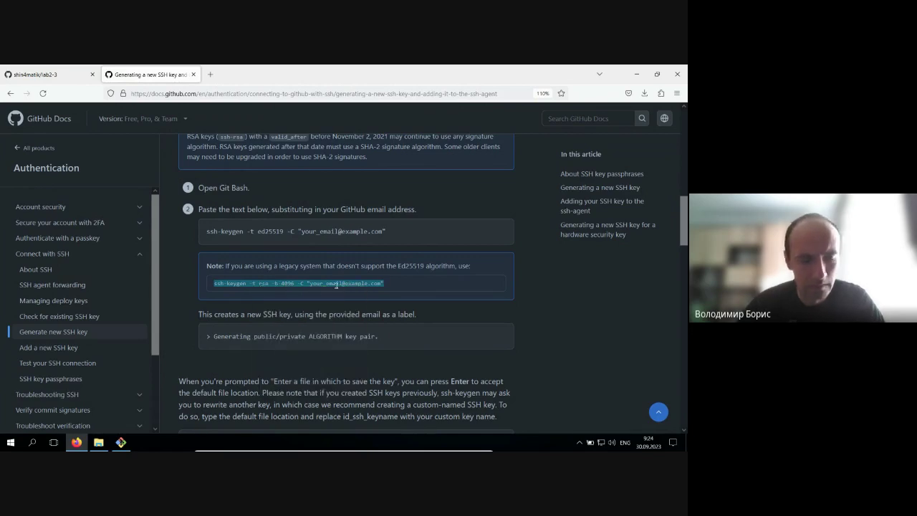
key(alt+Tab)
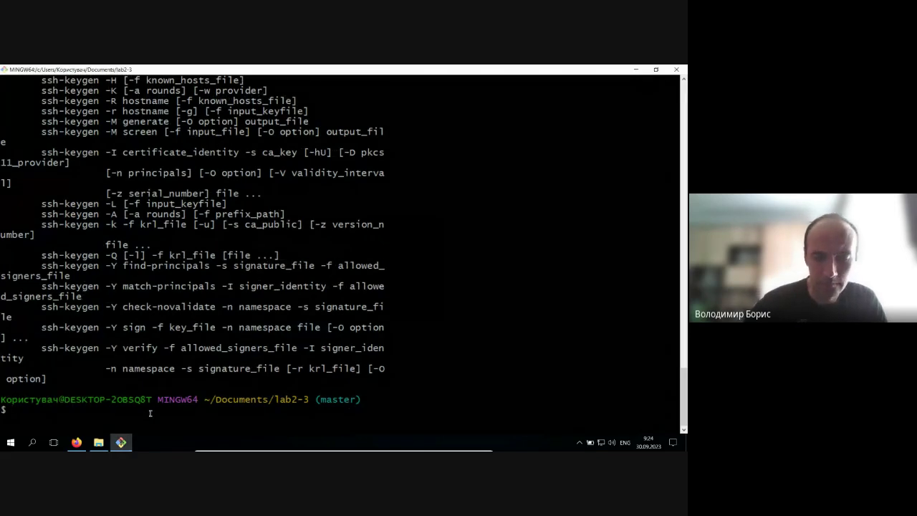
Clear the screen and run ssh-keygen -t rsa -b 4096 with the GitHub e-mail as comment.
key(ctrl+l)
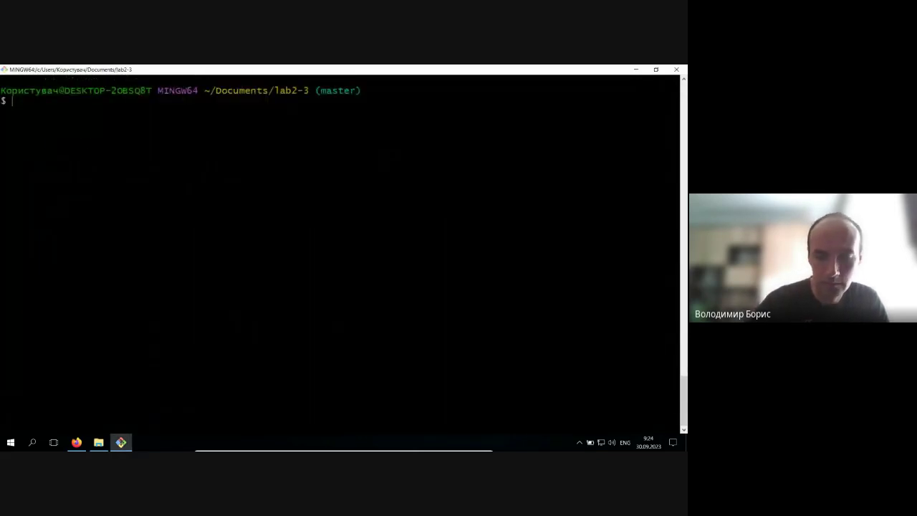
key(shift+Insert)
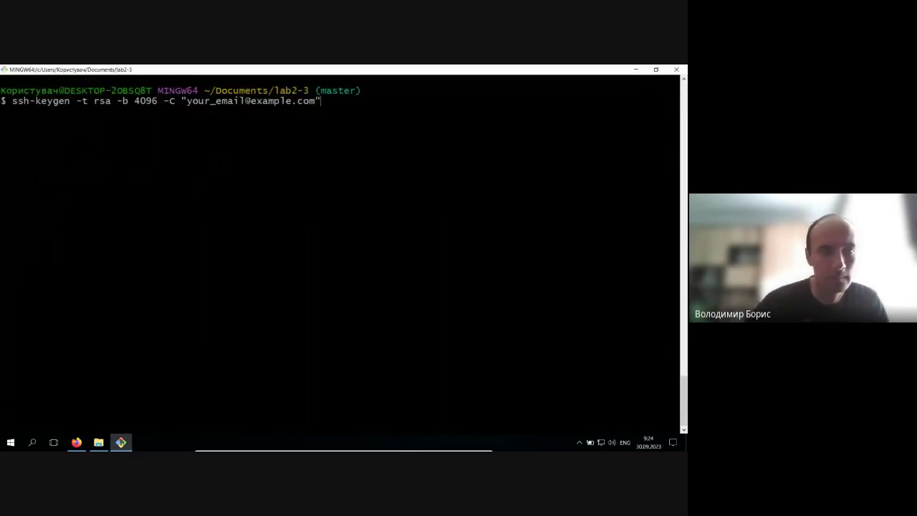
double_click(145, 101)
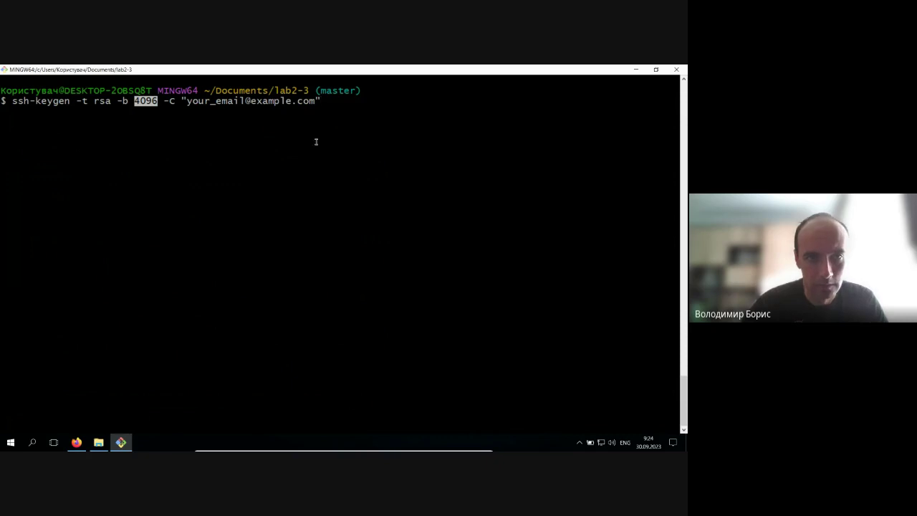
key(Left)
key(BackSpace)
key(BackSpace)
key(BackSpace)
key(BackSpace)
key(BackSpace)
key(BackSpace)
key(BackSpace)
key(BackSpace)
key(BackSpace)
key(BackSpace)
key(BackSpace)
key(BackSpace)
key(BackSpace)
key(BackSpace)
key(BackSpace)
key(BackSpace)
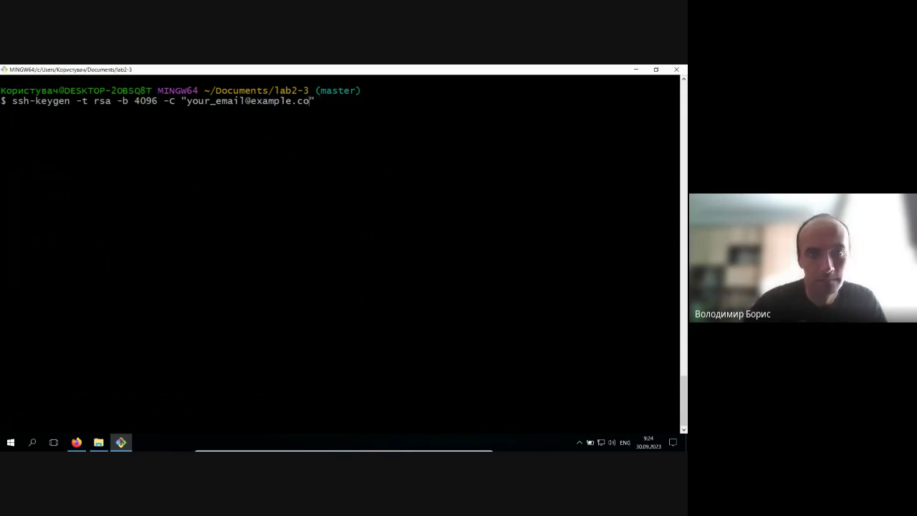
key(BackSpace)
key(BackSpace)
key(BackSpace)
key(BackSpace)
key(BackSpace)
key(BackSpace)
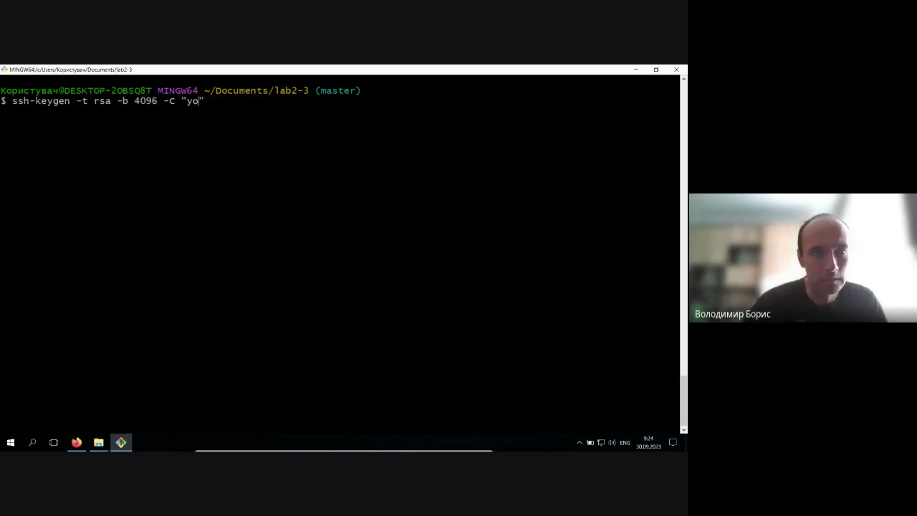
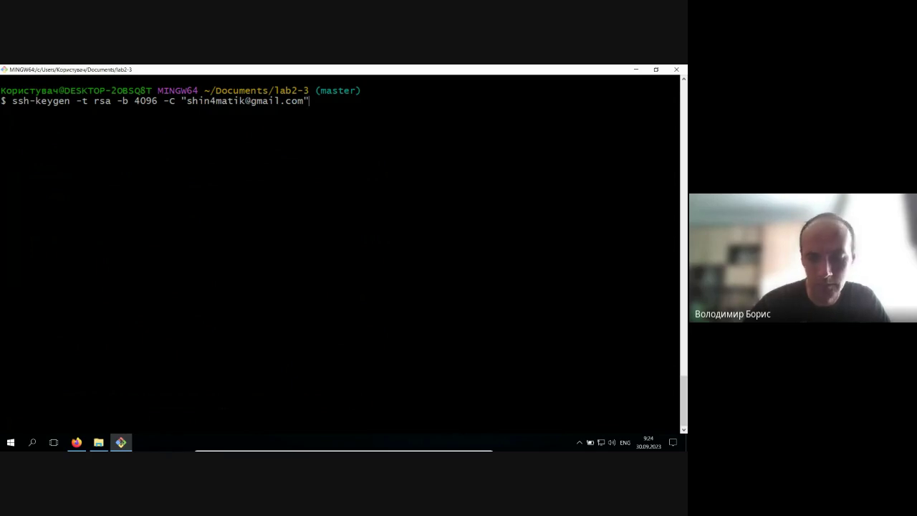
key(Return)
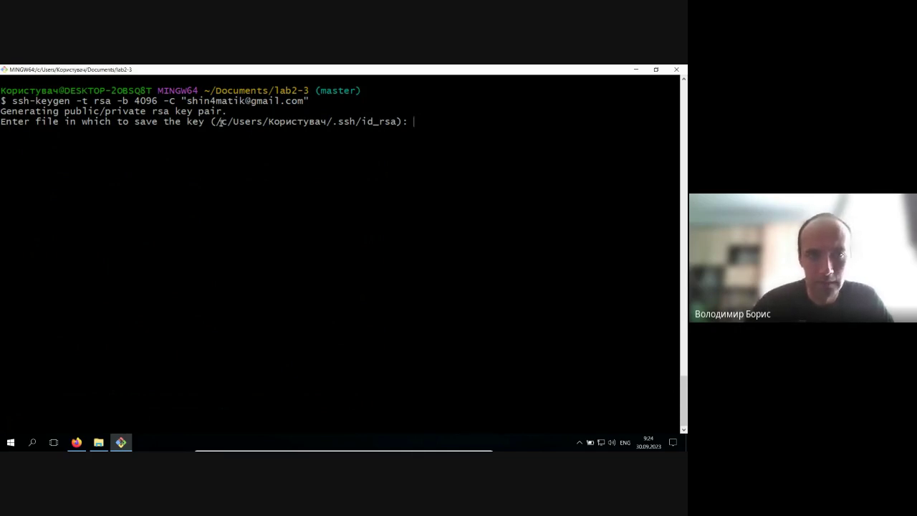
Save the RSA key pair at the default id_rsa path with no passphrase, then minimise Git Bash.
drag(215, 122, 396, 122)
click(406, 126)
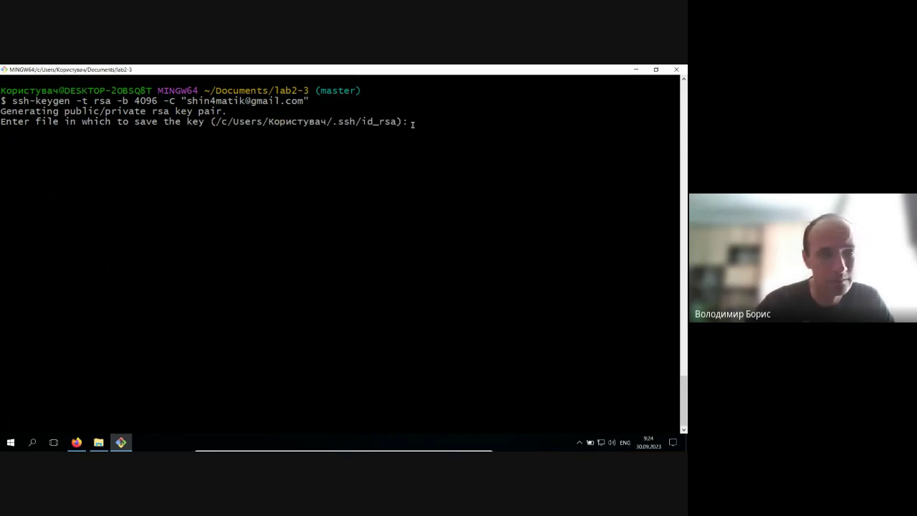
key(Return)
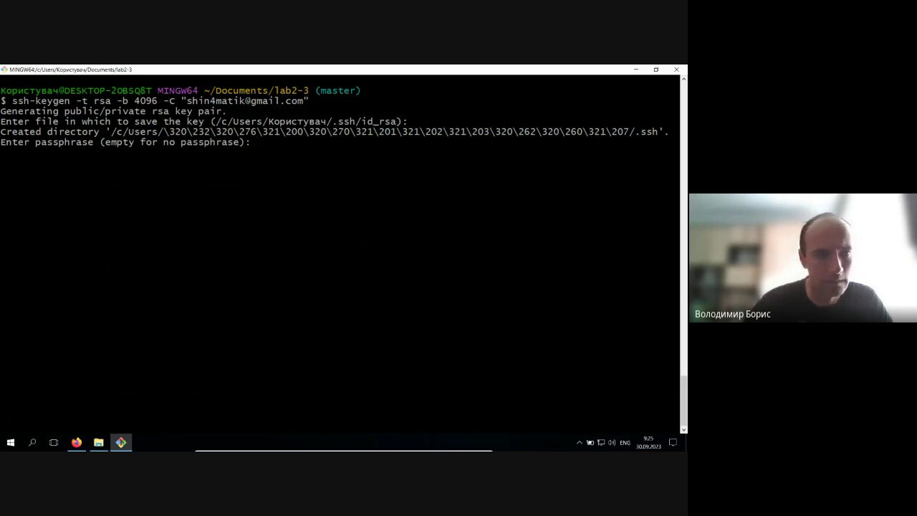
key(Return)
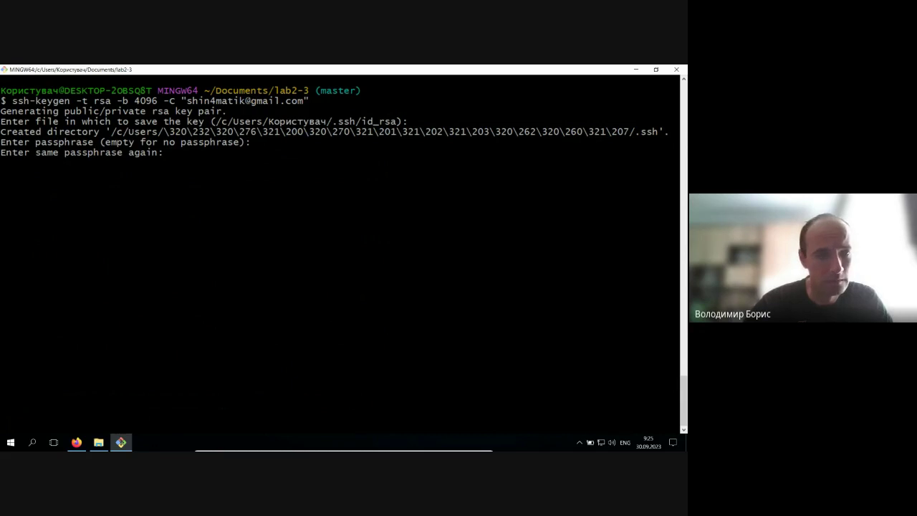
key(Return)
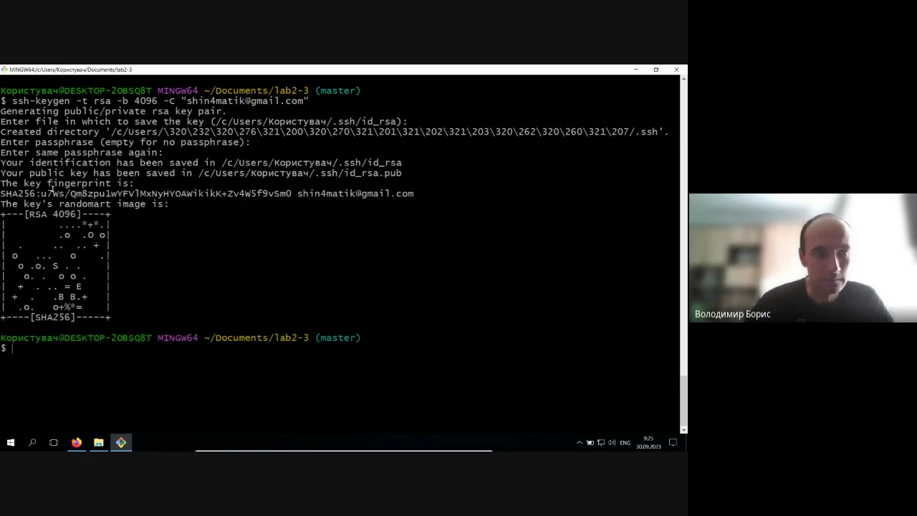
drag(29, 215, 114, 311)
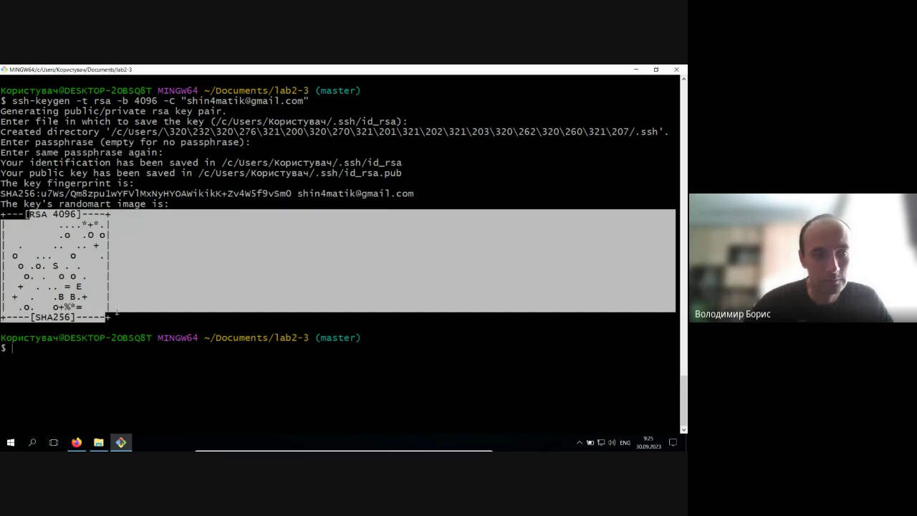
click(116, 312)
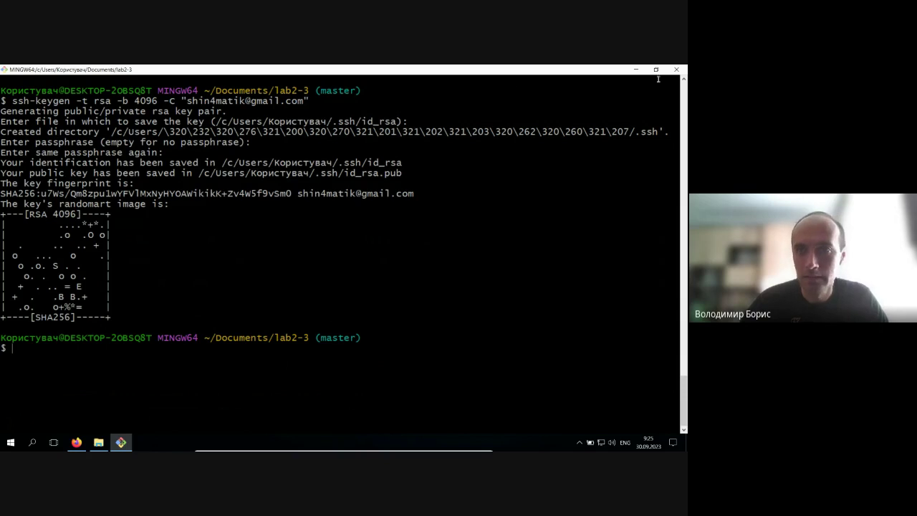
click(635, 70)
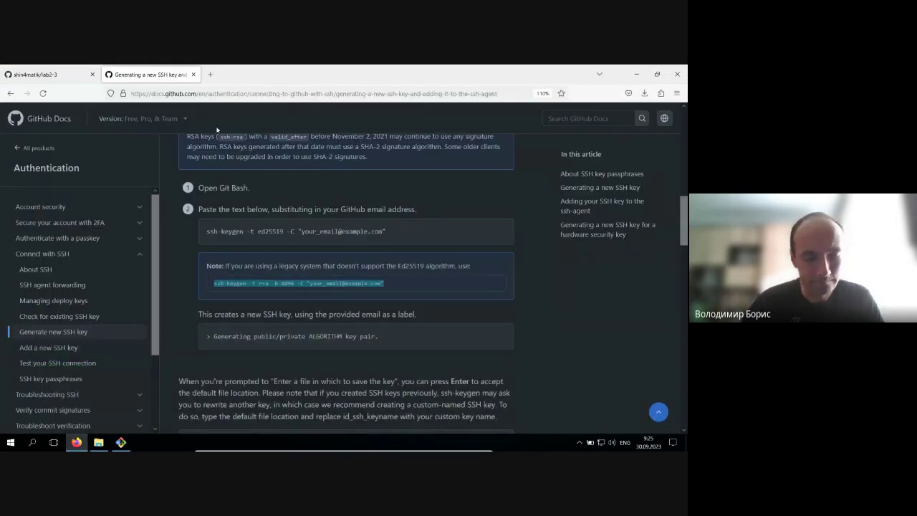
Browse This PC > C: > Users > user > .ssh and view id_rsa and id_rsa.pub as large icons.
click(636, 74)
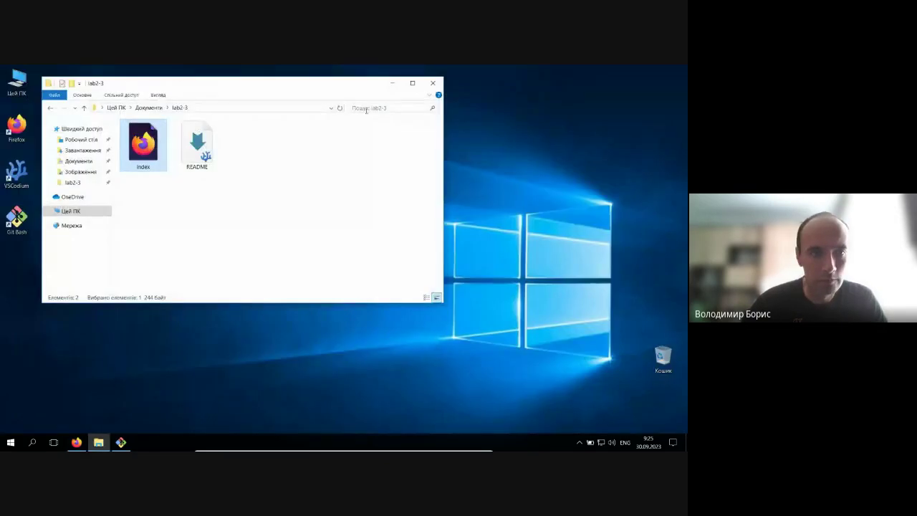
click(392, 83)
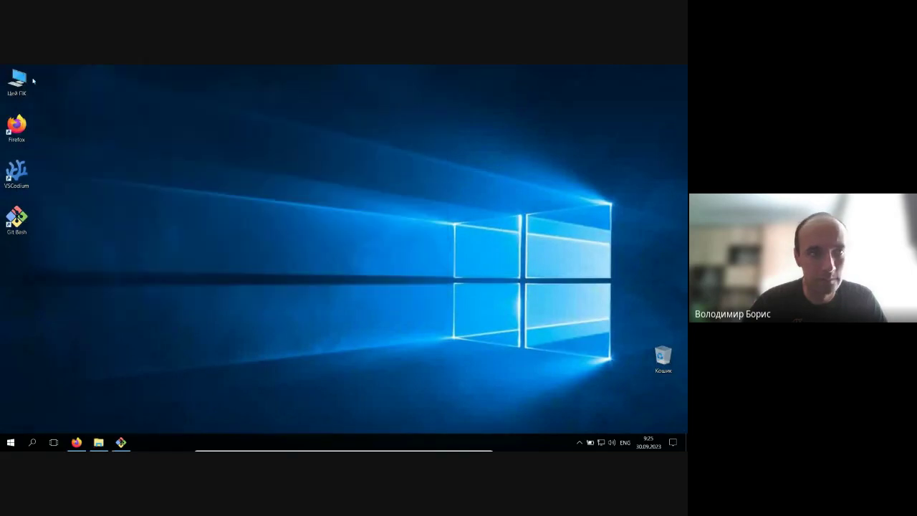
double_click(30, 81)
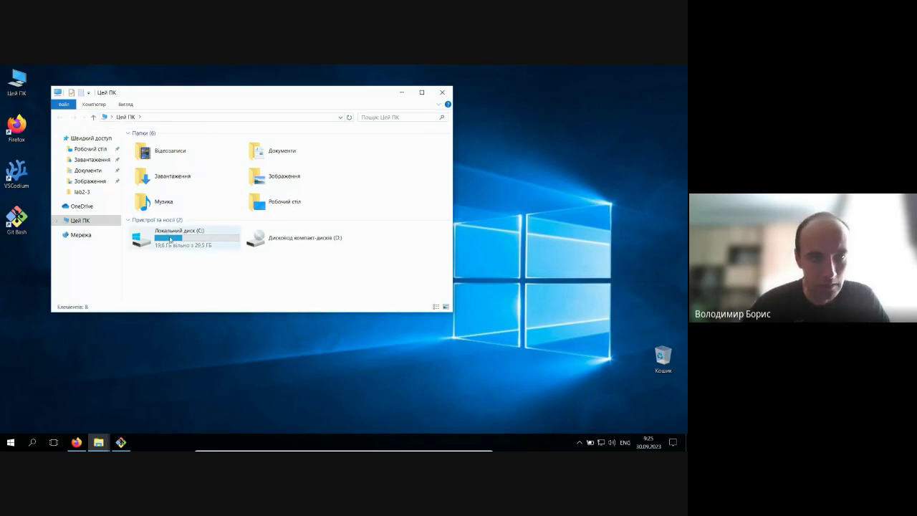
double_click(166, 236)
double_click(160, 174)
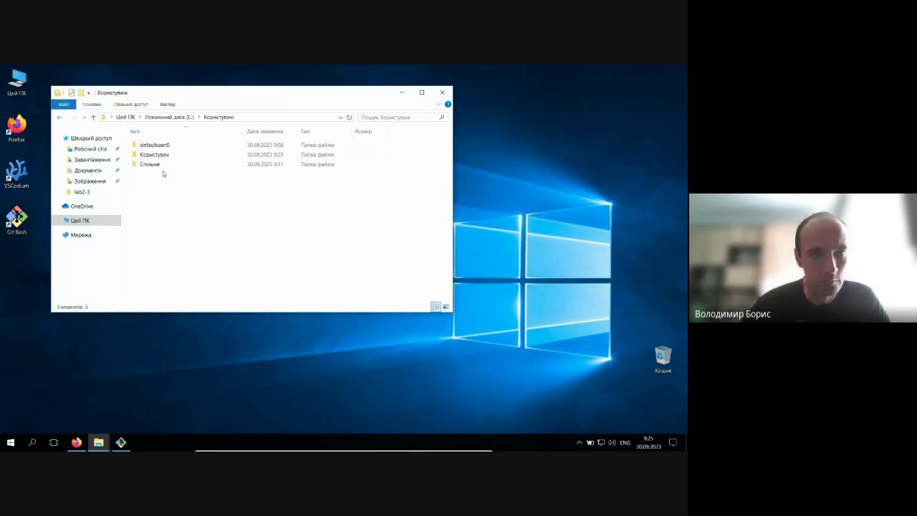
double_click(146, 156)
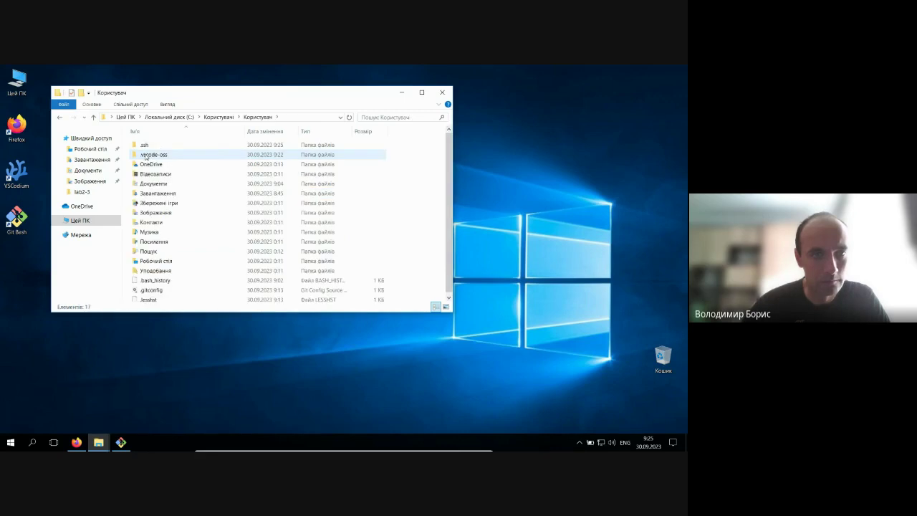
double_click(147, 145)
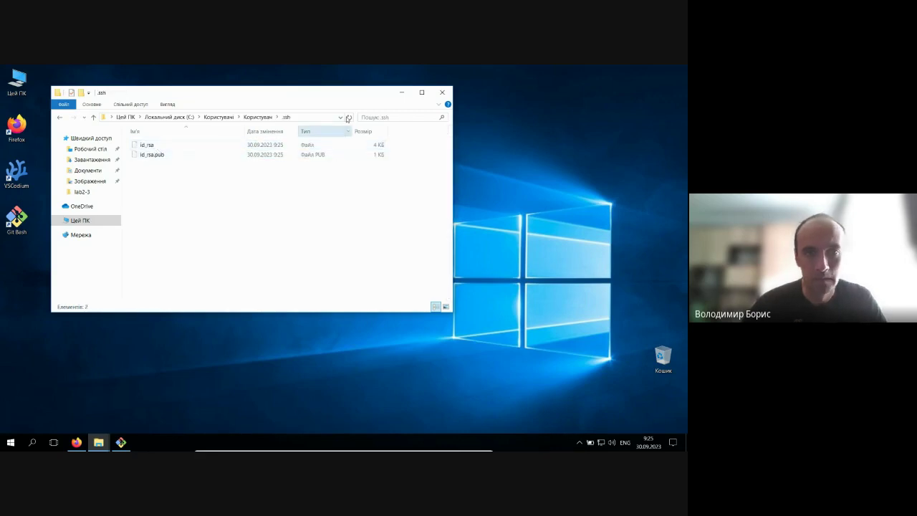
key(ctrl+shift+3)
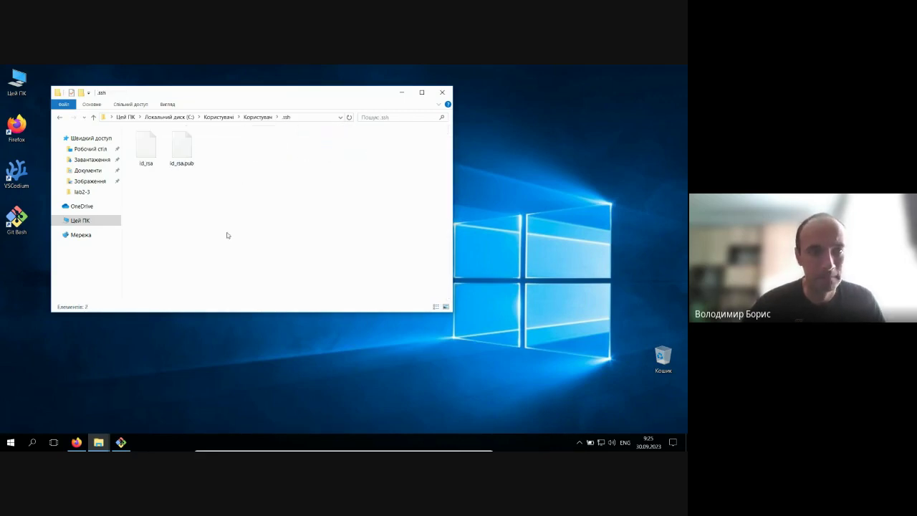
scroll(226, 235, up, 5)
click(163, 164)
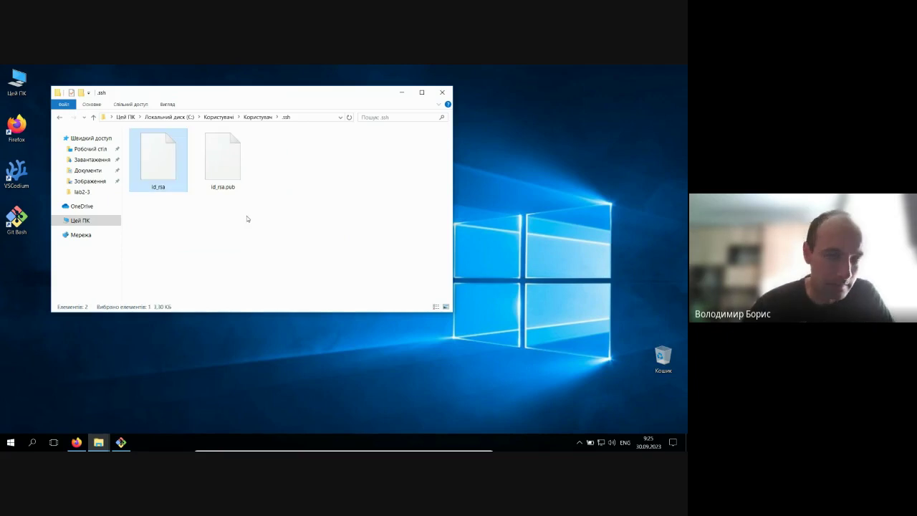
click(230, 171)
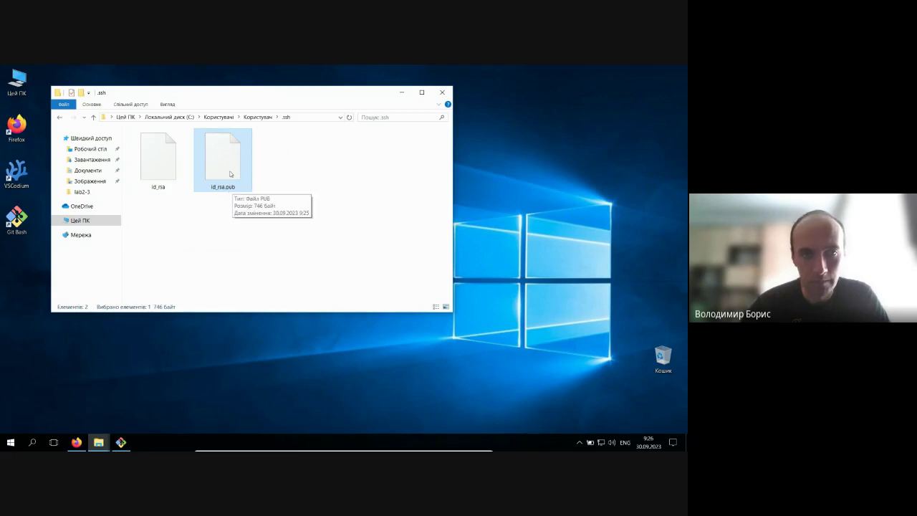
Open id_rsa.pub in Notepad with Word Wrap turned on.
right_click(225, 163)
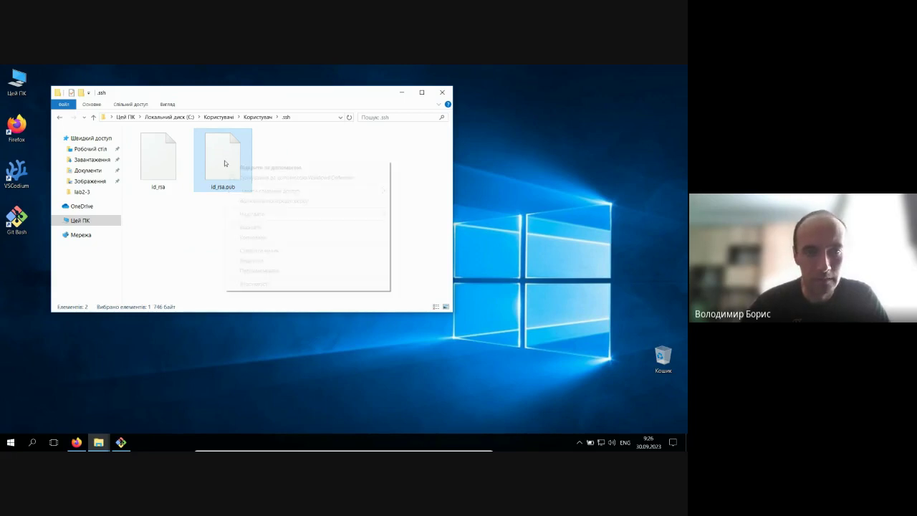
click(267, 168)
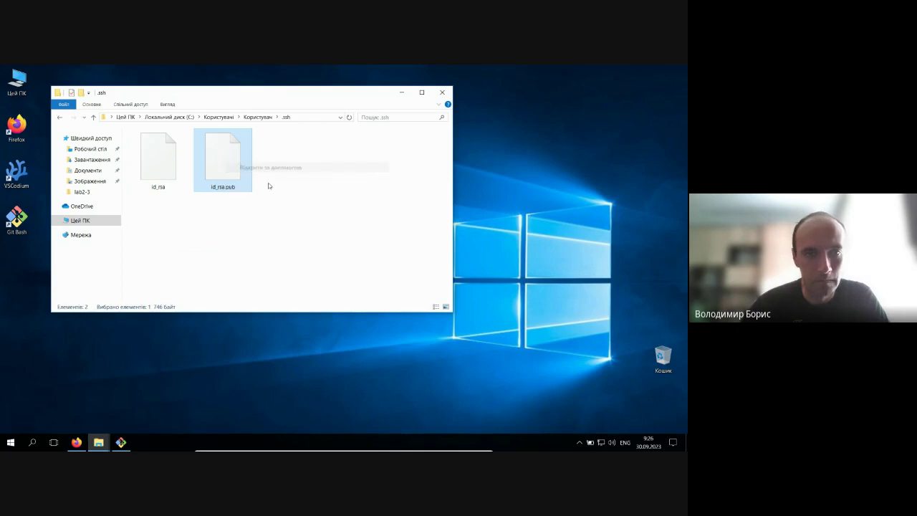
click(361, 214)
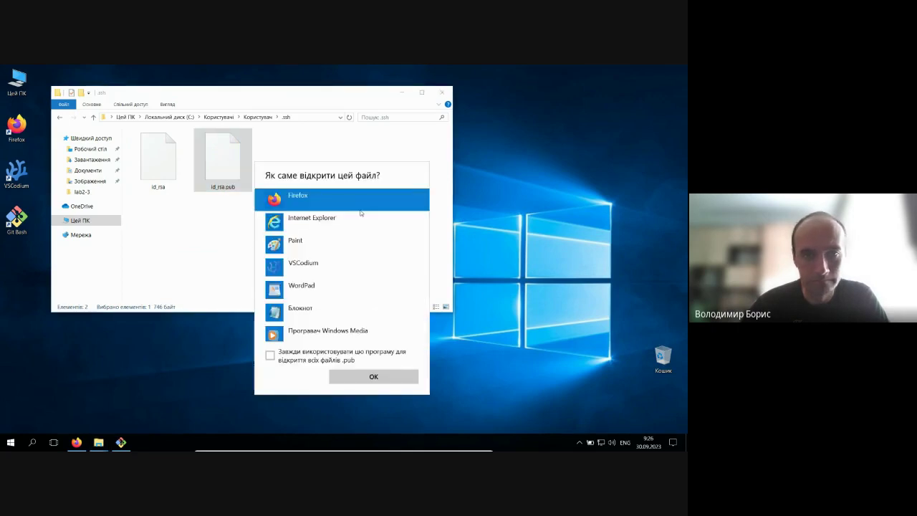
click(300, 314)
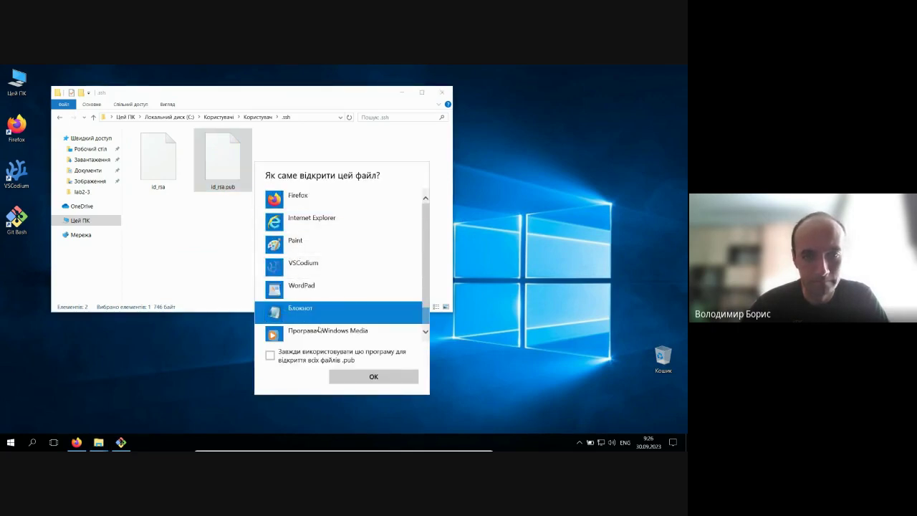
click(353, 378)
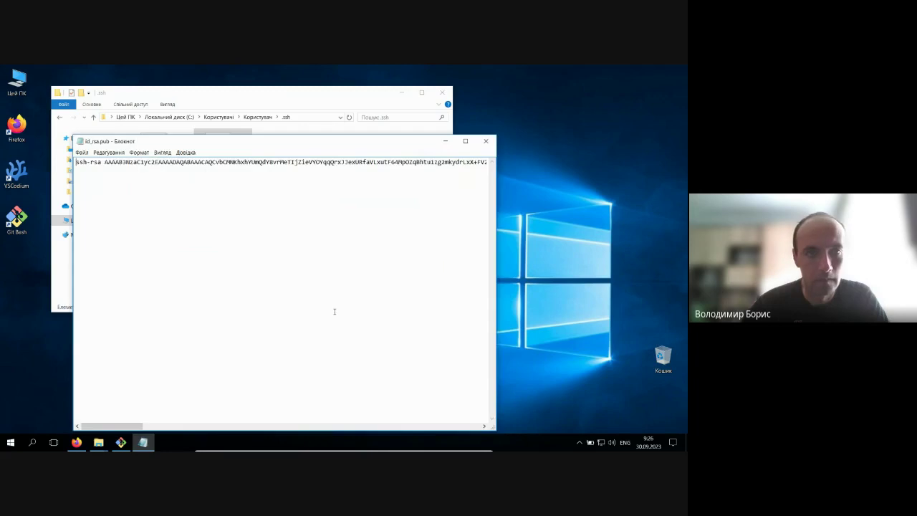
click(139, 153)
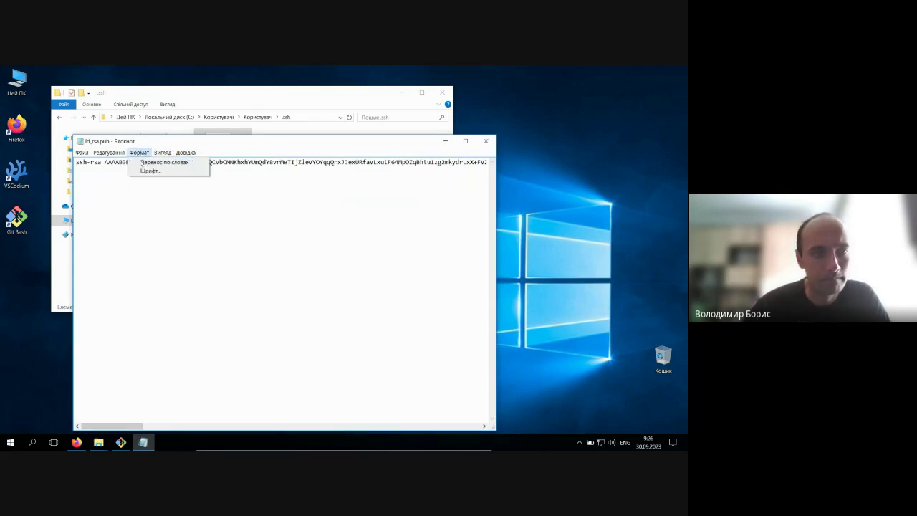
click(143, 163)
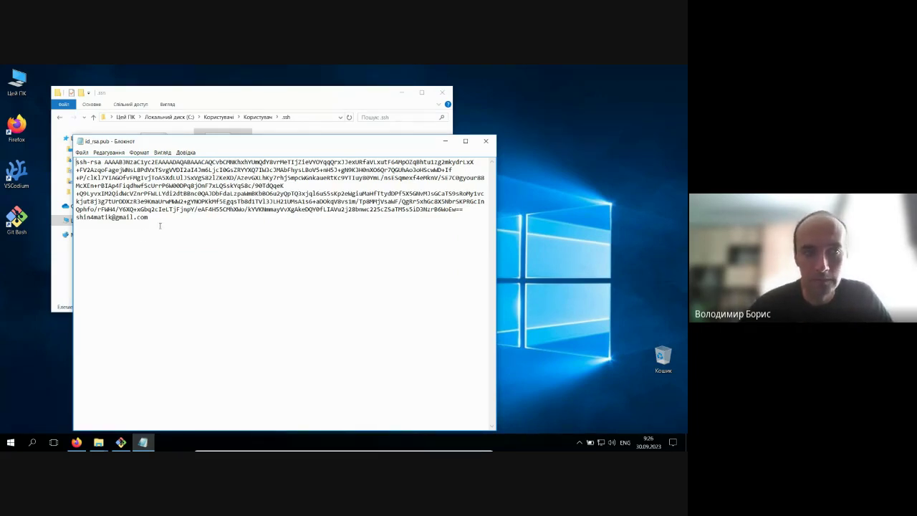
Copy the entire ssh-rsa public key text and minimise Notepad.
drag(102, 162, 55, 166)
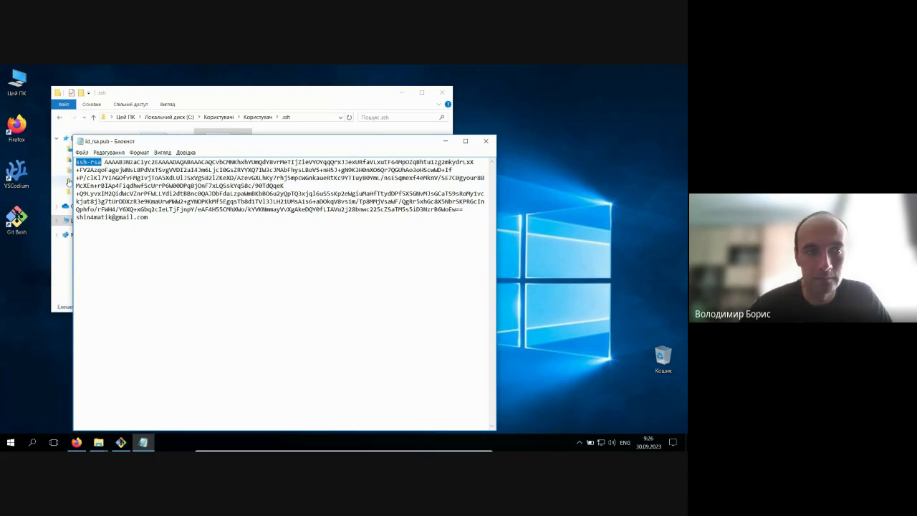
drag(153, 217, 75, 217)
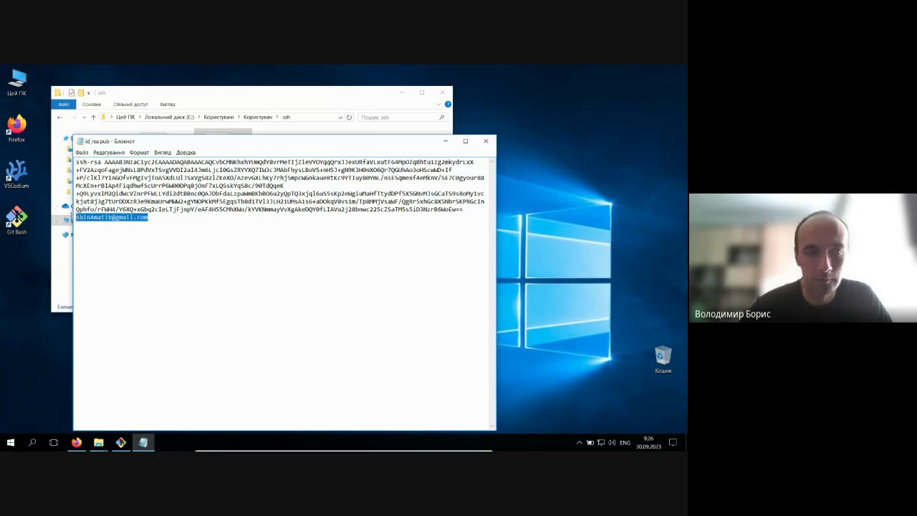
click(160, 223)
drag(161, 223, 75, 161)
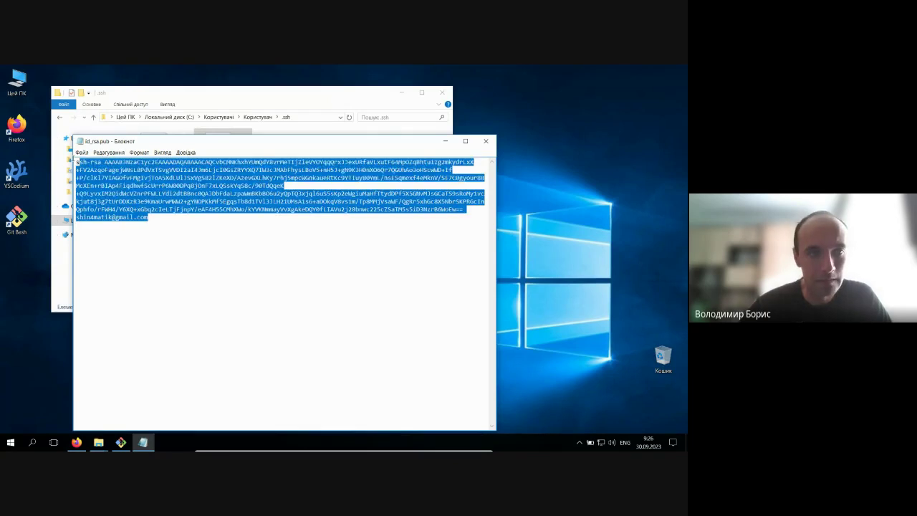
right_click(122, 174)
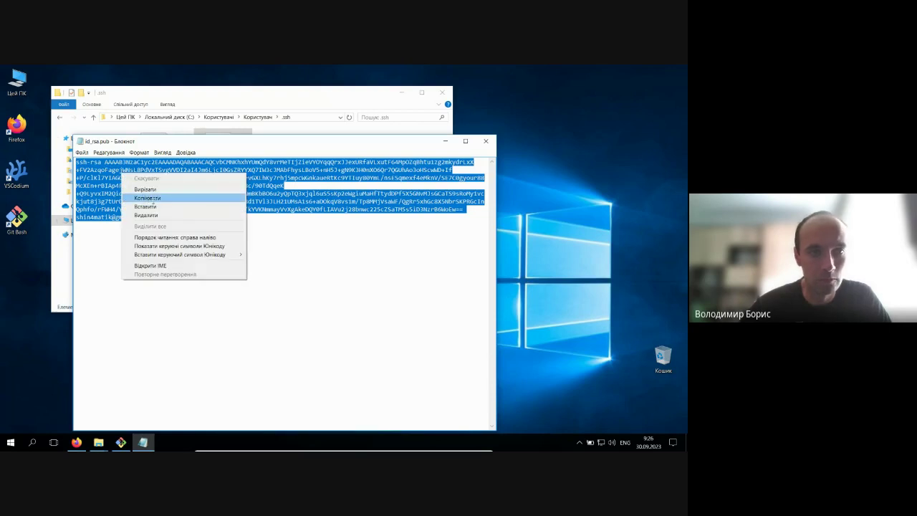
click(147, 198)
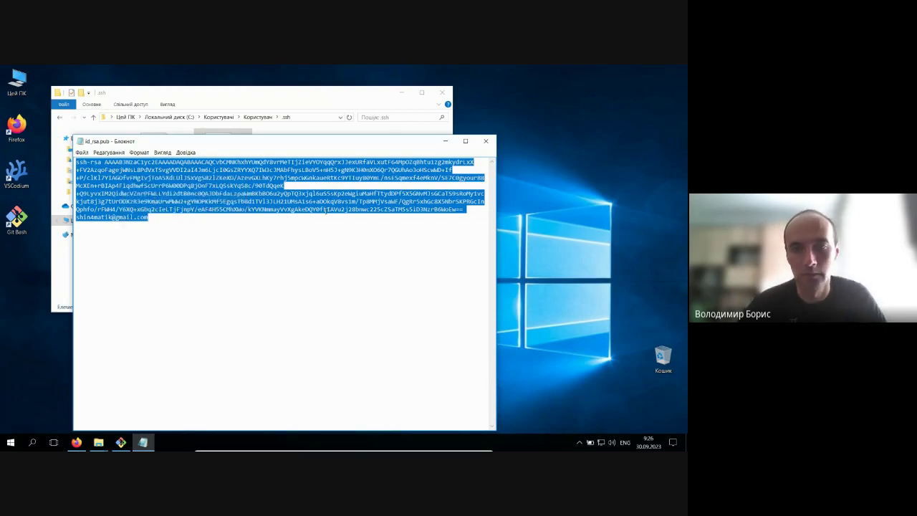
click(447, 141)
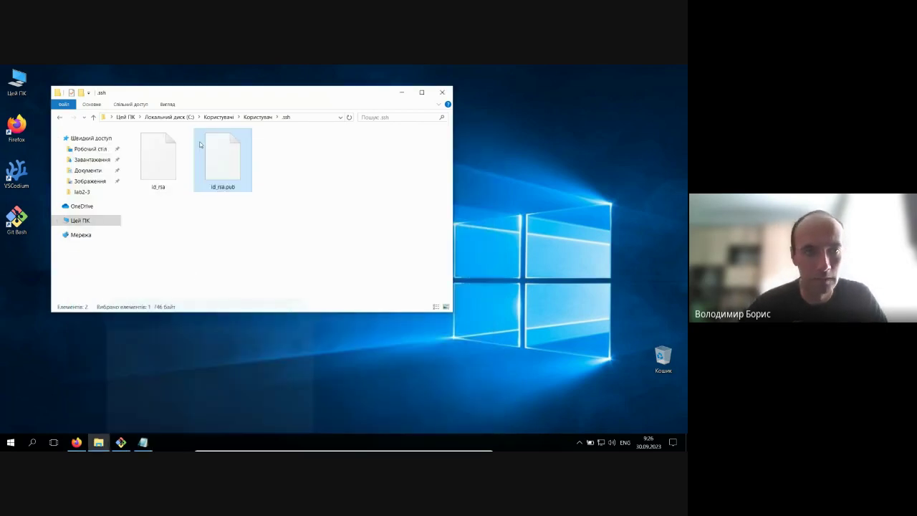
Bring Firefox back and switch to the lab2-3 repository tab.
click(169, 158)
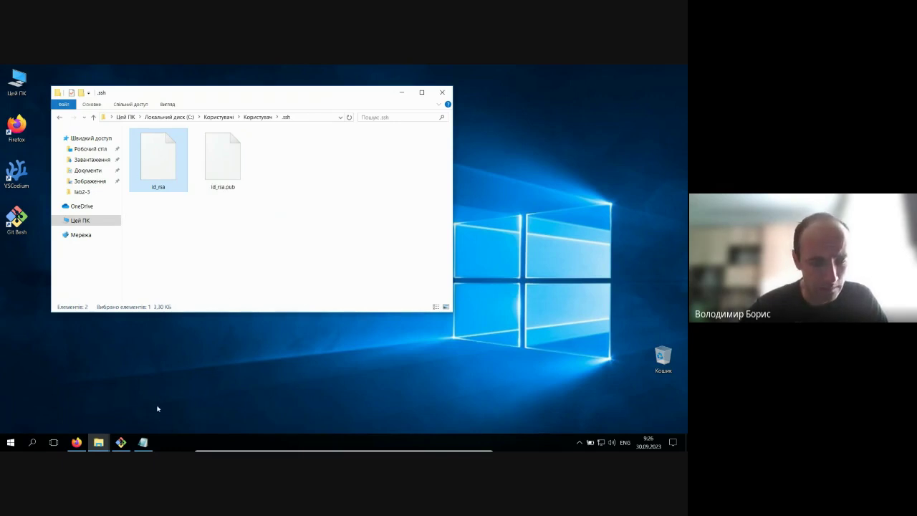
click(77, 443)
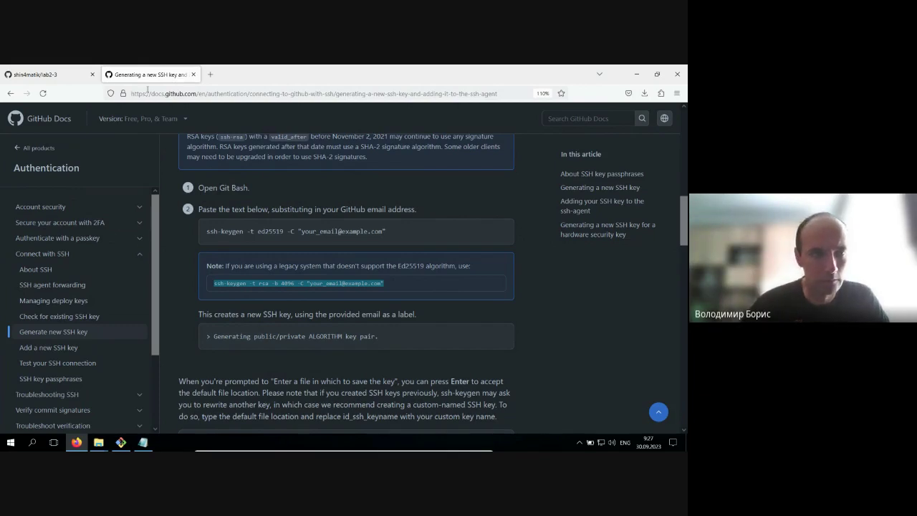
click(58, 77)
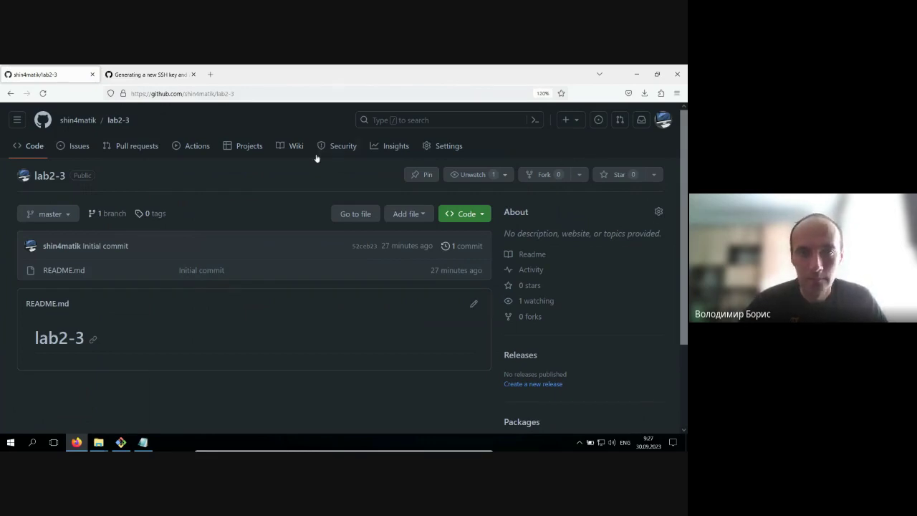
Go to Settings > SSH and GPG keys and delete the old ub22_key.
click(660, 118)
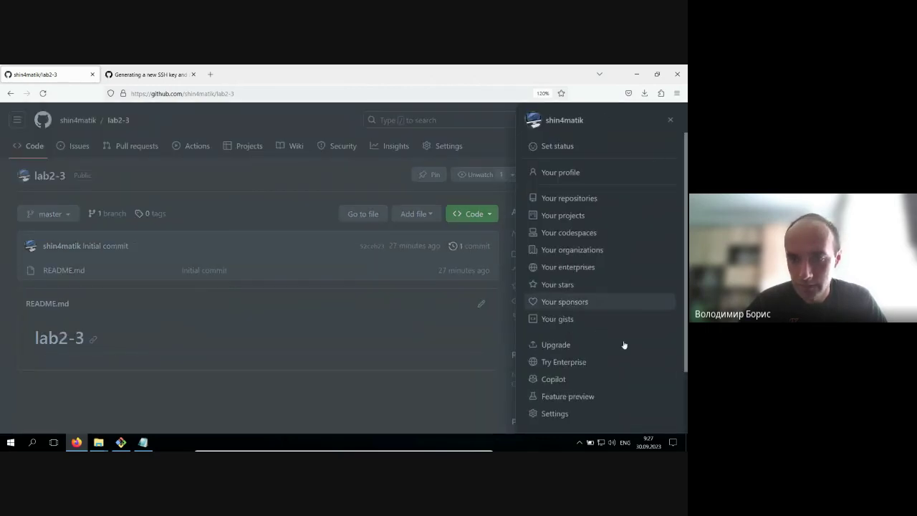
click(554, 414)
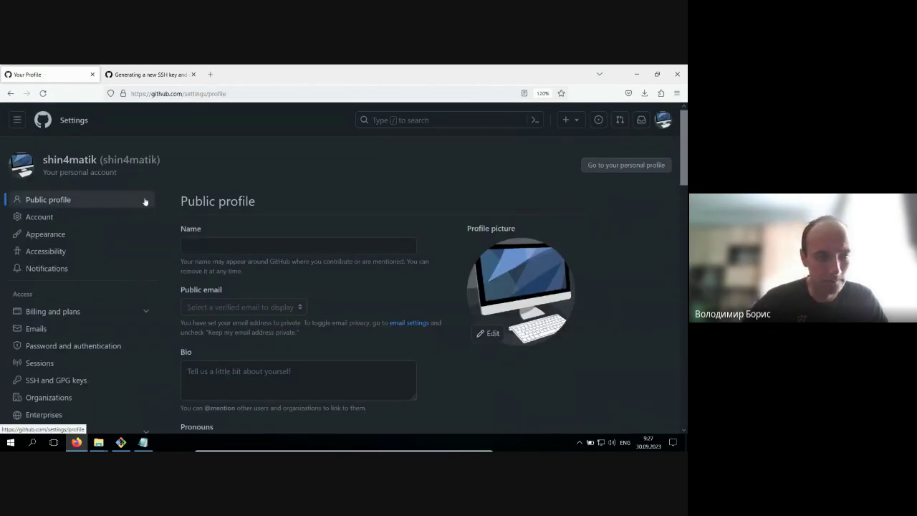
click(61, 383)
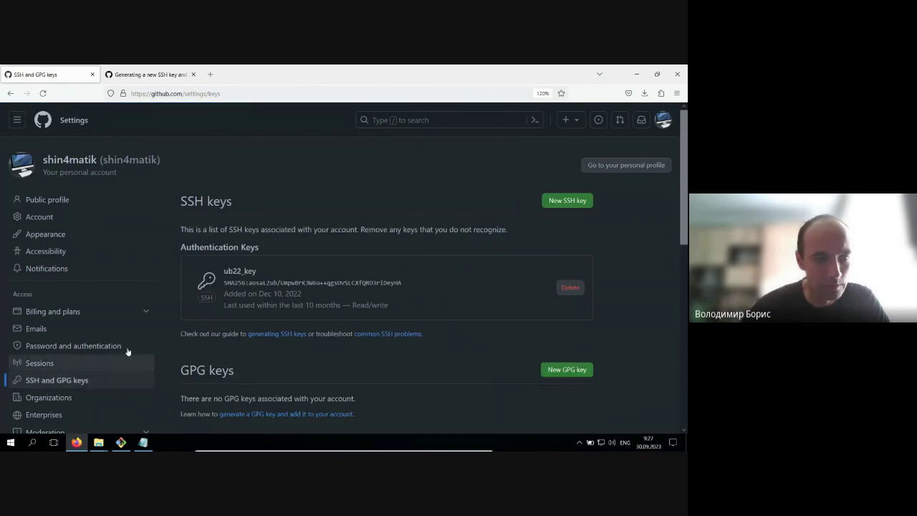
drag(262, 272, 238, 275)
click(570, 287)
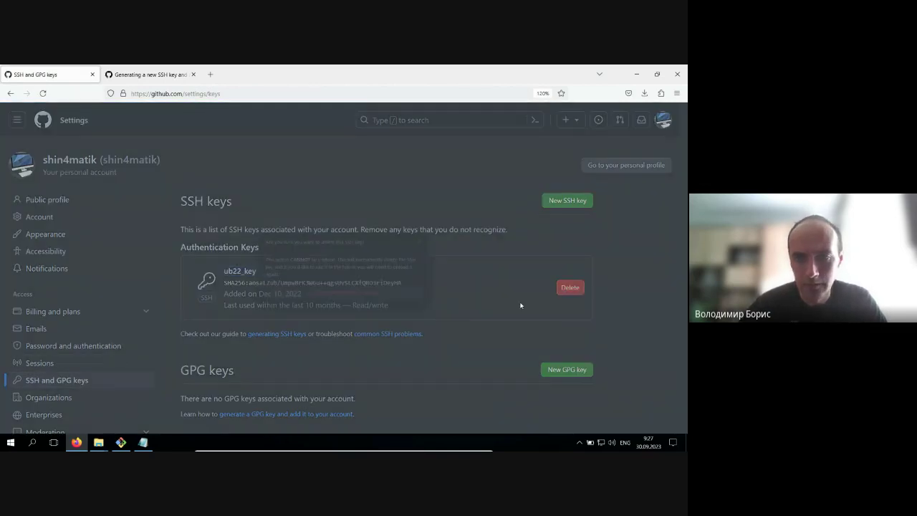
click(353, 306)
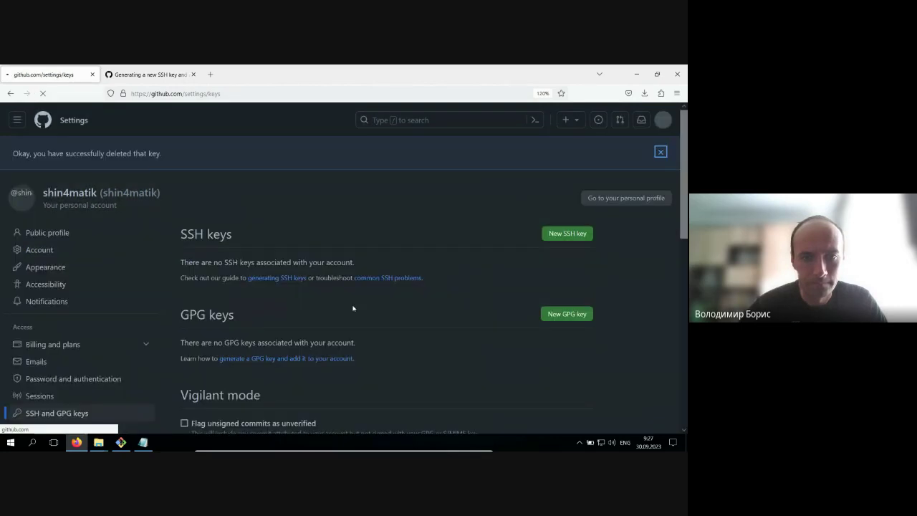
Add a new SSH key titled test-key containing the copied id_rsa.pub public key.
click(555, 234)
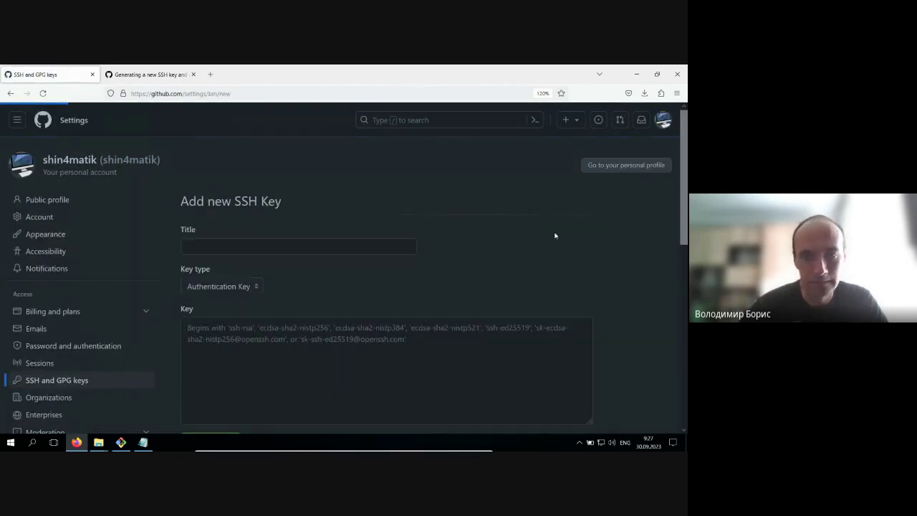
click(225, 343)
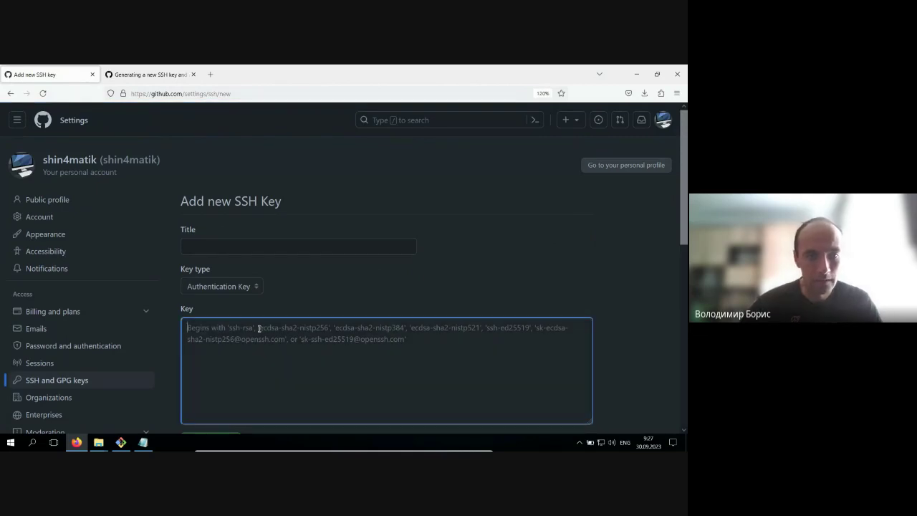
key(ctrl+v)
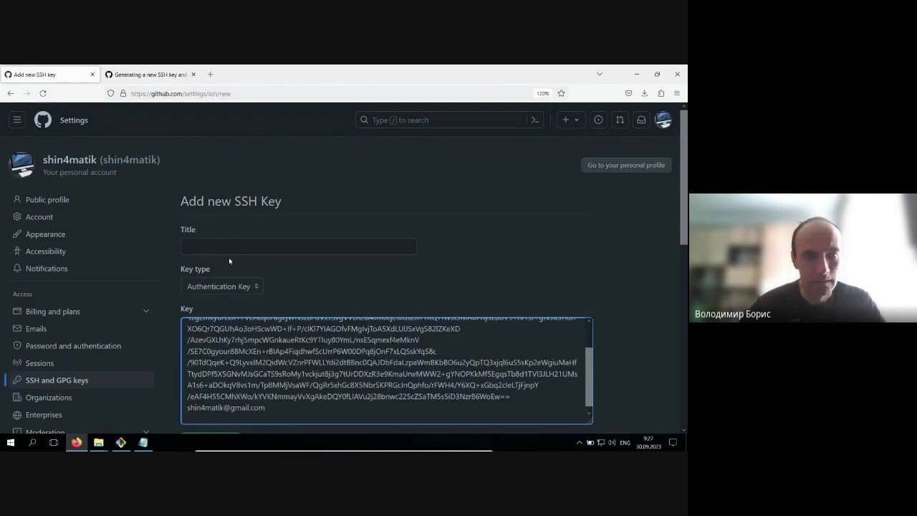
click(229, 247)
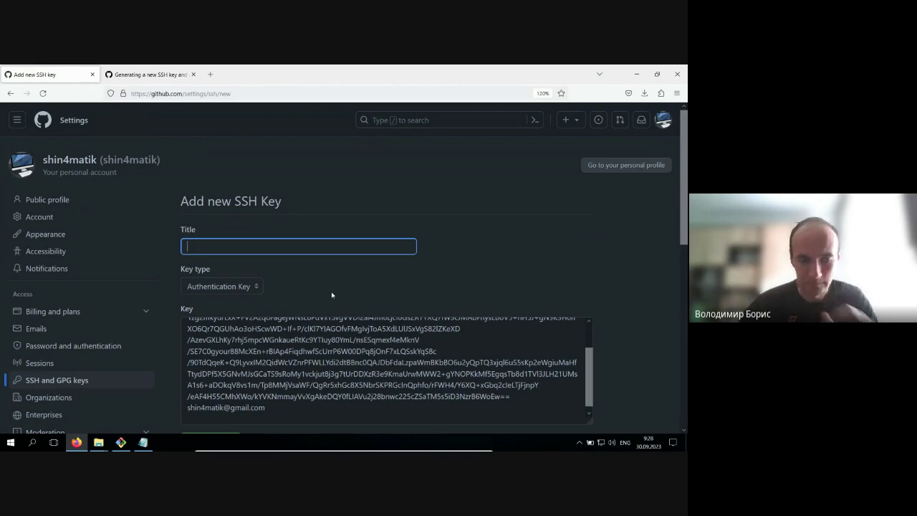
text(test)
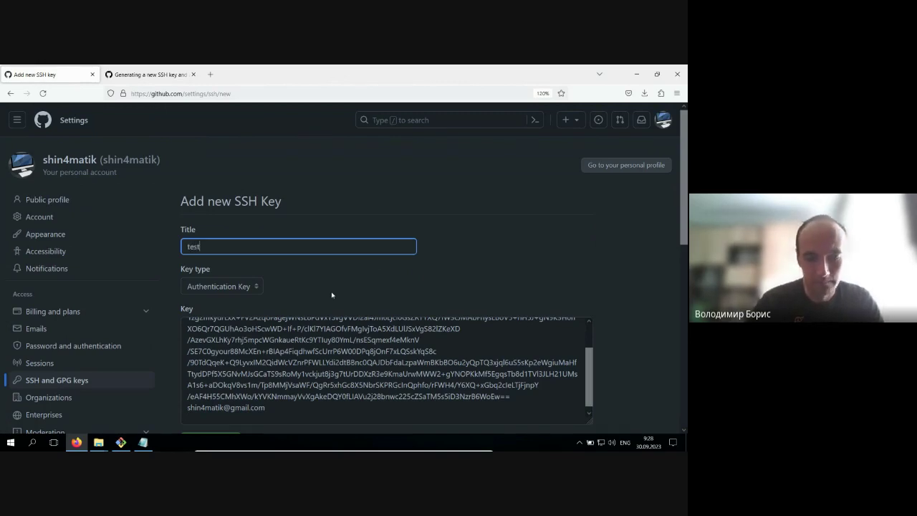
text(-key)
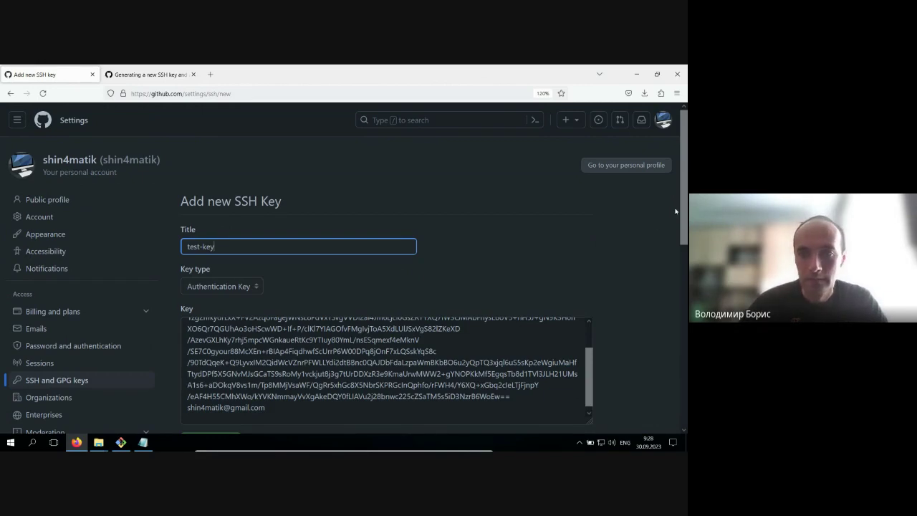
scroll(680, 234, down, 2)
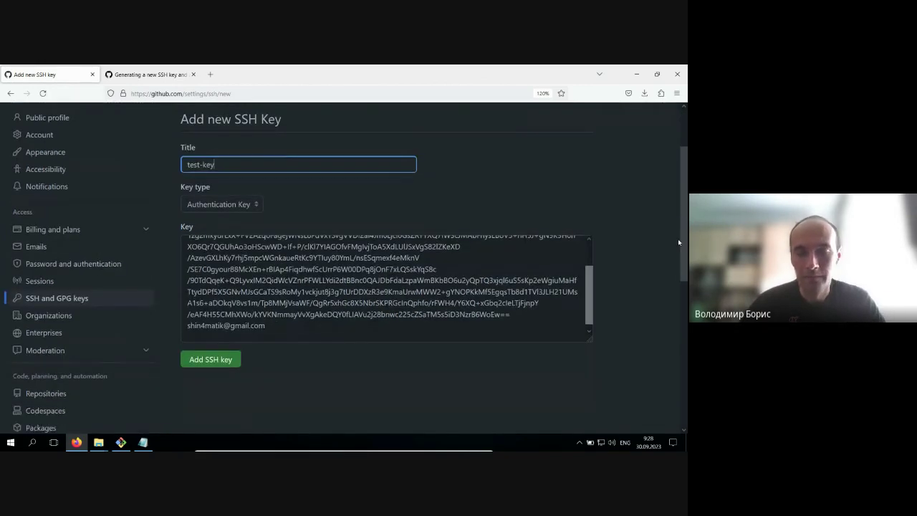
scroll(678, 229, up, 1)
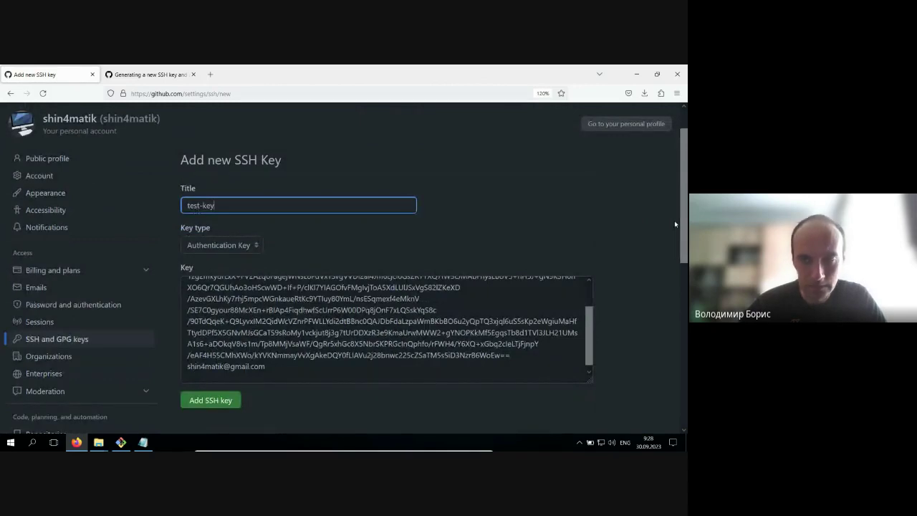
click(211, 401)
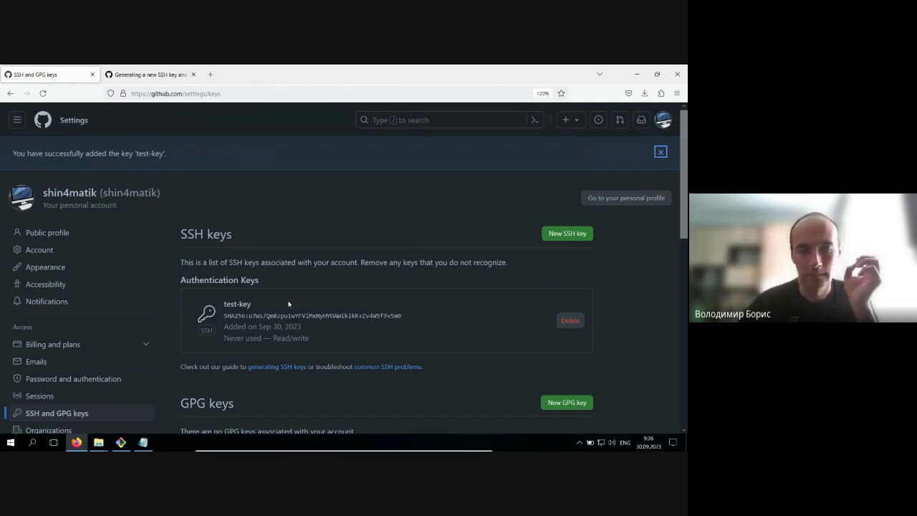
mouse_move(100, 441)
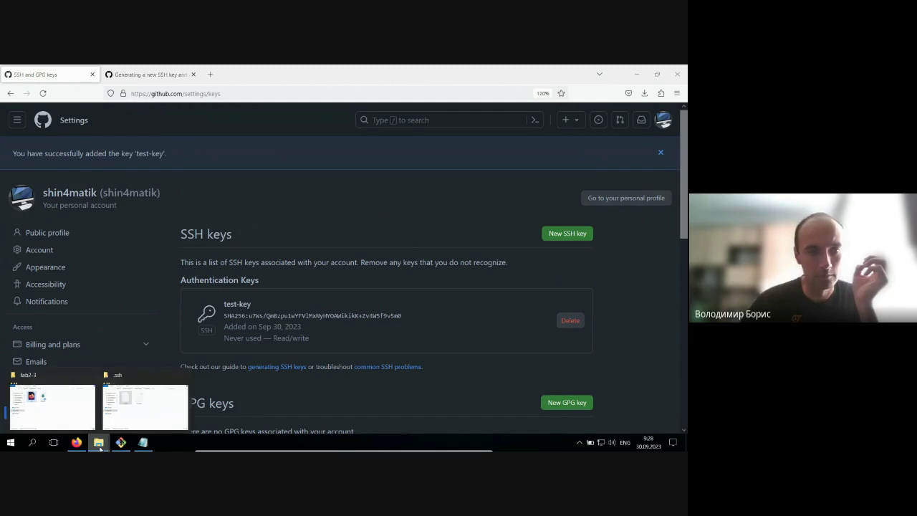
click(83, 413)
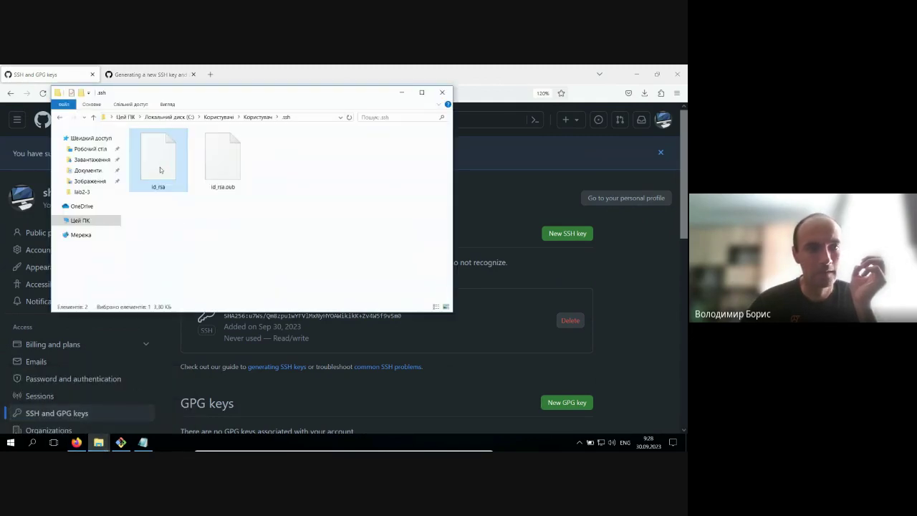
click(231, 165)
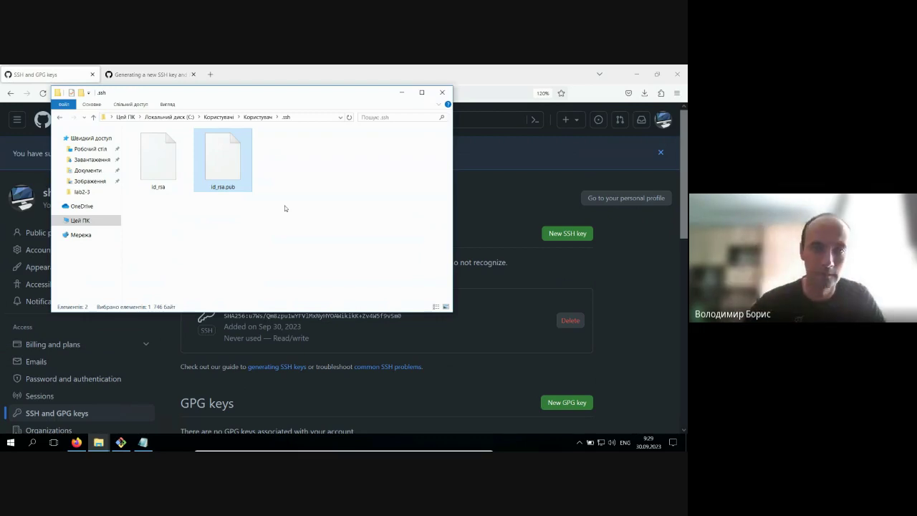
click(401, 93)
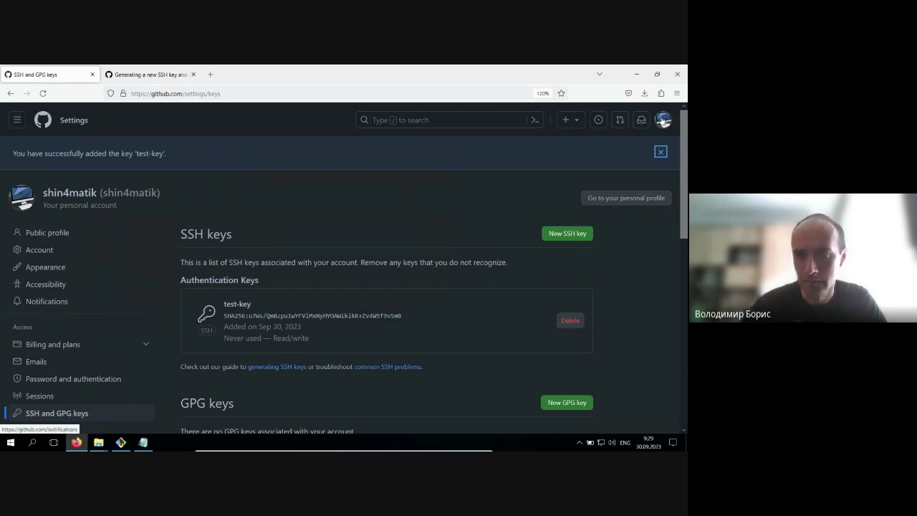
Go through the account menu and Your repositories to the lab2-3 repository page.
click(660, 121)
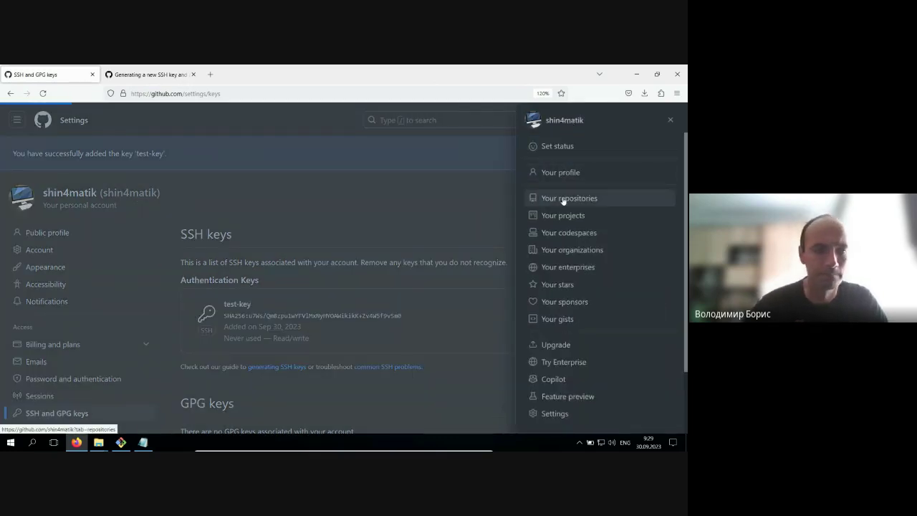
click(564, 198)
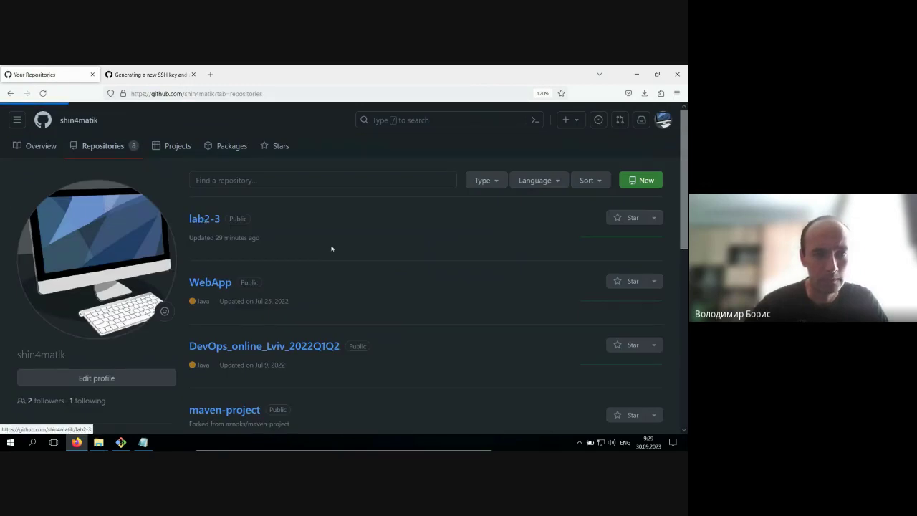
click(331, 249)
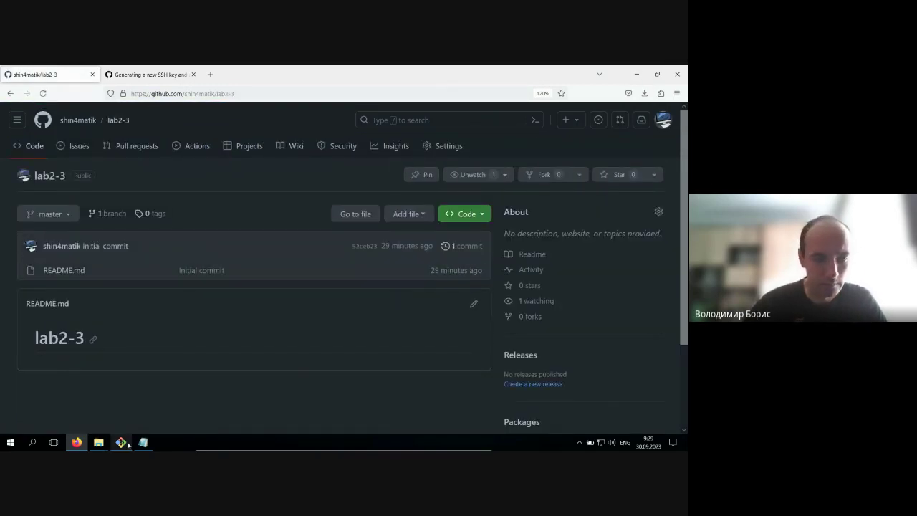
Bring Git Bash forward, restore it to a smaller window, and hide the lab2-3 folder.
mouse_move(98, 442)
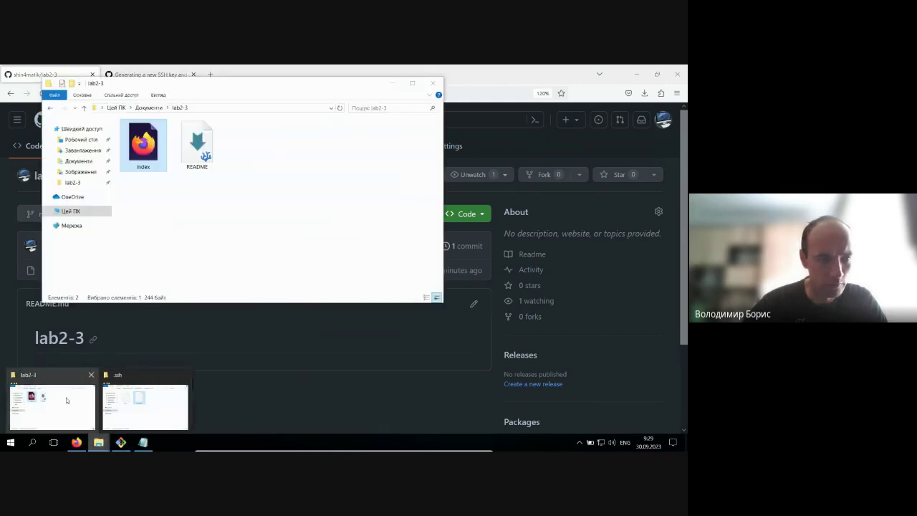
click(43, 401)
click(121, 442)
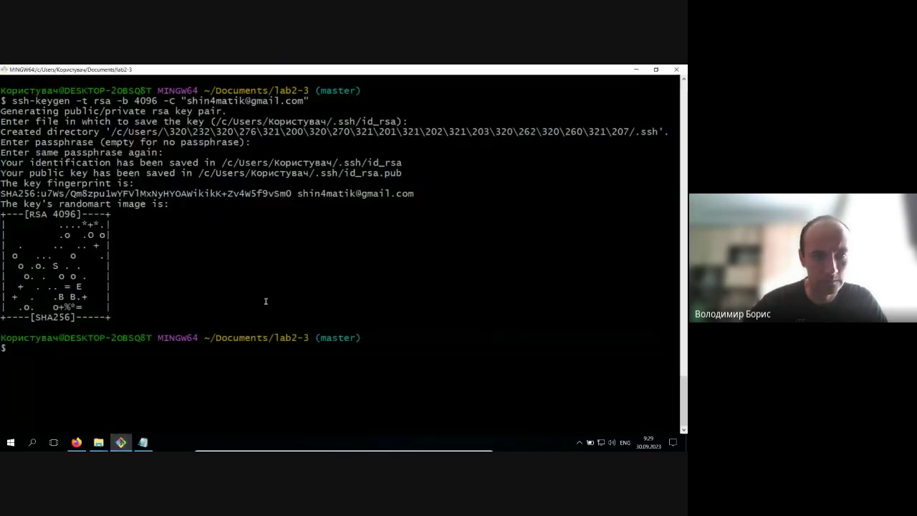
double_click(399, 68)
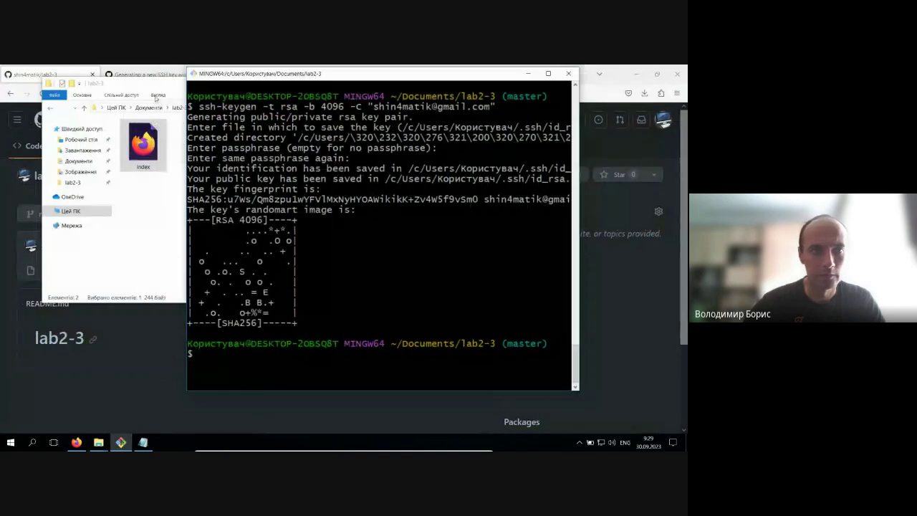
click(154, 86)
click(396, 83)
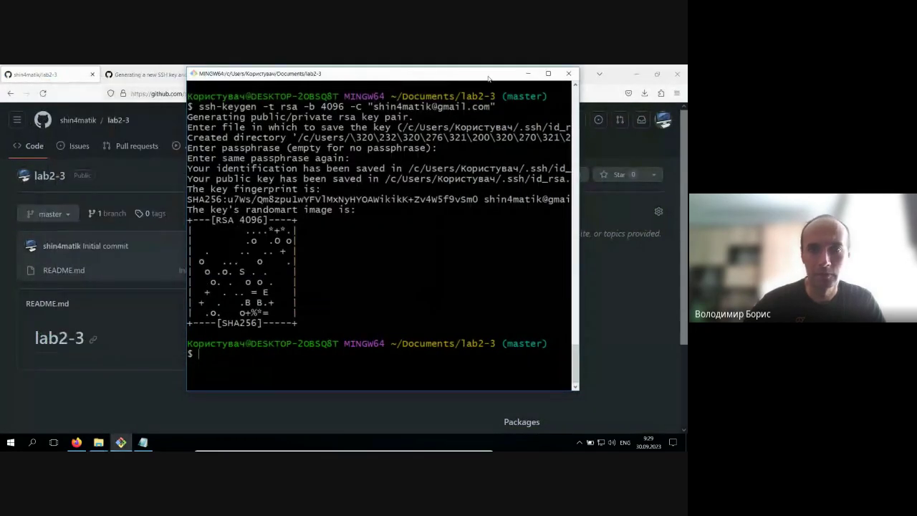
drag(466, 76, 545, 85)
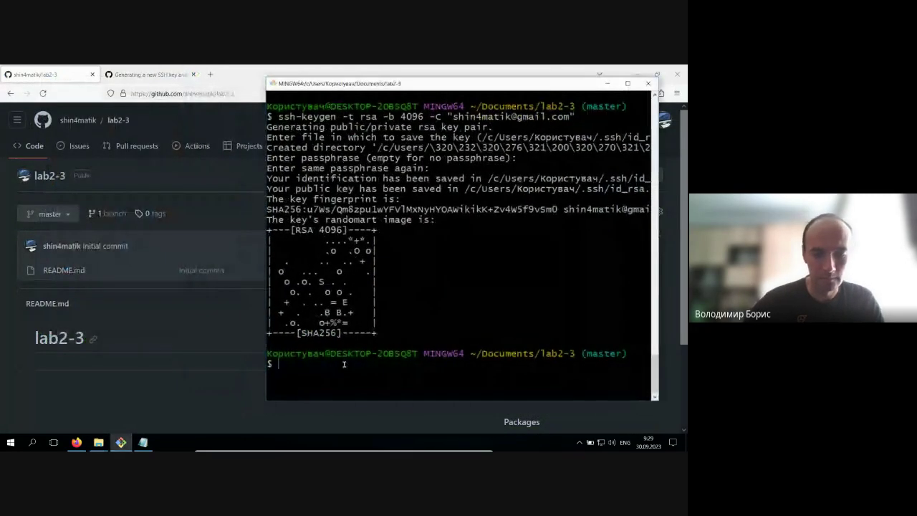
Clear the terminal and rerun git push origin master from command history.
key(ctrl+l)
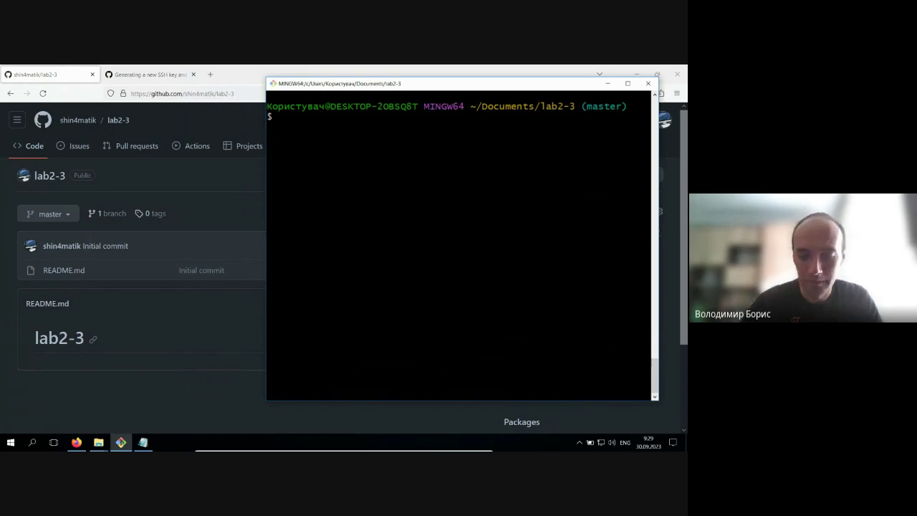
key(Up)
key(Up)
key(Up)
key(Up)
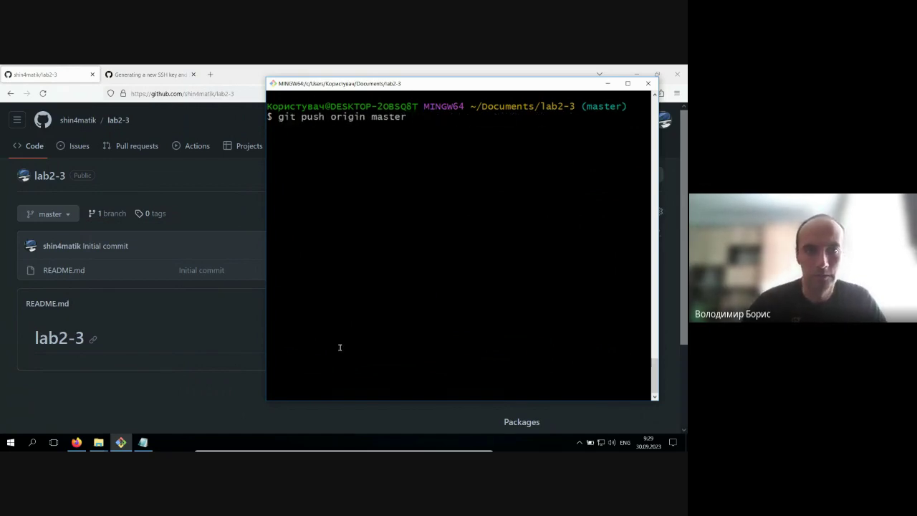
drag(270, 117, 414, 119)
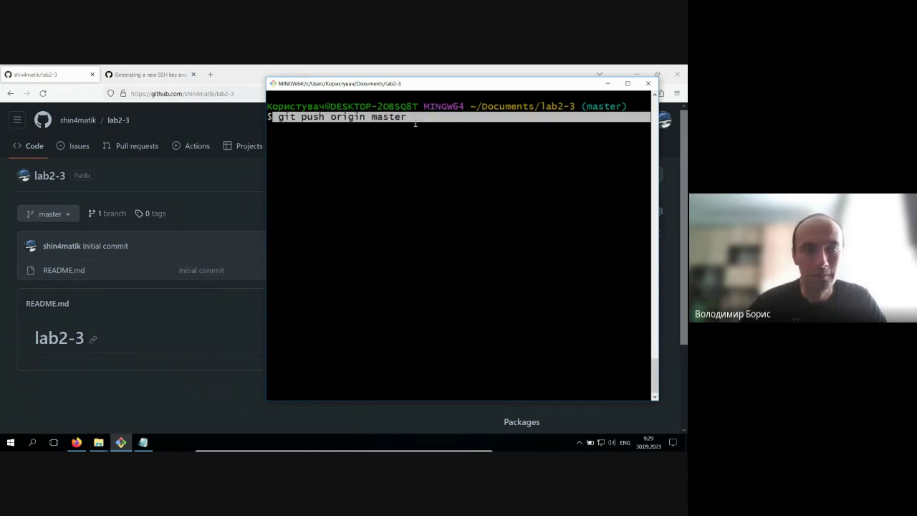
click(428, 124)
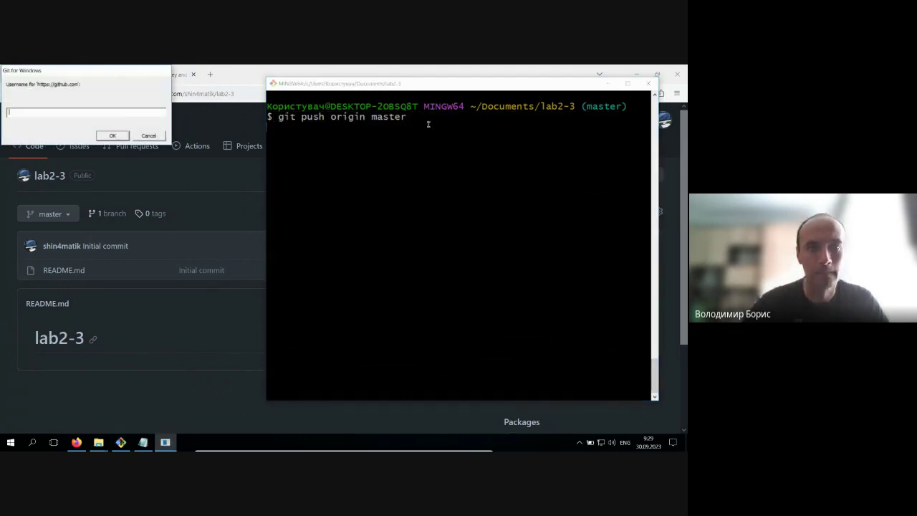
Enter the GitHub username and paste the password into the Git for Windows dialogs.
drag(54, 70, 337, 186)
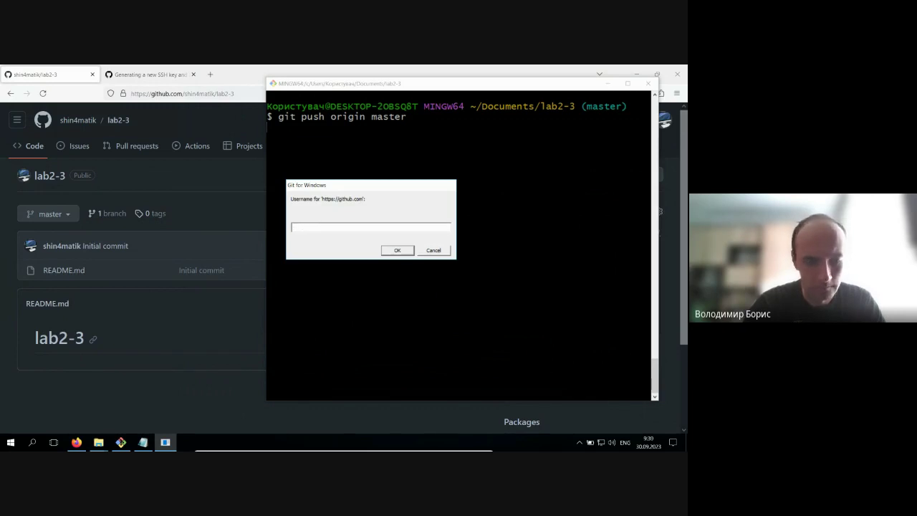
text(sh)
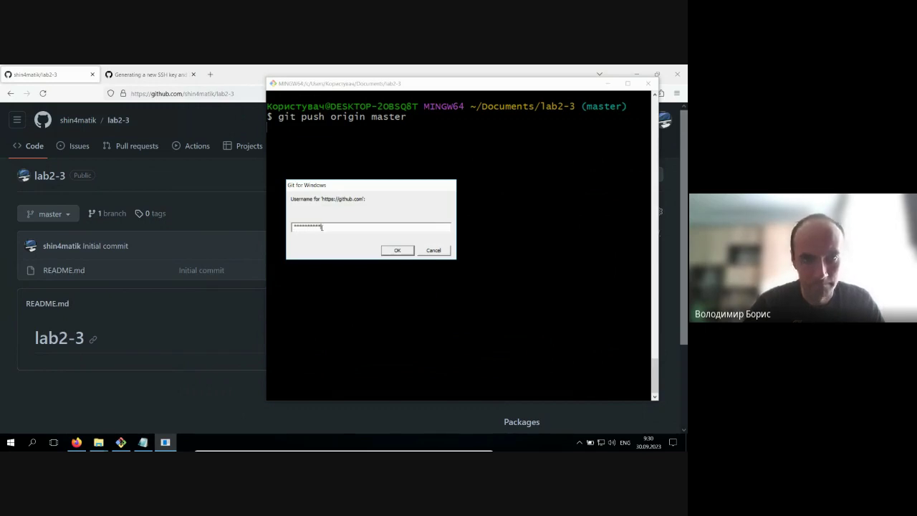
key(Return)
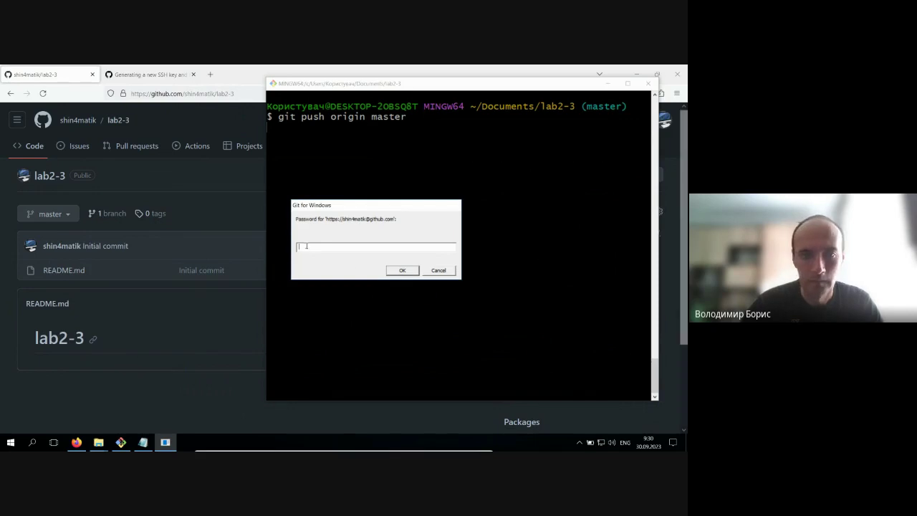
right_click(305, 246)
click(330, 286)
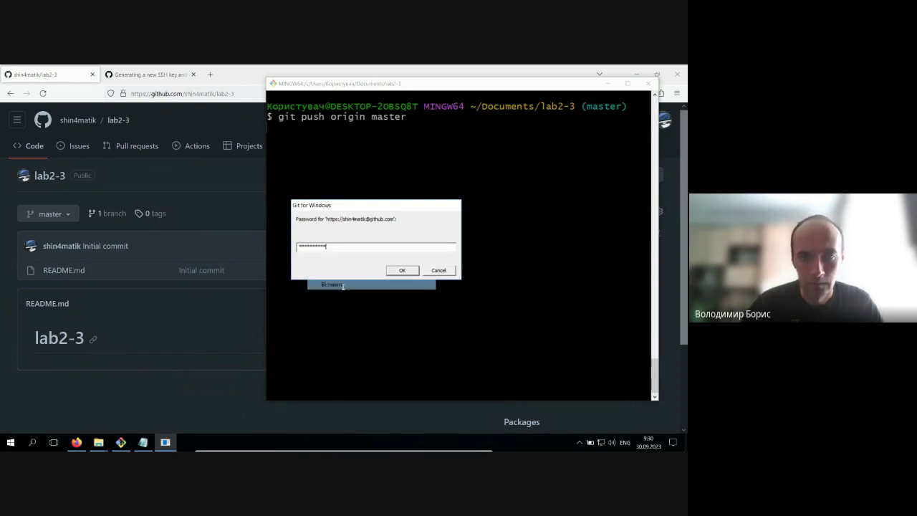
click(404, 271)
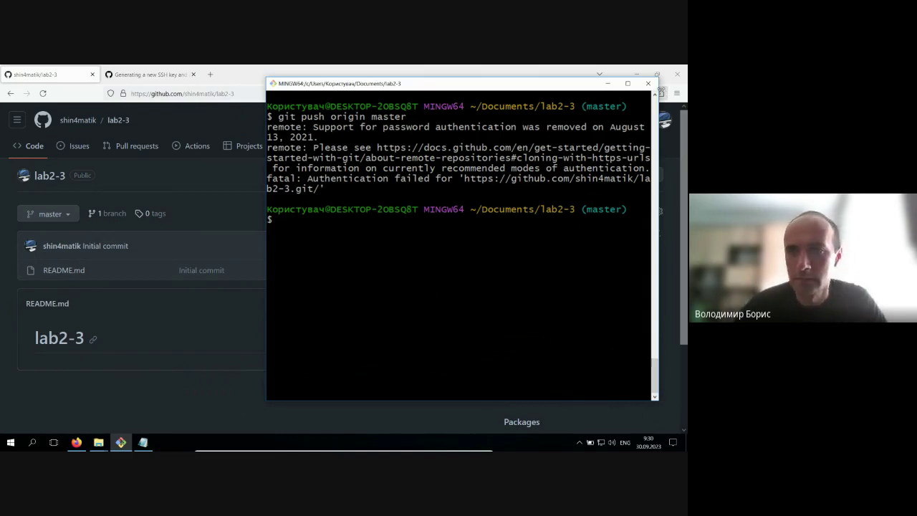
Close the old terminal and open a new Git Bash in the lab2-3 folder.
click(648, 83)
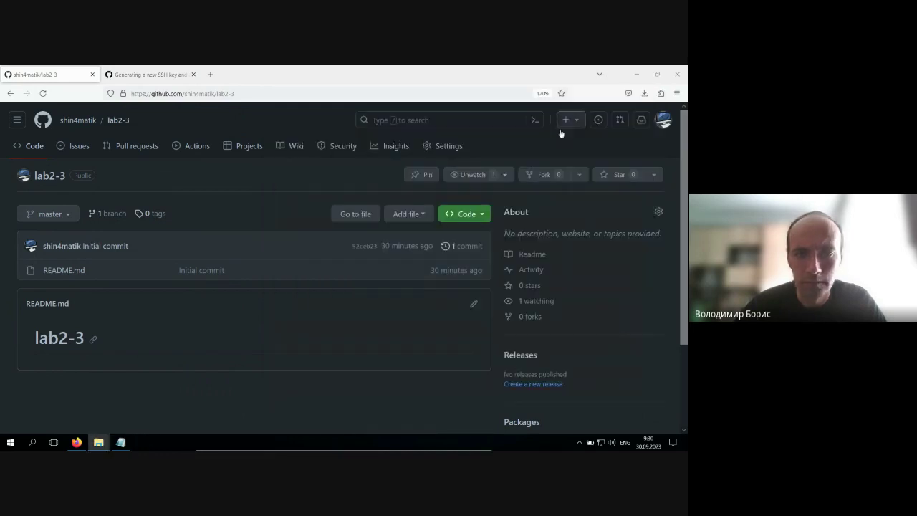
click(636, 74)
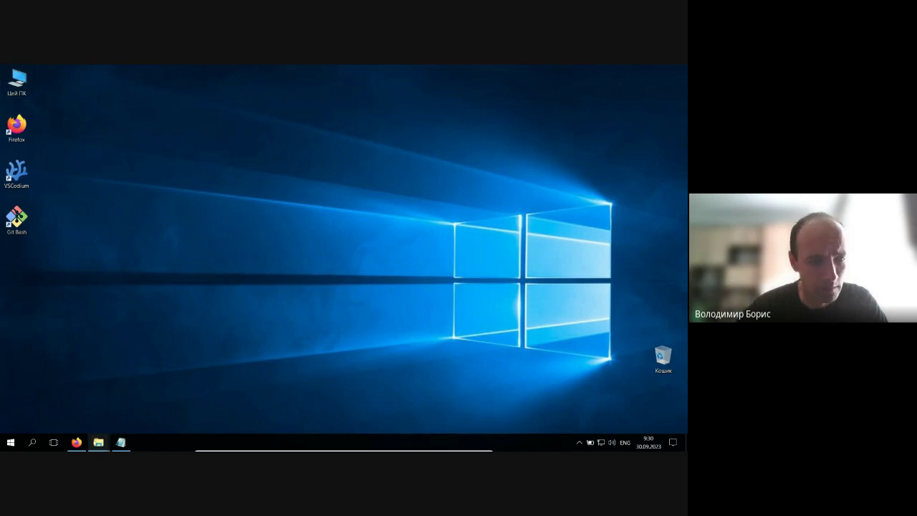
click(98, 442)
click(51, 402)
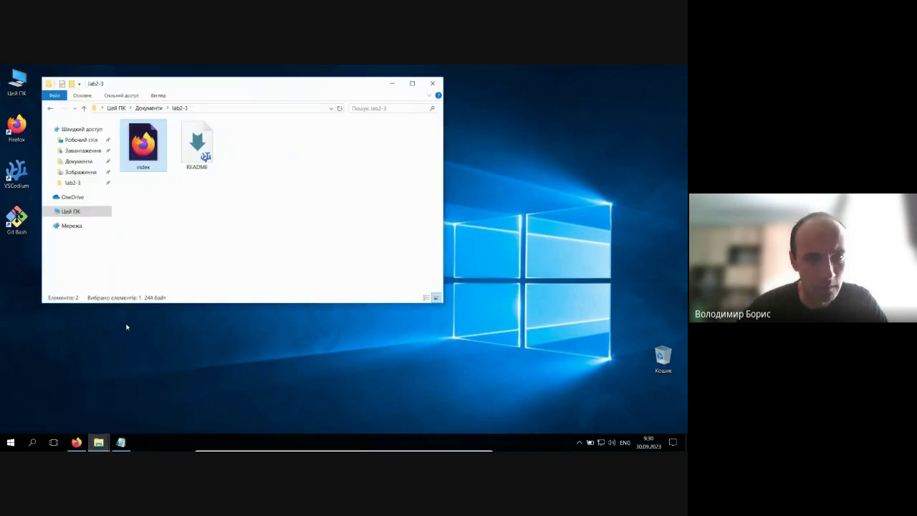
right_click(243, 208)
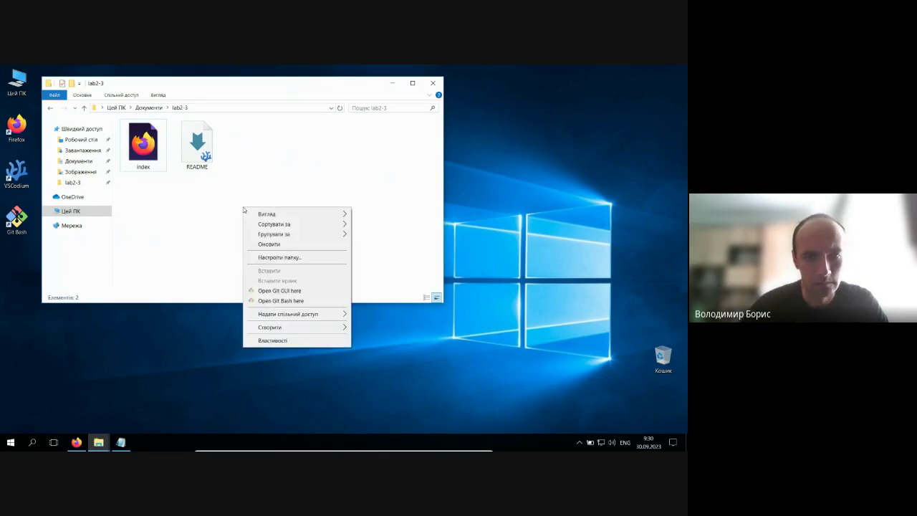
click(301, 302)
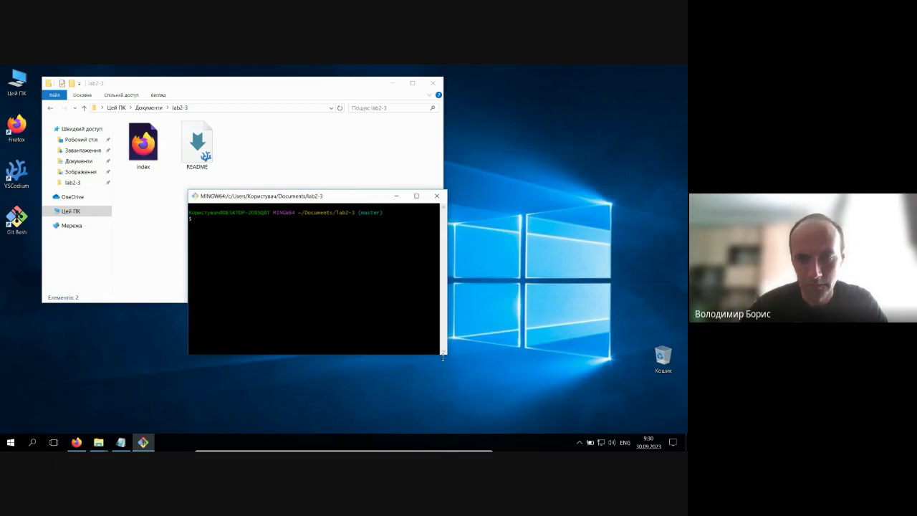
Widen the terminal, enlarge its font, and run git status and git push origin master.
drag(445, 352, 487, 353)
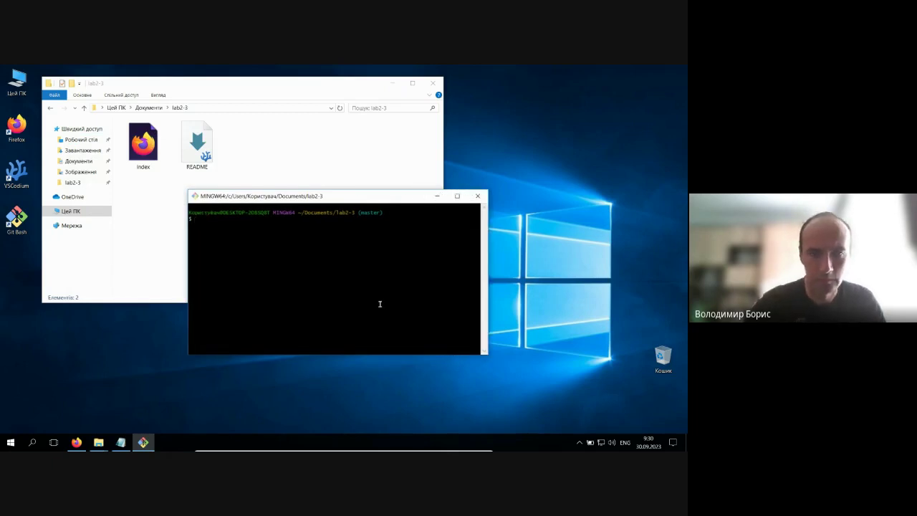
key(ctrl+plus)
key(ctrl+plus)
key(ctrl+plus)
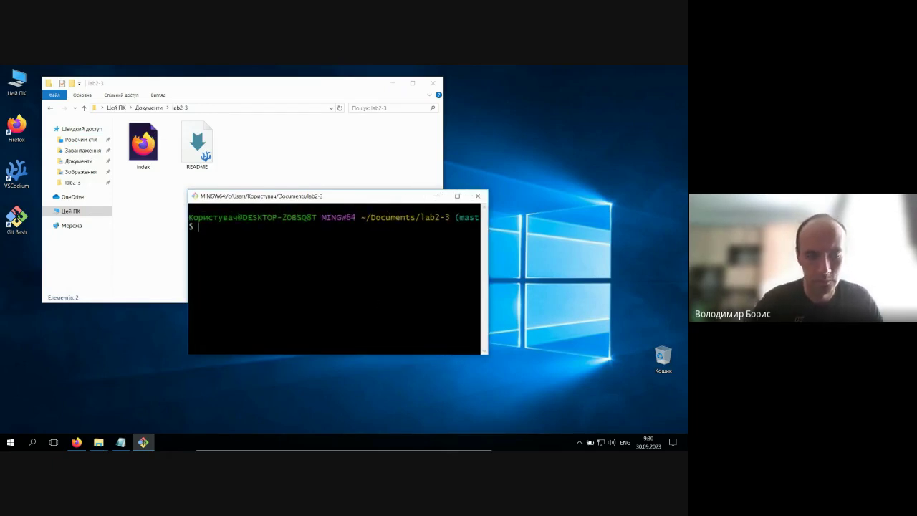
text(git )
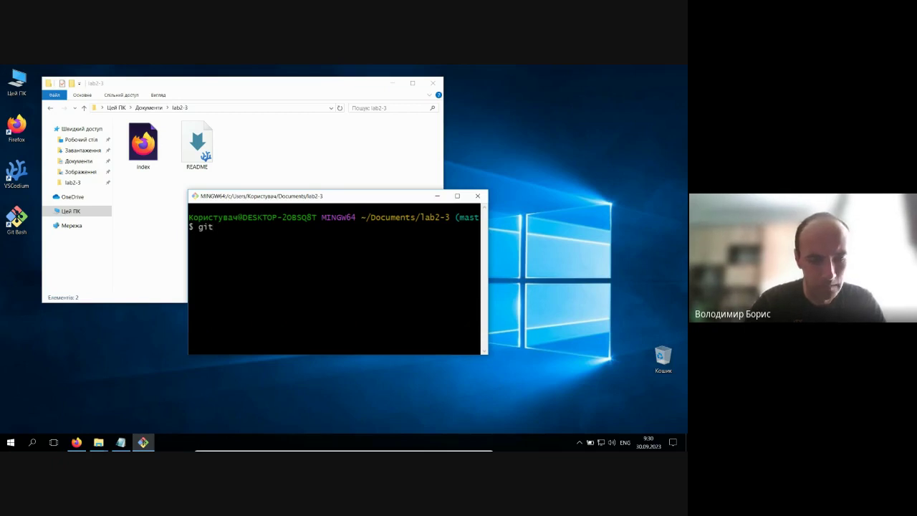
text(status)
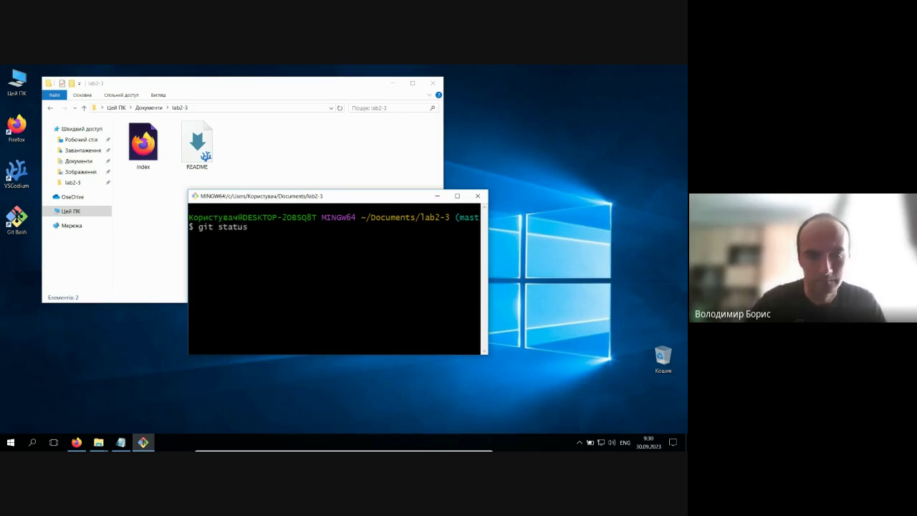
key(Return)
text(git push origin master)
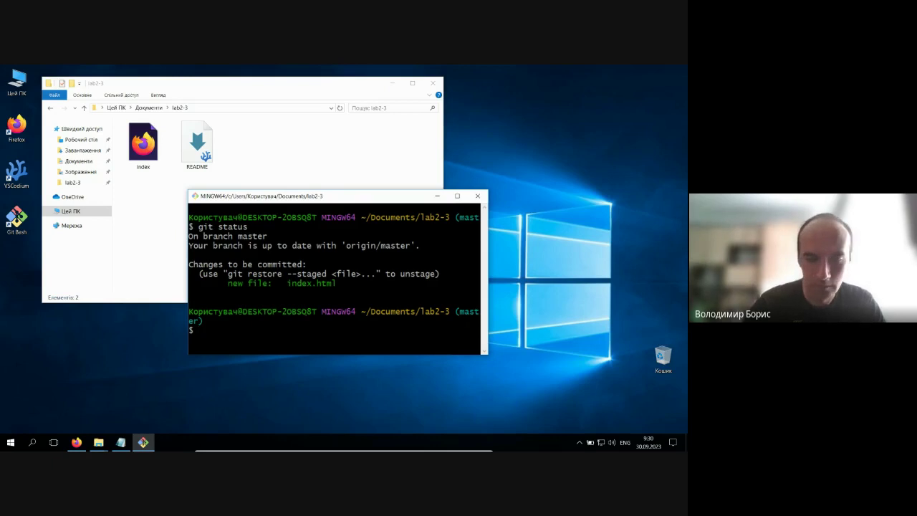
key(Return)
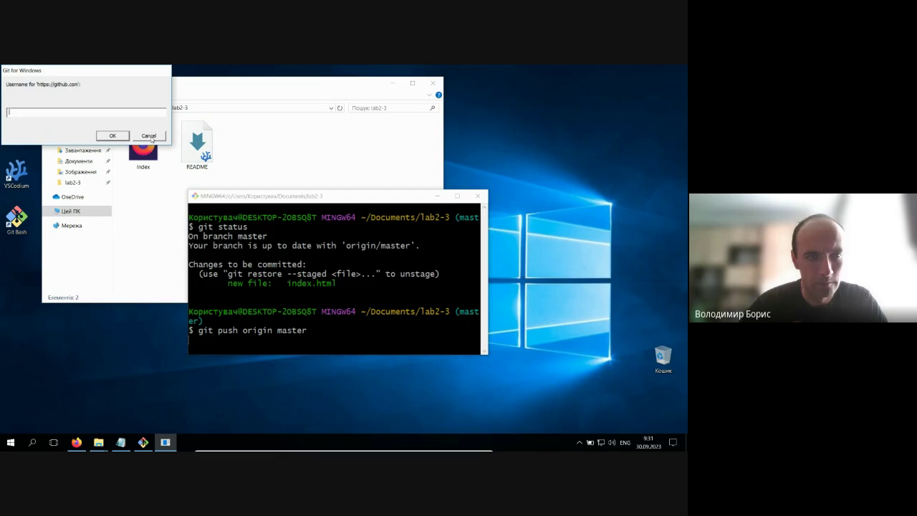
Dismiss the username pop-up and enter the GitHub username at the terminal prompt.
click(149, 136)
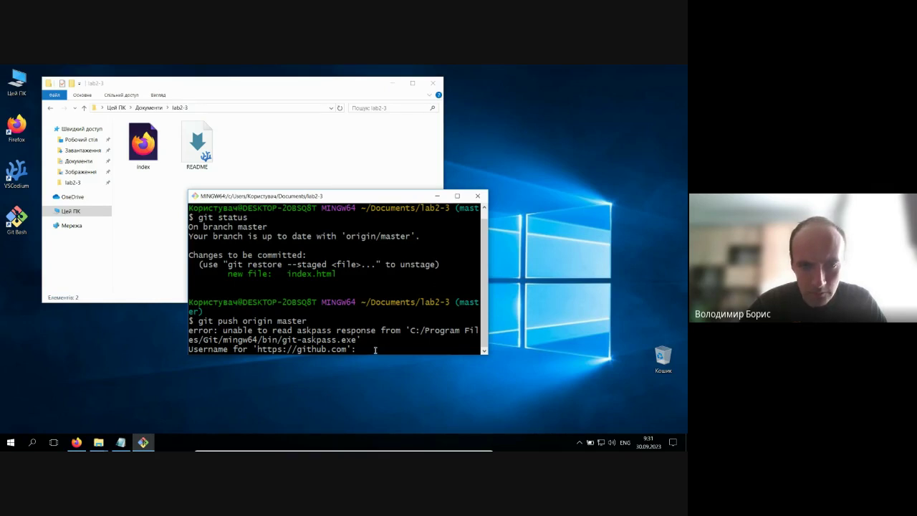
text(sh)
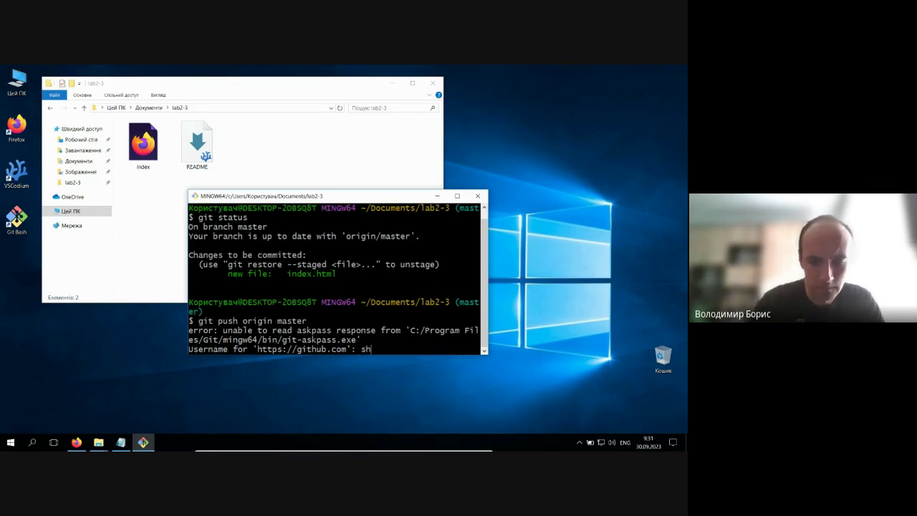
key(BackSpace)
key(BackSpace)
text(s)
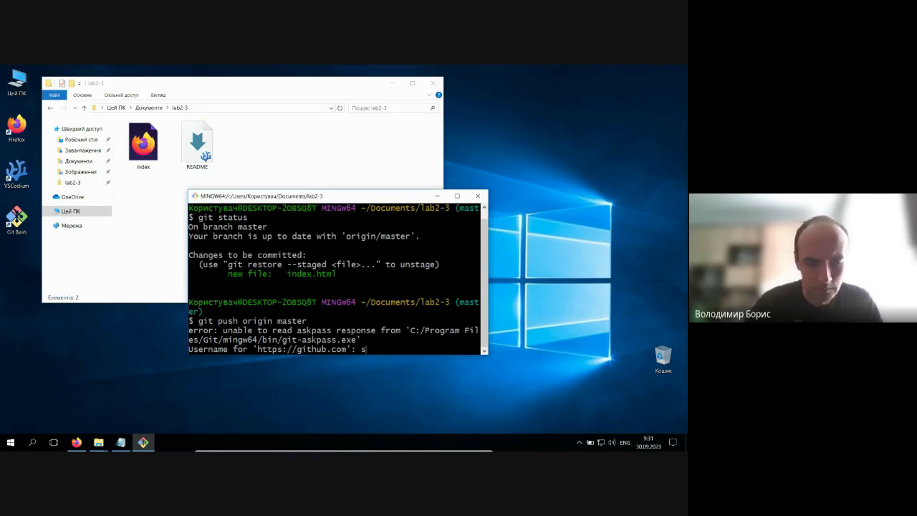
text(hin4matik)
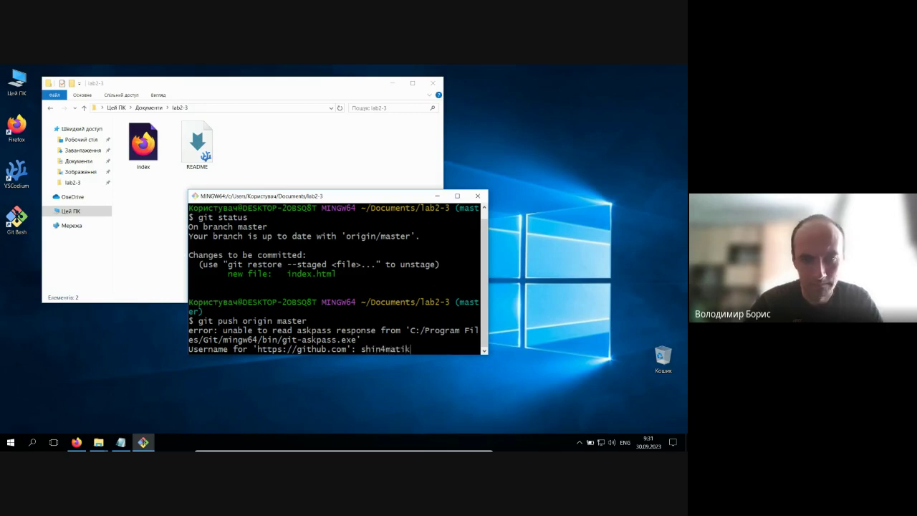
key(Return)
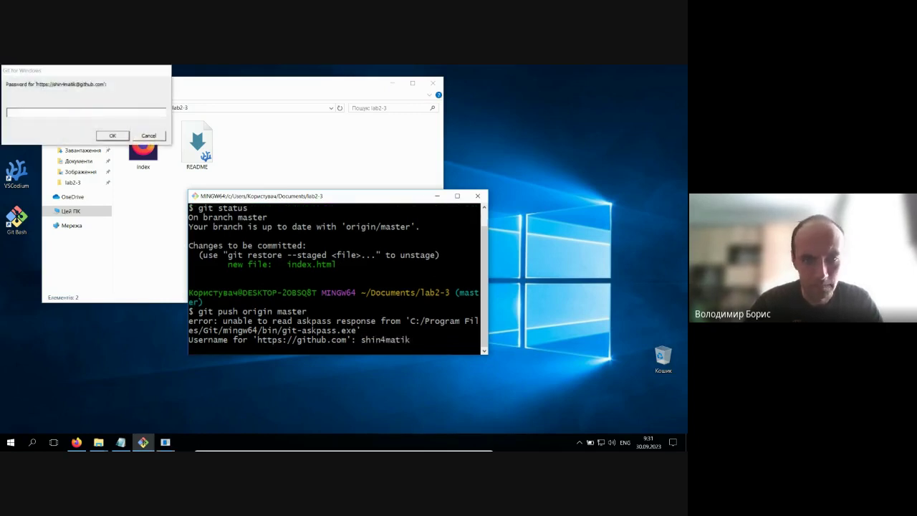
Dismiss the password pop-up, paste the password in the terminal, and return to the GitHub page.
click(152, 136)
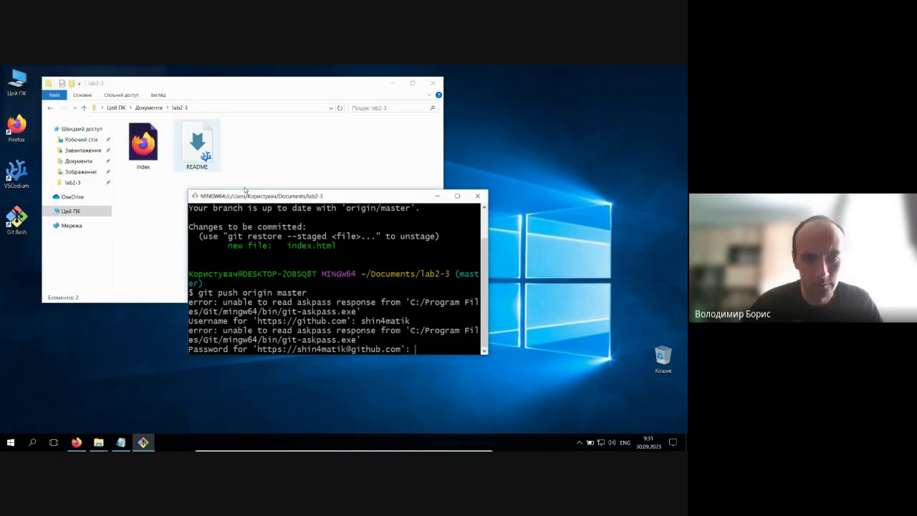
right_click(426, 352)
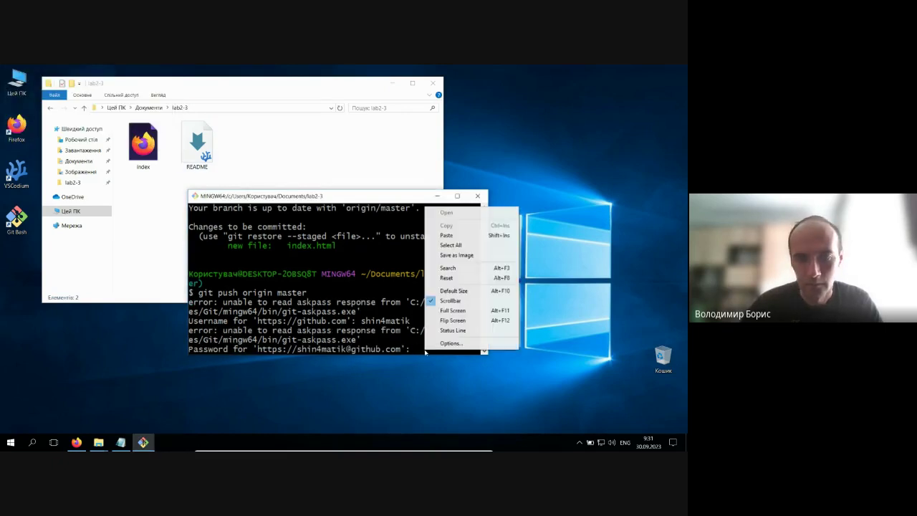
click(446, 235)
key(Return)
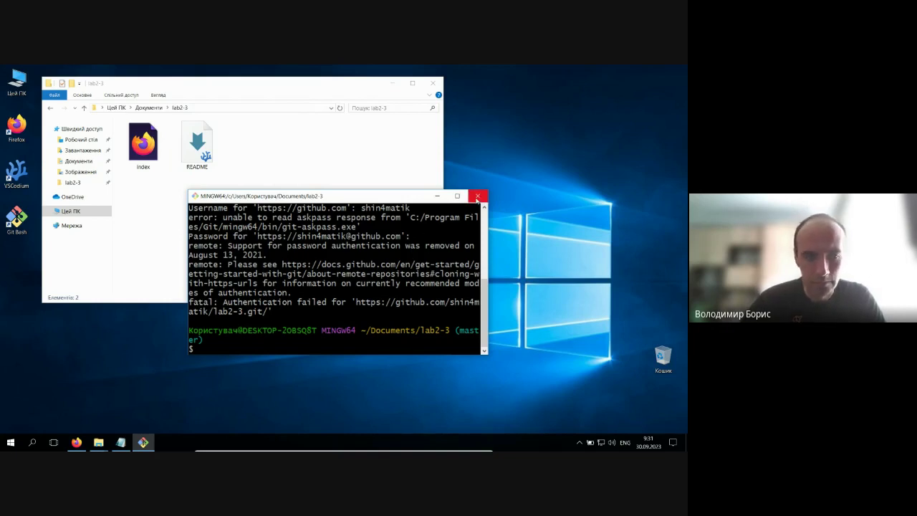
click(77, 442)
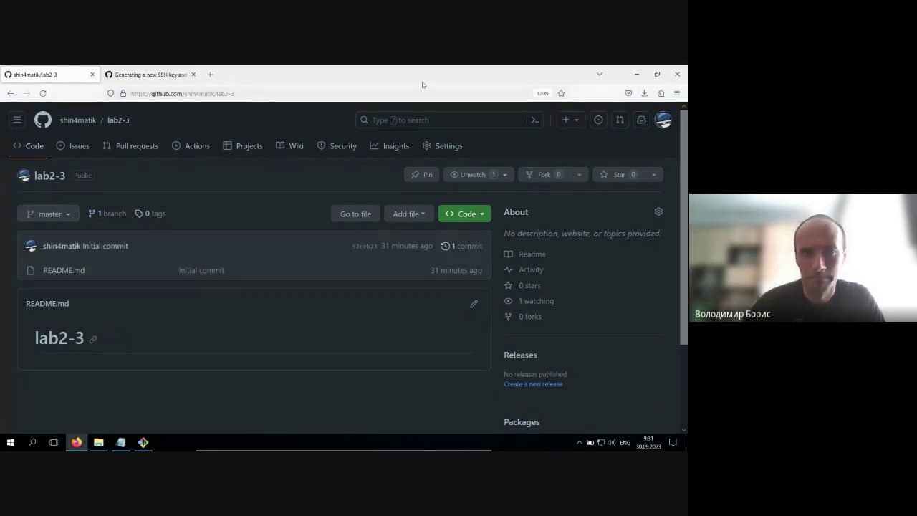
Close the SSH key guide tab and quit Firefox.
click(176, 79)
click(193, 74)
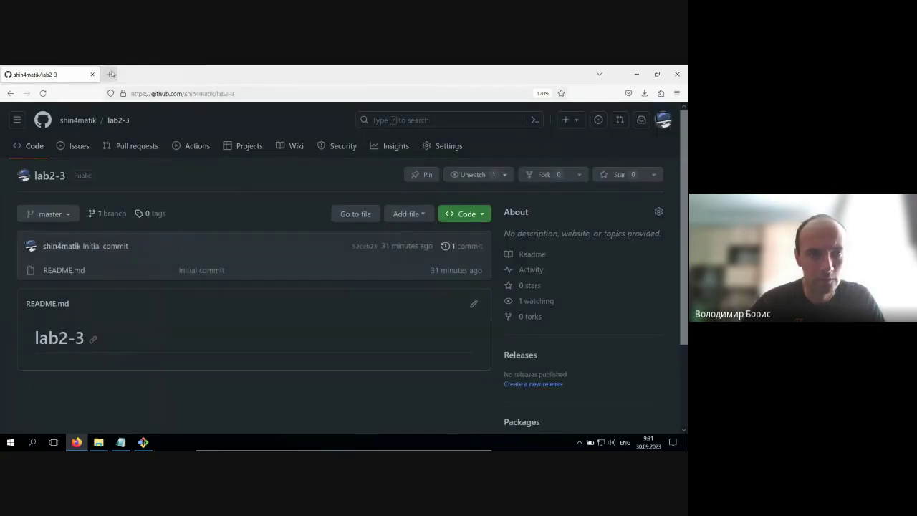
click(676, 75)
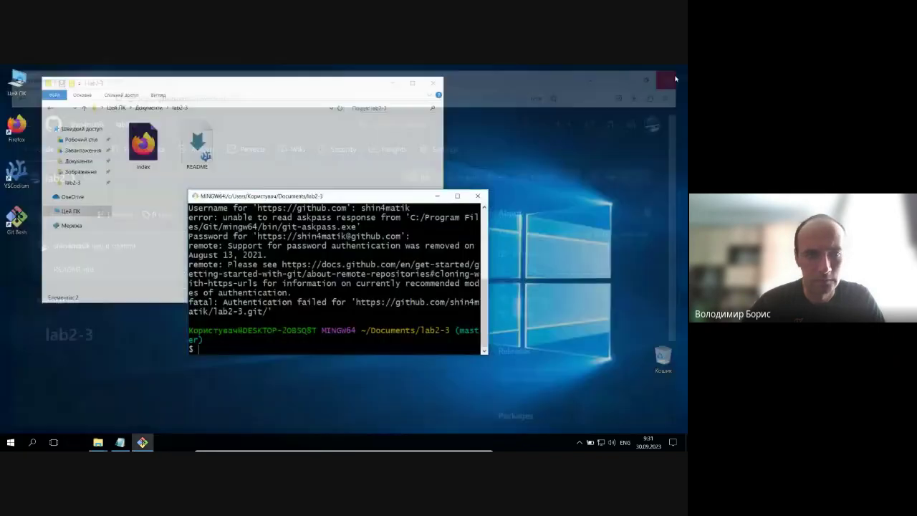
Try opening the index file, dismiss the Open with dialog, and hide the lab2-3 folder.
double_click(144, 143)
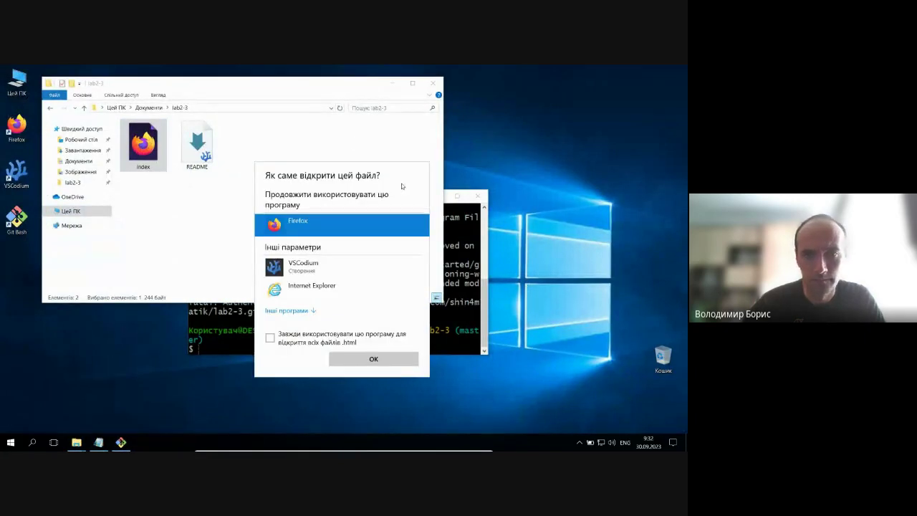
click(383, 361)
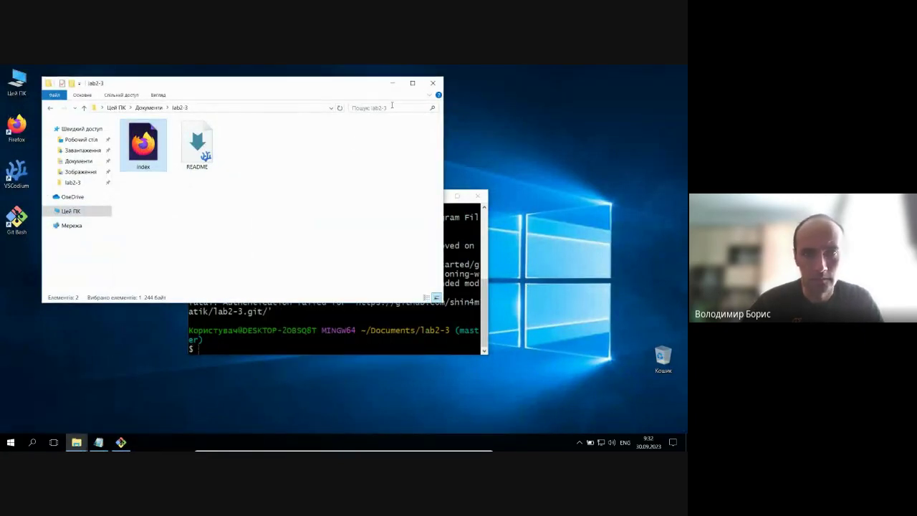
click(467, 213)
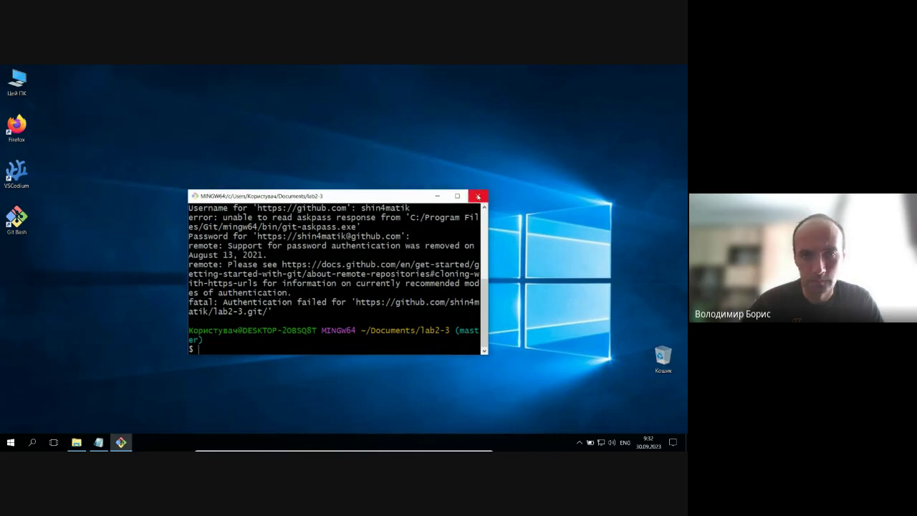
Close Git Bash, File Explorer and Notepad.
click(477, 195)
right_click(77, 440)
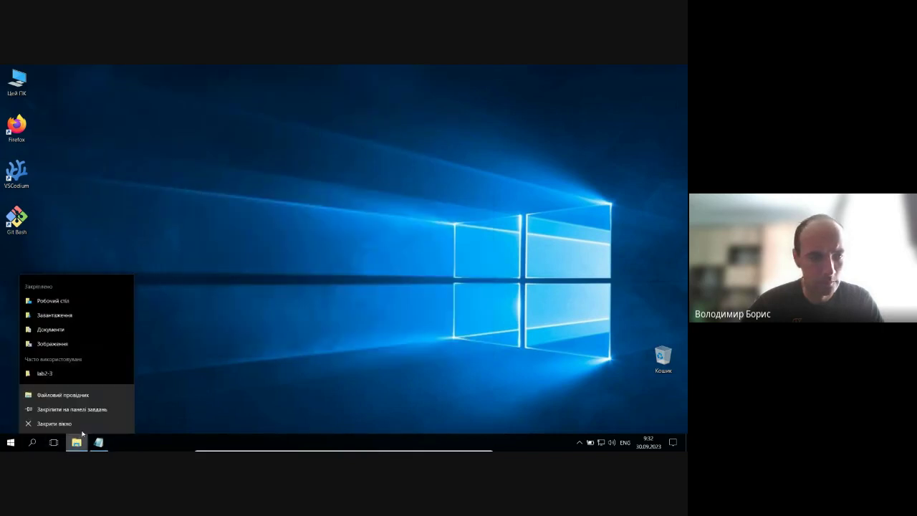
click(54, 423)
right_click(77, 442)
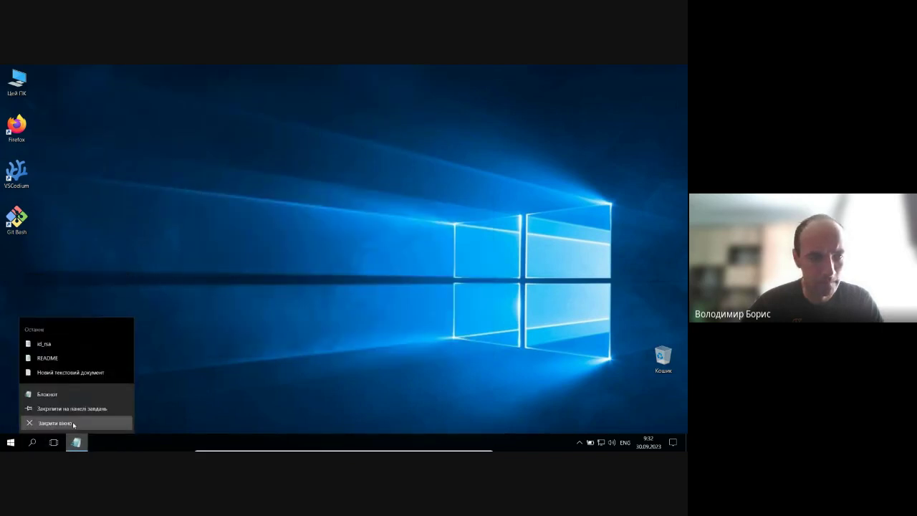
click(54, 422)
Restart Windows from the Start button's Shut down or sign out menu.
click(11, 442)
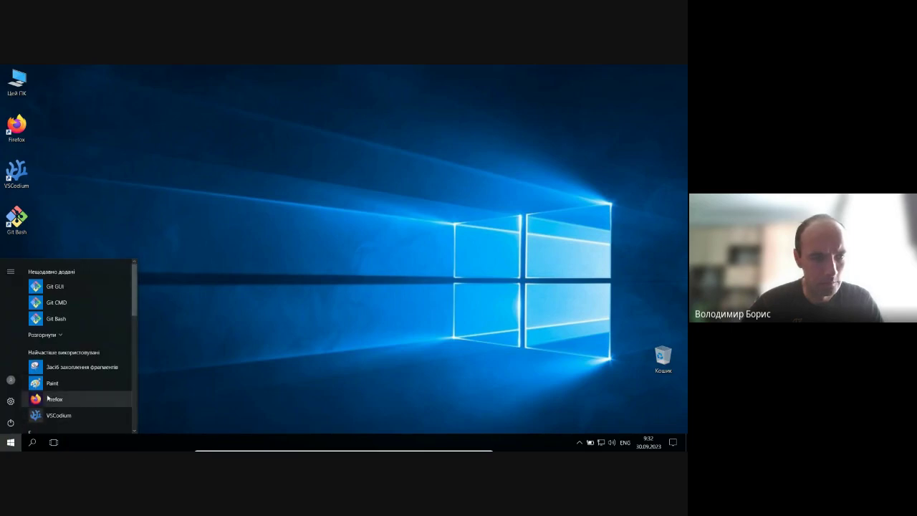
right_click(12, 442)
mouse_move(40, 424)
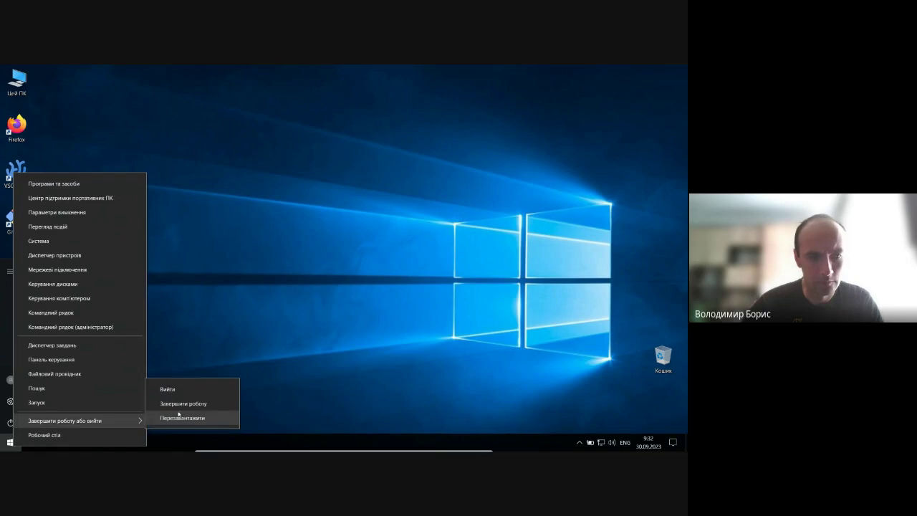
click(185, 418)
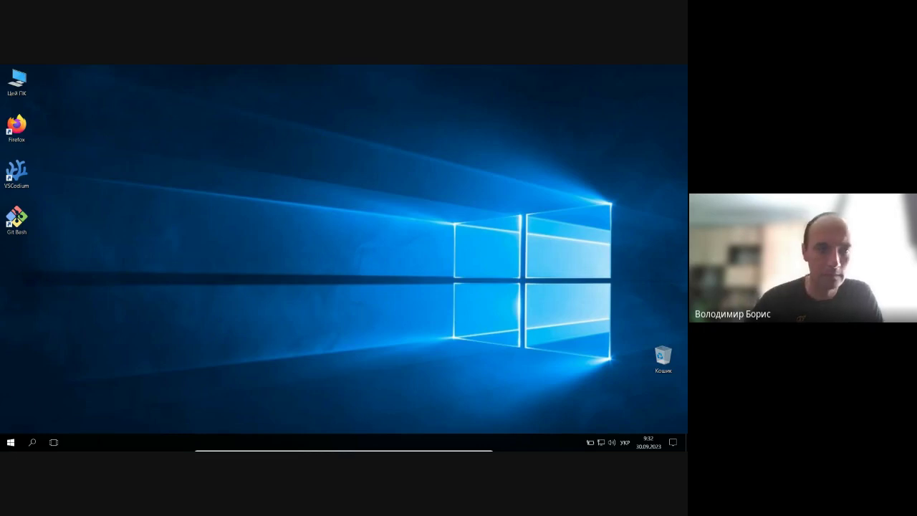
Open Documents > lab2-3 in File Explorer and launch Git Bash Here there.
double_click(21, 93)
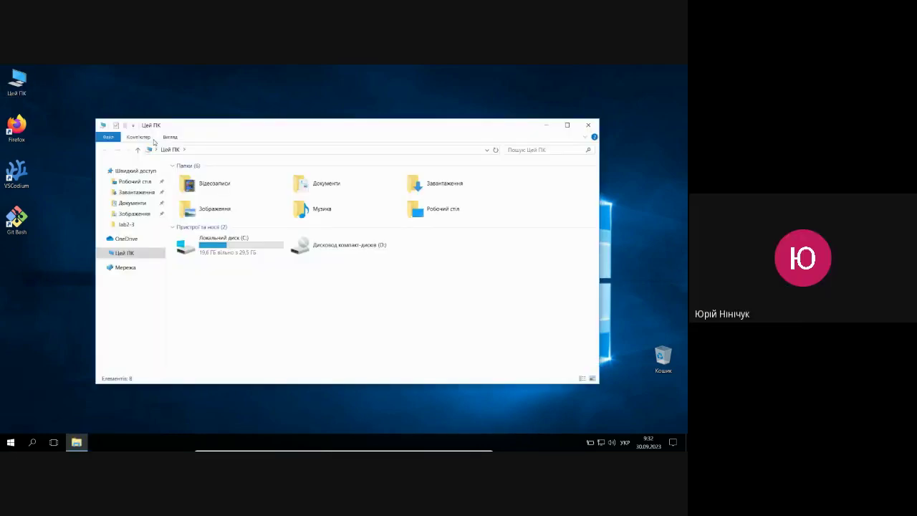
click(143, 204)
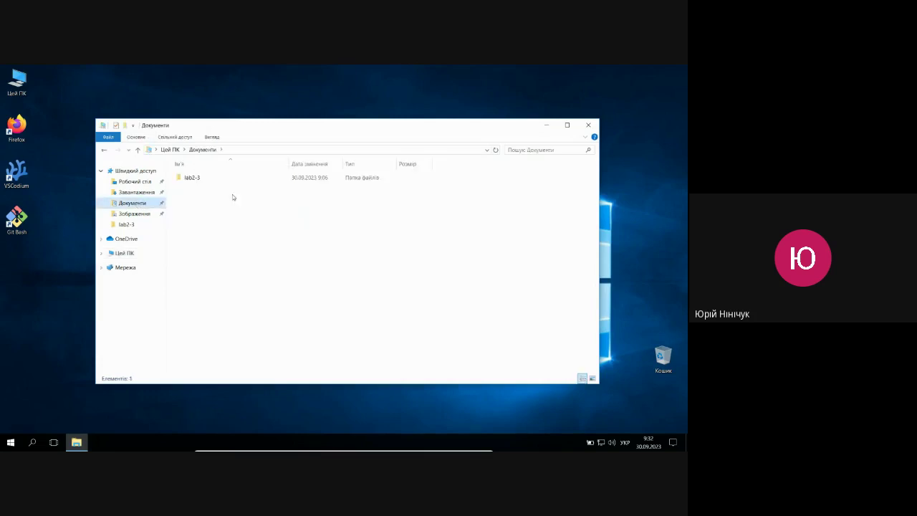
click(192, 178)
double_click(192, 177)
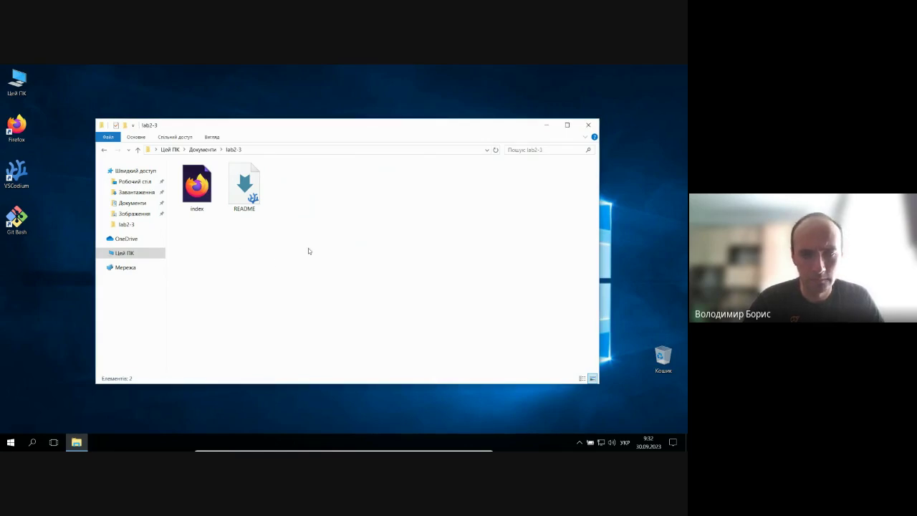
right_click(299, 230)
click(330, 321)
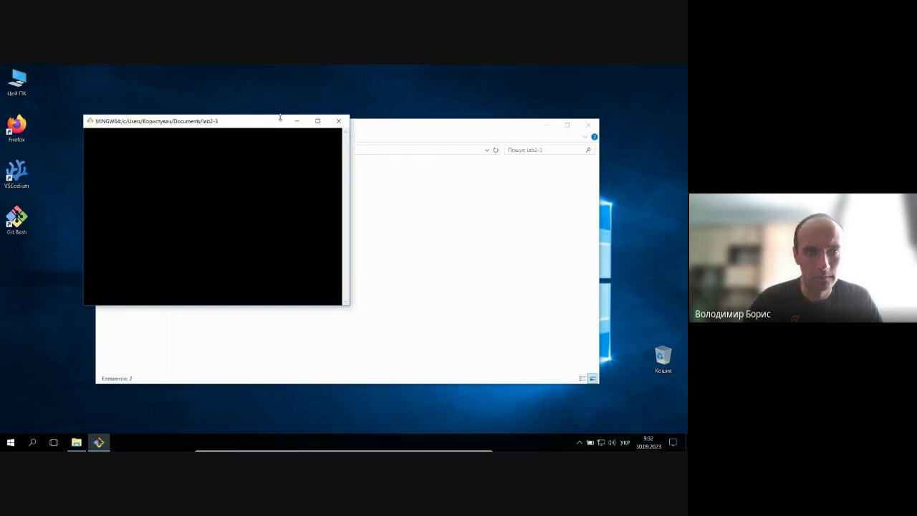
Enlarge the terminal font, rerun git status, then rerun git push origin master.
drag(227, 122, 300, 167)
key(ctrl+plus)
key(ctrl+plus)
key(ctrl+plus)
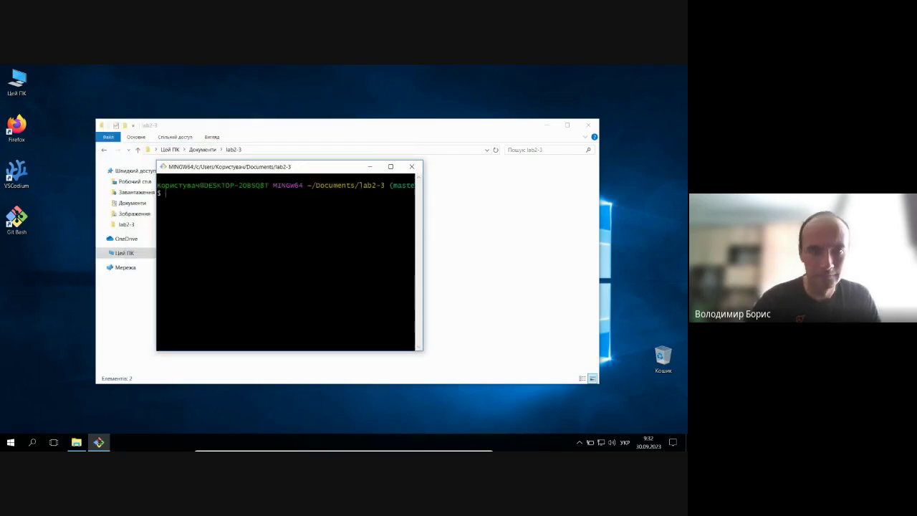
key(Up)
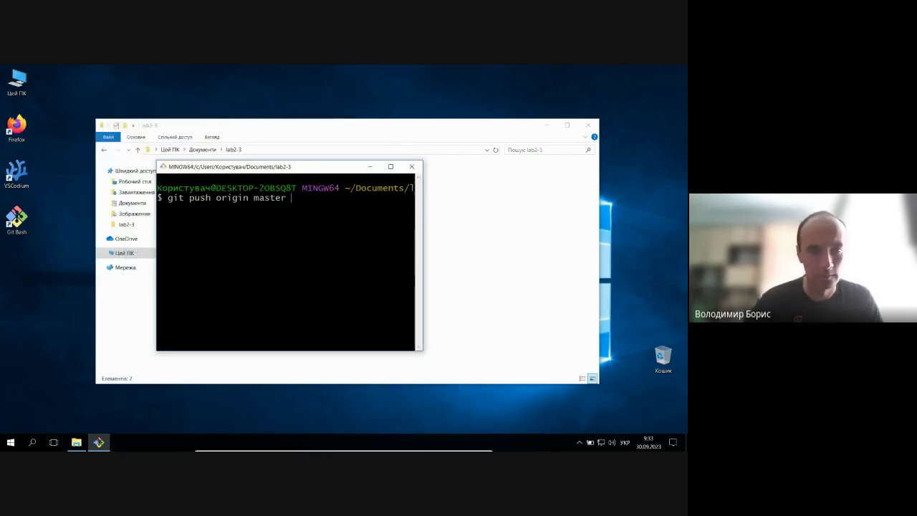
key(Up)
key(Return)
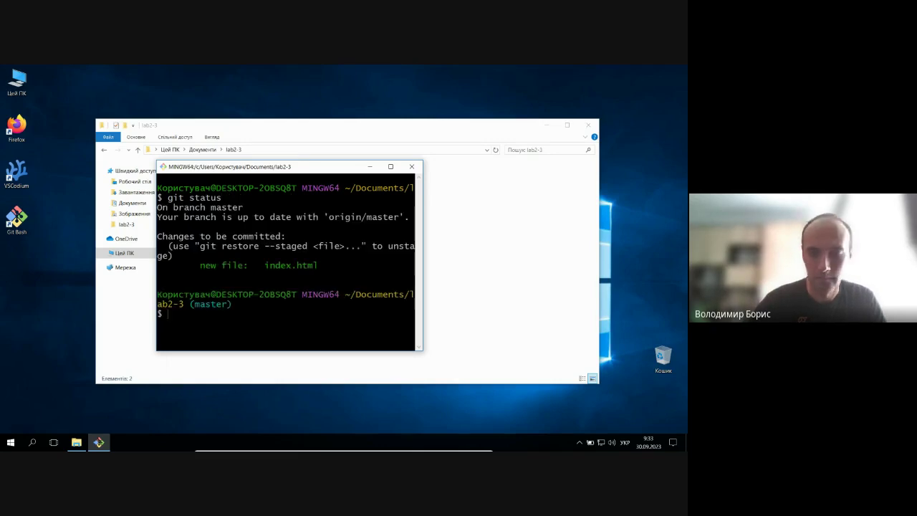
key(Up)
key(Up)
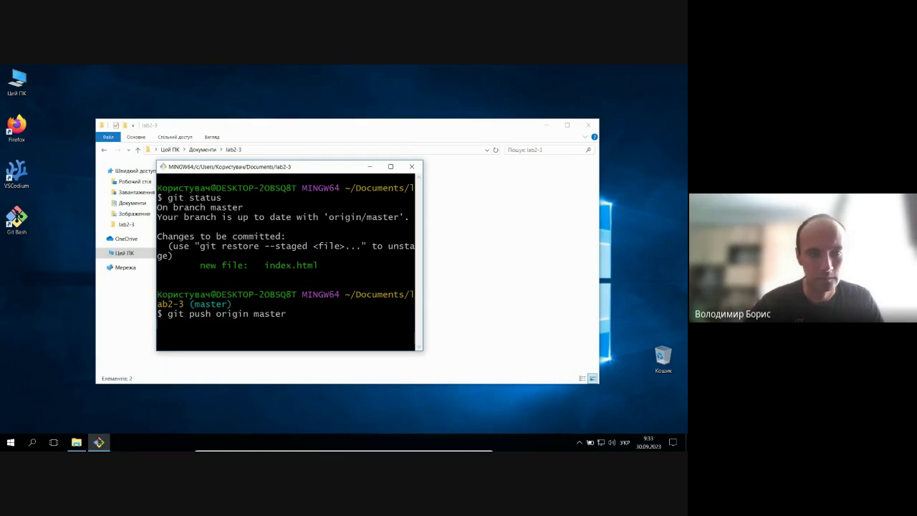
key(Return)
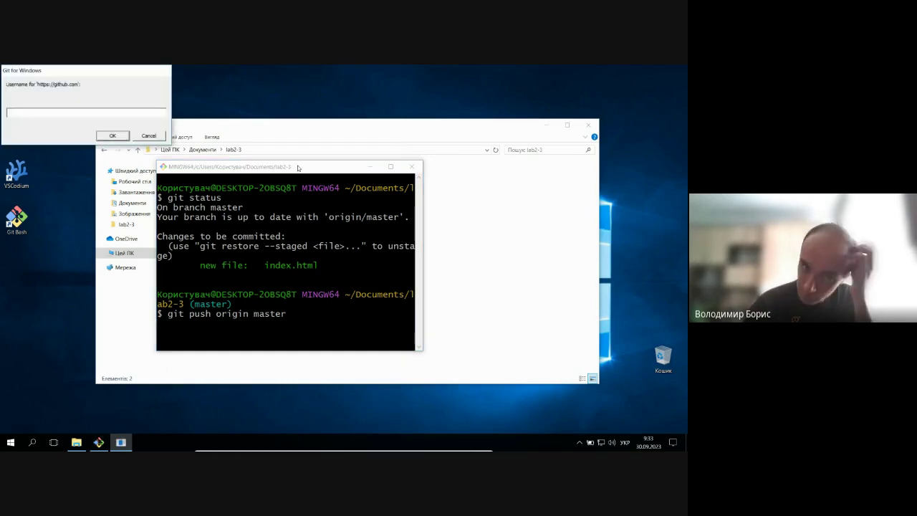
Submit a username in the Git for Windows prompt, then cancel the password dialog.
text(t)
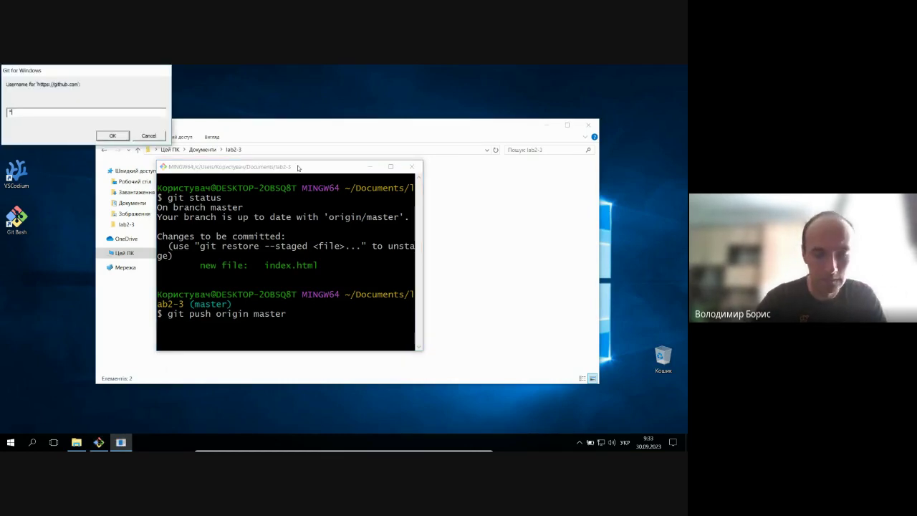
text(est)
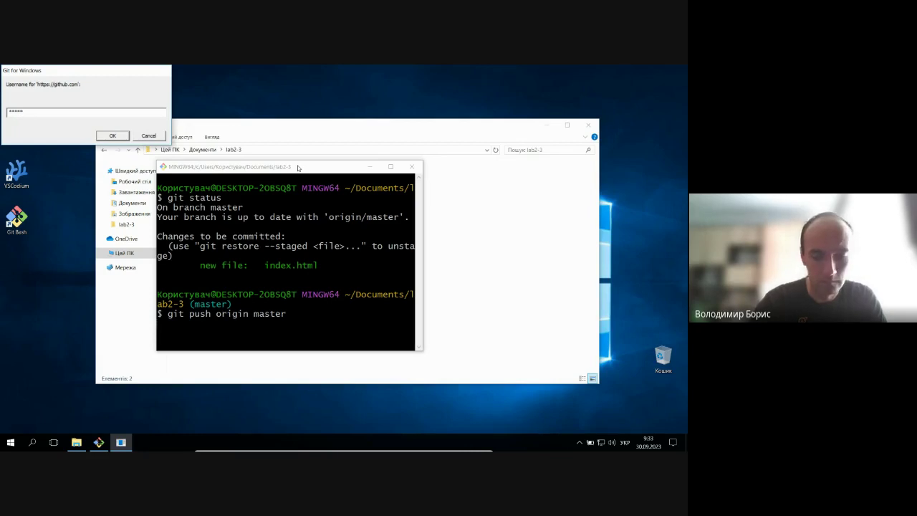
key(Return)
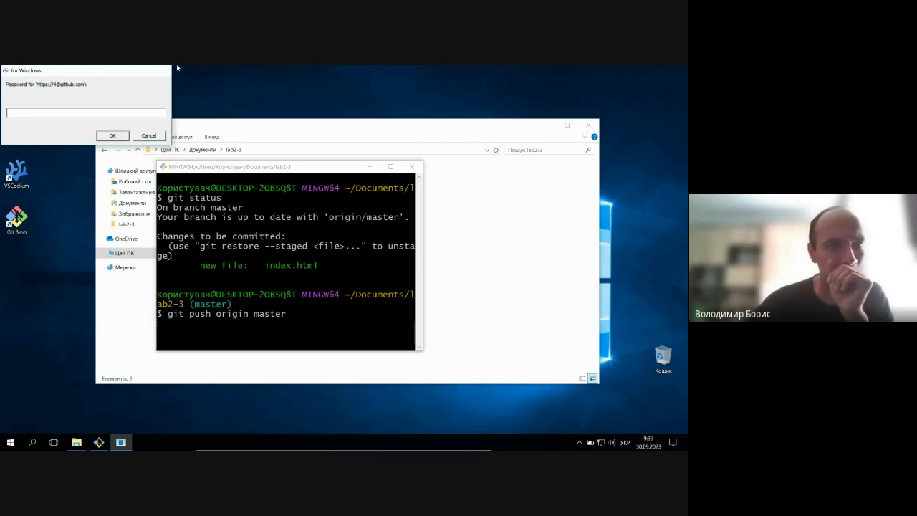
click(158, 138)
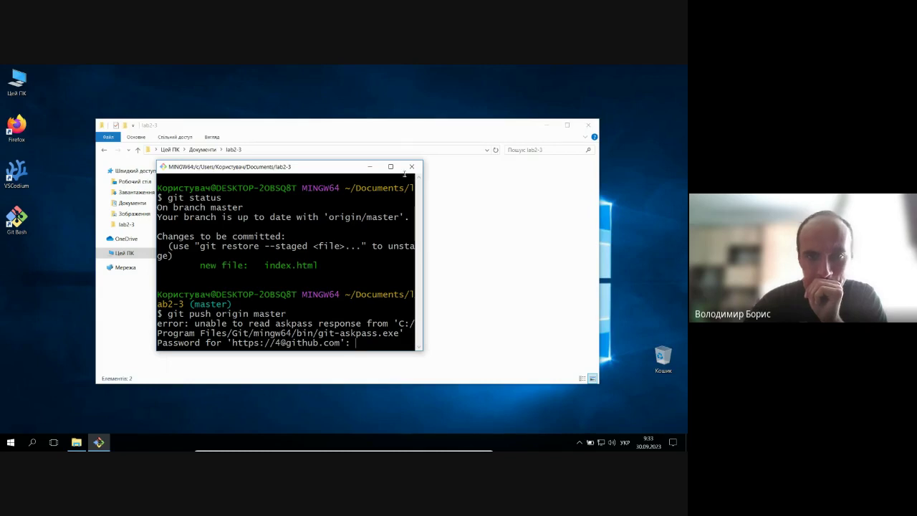
Enlarge the terminal, abandon the password prompt, and run git config --list.
drag(423, 350, 605, 415)
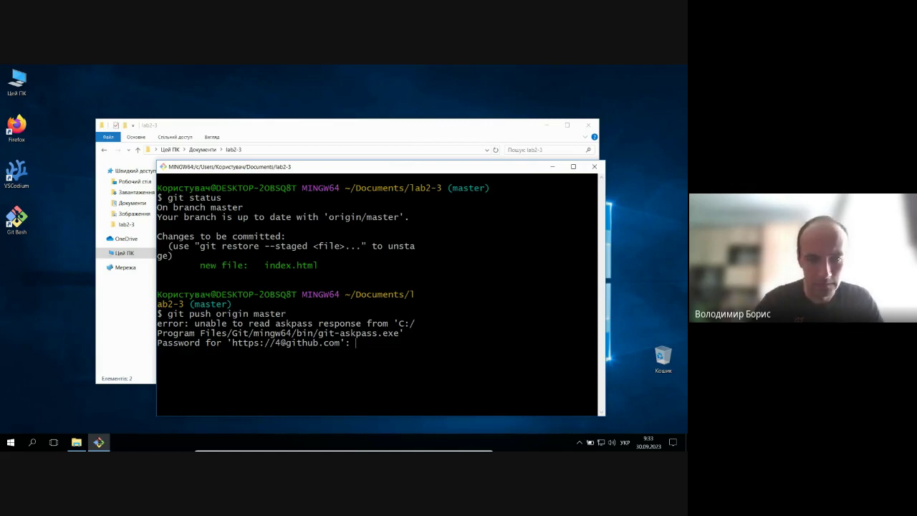
key(ctrl+c)
key(Up)
key(Up)
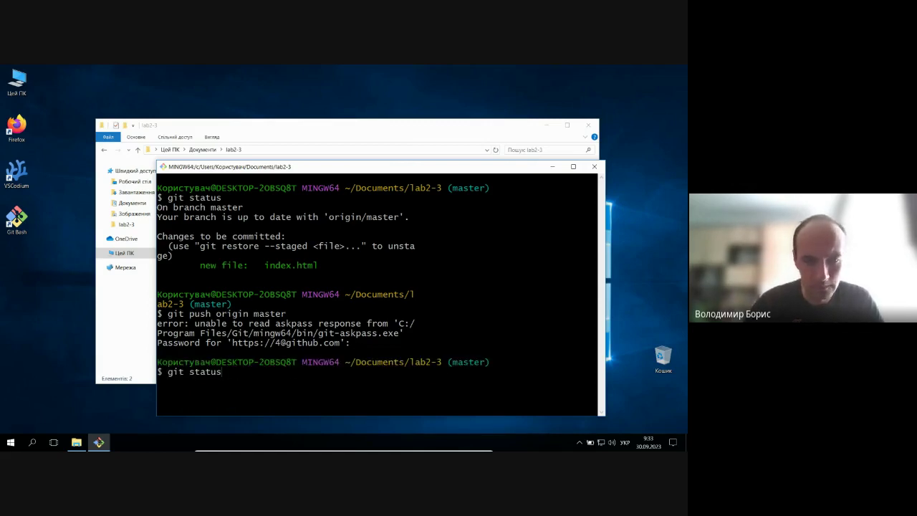
key(Down)
key(Up)
key(Down)
key(Up)
key(Up)
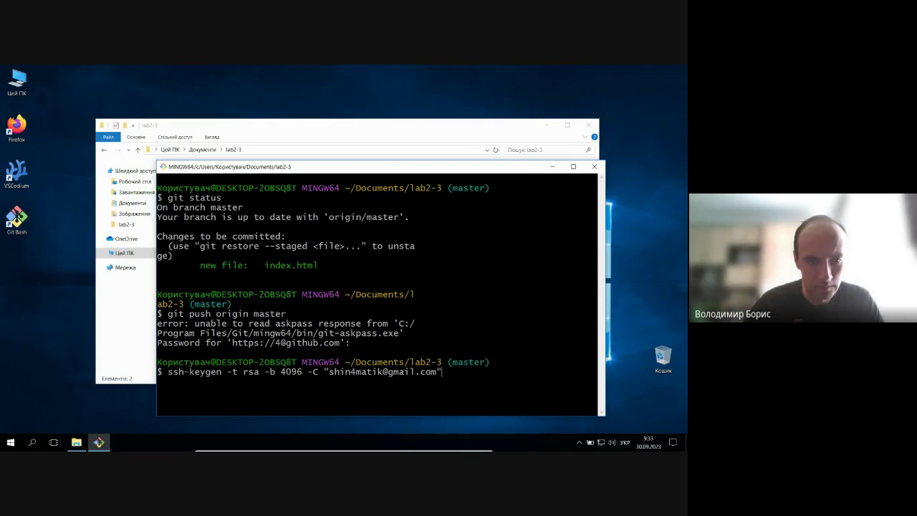
key(Down)
key(Down)
key(Up)
key(Up)
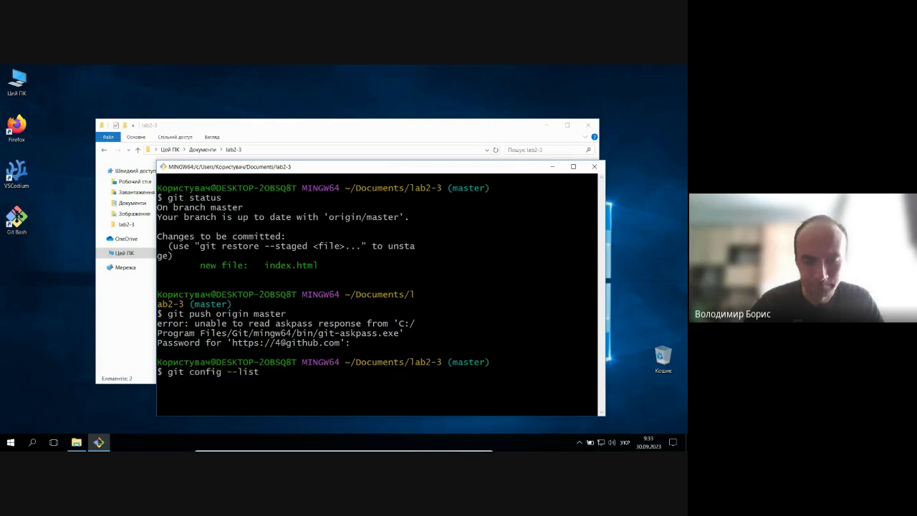
key(Return)
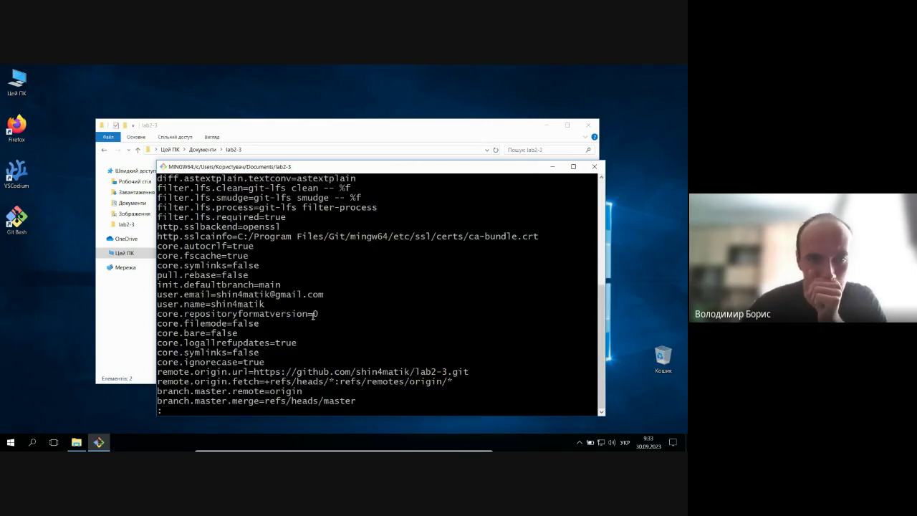
Highlight the configured user name, then close the terminal despite running processes.
drag(269, 307, 158, 294)
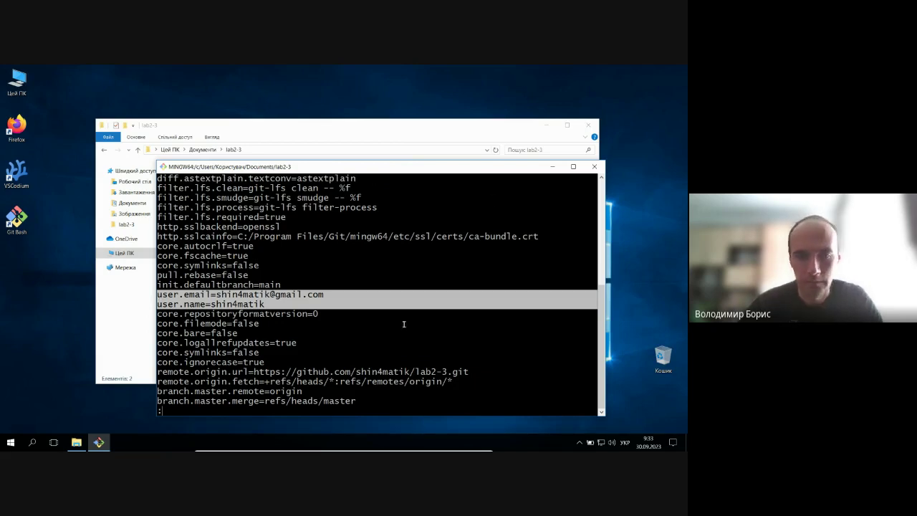
click(380, 326)
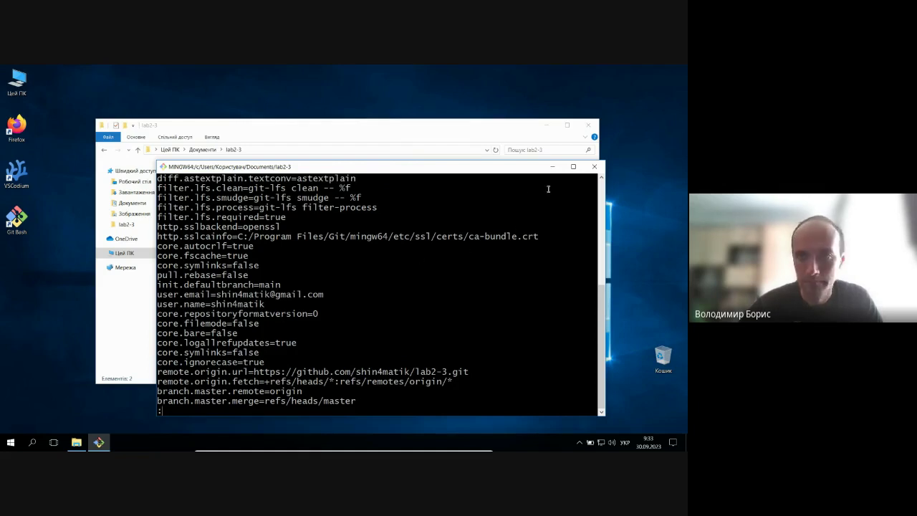
click(593, 166)
click(354, 294)
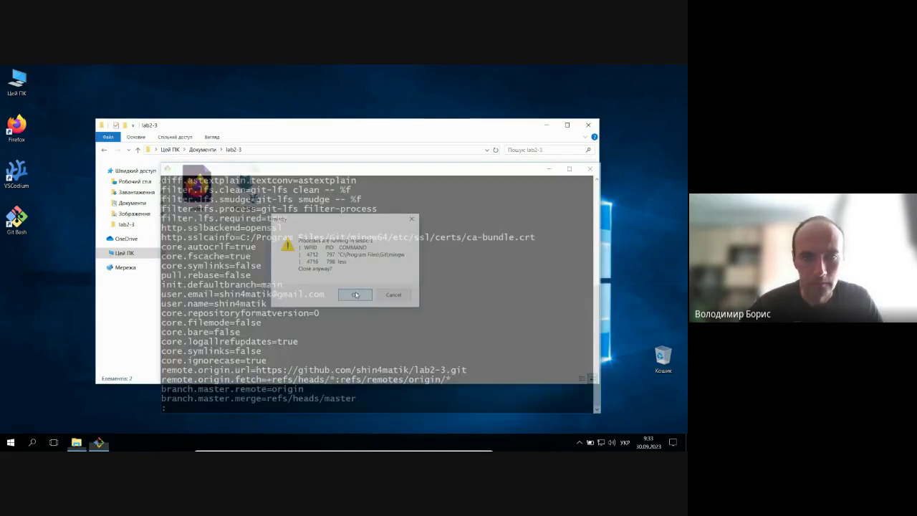
Move index to the desktop, delete lab2-3 from Documents, then open and minimize Firefox.
drag(197, 185, 252, 84)
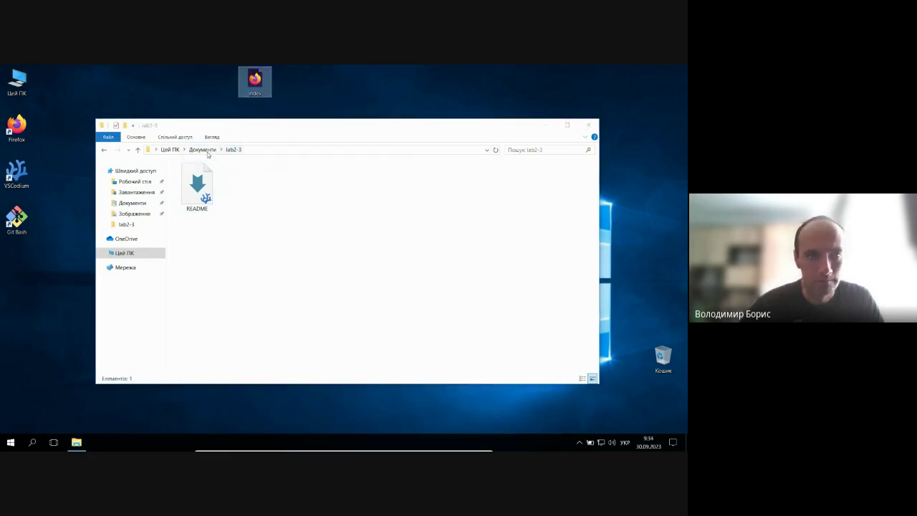
click(206, 151)
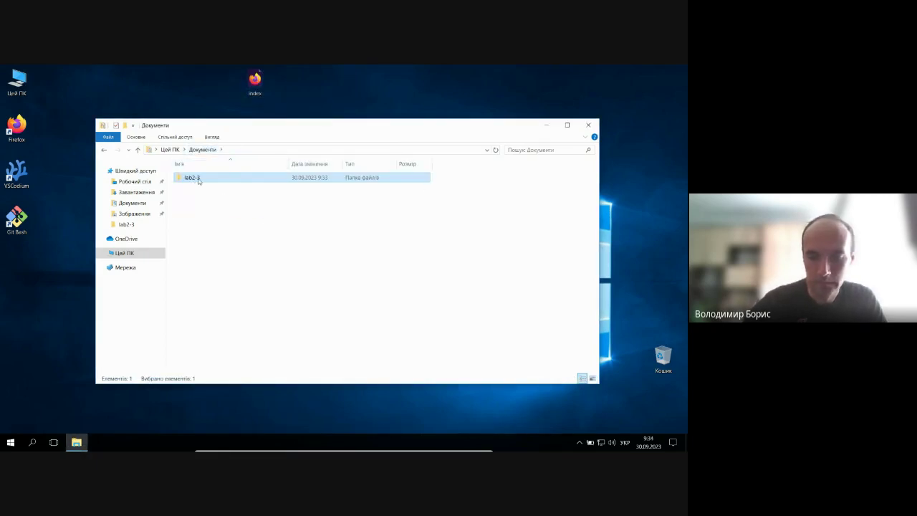
key(Delete)
key(Return)
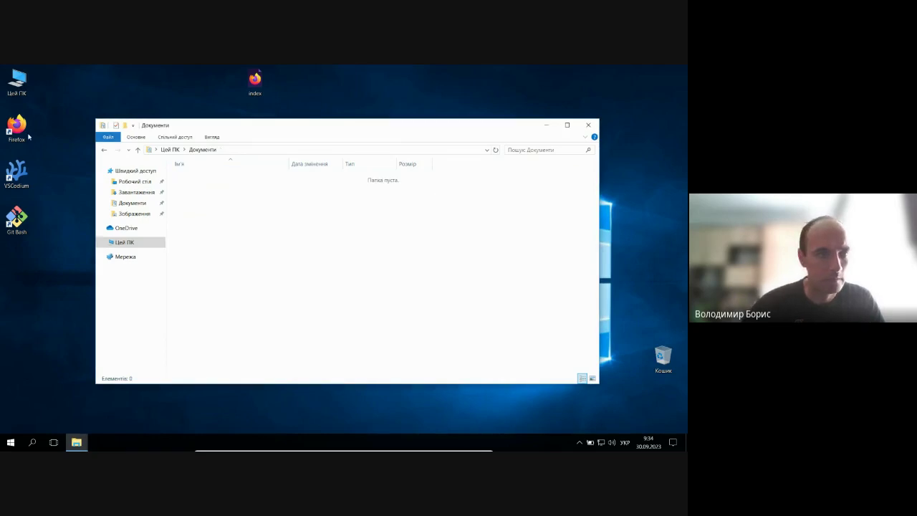
click(16, 128)
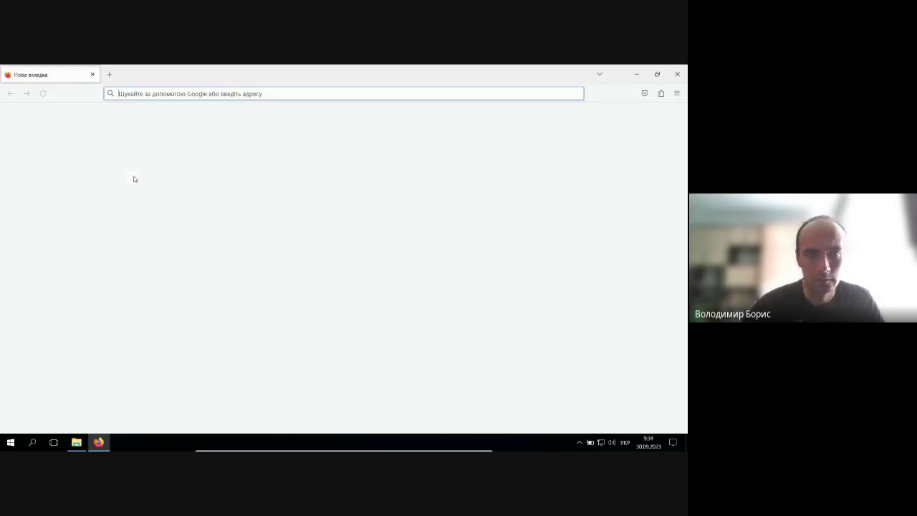
click(636, 74)
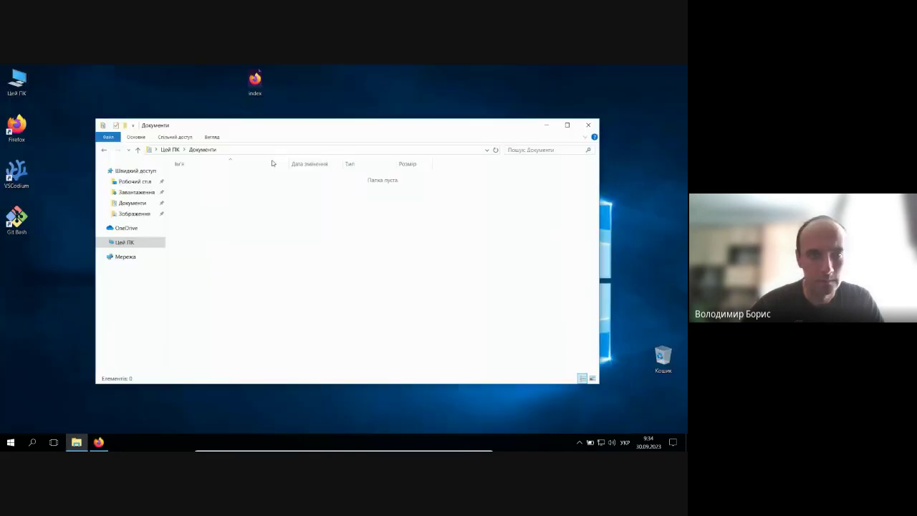
Open Git Bash in the empty Documents folder, enlarge its window and font, and recall an earlier command.
right_click(210, 208)
click(262, 308)
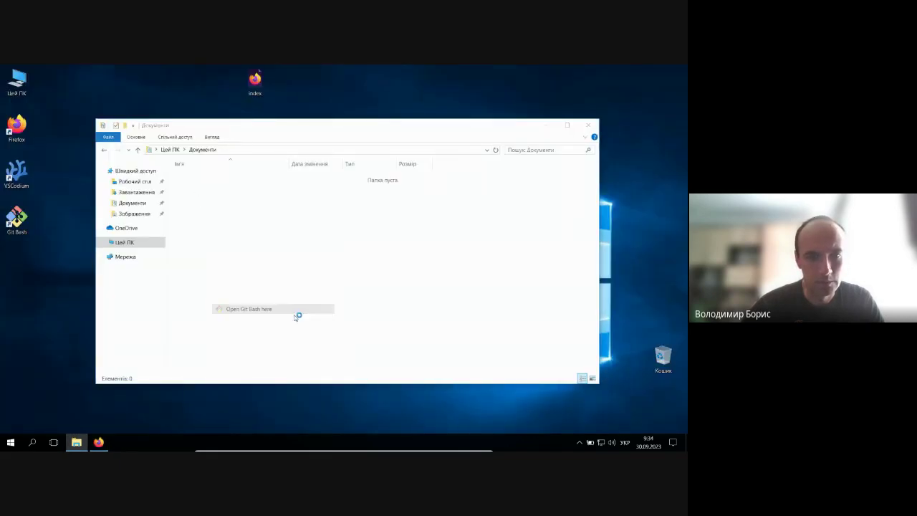
drag(182, 106, 346, 234)
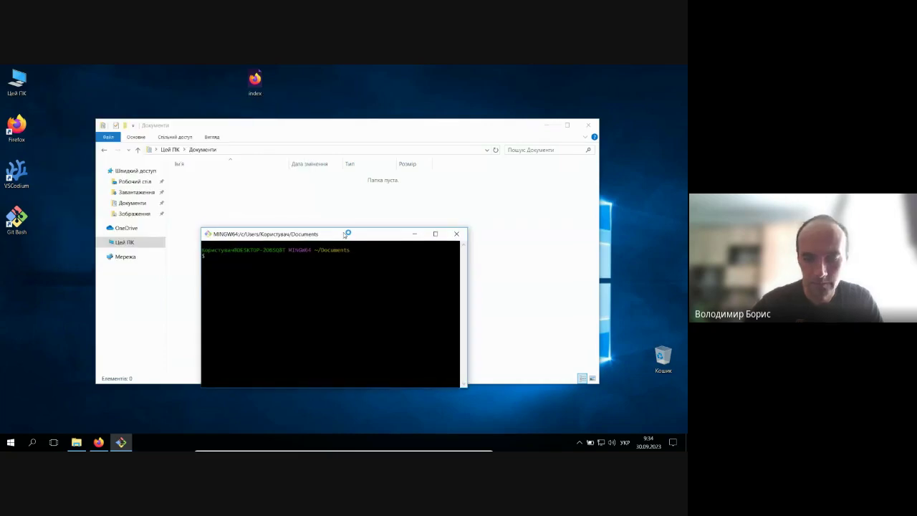
key(ctrl+plus)
key(ctrl+plus)
key(ctrl+plus)
key(ctrl+plus)
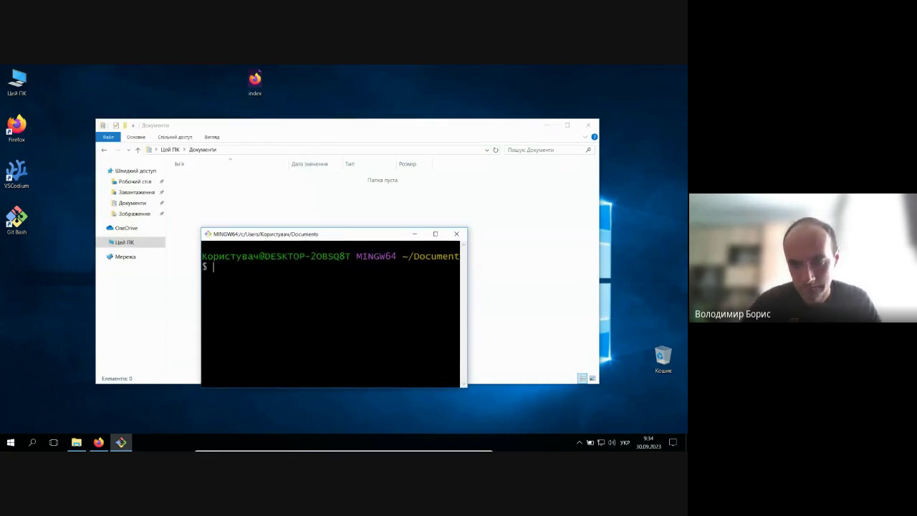
drag(466, 388, 671, 432)
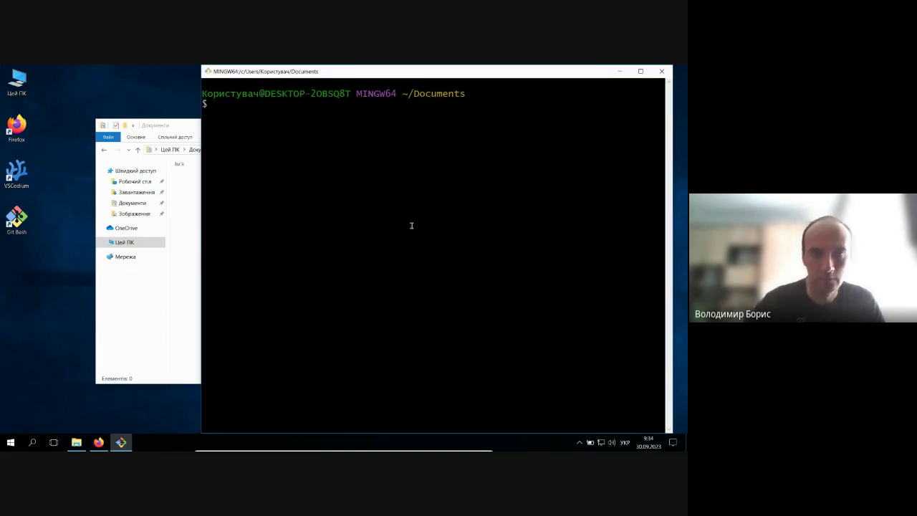
key(Up)
key(Up)
key(Up)
key(Up)
key(Up)
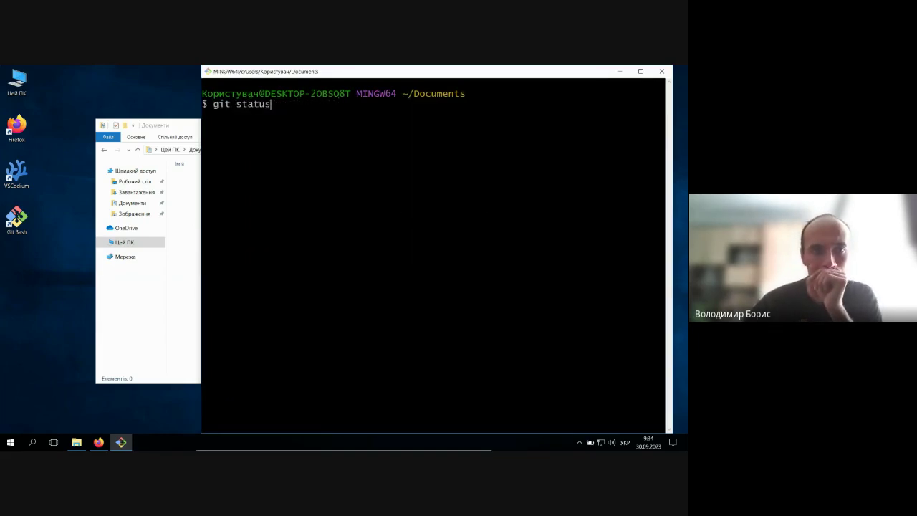